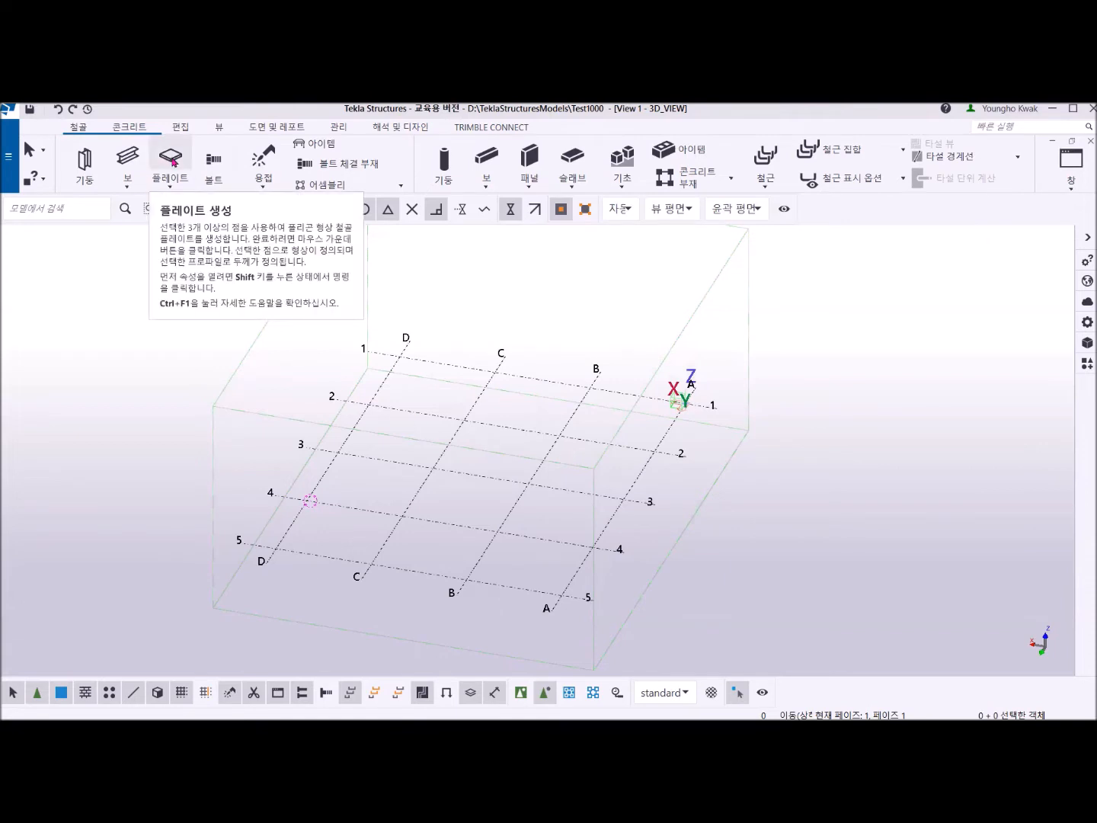
{"action": "left_click", "coordinate": [171, 158]}
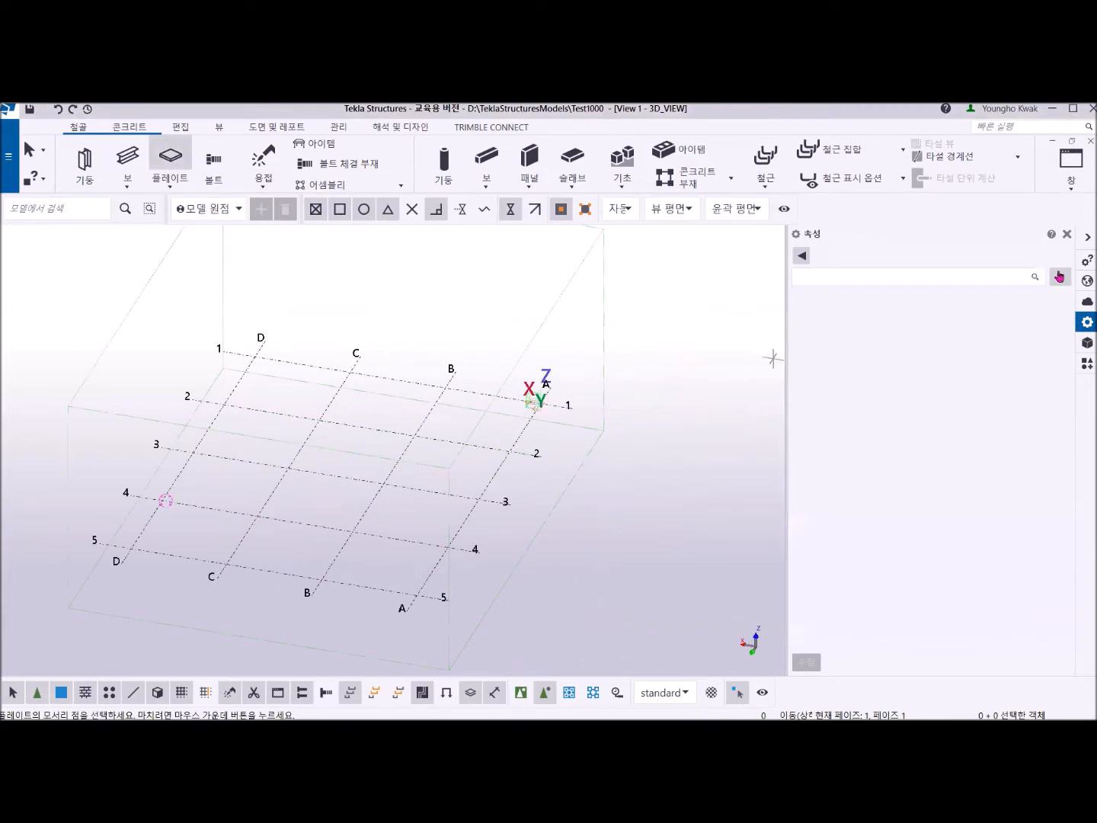
{"action": "right_click", "coordinate": [537, 288]}
{"action": "left_click", "coordinate": [568, 292]}
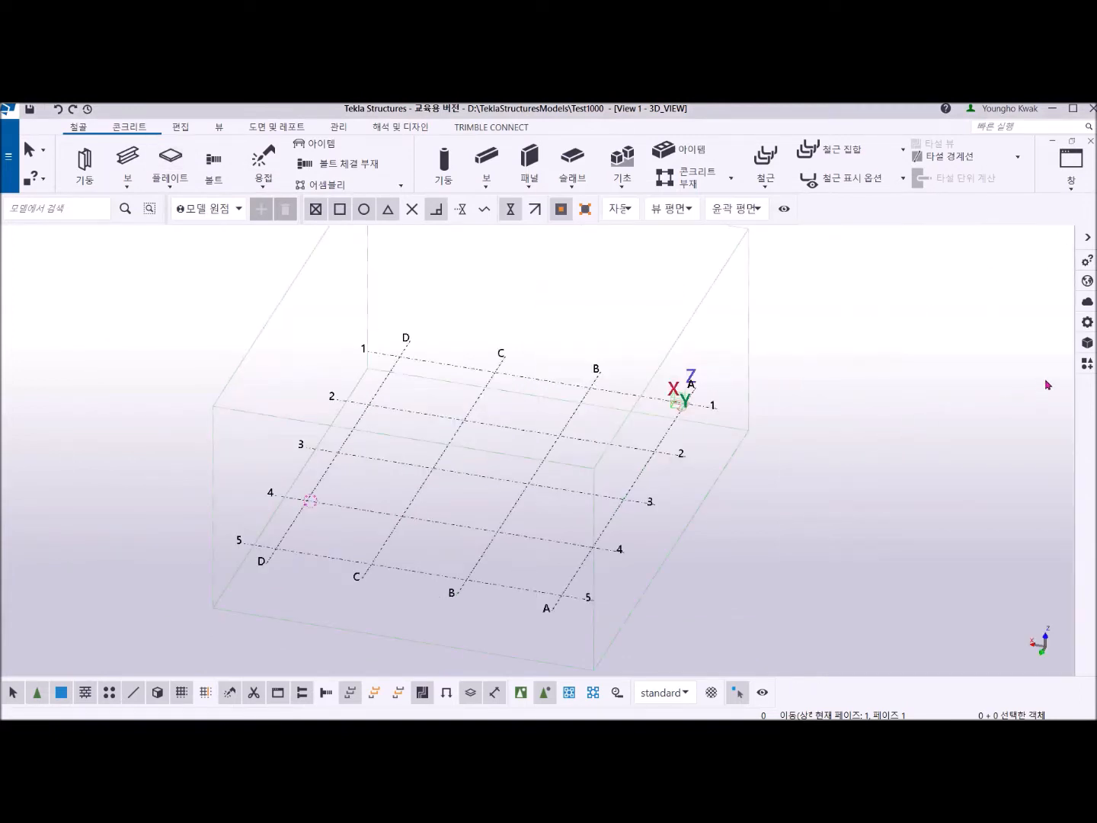
Start the steel plate command with its properties shown and set the plate profile to PL6.
{"action": "left_click", "coordinate": [1086, 323]}
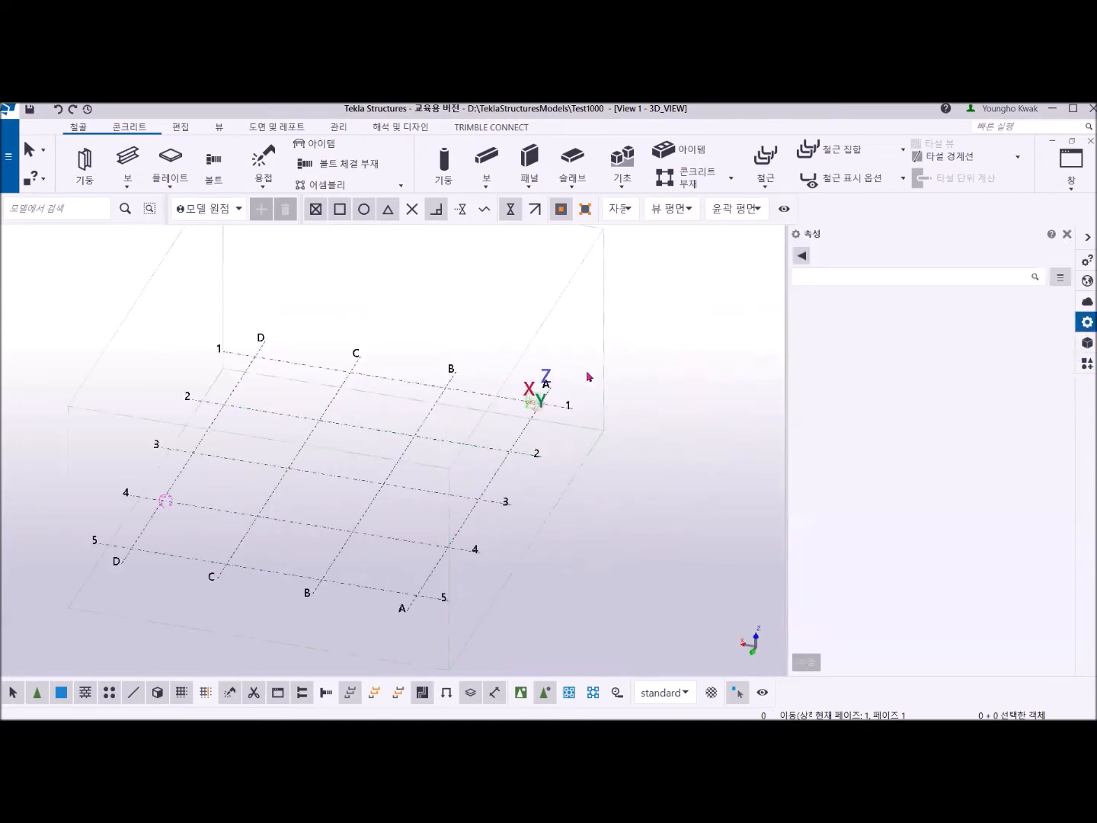
{"action": "left_click", "coordinate": [171, 159]}
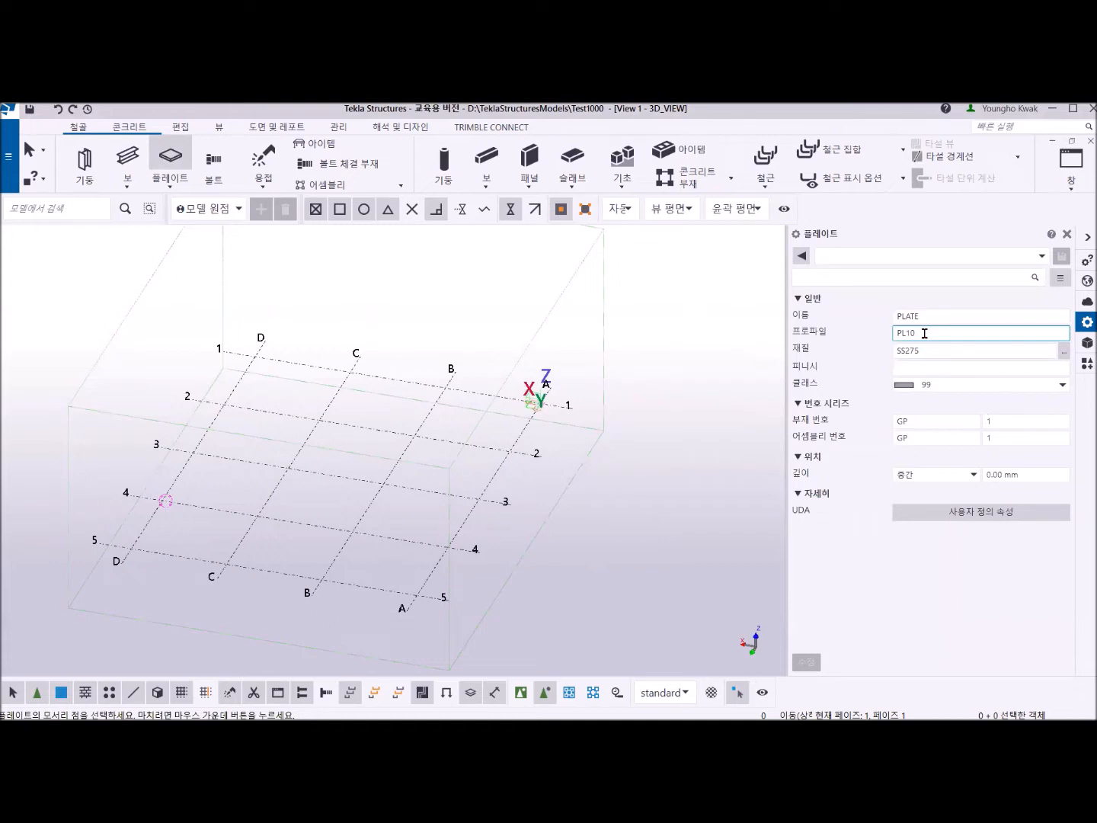
{"action": "key", "text": "BackSpace"}
{"action": "key", "text": "BackSpace"}
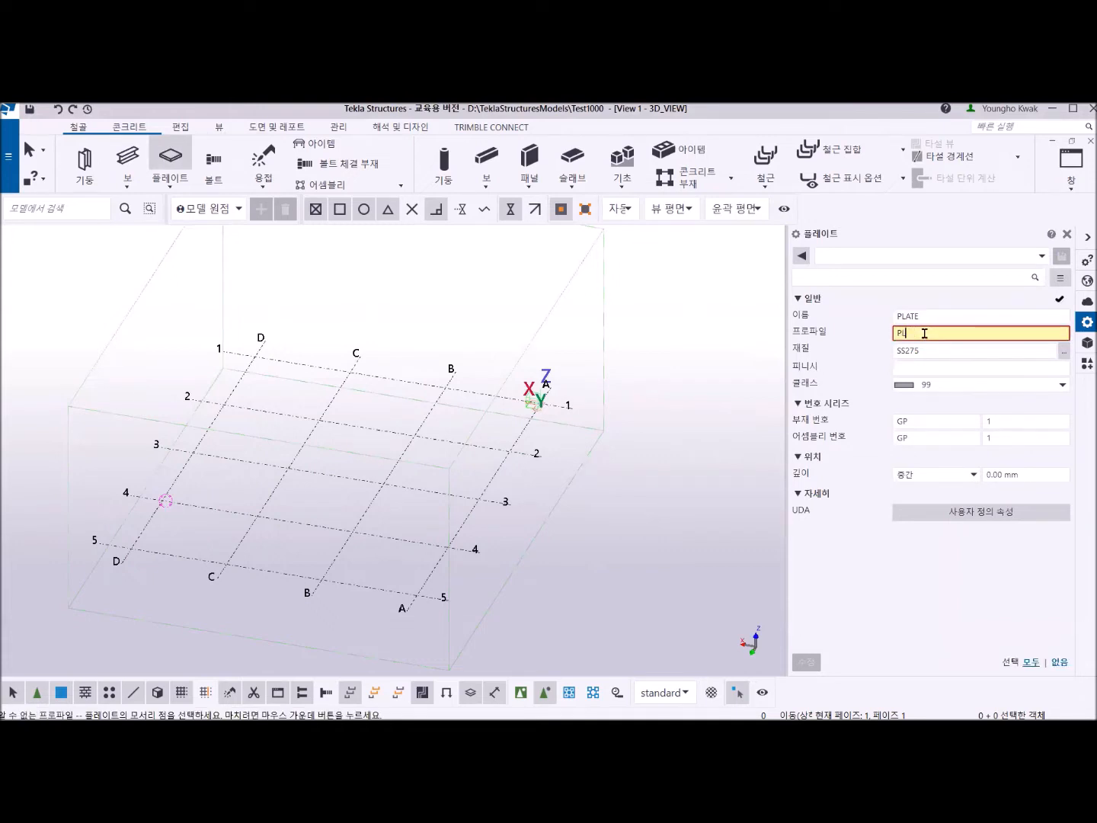
{"action": "type", "text": "6"}
{"action": "left_click", "coordinate": [921, 366]}
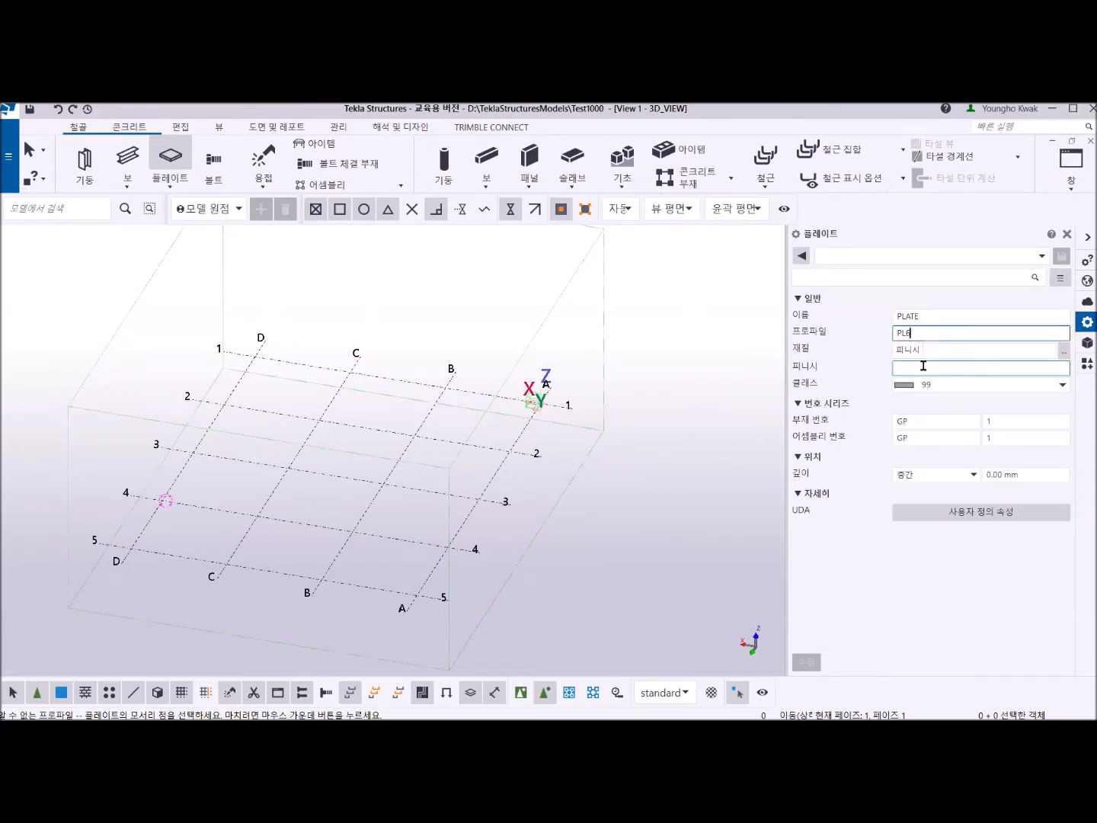
{"action": "left_click", "coordinate": [903, 352]}
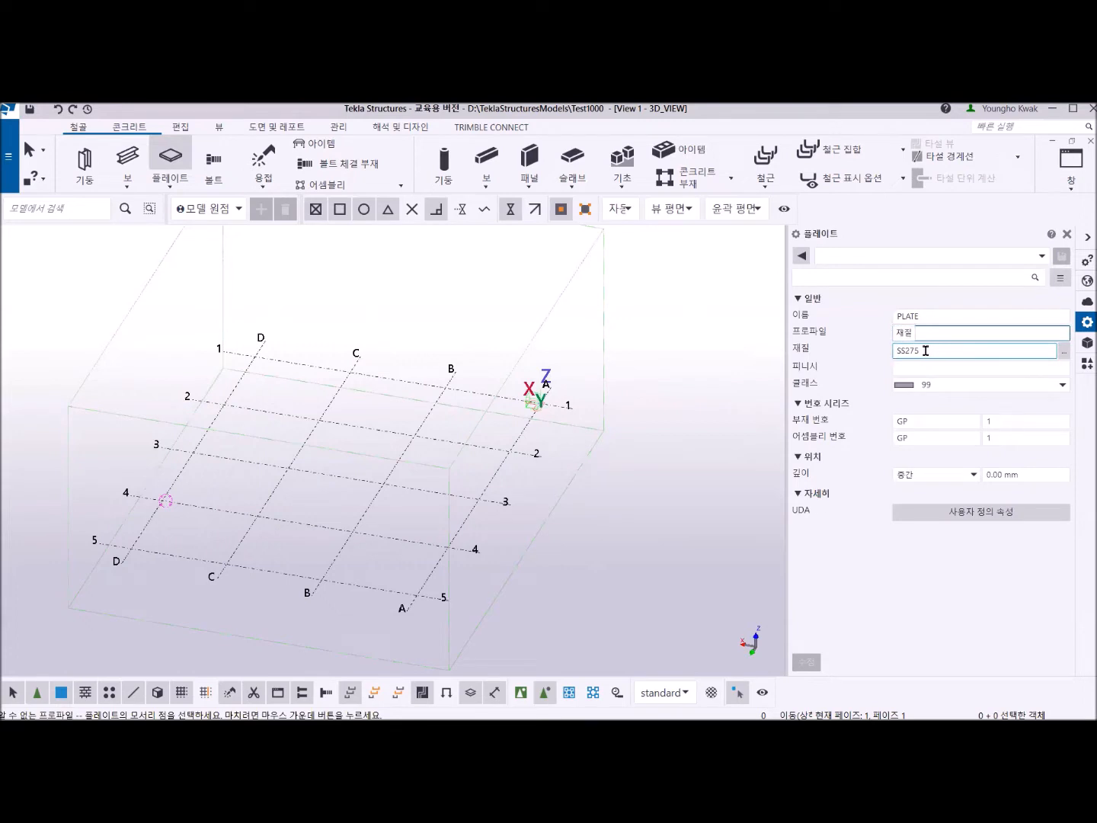
{"action": "left_click", "coordinate": [923, 368]}
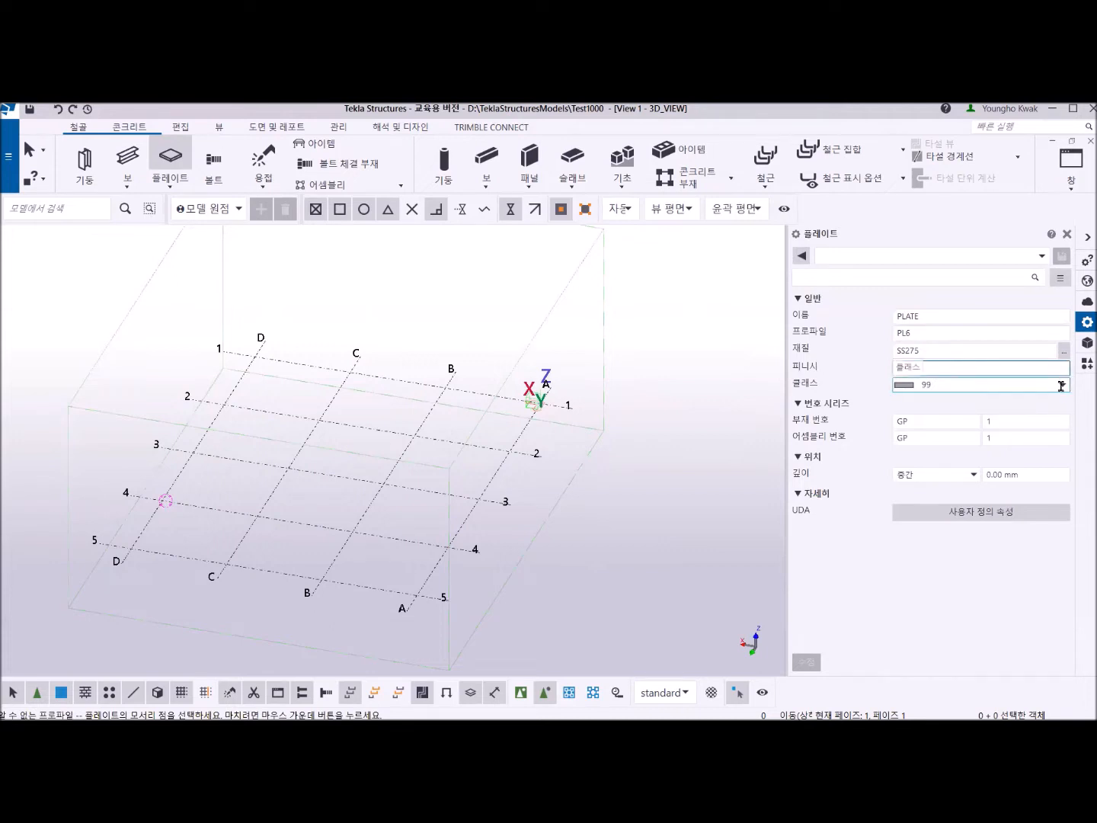
Set the plate's class to 30 in the plate properties.
{"action": "left_click", "coordinate": [993, 384]}
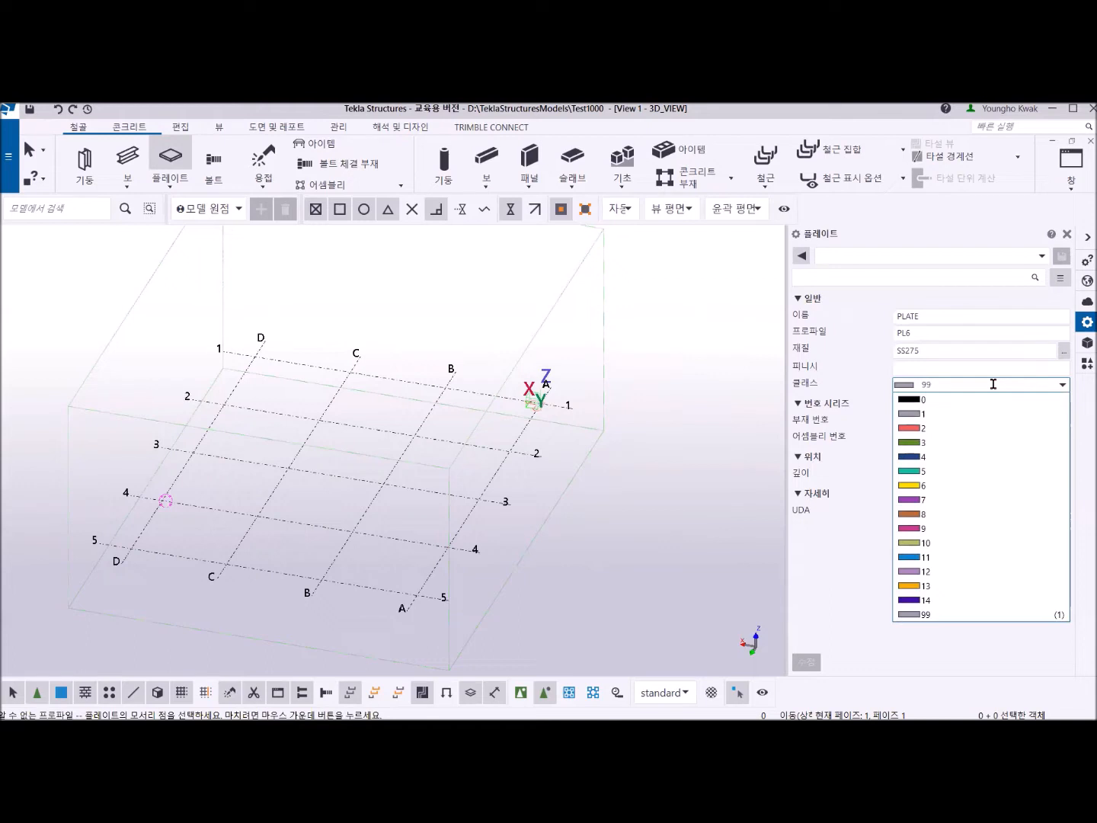
{"action": "key", "text": "BackSpace"}
{"action": "key", "text": "BackSpace"}
{"action": "type", "text": "30"}
{"action": "key", "text": "Tab"}
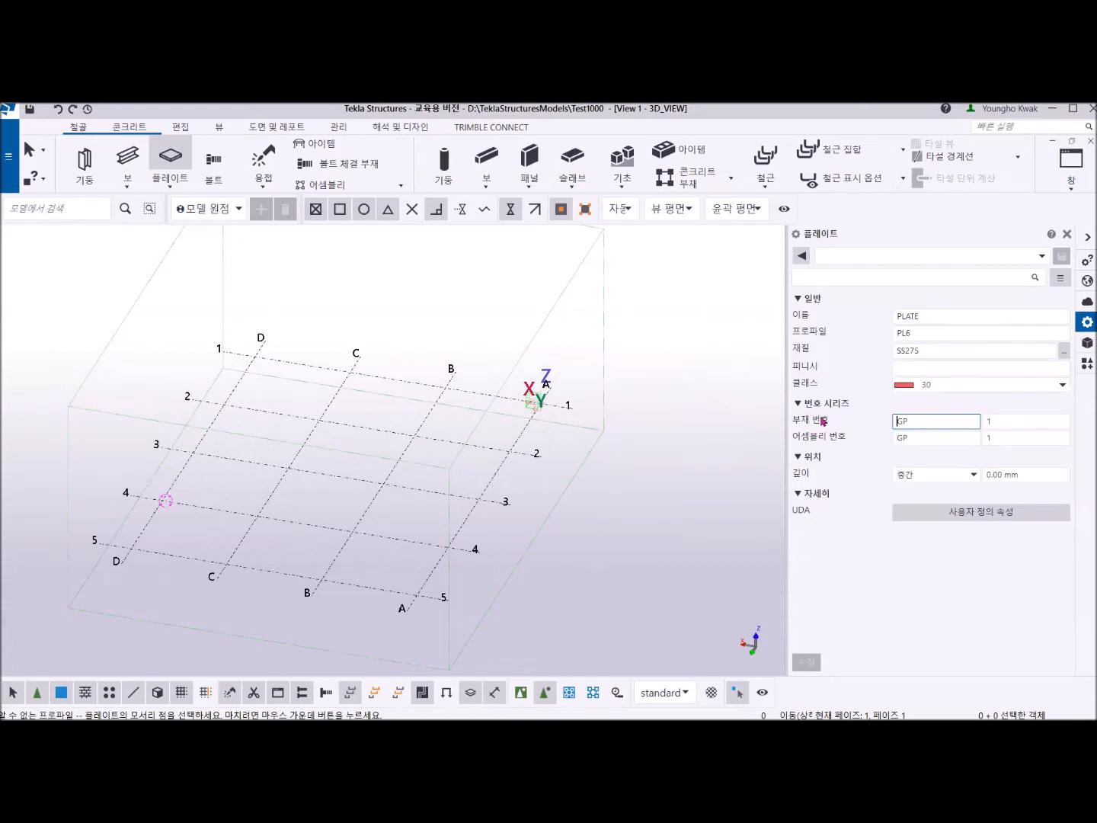
Change the part number prefix to BP in the plate's numbering series.
{"action": "double_click", "coordinate": [897, 422]}
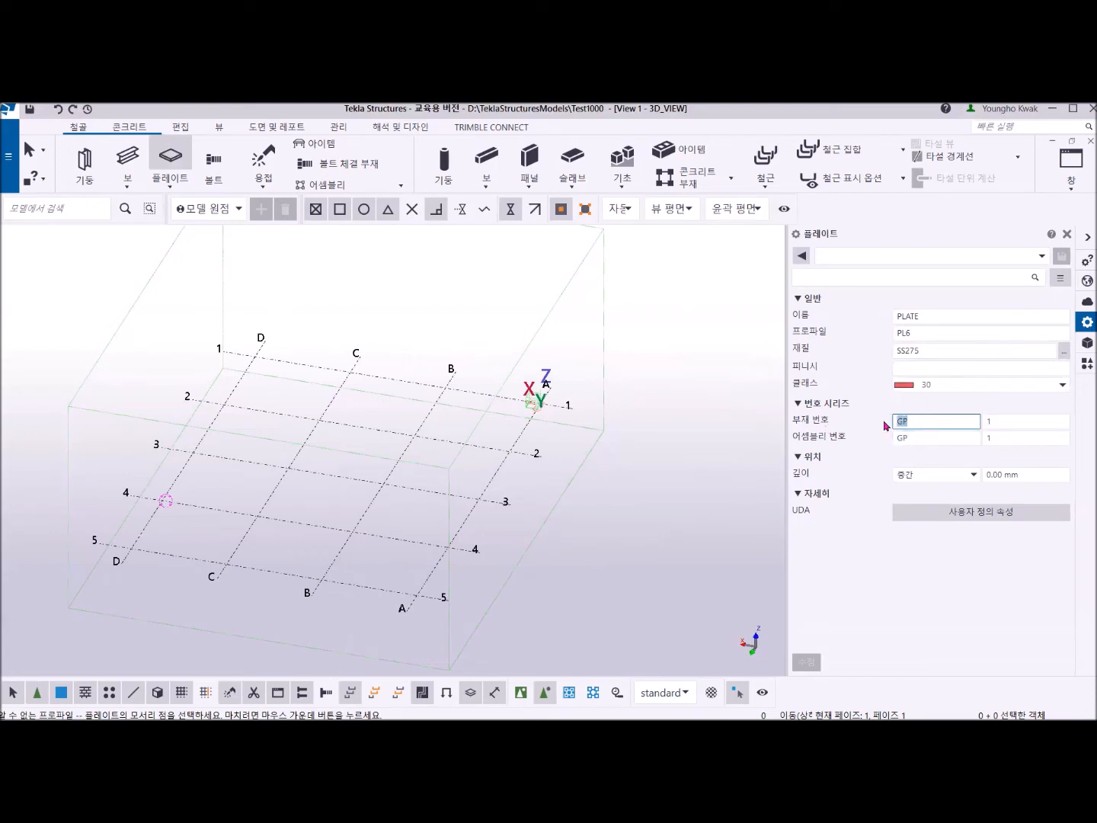
{"action": "left_click", "coordinate": [1005, 422]}
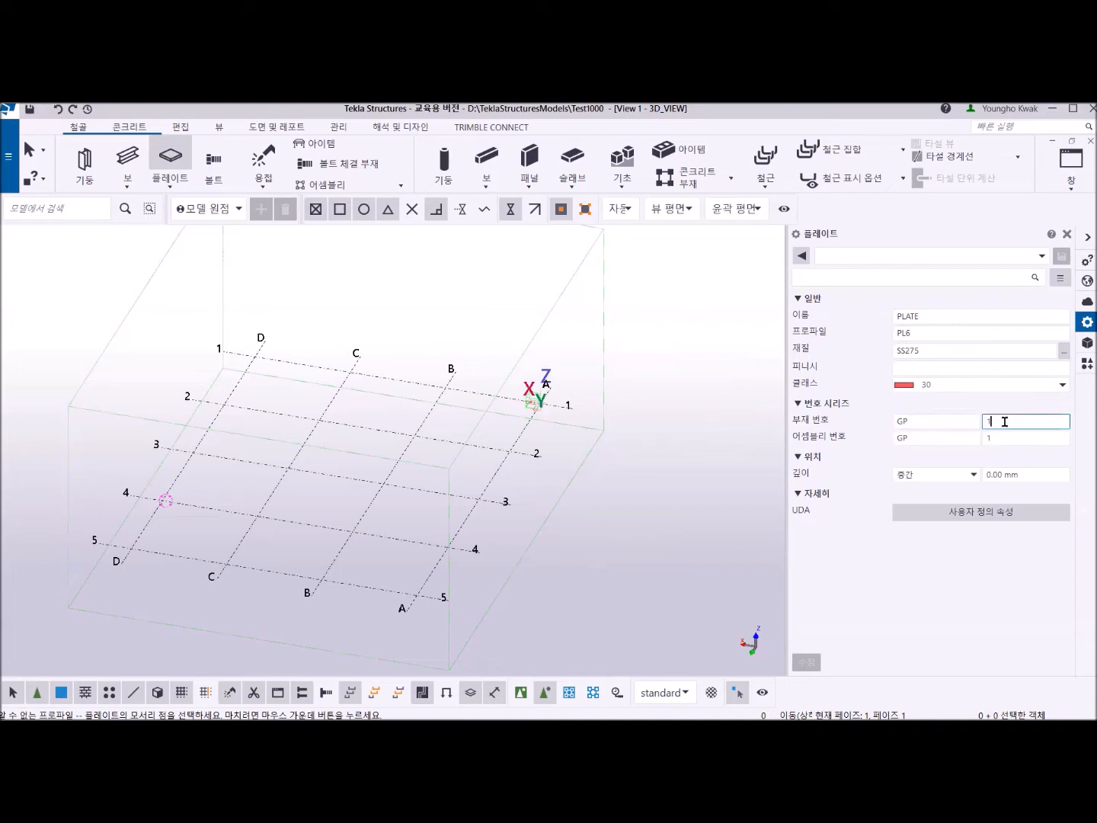
{"action": "left_click", "coordinate": [902, 422]}
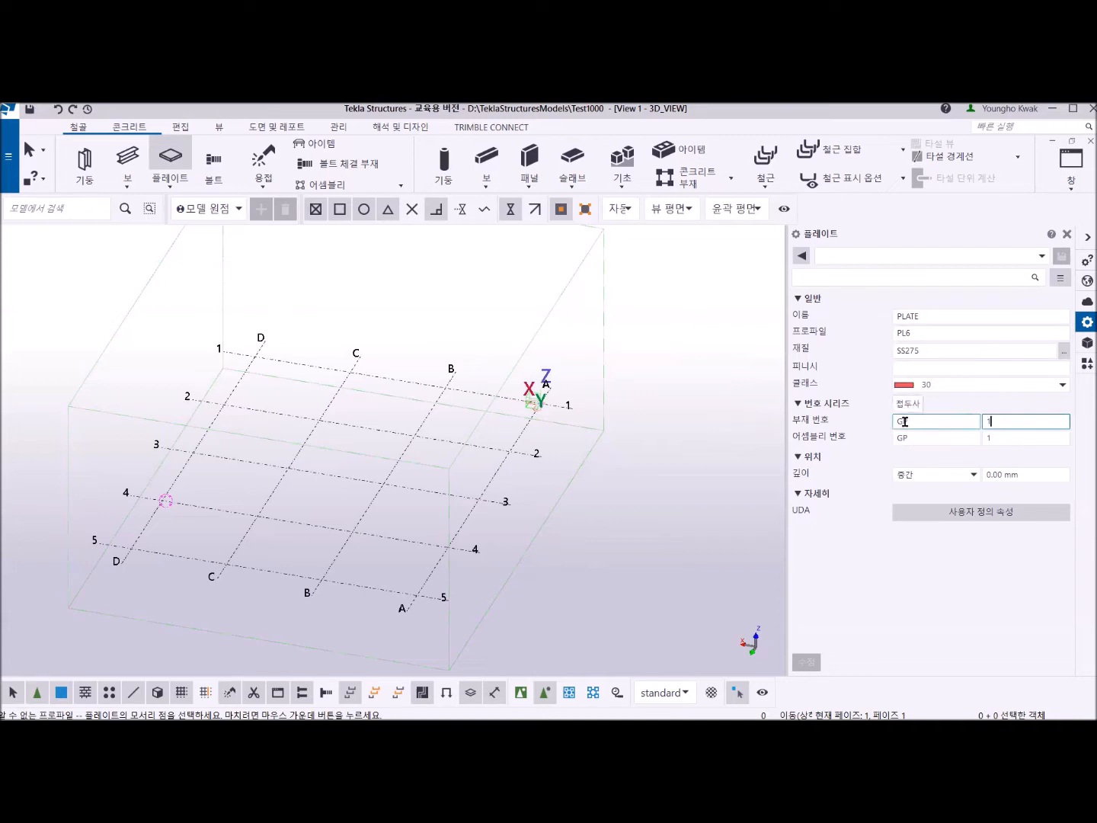
{"action": "key", "text": "BackSpace"}
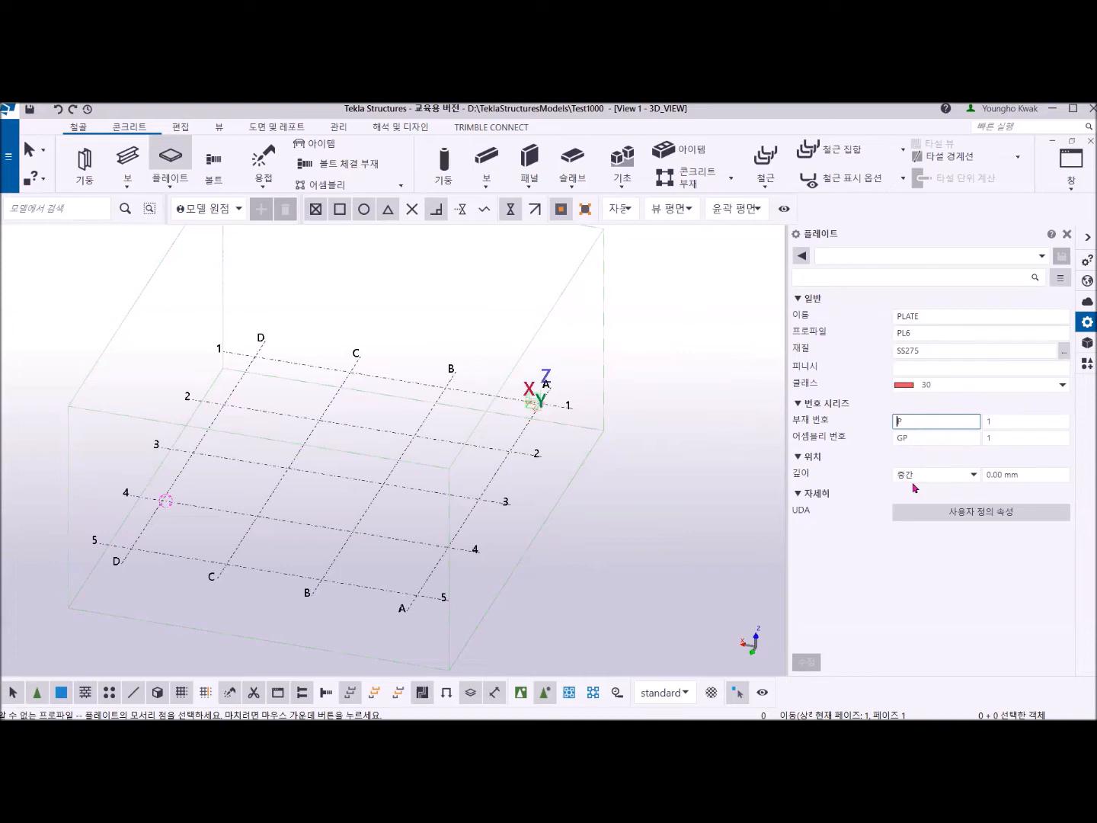
{"action": "type", "text": "B"}
{"action": "left_click", "coordinate": [908, 436]}
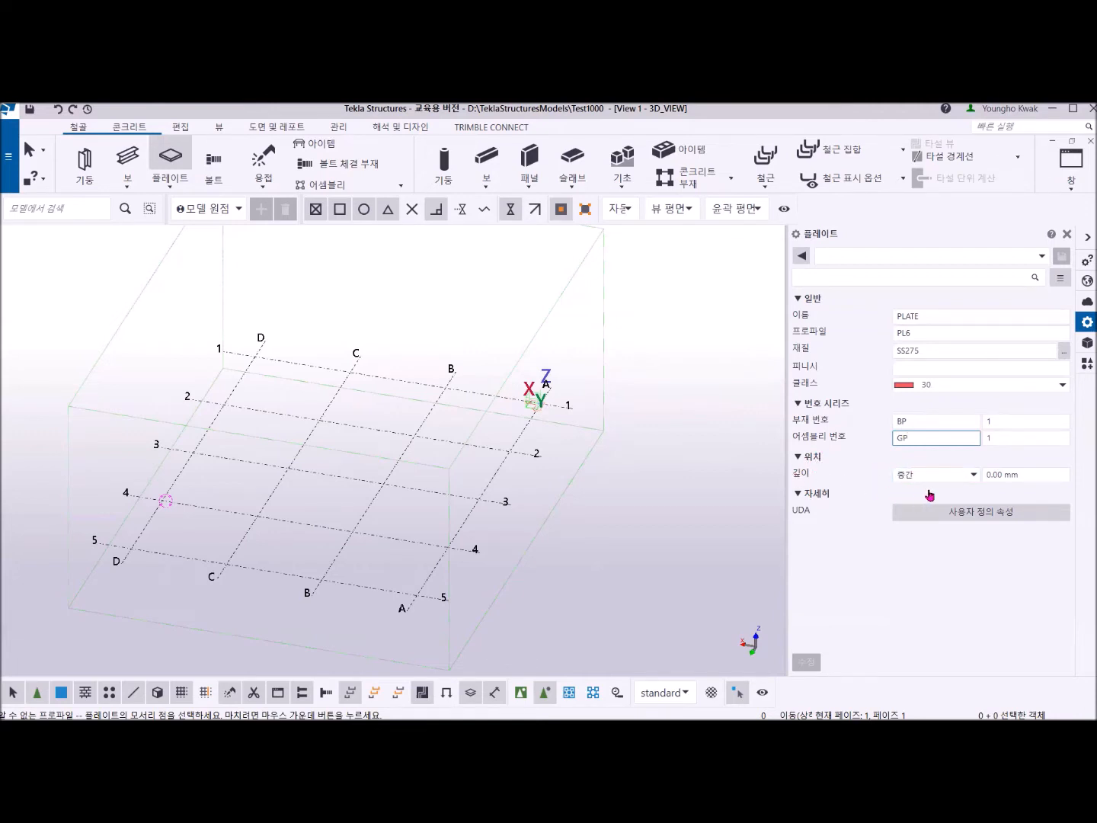
Try the plate's depth position options 중간 and 상단, ending on 하단.
{"action": "left_click", "coordinate": [972, 475]}
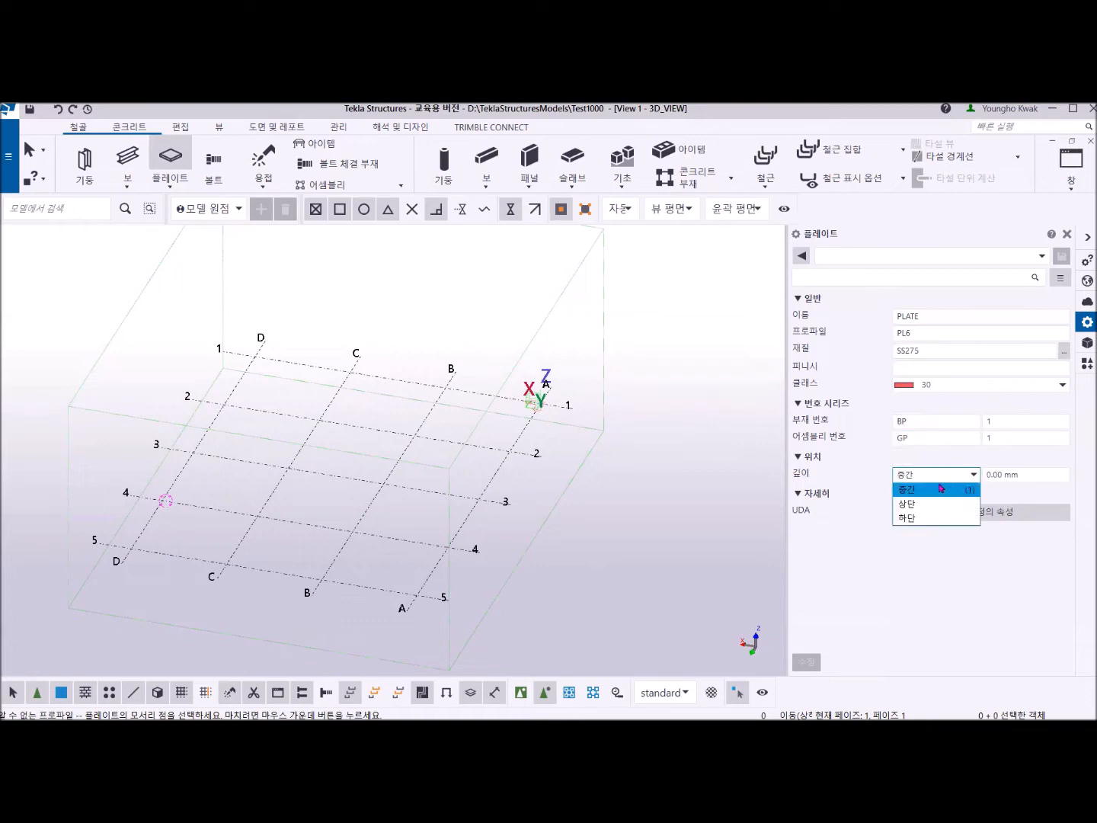
{"action": "left_click", "coordinate": [943, 488]}
{"action": "left_click", "coordinate": [973, 474]}
{"action": "left_click", "coordinate": [918, 504]}
{"action": "left_click", "coordinate": [972, 476]}
{"action": "left_click", "coordinate": [918, 520]}
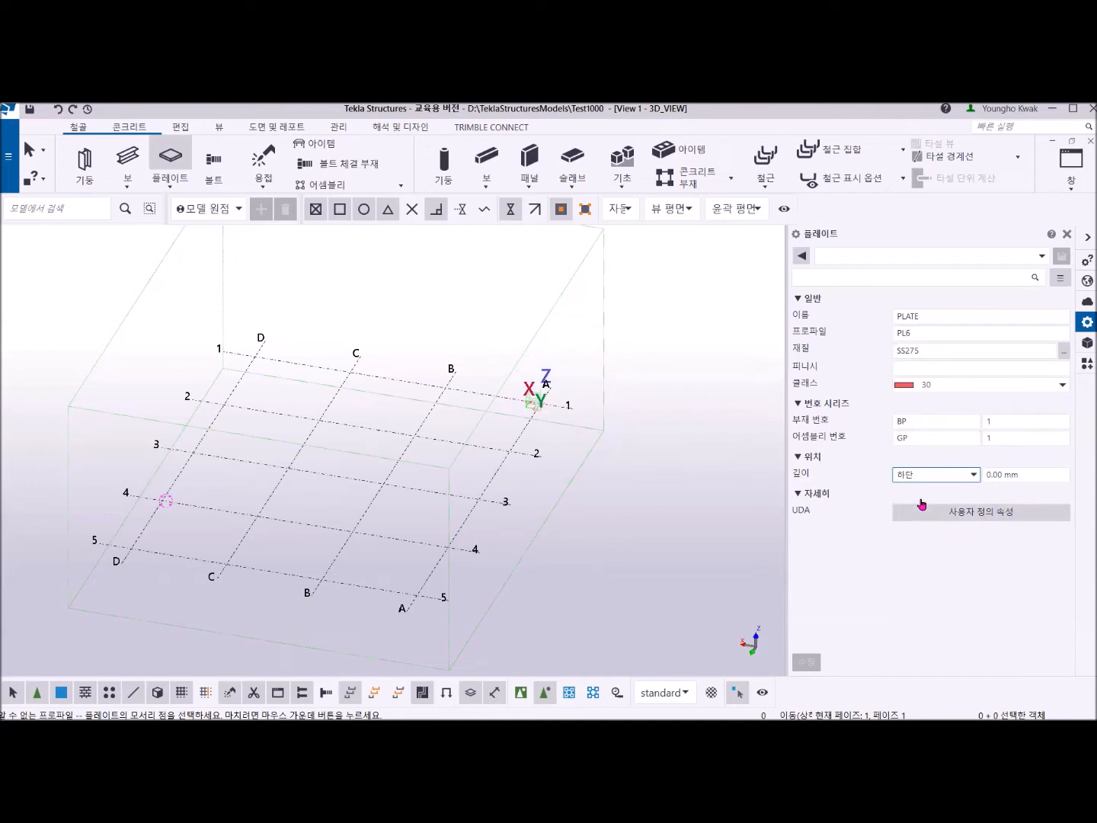
Set the plate's depth position to 상단 and switch it back to 중간.
{"action": "middle_click_drag", "start_coordinate": [330, 490], "coordinate": [361, 467]}
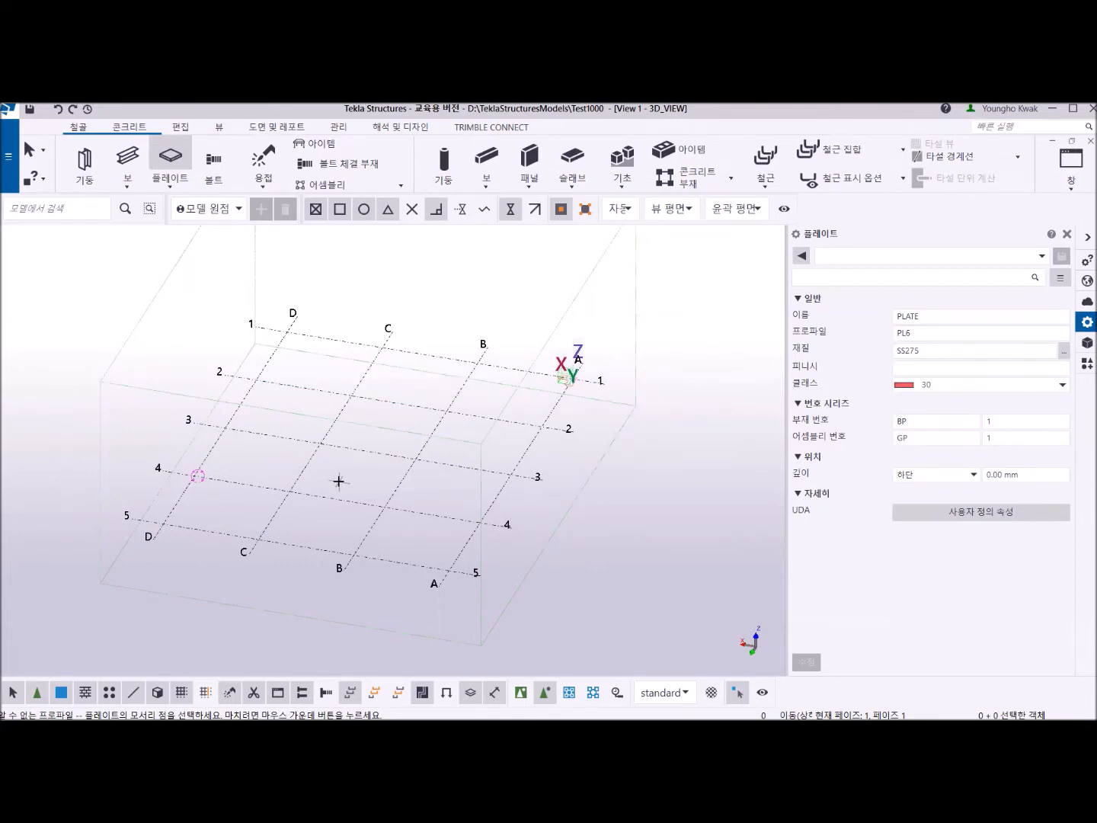
{"action": "left_click", "coordinate": [976, 475]}
{"action": "left_click", "coordinate": [935, 505]}
{"action": "scroll", "coordinate": [297, 407], "scroll_direction": "up", "scroll_amount": 3}
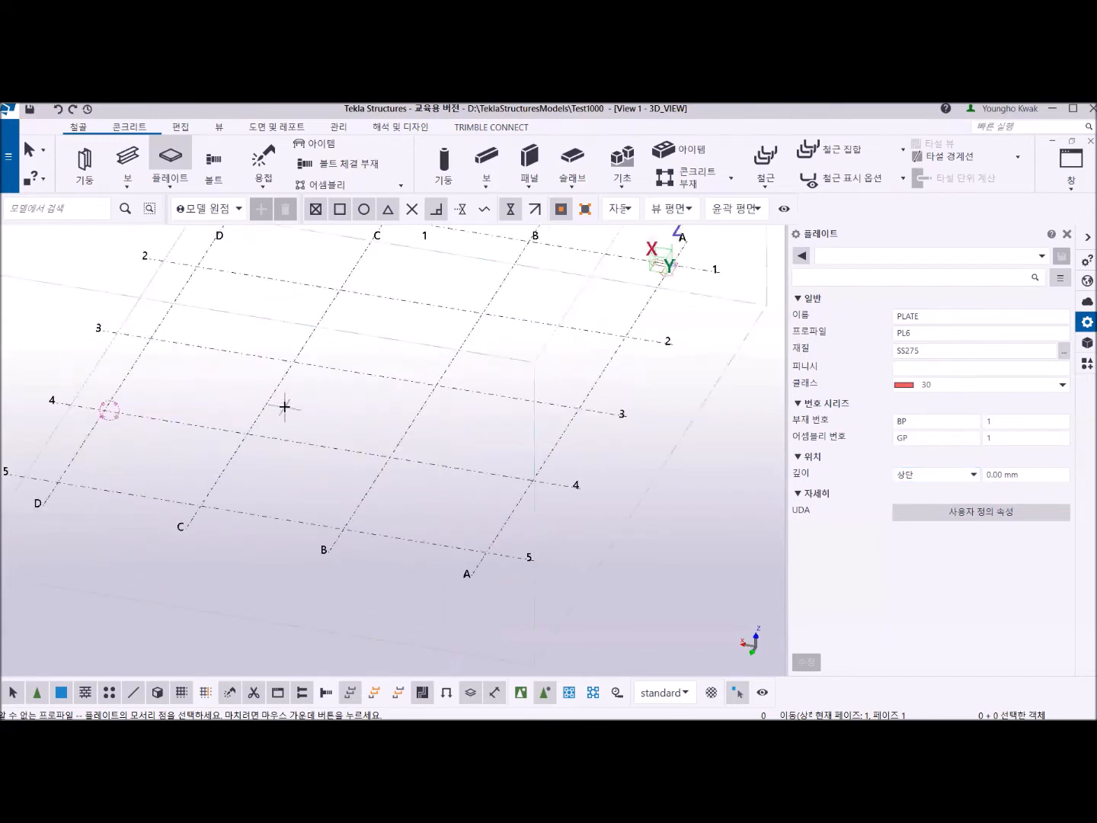
{"action": "scroll", "coordinate": [285, 407], "scroll_direction": "up", "scroll_amount": 2}
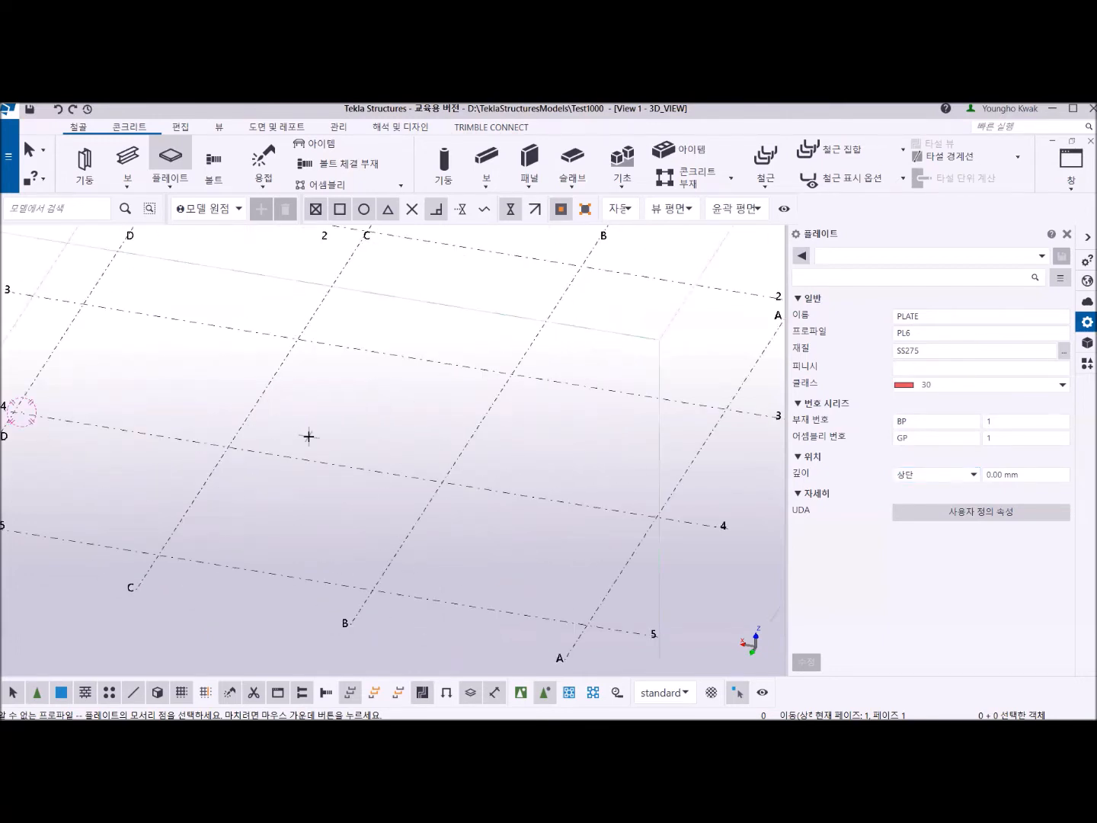
{"action": "left_click", "coordinate": [973, 476]}
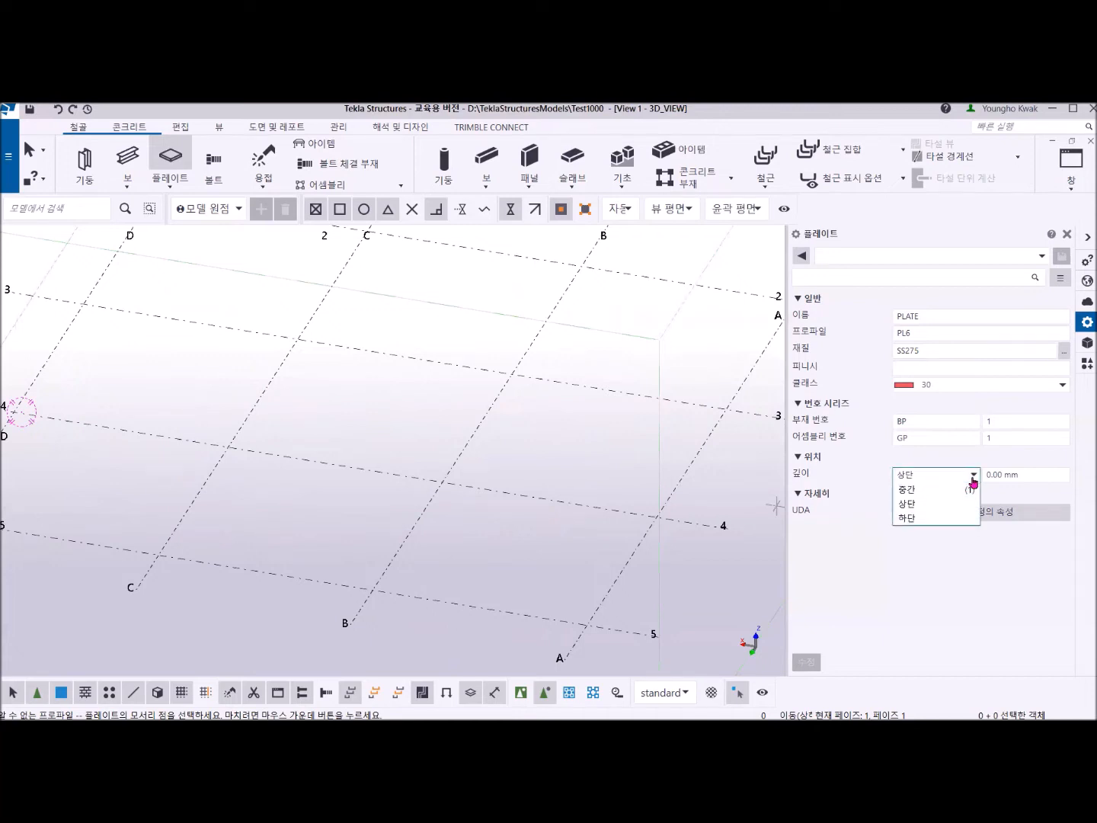
{"action": "left_click", "coordinate": [930, 490]}
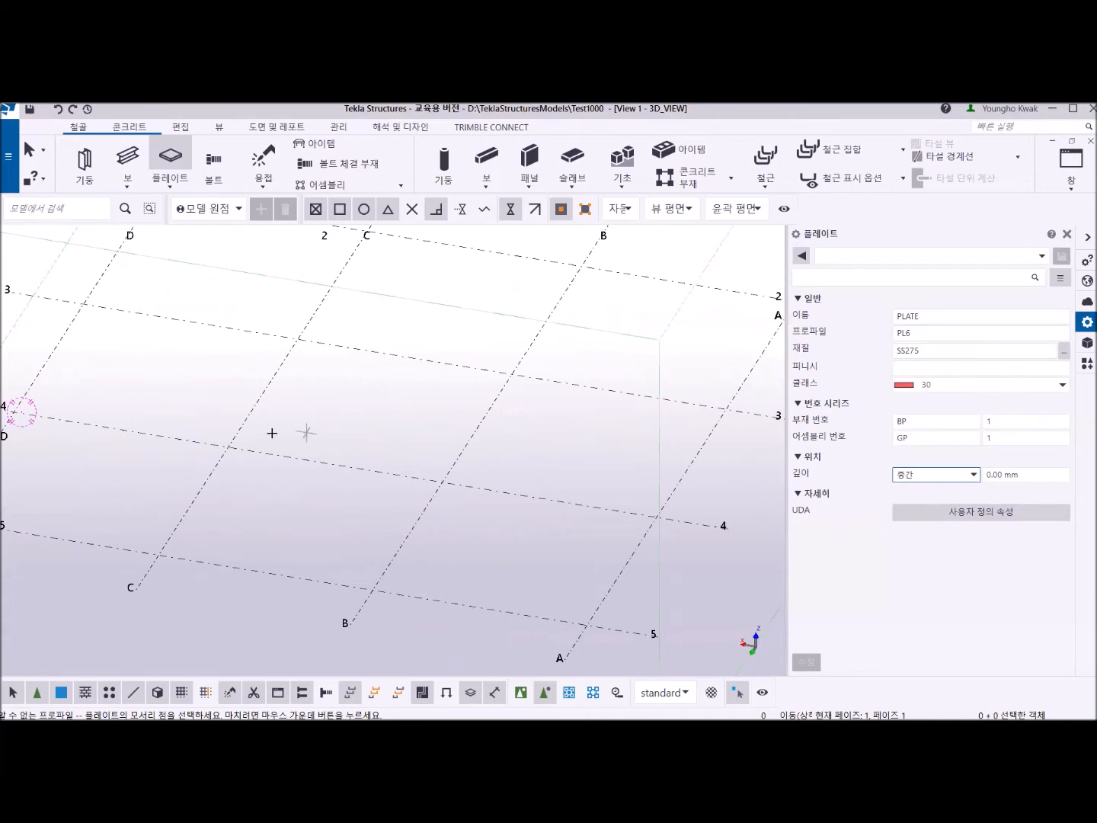
{"action": "middle_click_drag", "start_coordinate": [245, 439], "coordinate": [308, 460]}
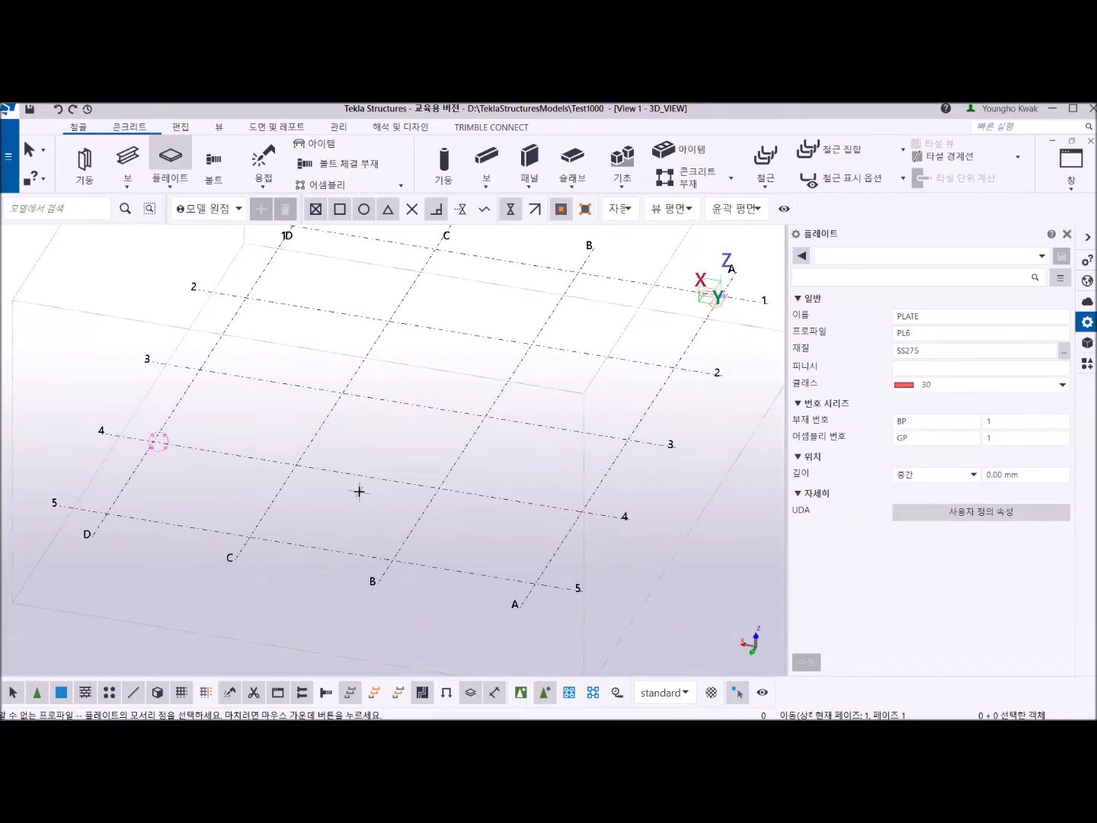
Set the plate's depth position to 하단.
{"action": "left_click", "coordinate": [973, 474]}
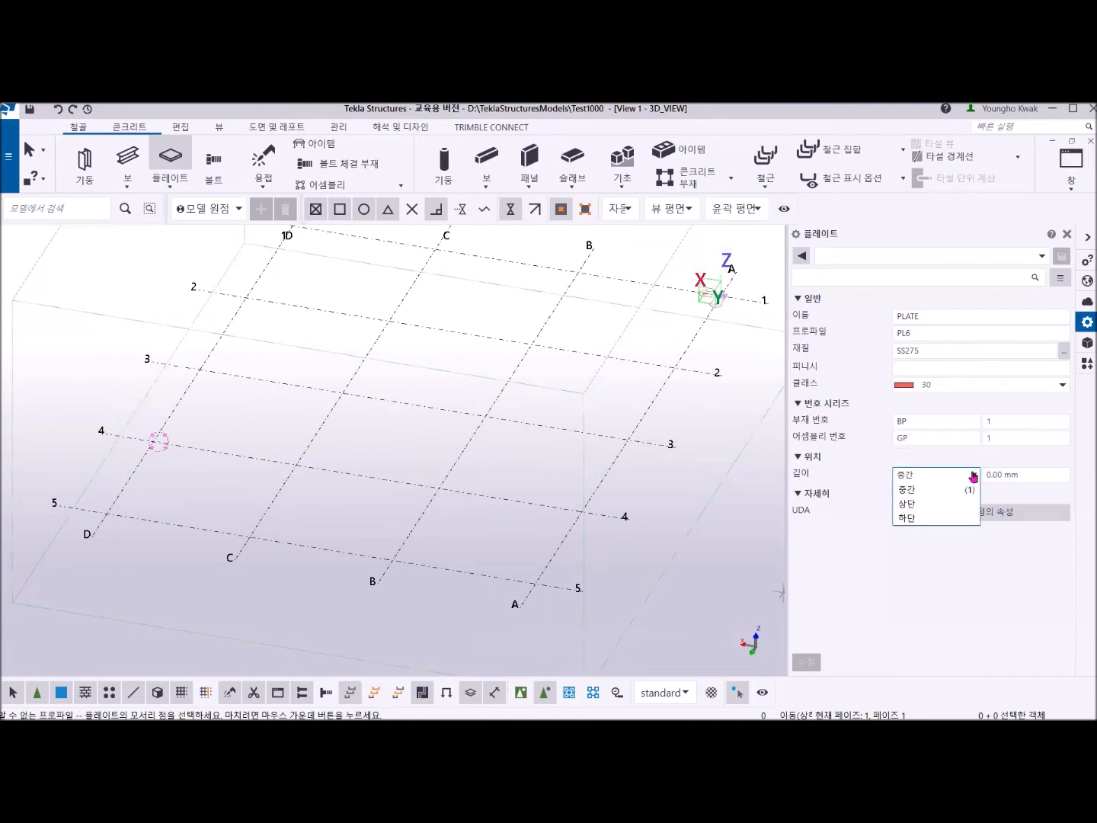
{"action": "left_click", "coordinate": [928, 519]}
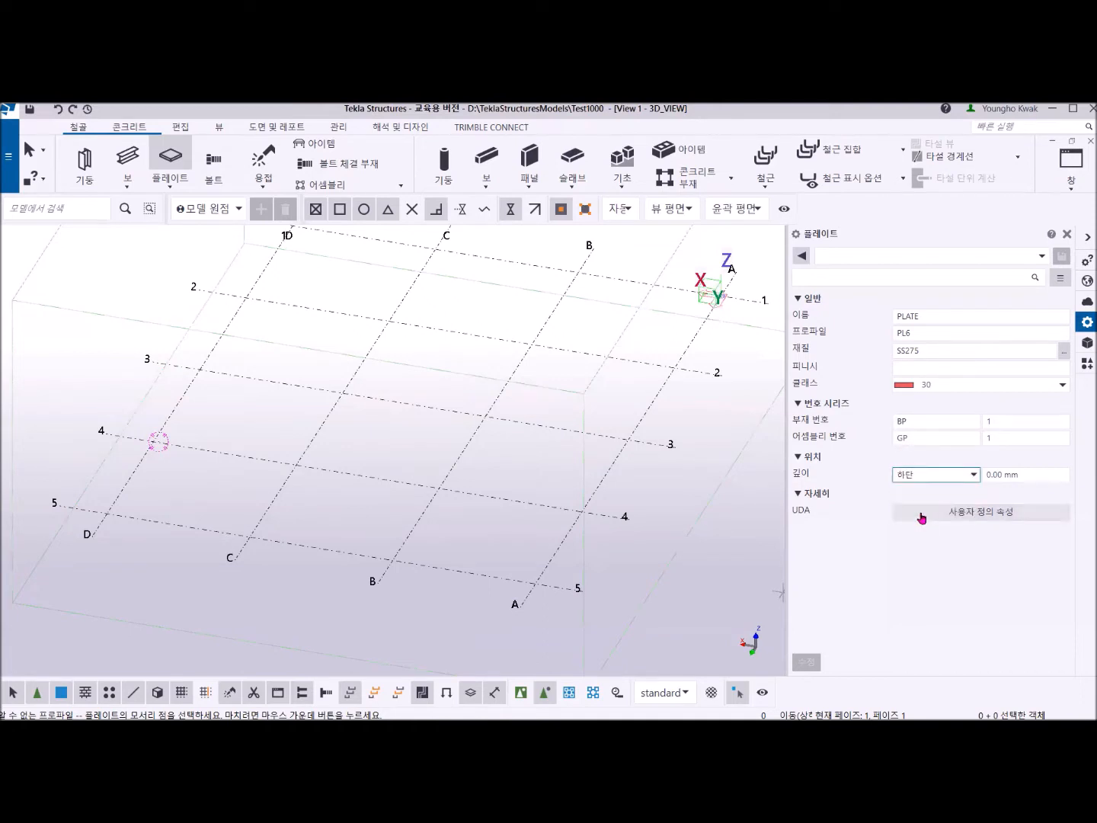
{"action": "middle_click_drag", "start_coordinate": [456, 495], "coordinate": [416, 506]}
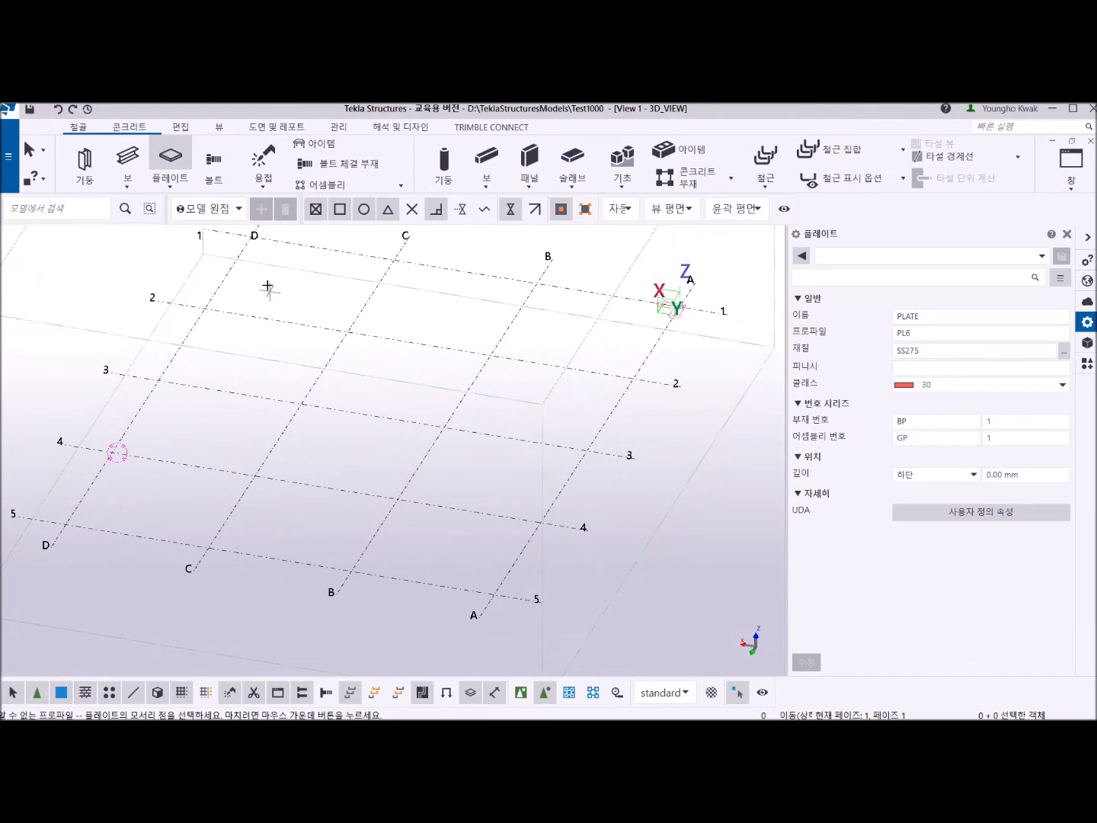
{"action": "left_click", "coordinate": [172, 185]}
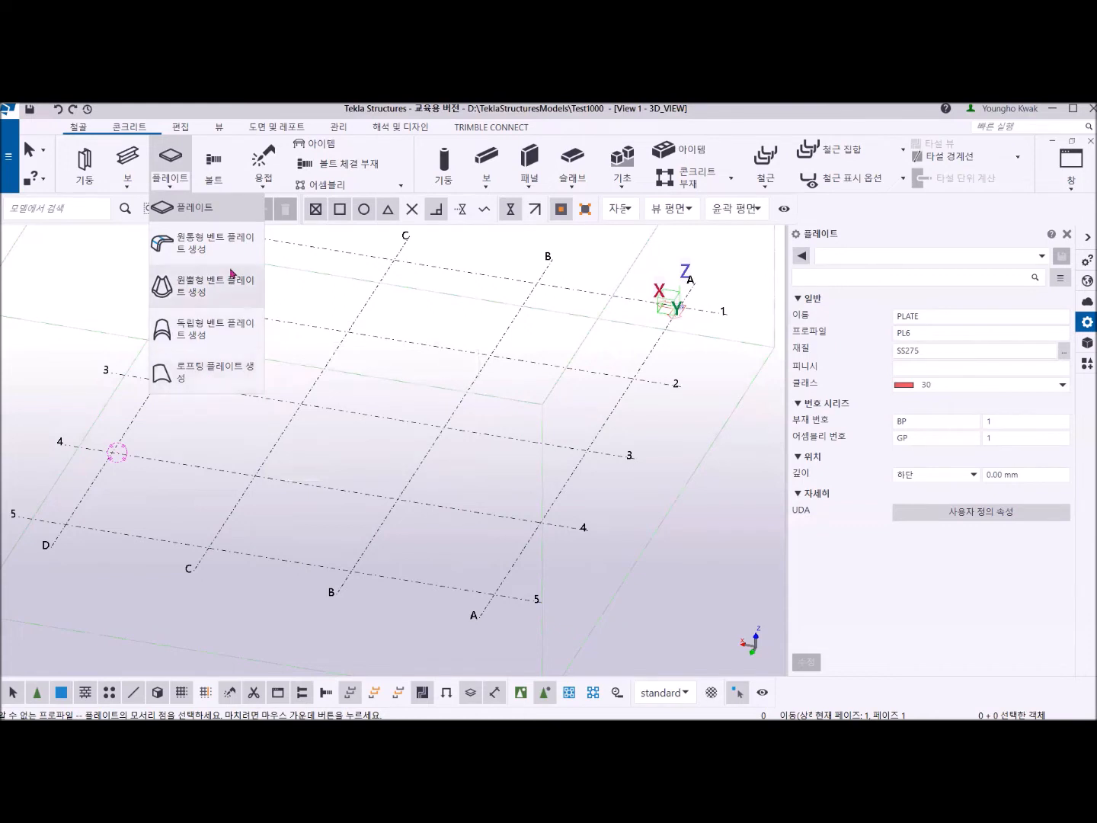
{"action": "left_click", "coordinate": [179, 126]}
{"action": "scroll", "coordinate": [408, 182], "scroll_direction": "down", "scroll_amount": 5}
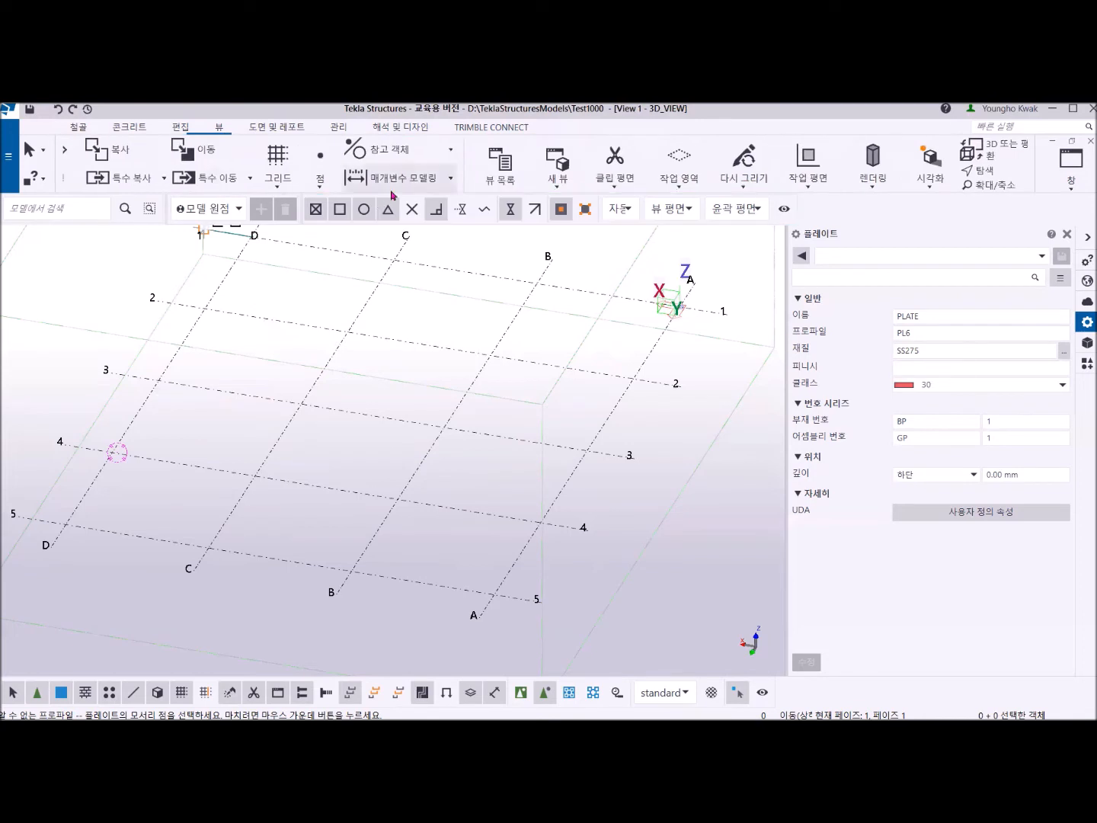
{"action": "left_click", "coordinate": [450, 150]}
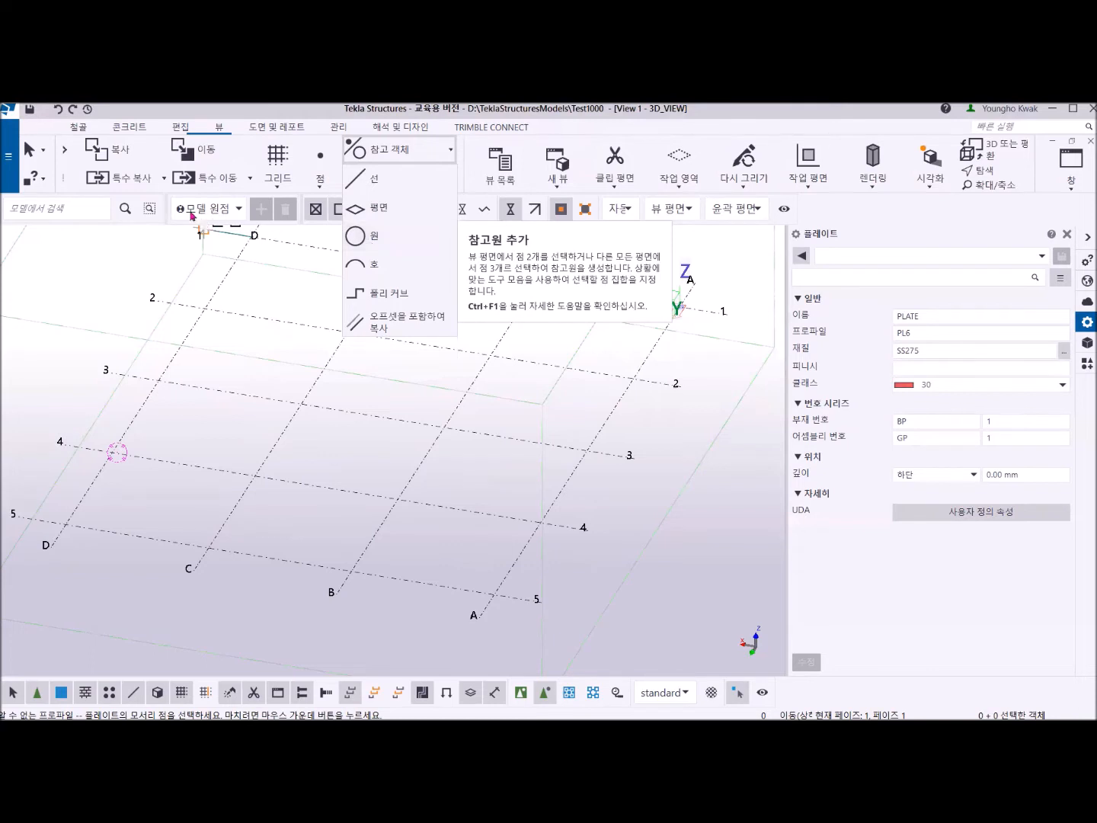
{"action": "left_click", "coordinate": [79, 127]}
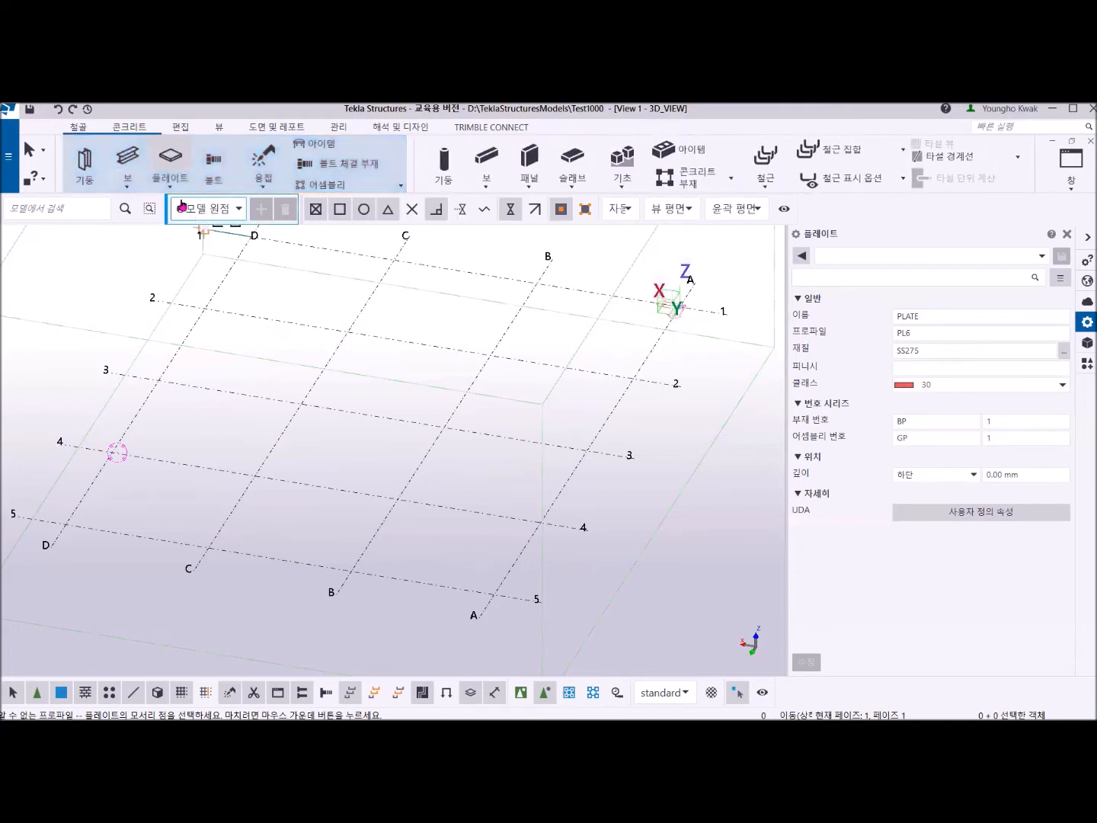
{"action": "left_click", "coordinate": [175, 189]}
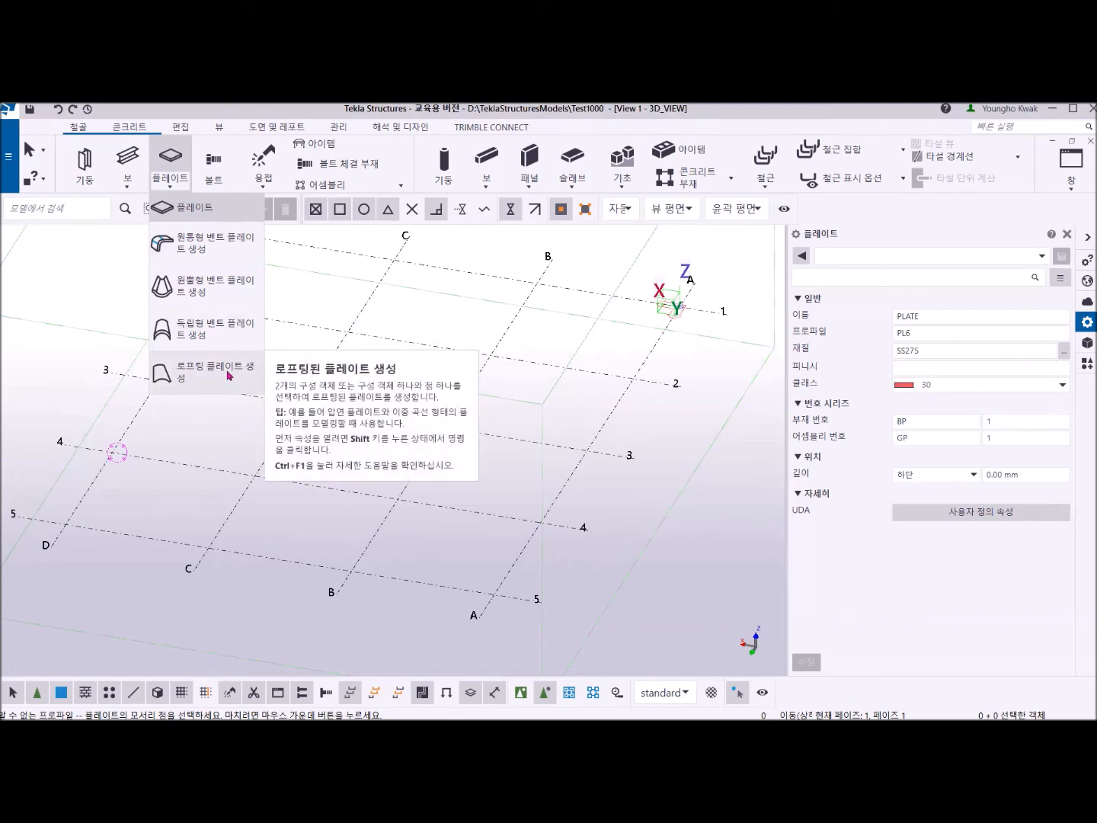
Start the steel plate command and switch the model from the 3D view to the plan view.
{"action": "left_click", "coordinate": [164, 207]}
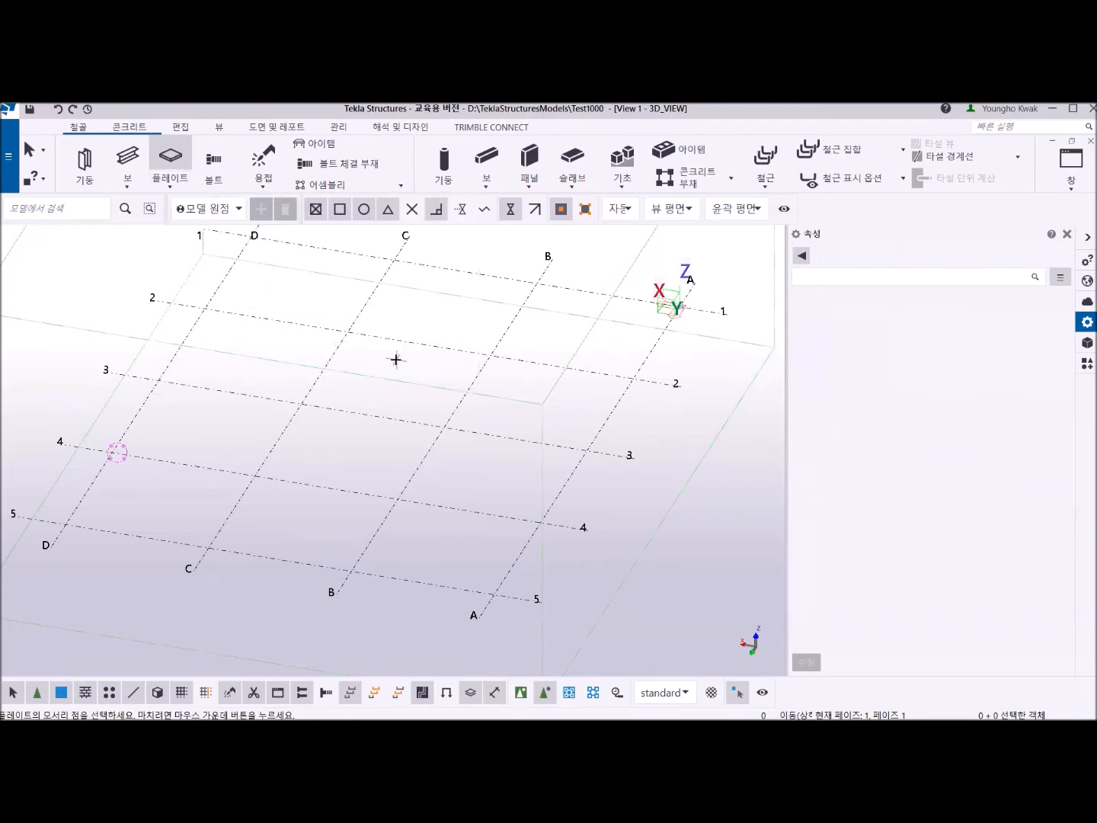
{"action": "middle_click_drag", "start_coordinate": [355, 367], "coordinate": [325, 354]}
{"action": "scroll", "coordinate": [285, 387], "scroll_direction": "up", "scroll_amount": 2}
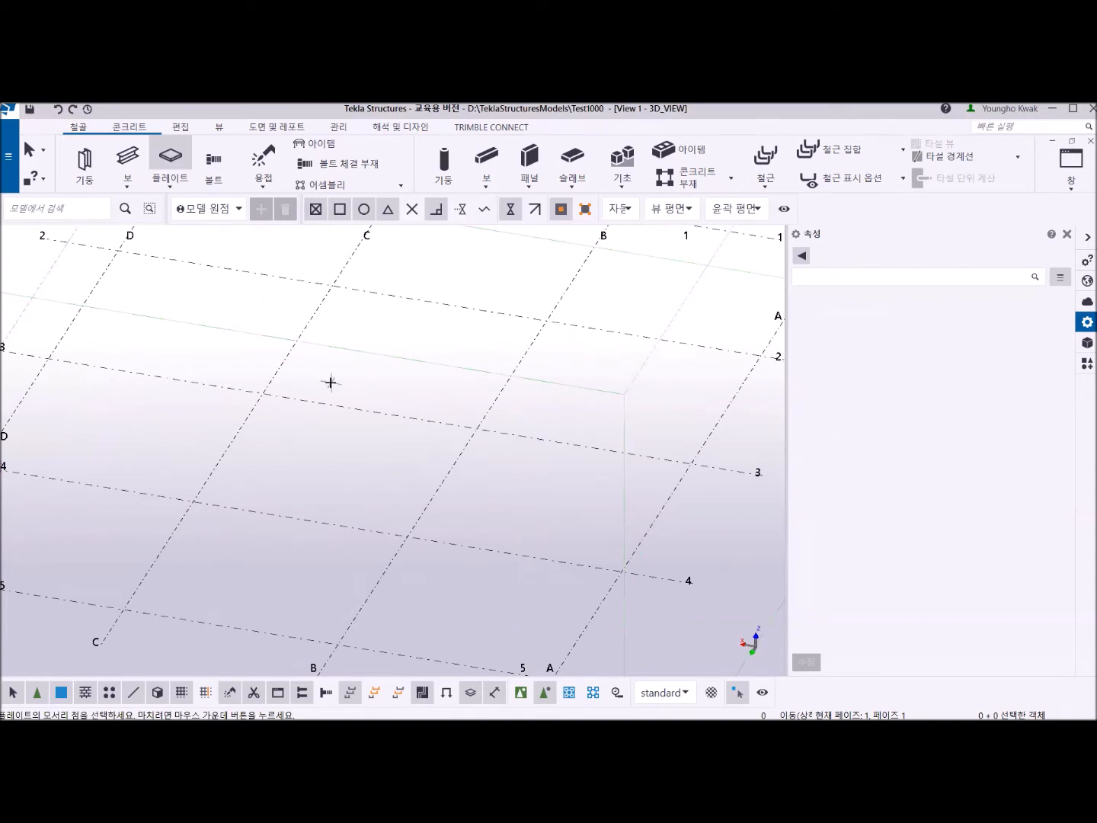
{"action": "scroll", "coordinate": [291, 411], "scroll_direction": "up", "scroll_amount": 2}
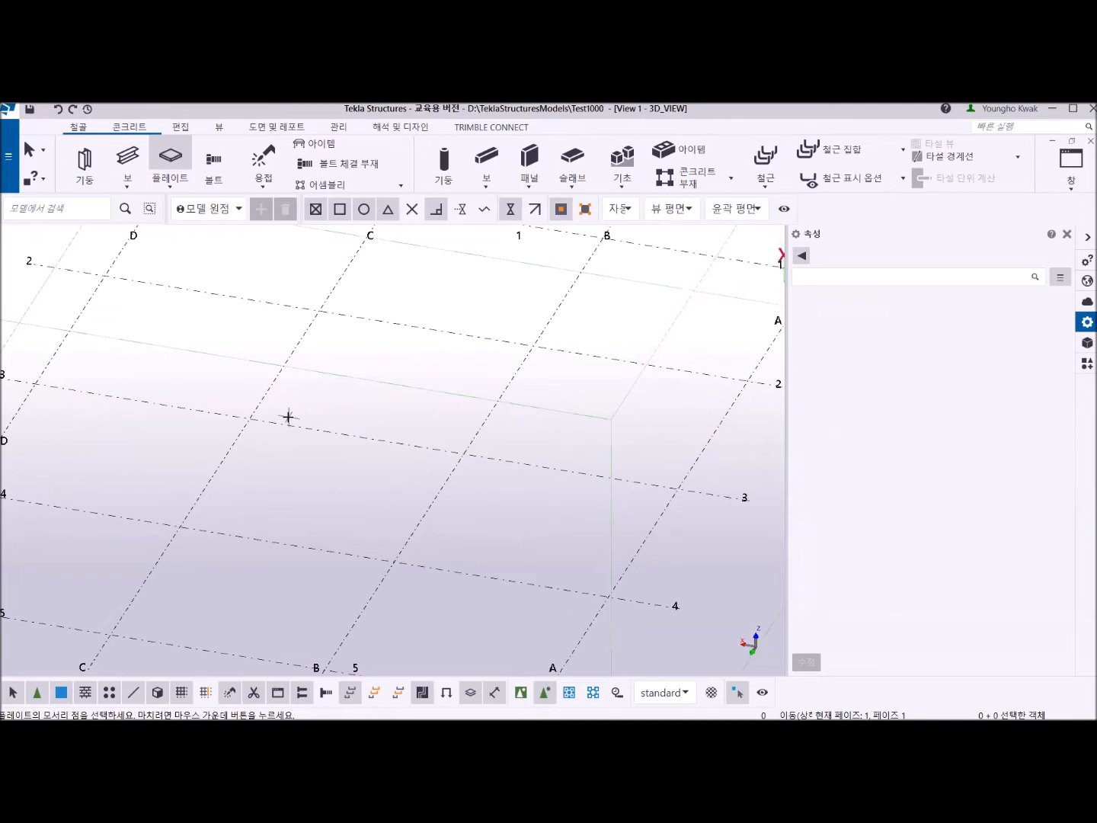
{"action": "key", "text": "ctrl+p"}
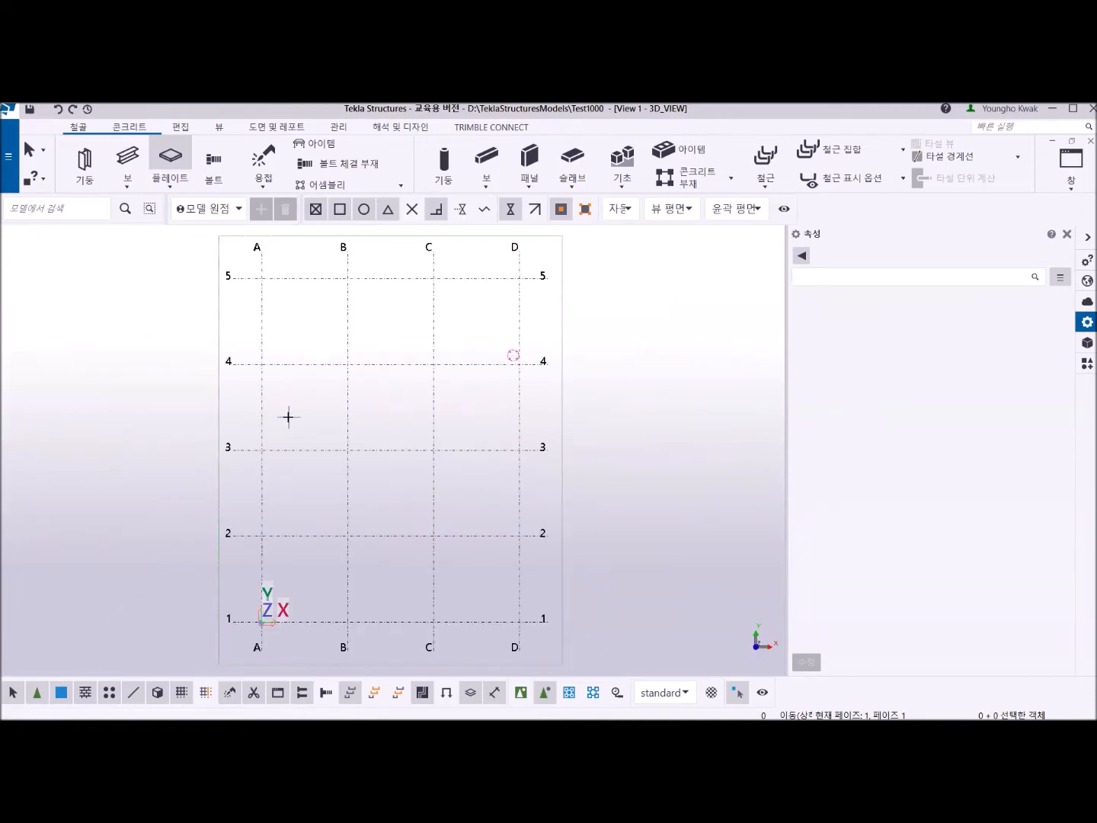
{"action": "middle_click_drag", "start_coordinate": [333, 478], "coordinate": [386, 443]}
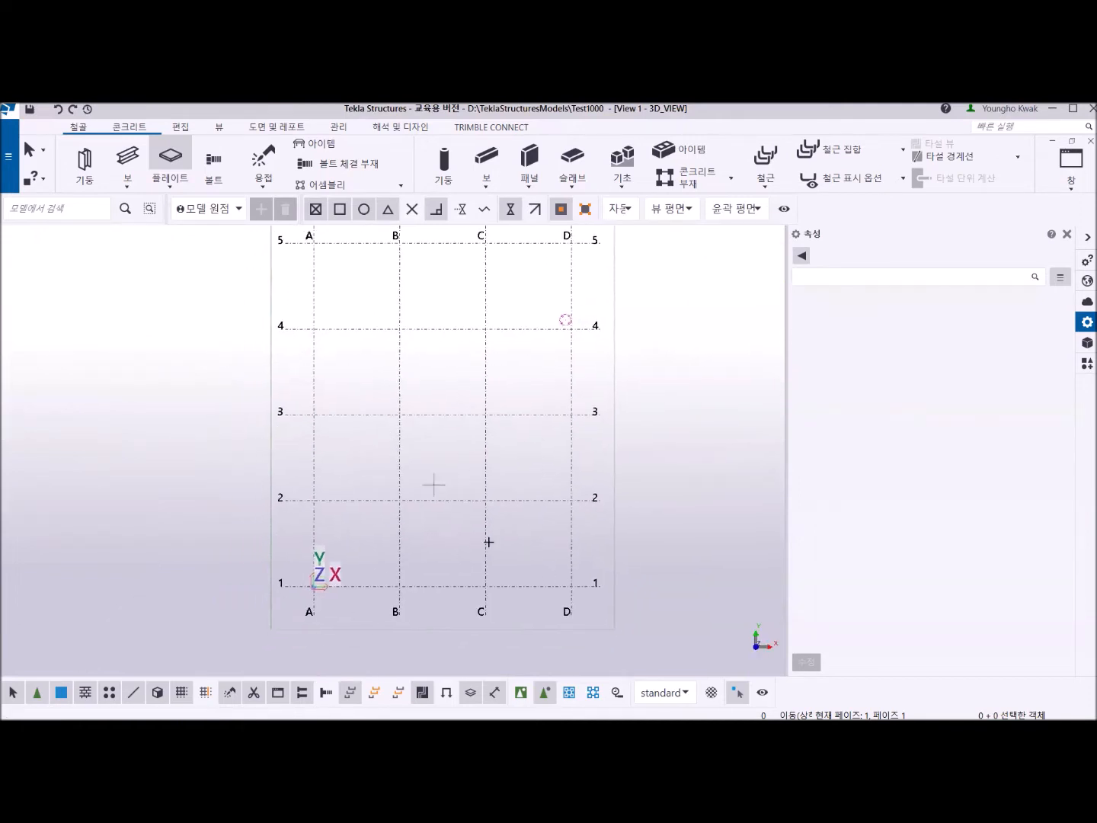
{"action": "middle_click_drag", "start_coordinate": [423, 522], "coordinate": [382, 534]}
{"action": "scroll", "coordinate": [380, 531], "scroll_direction": "up", "scroll_amount": 2}
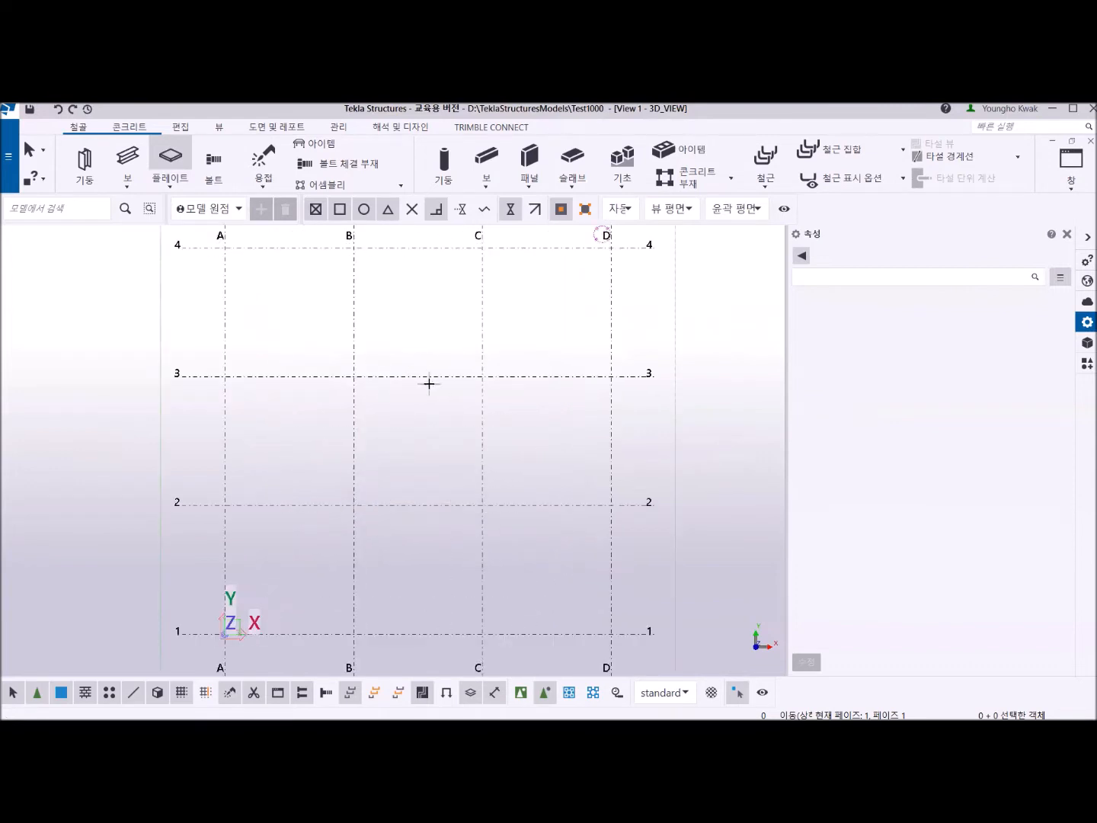
{"action": "middle_click_drag", "start_coordinate": [394, 440], "coordinate": [369, 445]}
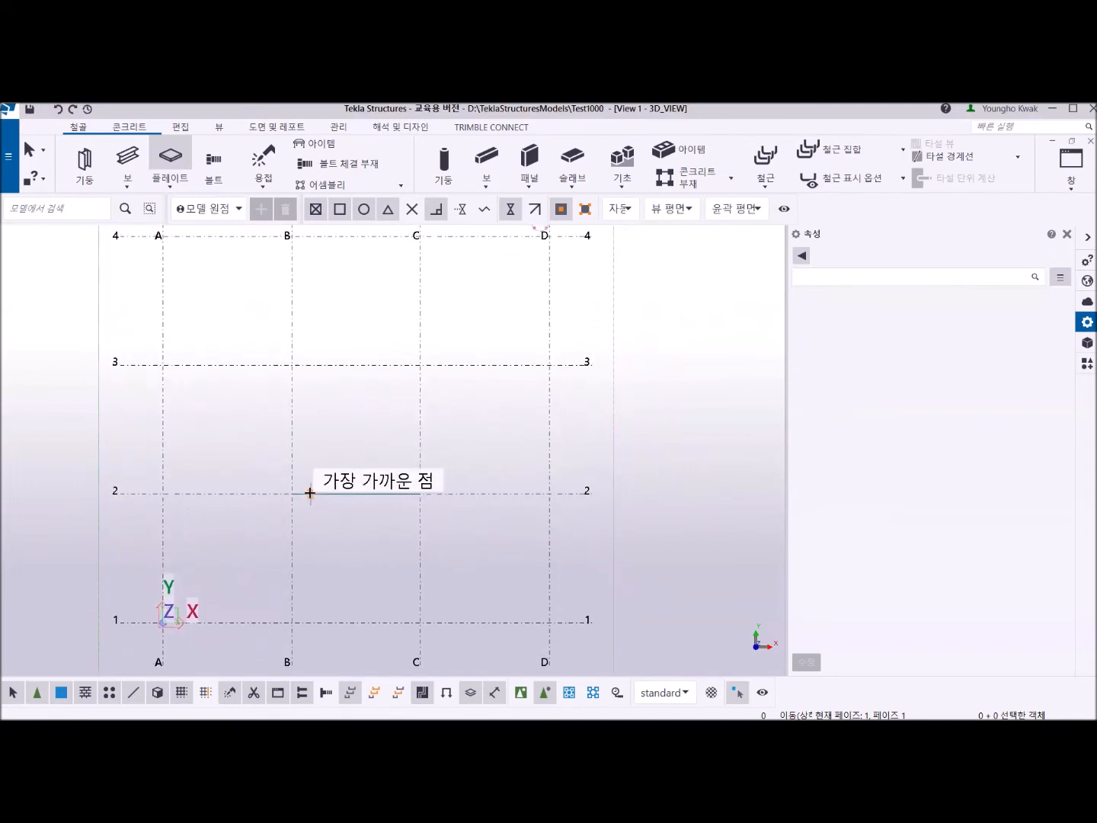
Model a triangular plate from B-2 to C-2 to the midpoint of grid line 3 between B and C, closing at B-2, and end the command.
{"action": "left_click", "coordinate": [292, 494]}
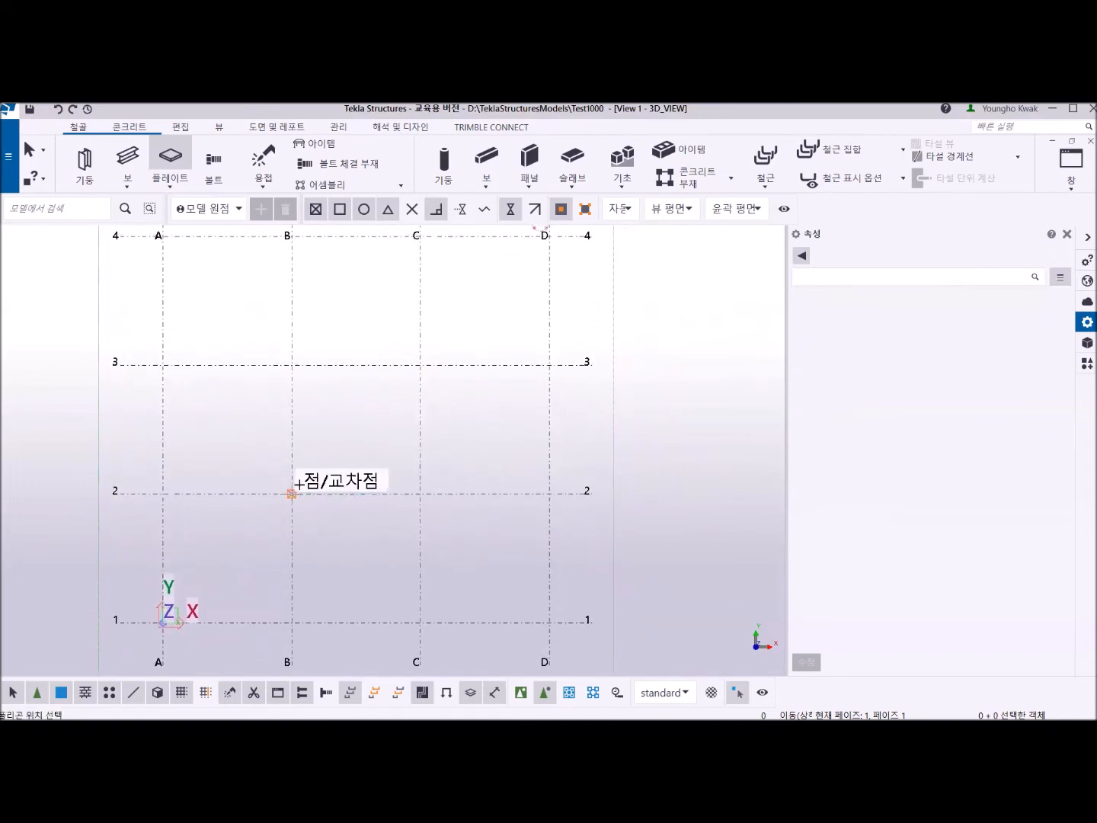
{"action": "left_click", "coordinate": [421, 495]}
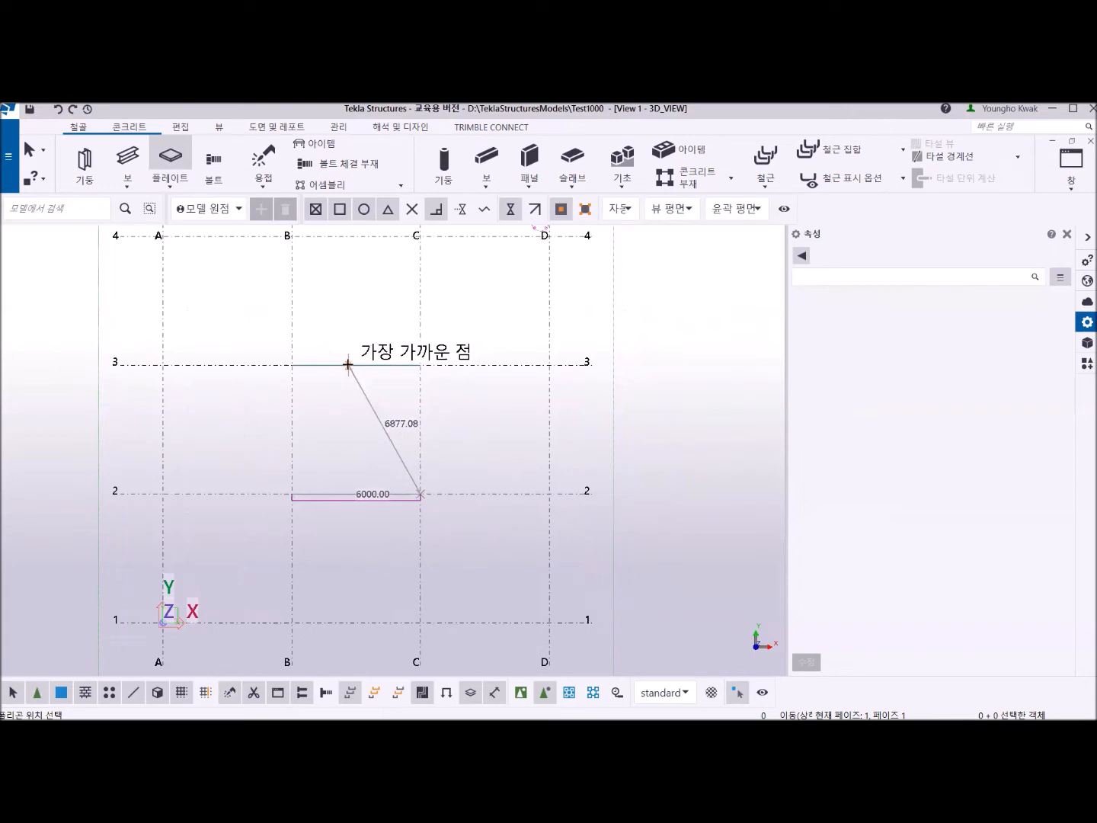
{"action": "scroll", "coordinate": [348, 364], "scroll_direction": "up", "scroll_amount": 3}
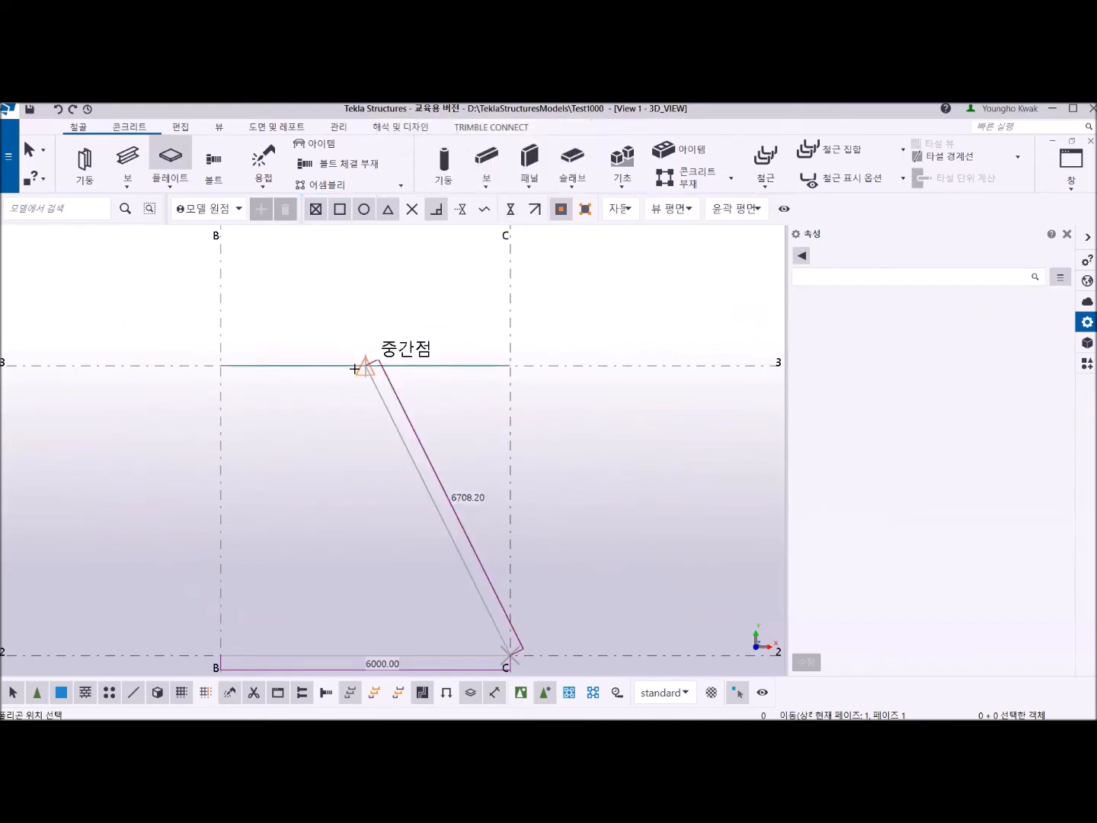
{"action": "left_click", "coordinate": [354, 369]}
{"action": "scroll", "coordinate": [289, 435], "scroll_direction": "down", "scroll_amount": 4}
{"action": "middle_click_drag", "start_coordinate": [288, 465], "coordinate": [346, 360]}
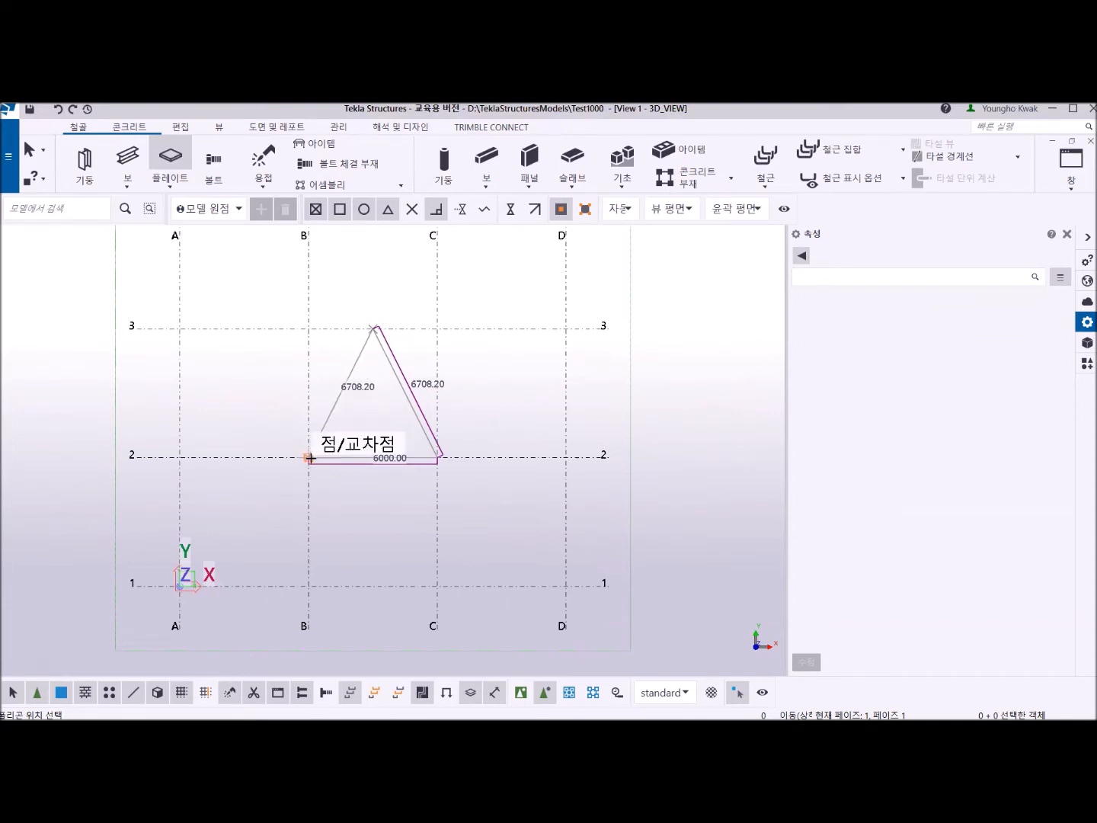
{"action": "left_click", "coordinate": [309, 457]}
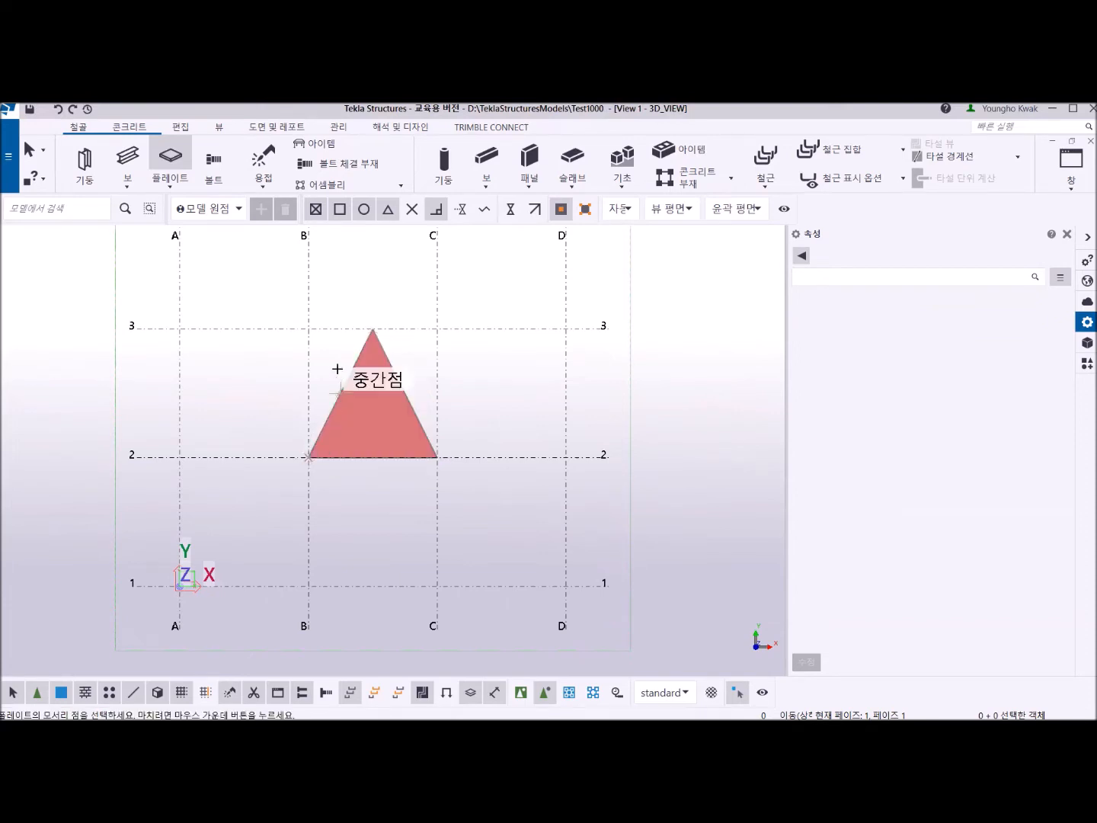
{"action": "right_click", "coordinate": [334, 278]}
{"action": "left_click", "coordinate": [352, 284]}
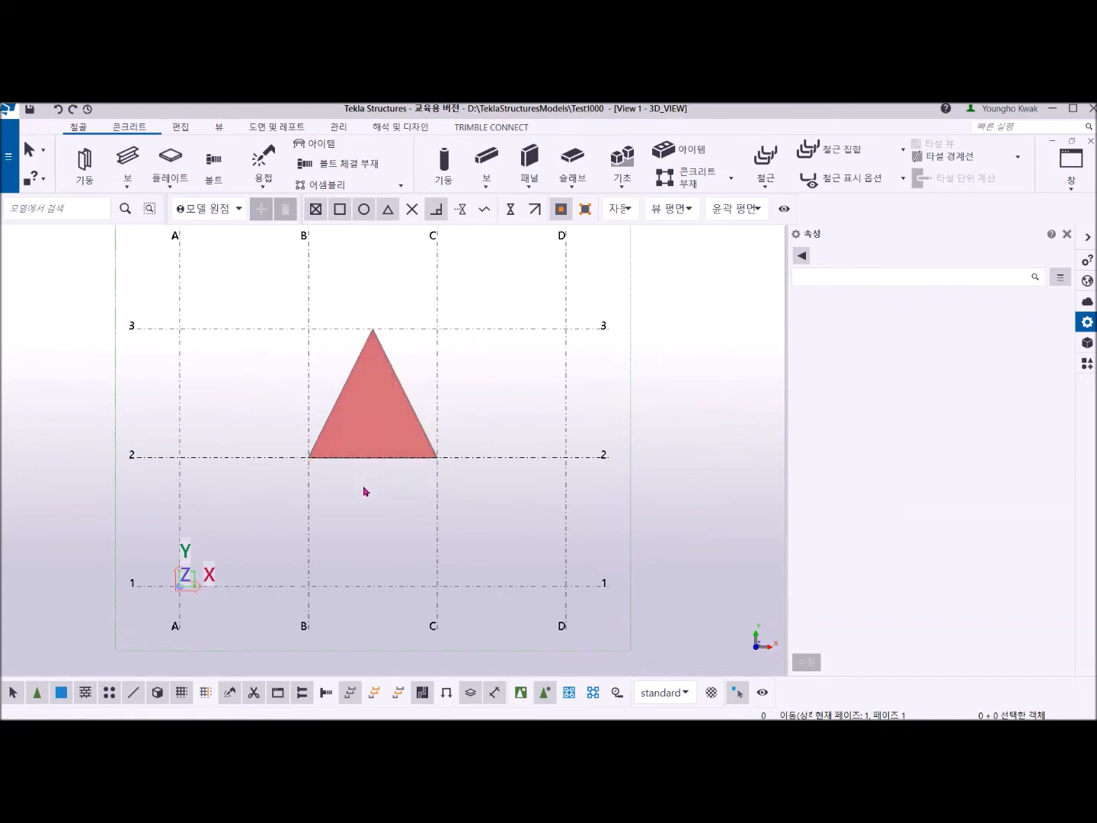
Start another plate with profile PL20 and depth position 상단.
{"action": "middle_click_drag", "start_coordinate": [366, 491], "coordinate": [304, 480]}
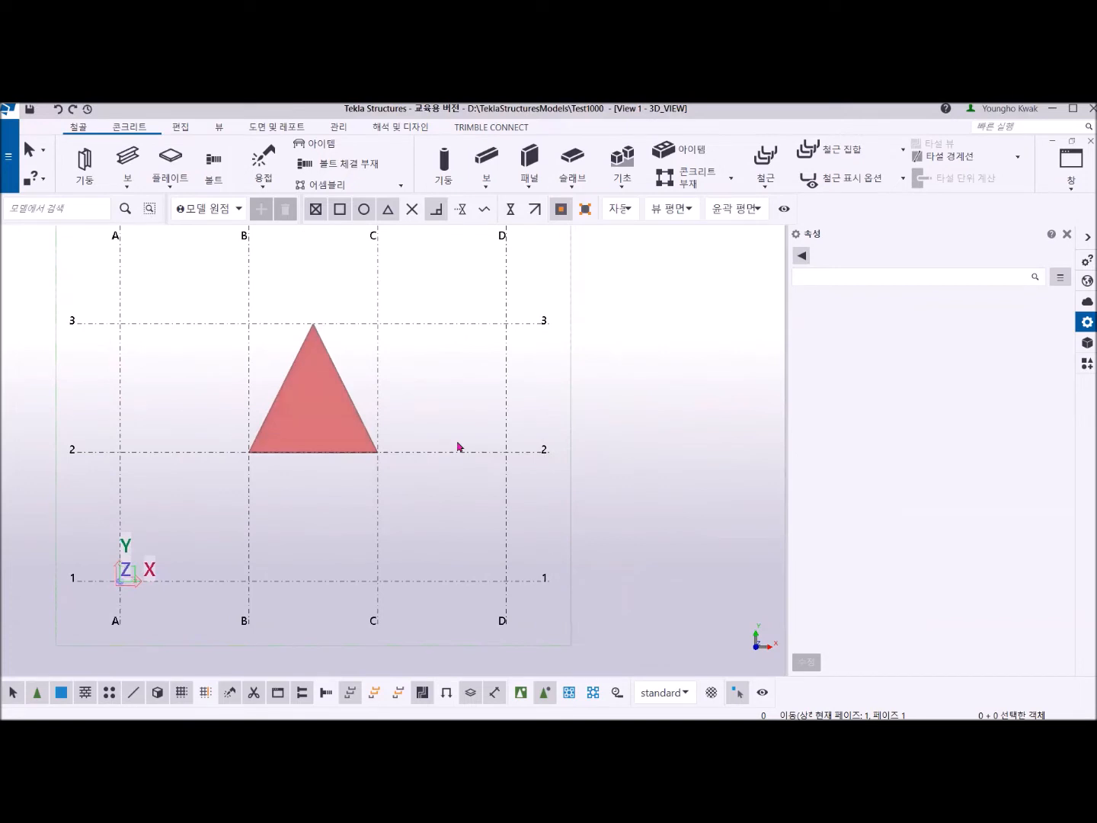
{"action": "left_click", "coordinate": [169, 162]}
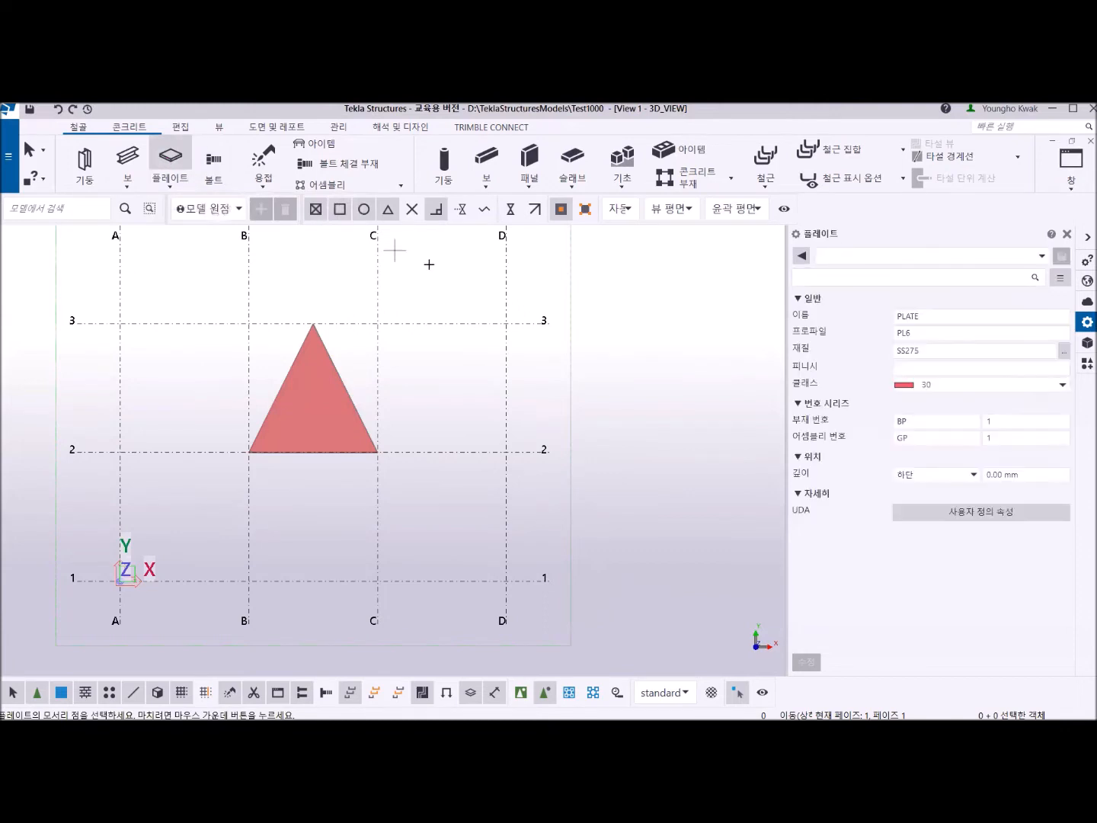
{"action": "left_click", "coordinate": [931, 332]}
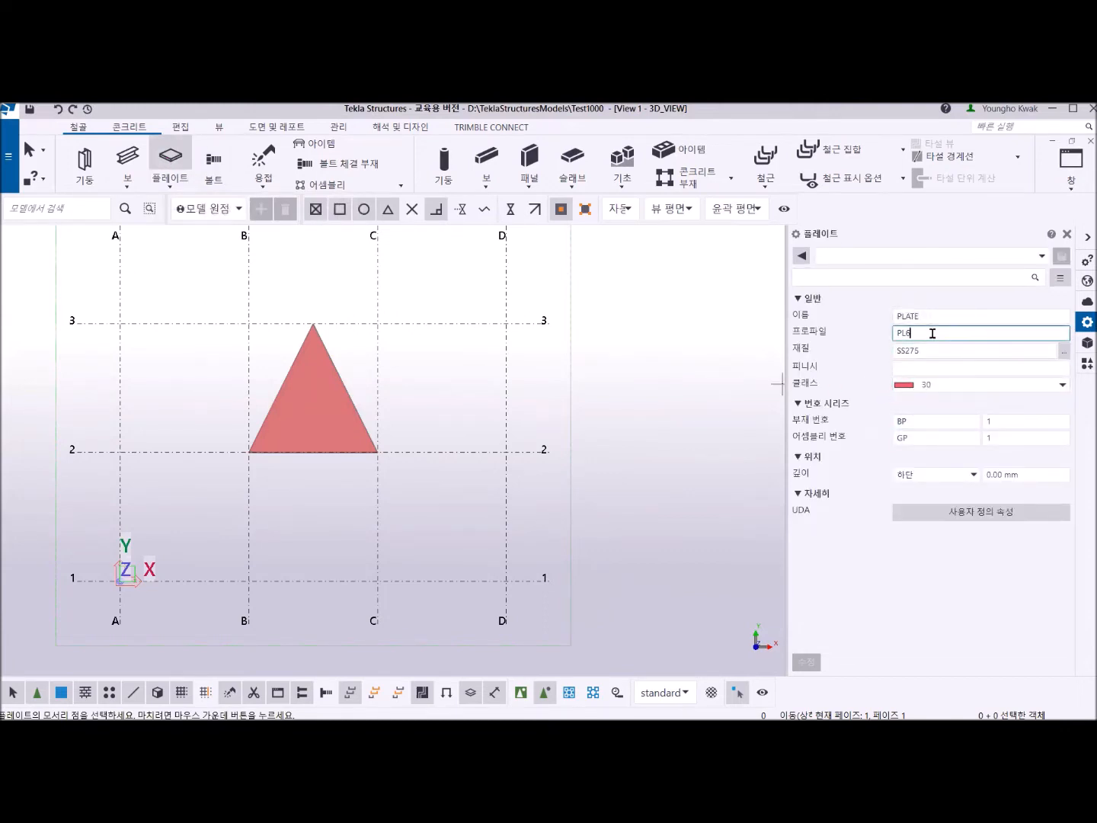
{"action": "key", "text": "BackSpace"}
{"action": "type", "text": "20"}
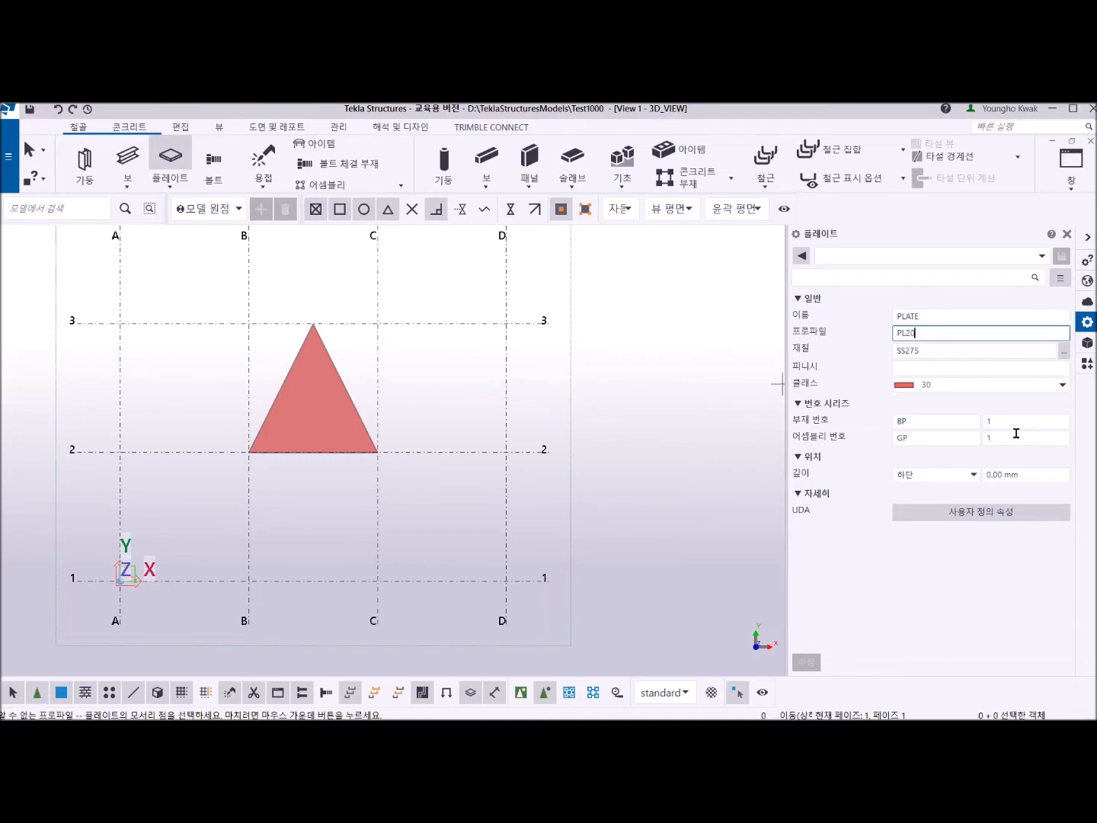
{"action": "left_click", "coordinate": [970, 477]}
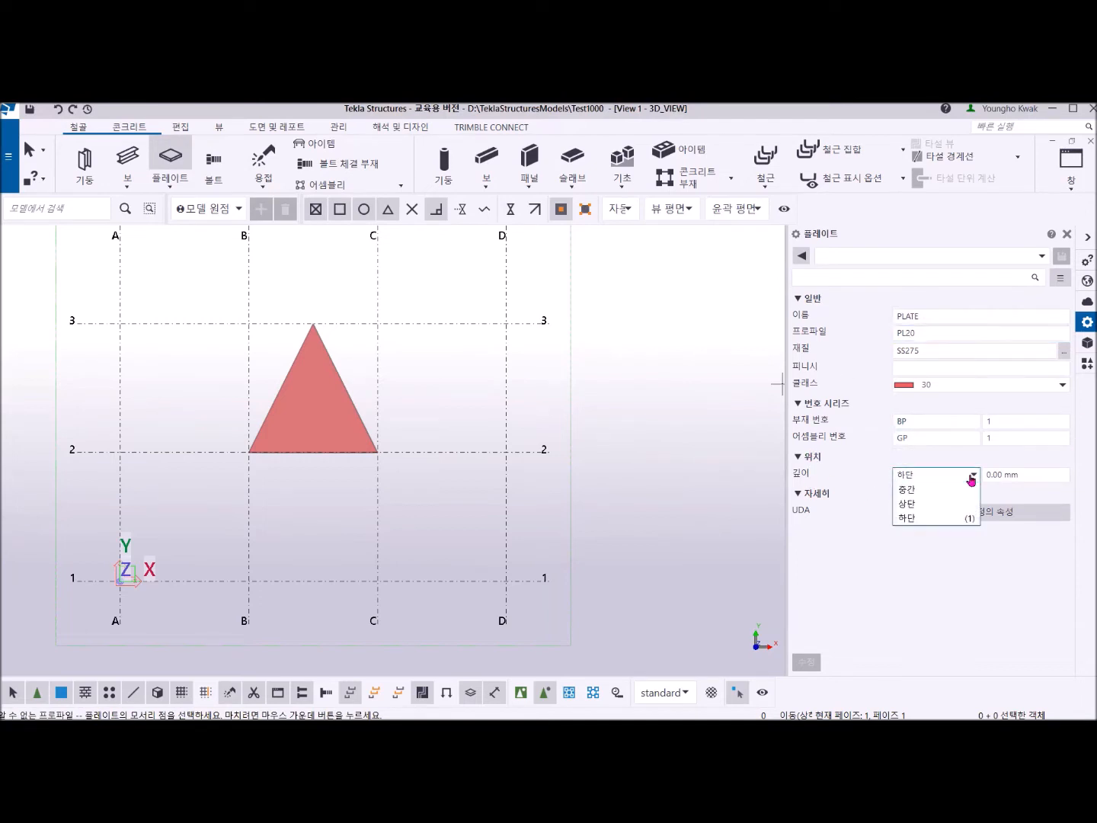
{"action": "left_click", "coordinate": [927, 503]}
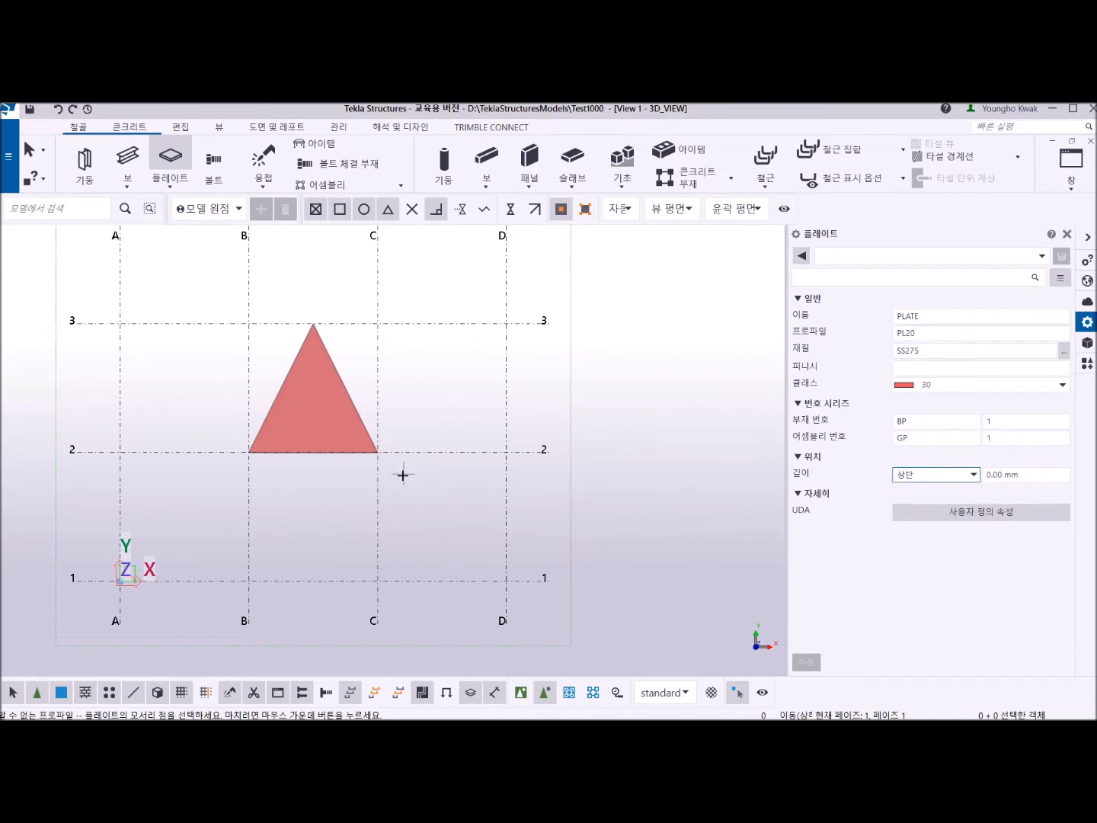
Model a square plate through grid intersections C-1, D-1, D-2 and C-2, and end the plate command.
{"action": "left_click", "coordinate": [379, 580]}
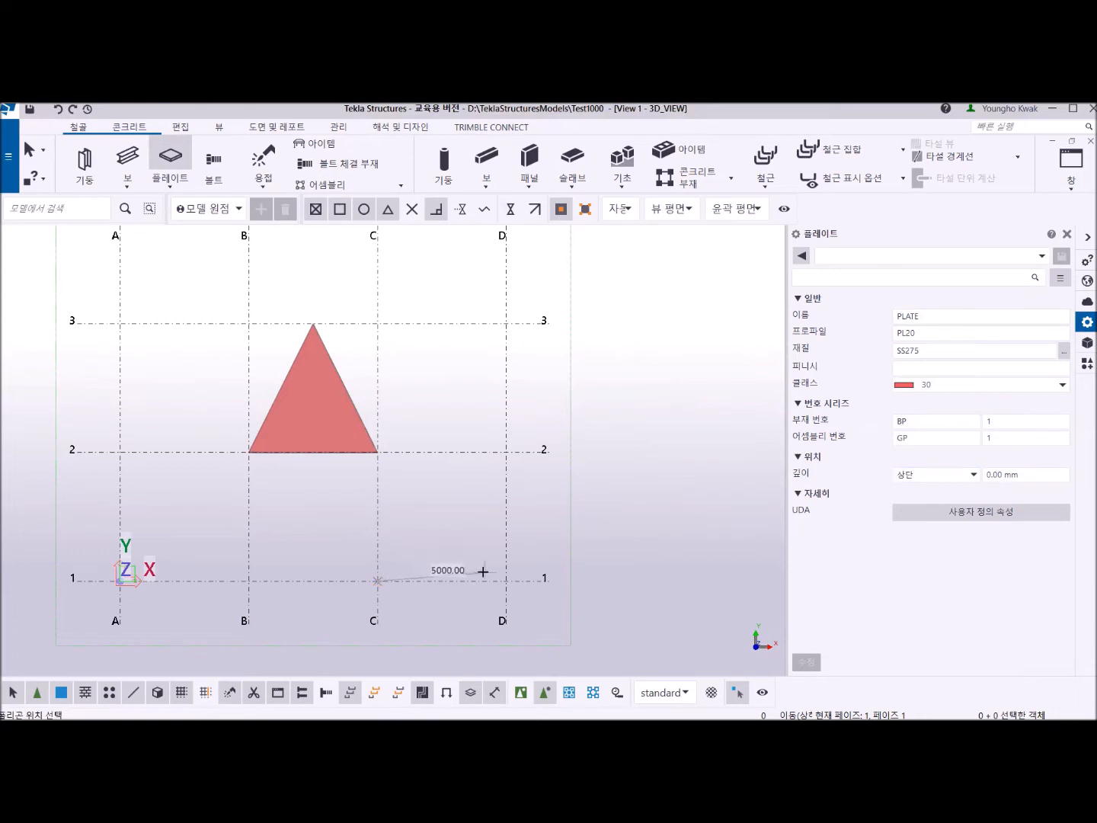
{"action": "left_click", "coordinate": [506, 580]}
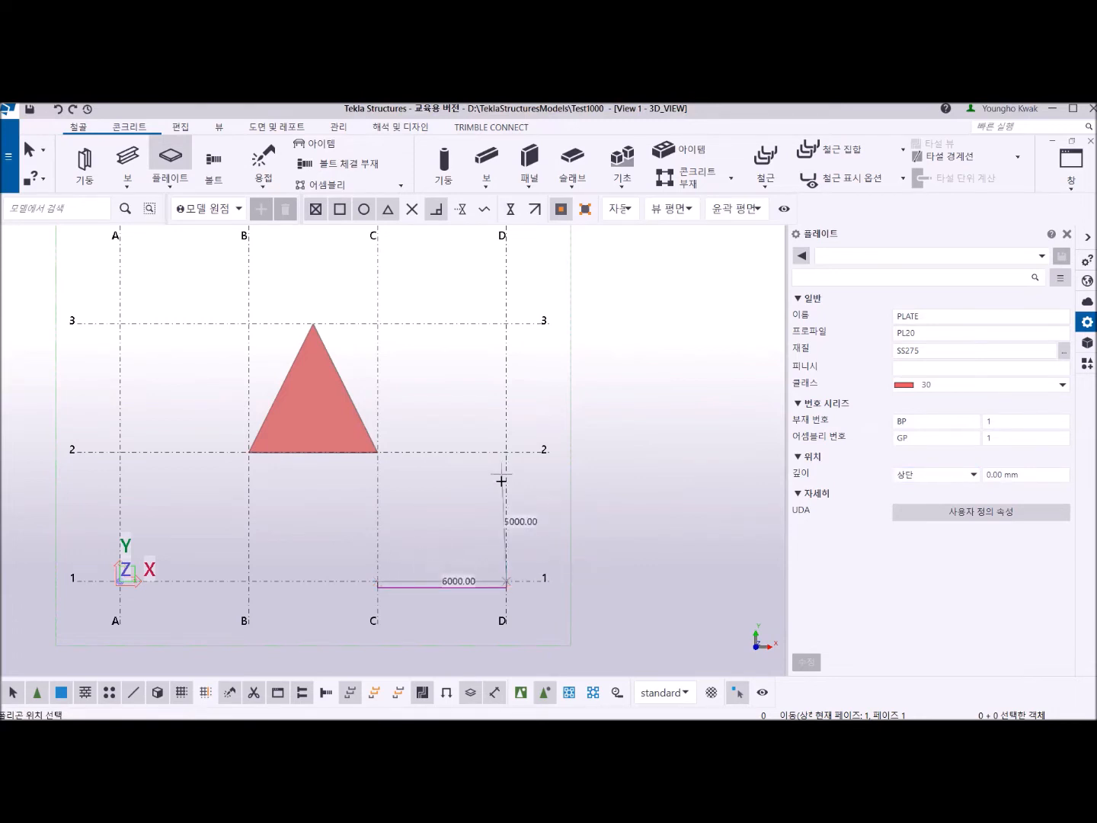
{"action": "left_click", "coordinate": [505, 451]}
{"action": "left_click", "coordinate": [379, 452]}
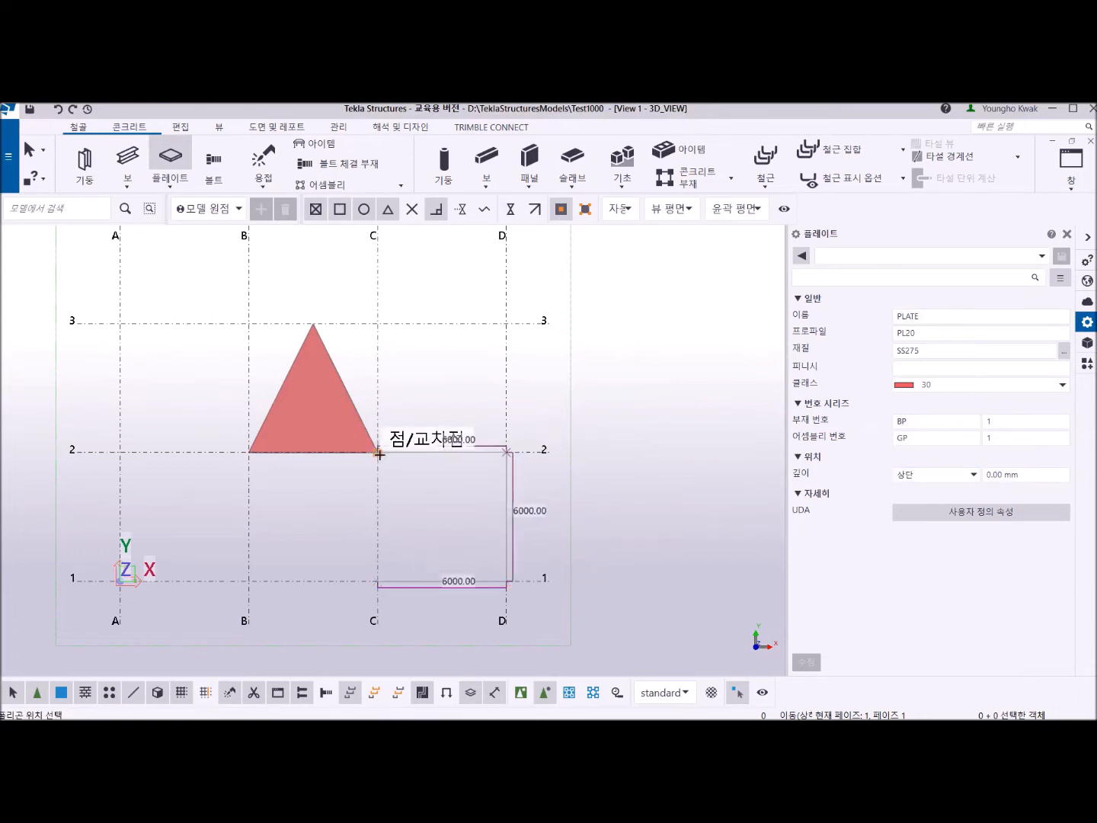
{"action": "middle_click", "coordinate": [402, 486]}
{"action": "right_click", "coordinate": [404, 375]}
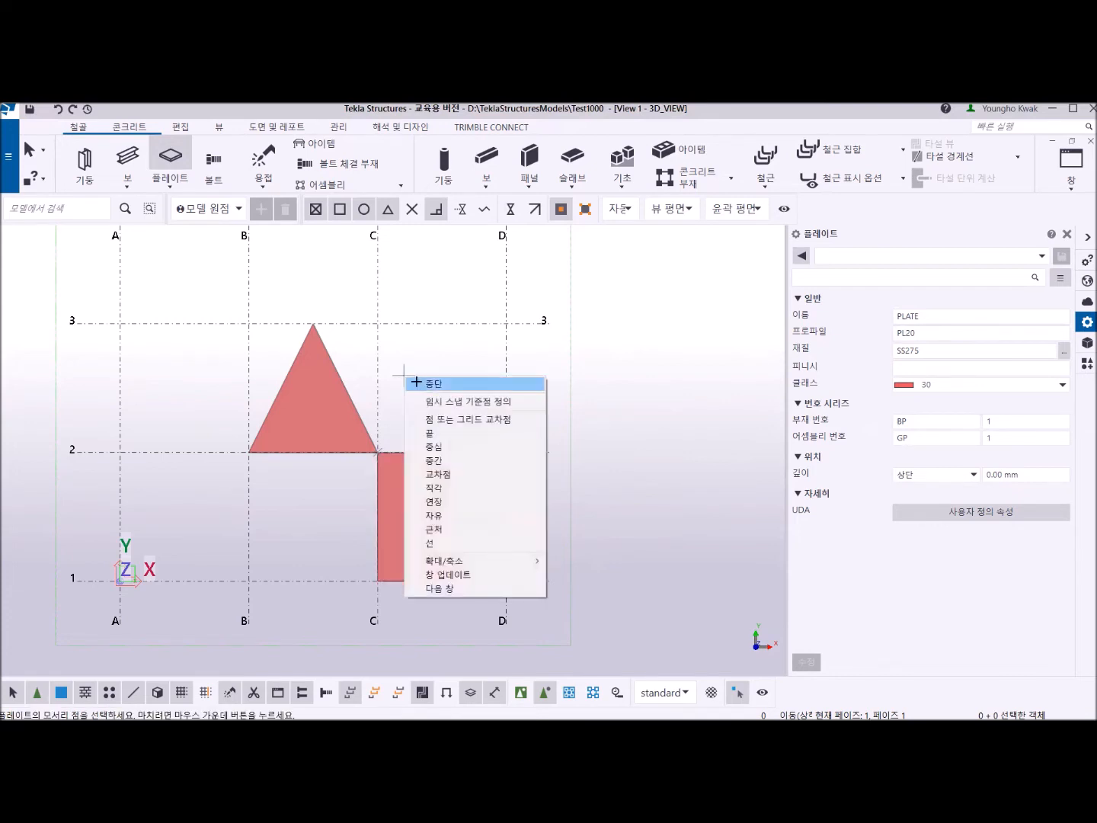
{"action": "left_click", "coordinate": [431, 384]}
Move the triangular plate from the midpoint of its base to the midpoint of the square plate's edge on grid line 2.
{"action": "left_click", "coordinate": [334, 434]}
{"action": "scroll", "coordinate": [334, 442], "scroll_direction": "down", "scroll_amount": 3}
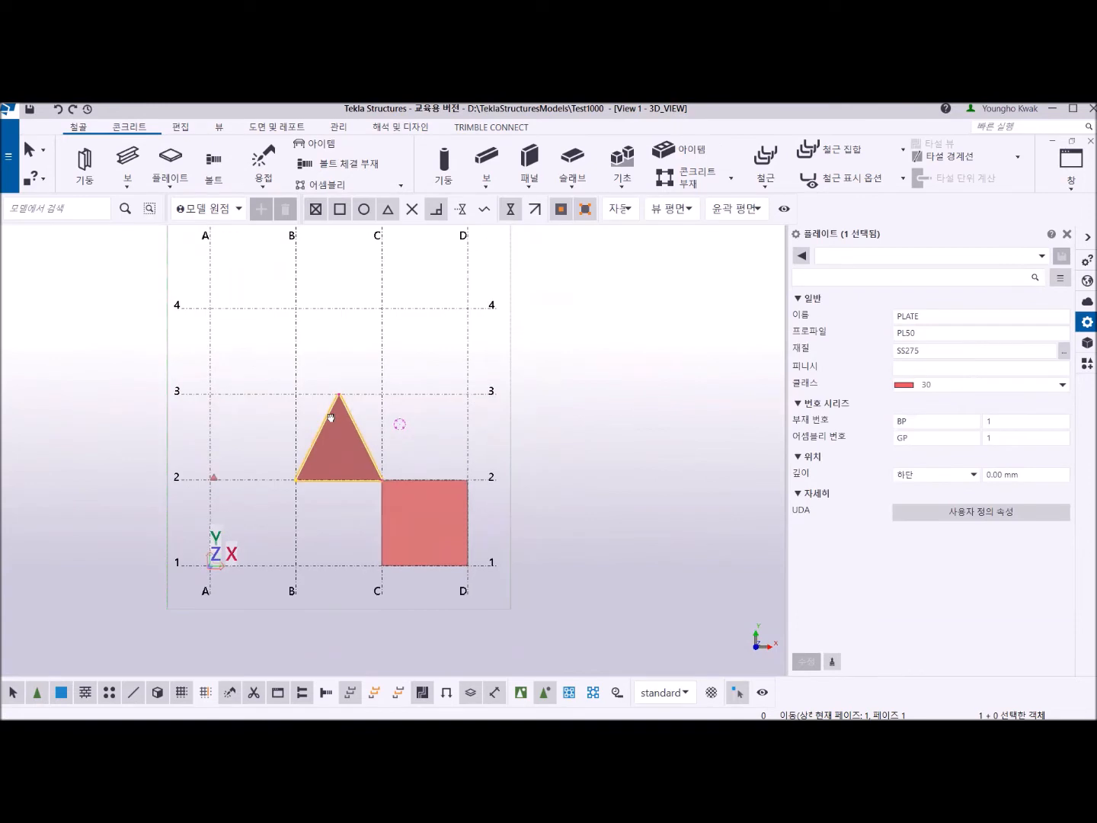
{"action": "right_click", "coordinate": [319, 326]}
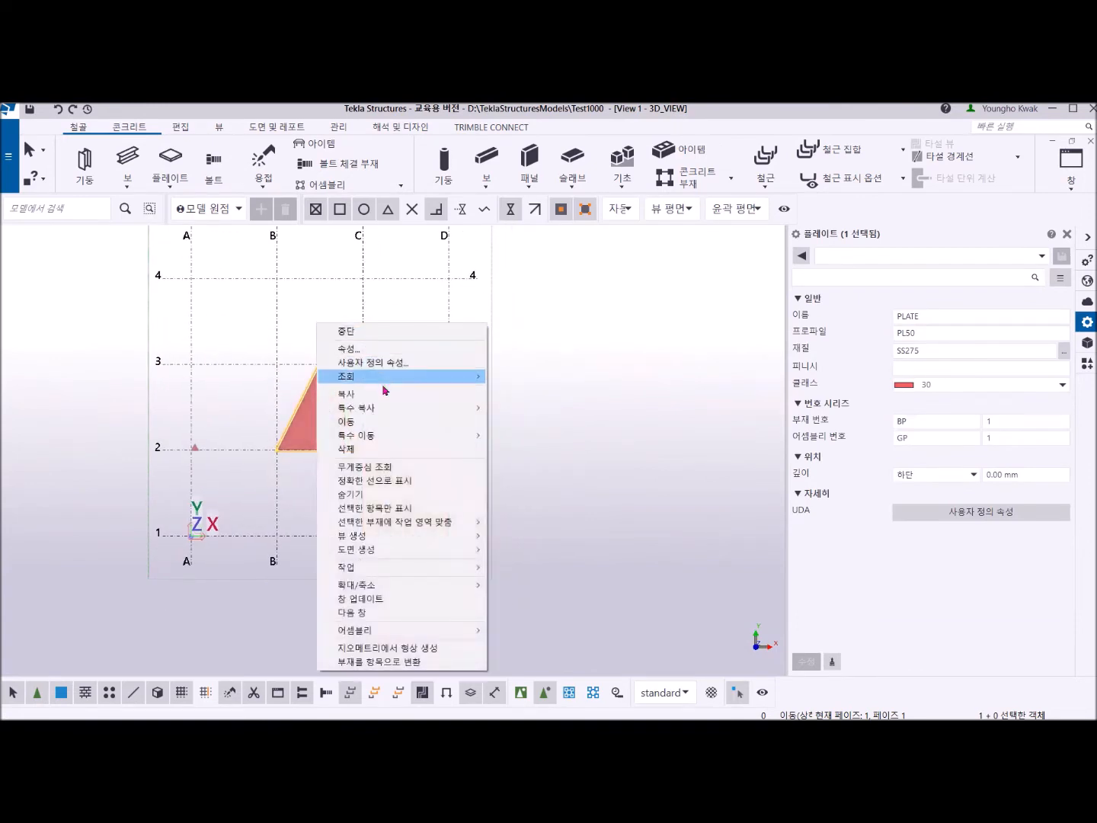
{"action": "left_click", "coordinate": [374, 426]}
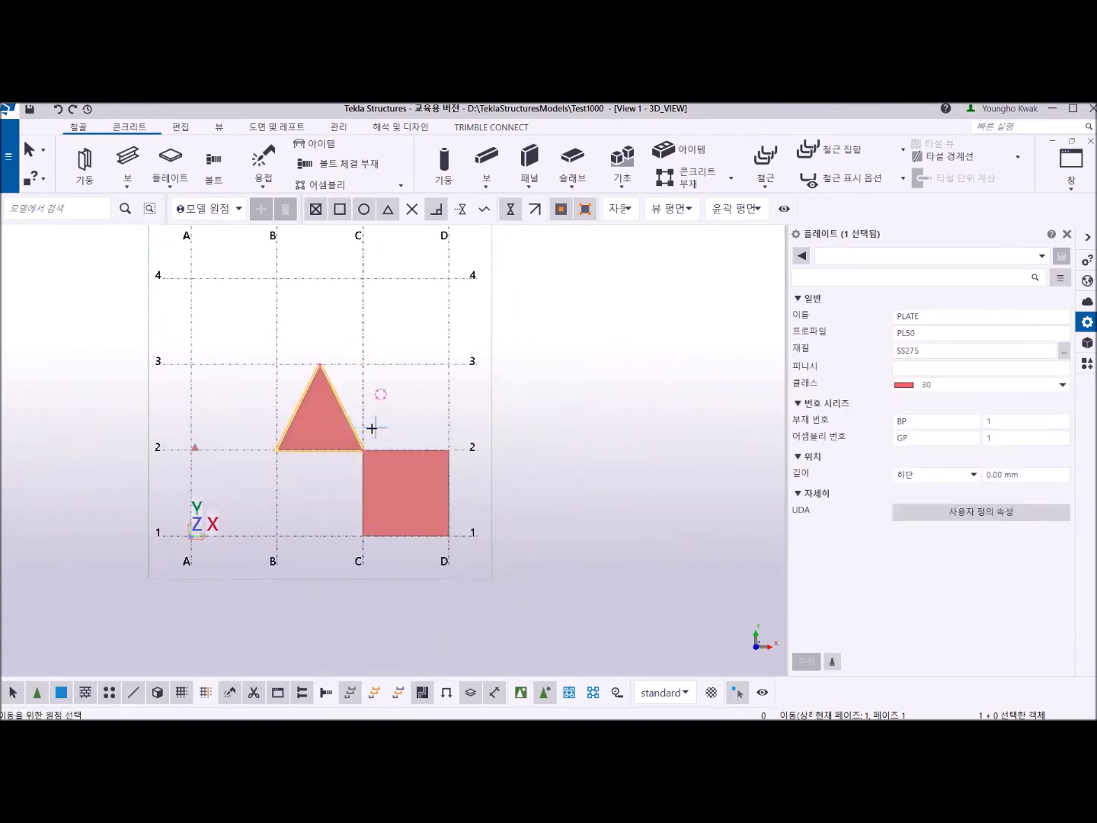
{"action": "left_click", "coordinate": [319, 450]}
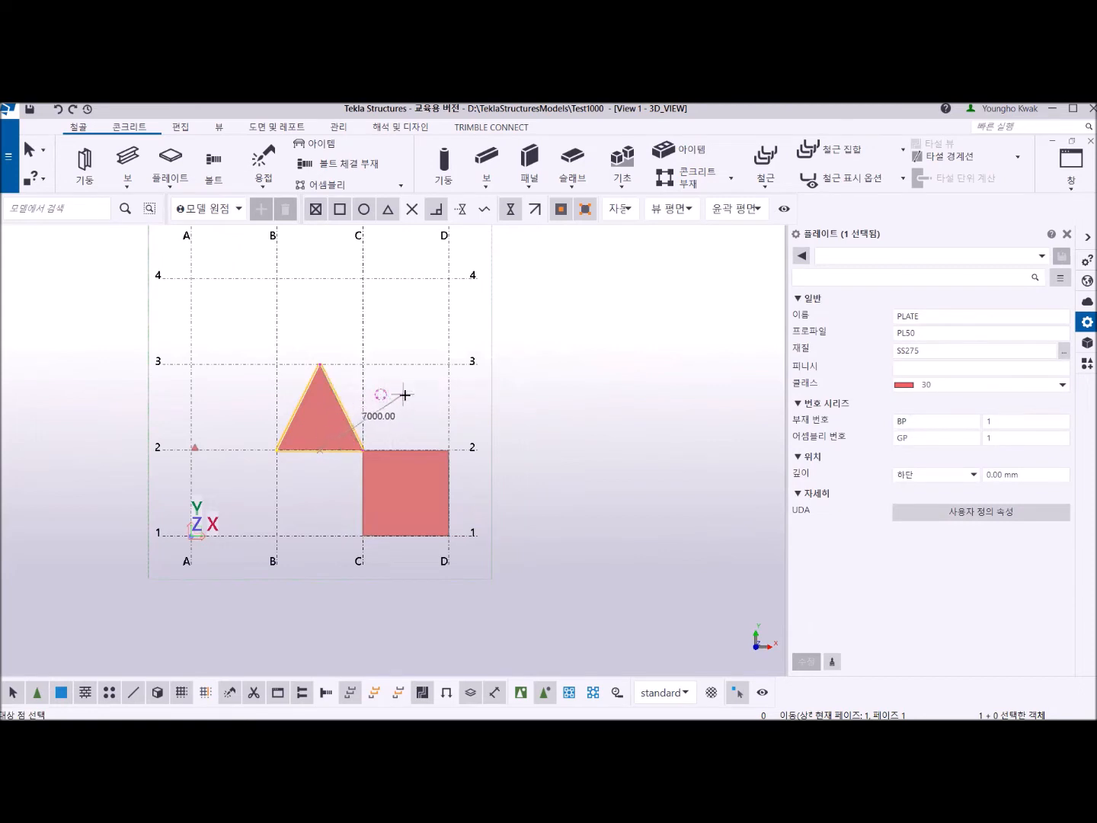
{"action": "left_click", "coordinate": [407, 451]}
Move the triangular plate along grid line D from D-2 to the midpoint between grid lines 2 and 3.
{"action": "scroll", "coordinate": [404, 384], "scroll_direction": "up", "scroll_amount": 4}
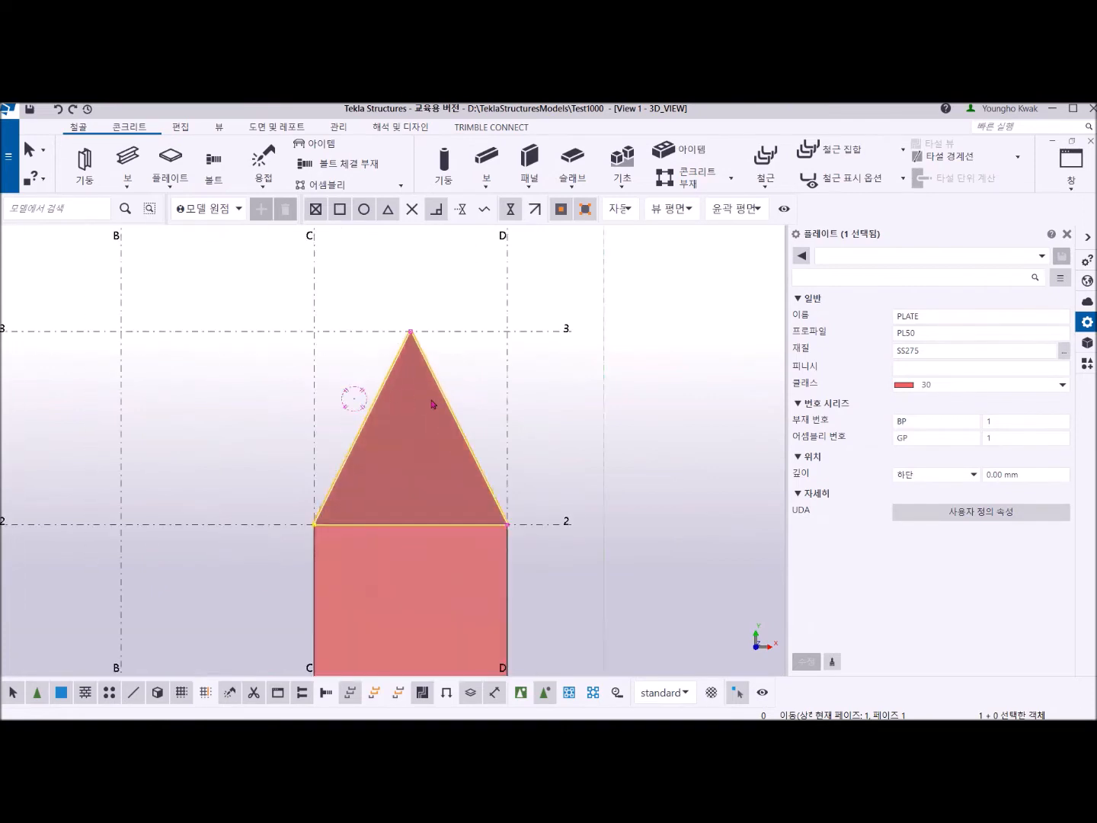
{"action": "right_click", "coordinate": [458, 367]}
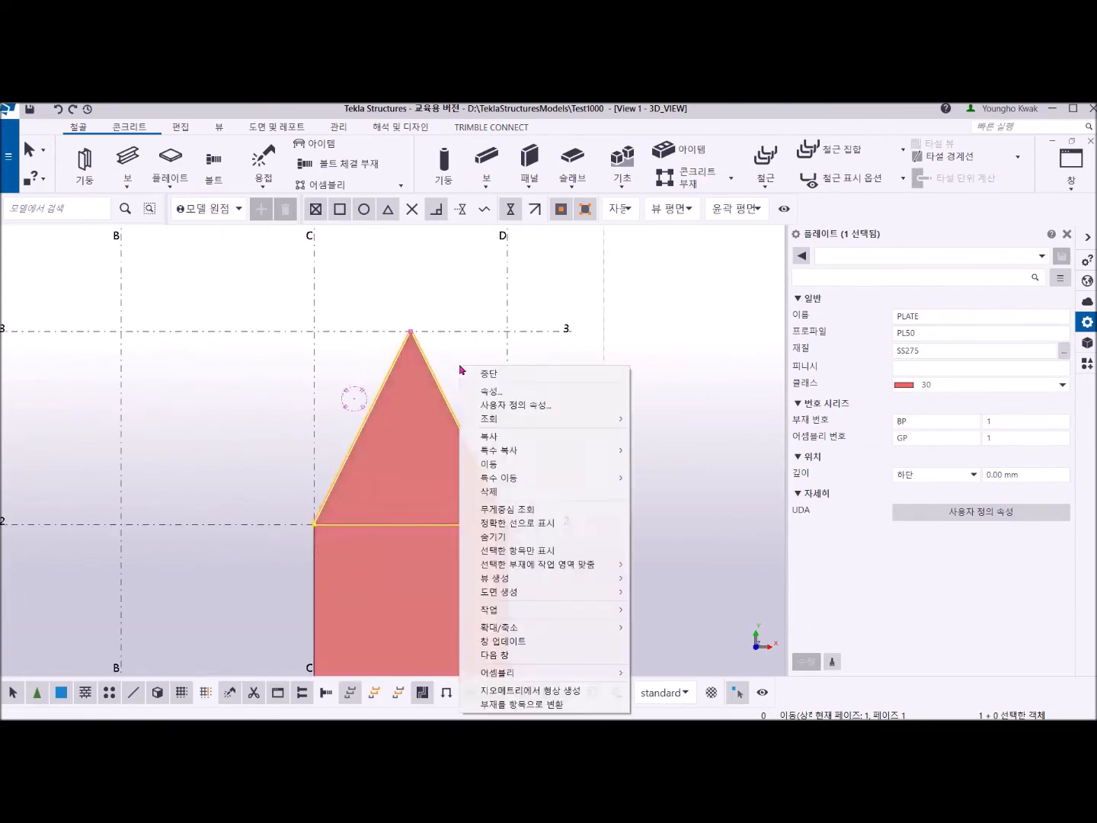
{"action": "left_click", "coordinate": [533, 464]}
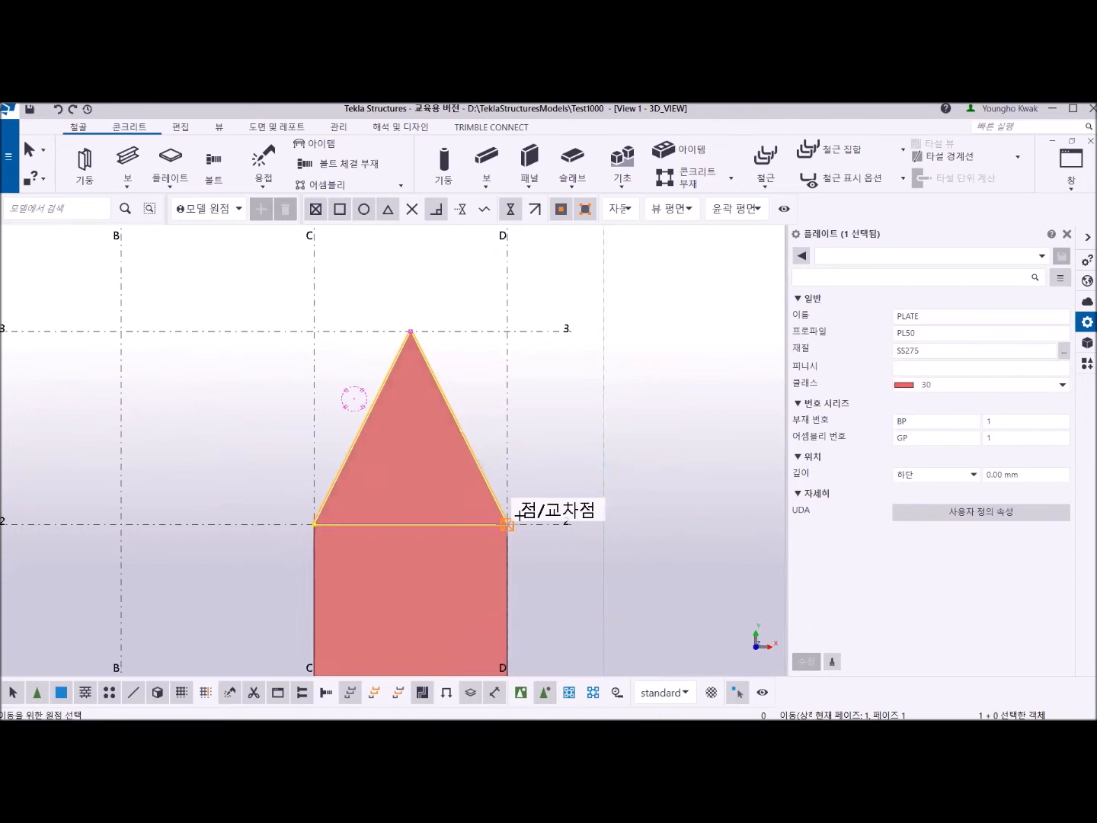
{"action": "left_click", "coordinate": [510, 526]}
{"action": "left_click", "coordinate": [507, 429]}
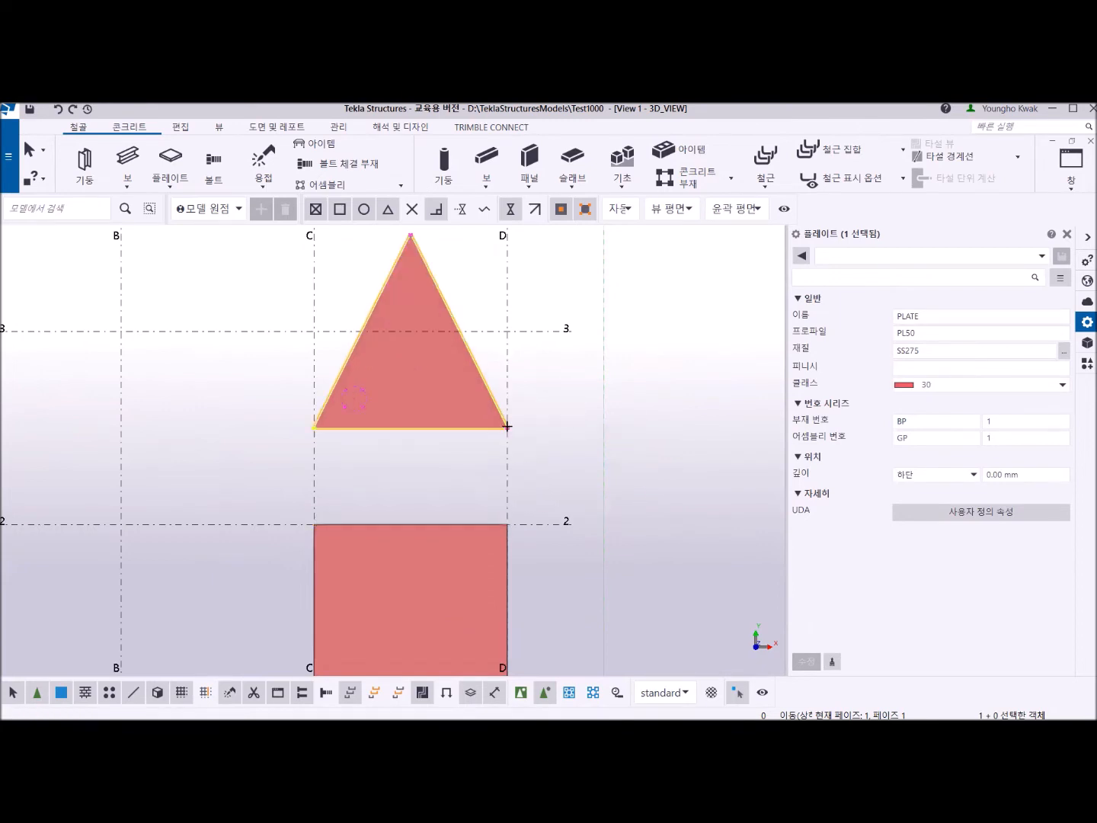
Switch back to the 3D view and examine the square and triangular plates on the grid.
{"action": "scroll", "coordinate": [514, 470], "scroll_direction": "down", "scroll_amount": 1}
{"action": "middle_click_drag", "start_coordinate": [516, 471], "coordinate": [462, 453]}
{"action": "key", "text": "ctrl+p"}
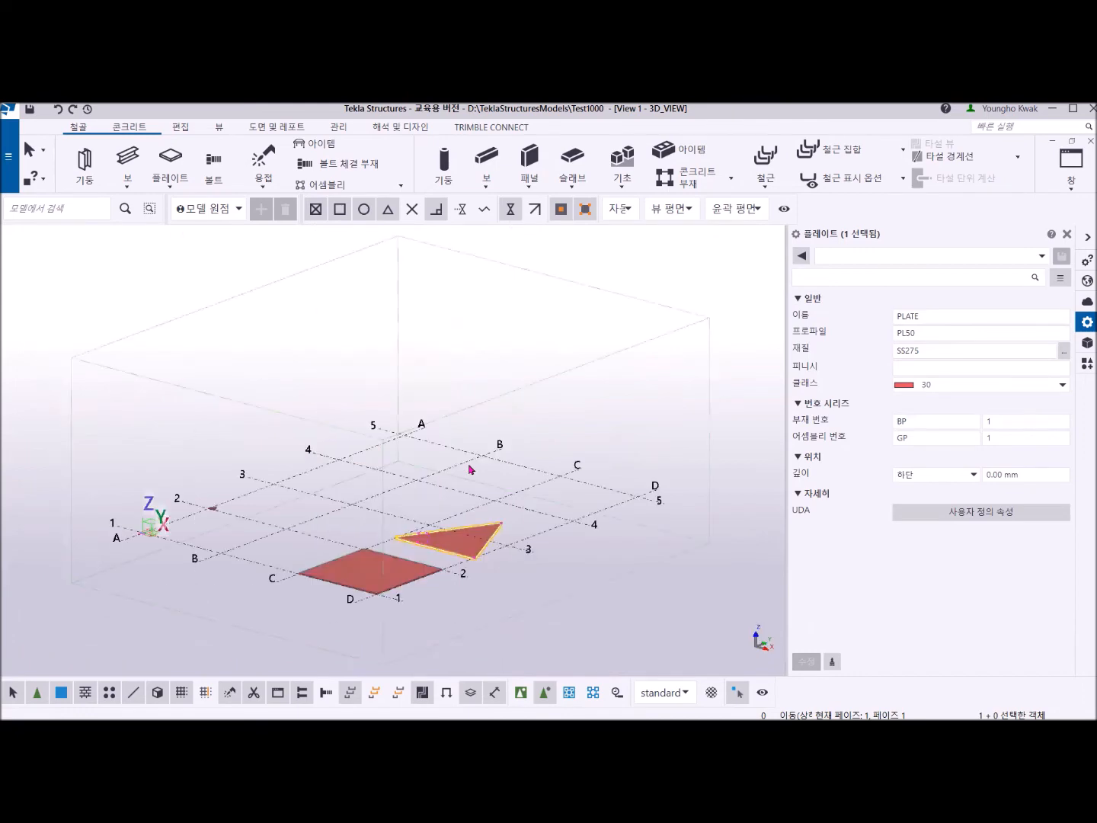
{"action": "scroll", "coordinate": [454, 552], "scroll_direction": "up", "scroll_amount": 3}
{"action": "middle_click_drag", "start_coordinate": [457, 527], "coordinate": [453, 383]}
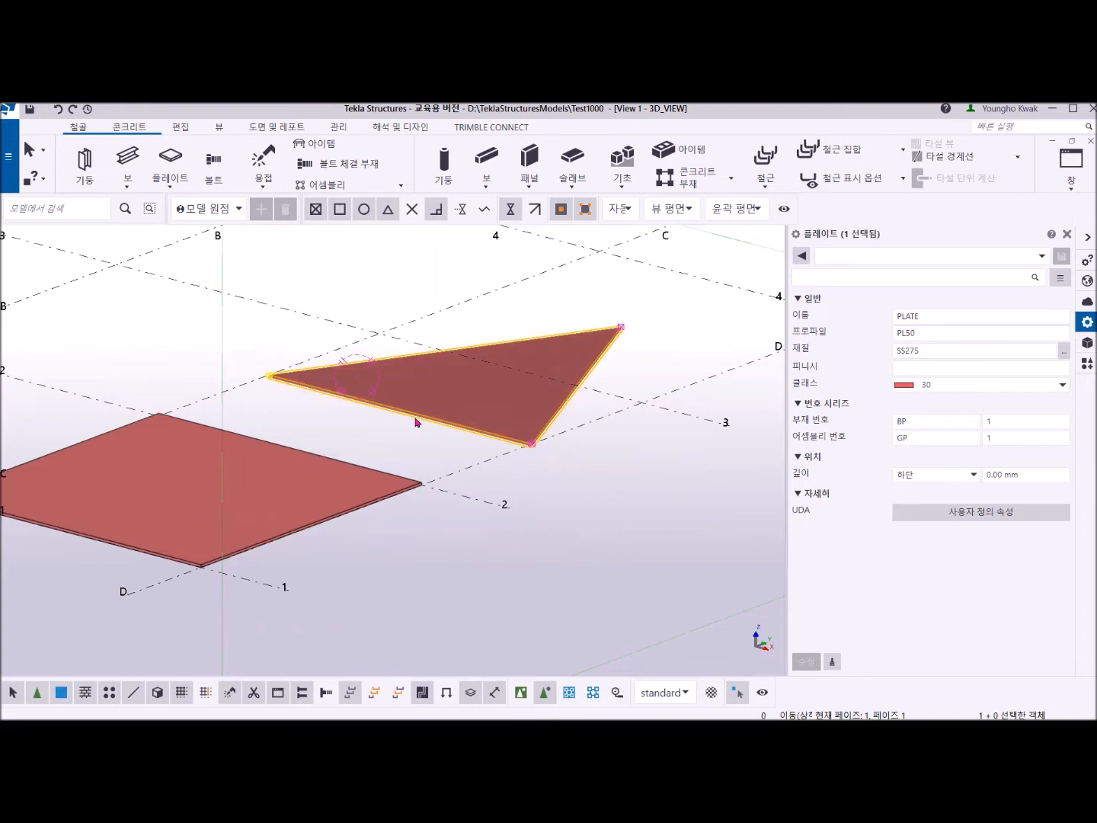
{"action": "scroll", "coordinate": [415, 421], "scroll_direction": "down", "scroll_amount": 3}
{"action": "middle_click_drag", "start_coordinate": [416, 420], "coordinate": [483, 436]}
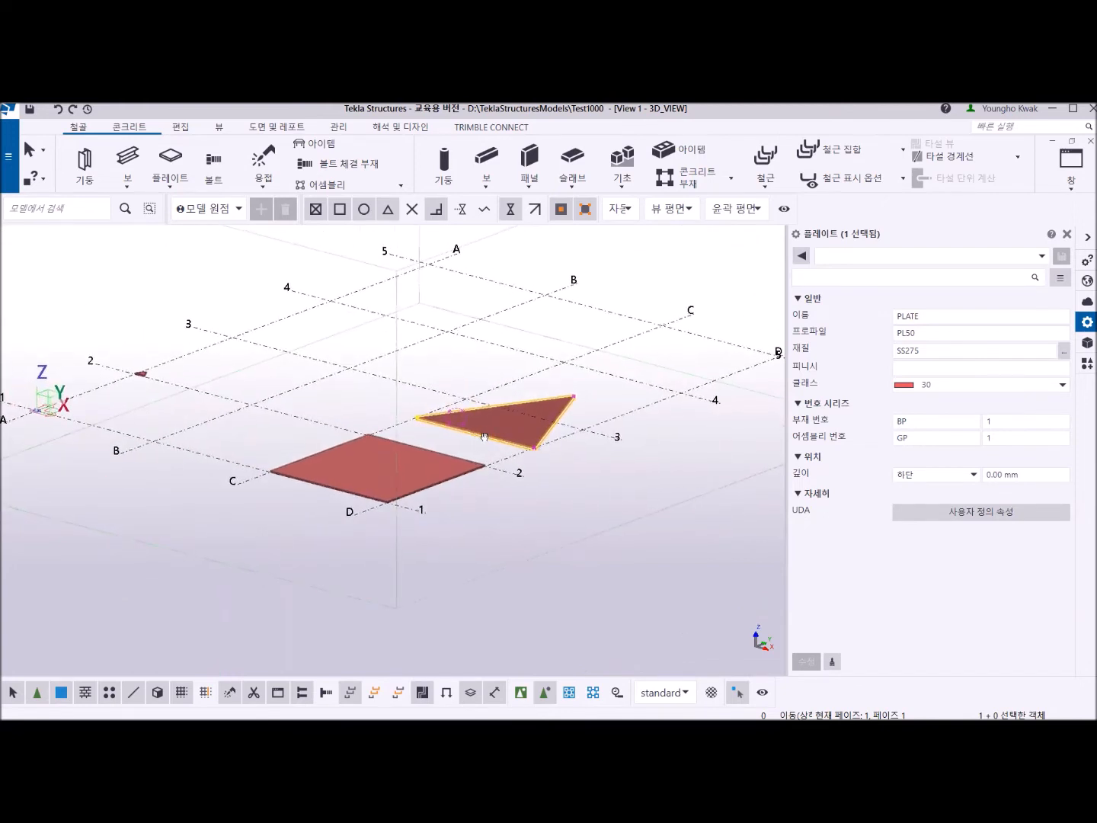
{"action": "middle_click_drag", "start_coordinate": [483, 436], "coordinate": [486, 438]}
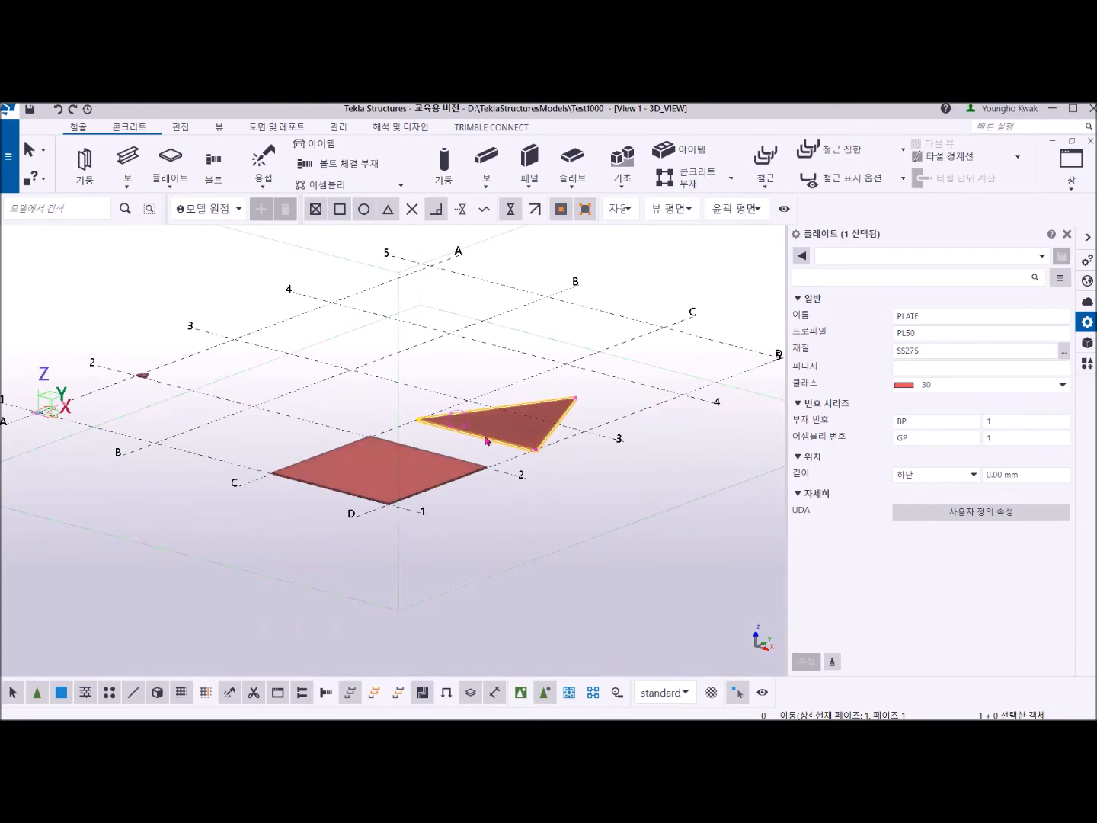
Start a special rotational move of the triangular plate, picking the plate's apex near grid line C as the rotation origin.
{"action": "middle_click_drag", "start_coordinate": [486, 443], "coordinate": [451, 457]}
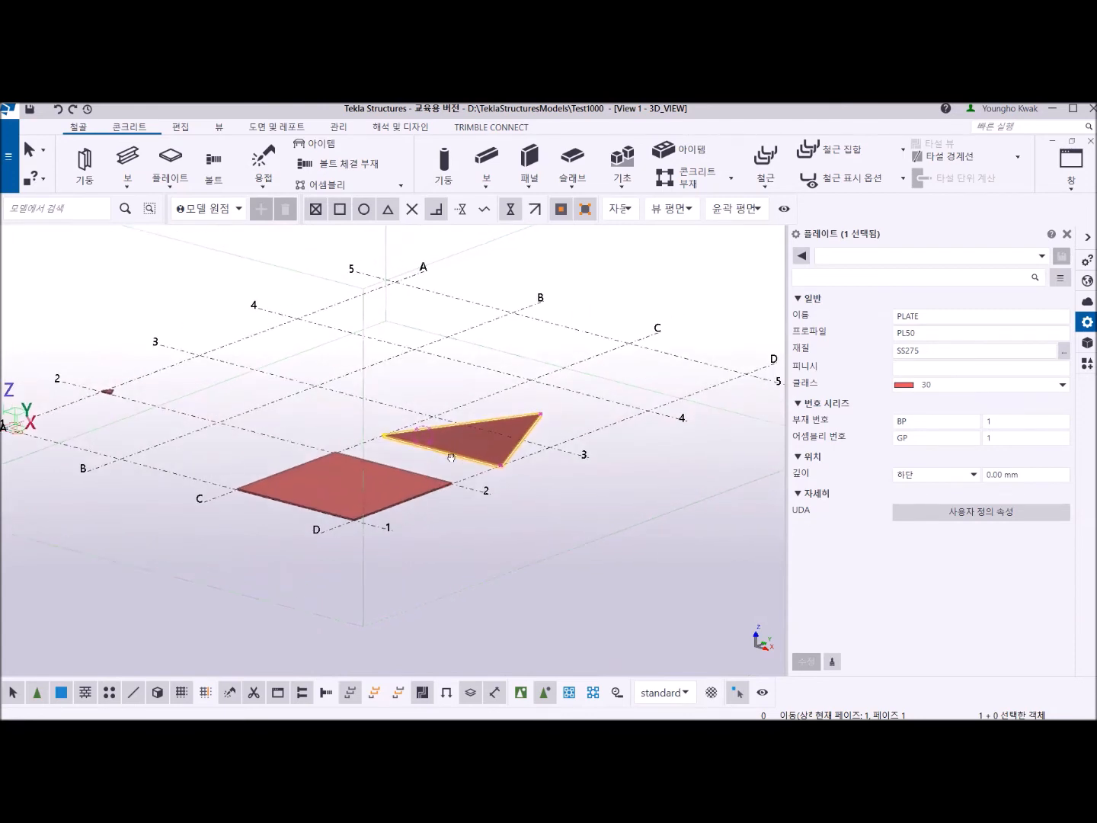
{"action": "scroll", "coordinate": [450, 461], "scroll_direction": "up", "scroll_amount": 2}
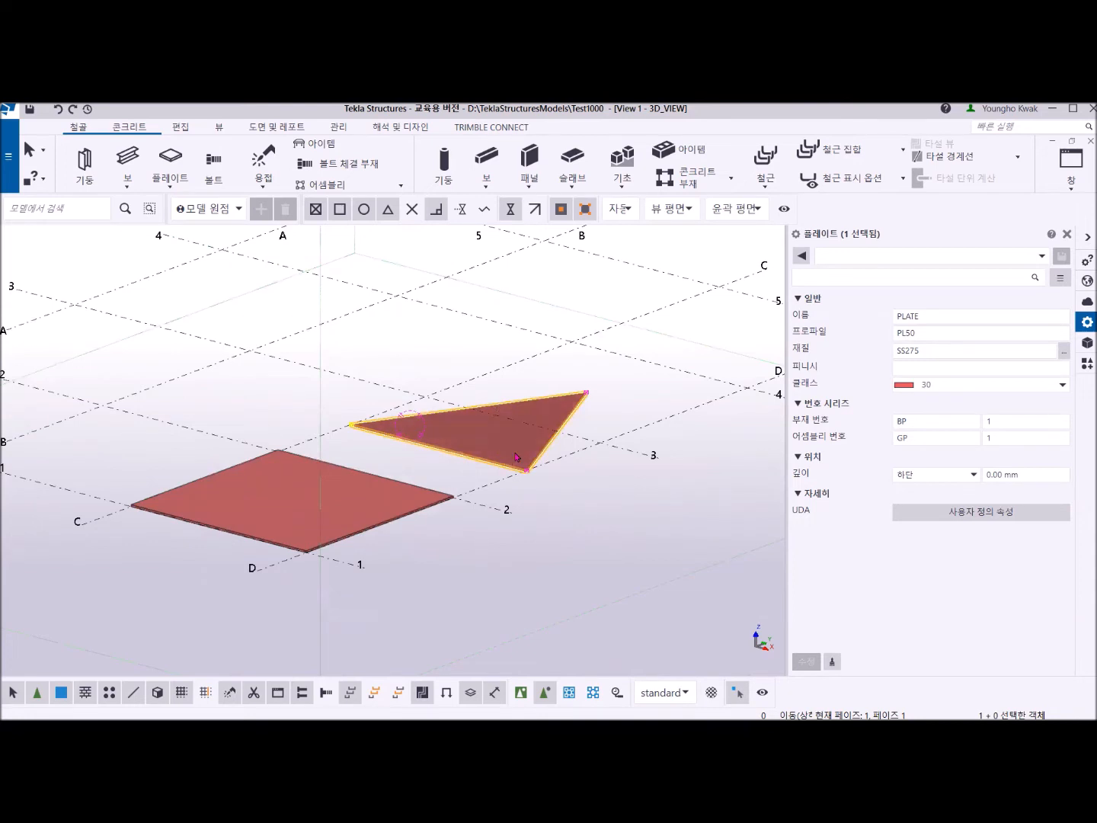
{"action": "middle_click_drag", "start_coordinate": [515, 456], "coordinate": [473, 457]}
{"action": "scroll", "coordinate": [472, 459], "scroll_direction": "up", "scroll_amount": 2}
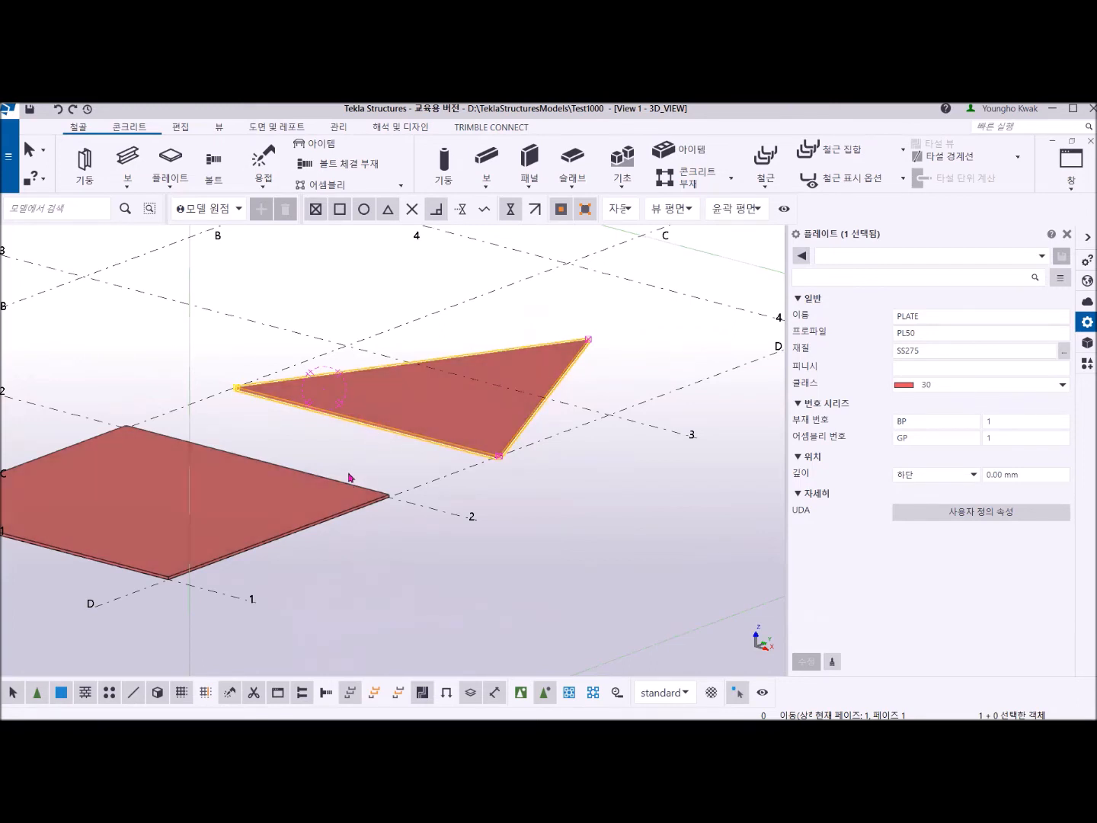
{"action": "right_click", "coordinate": [406, 262]}
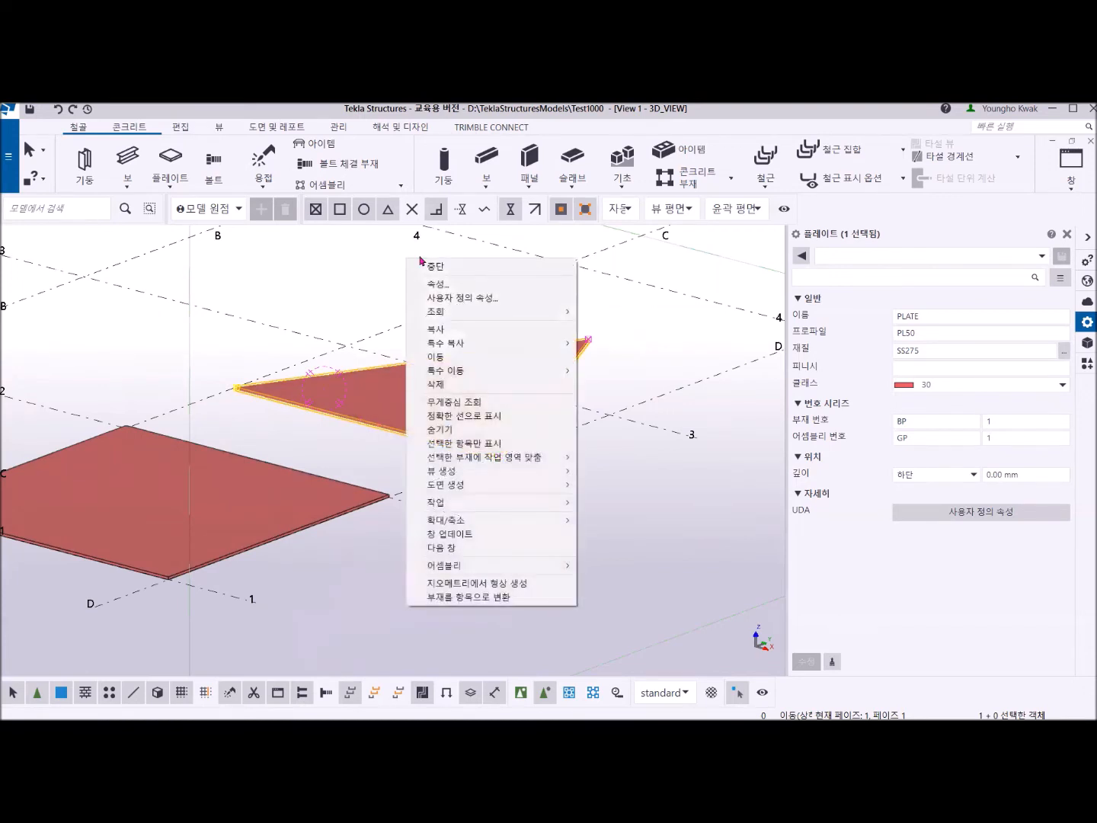
{"action": "mouse_move", "coordinate": [490, 378]}
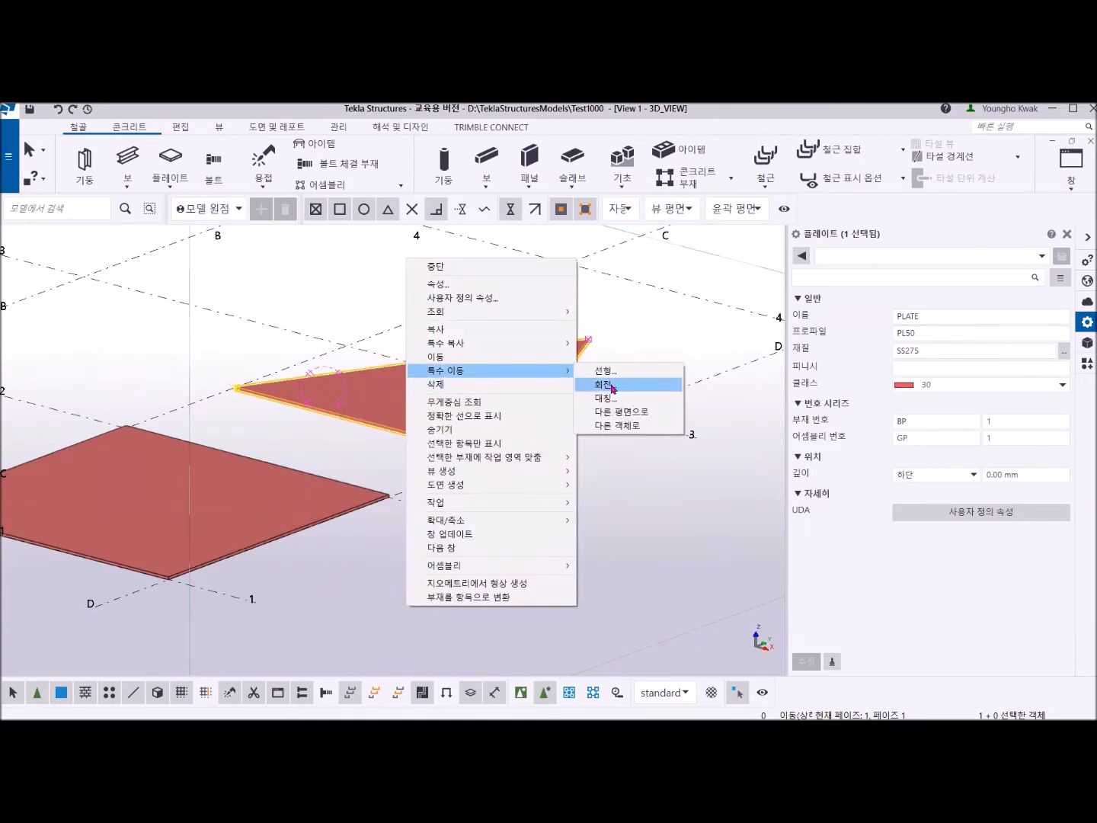
{"action": "left_click", "coordinate": [611, 386]}
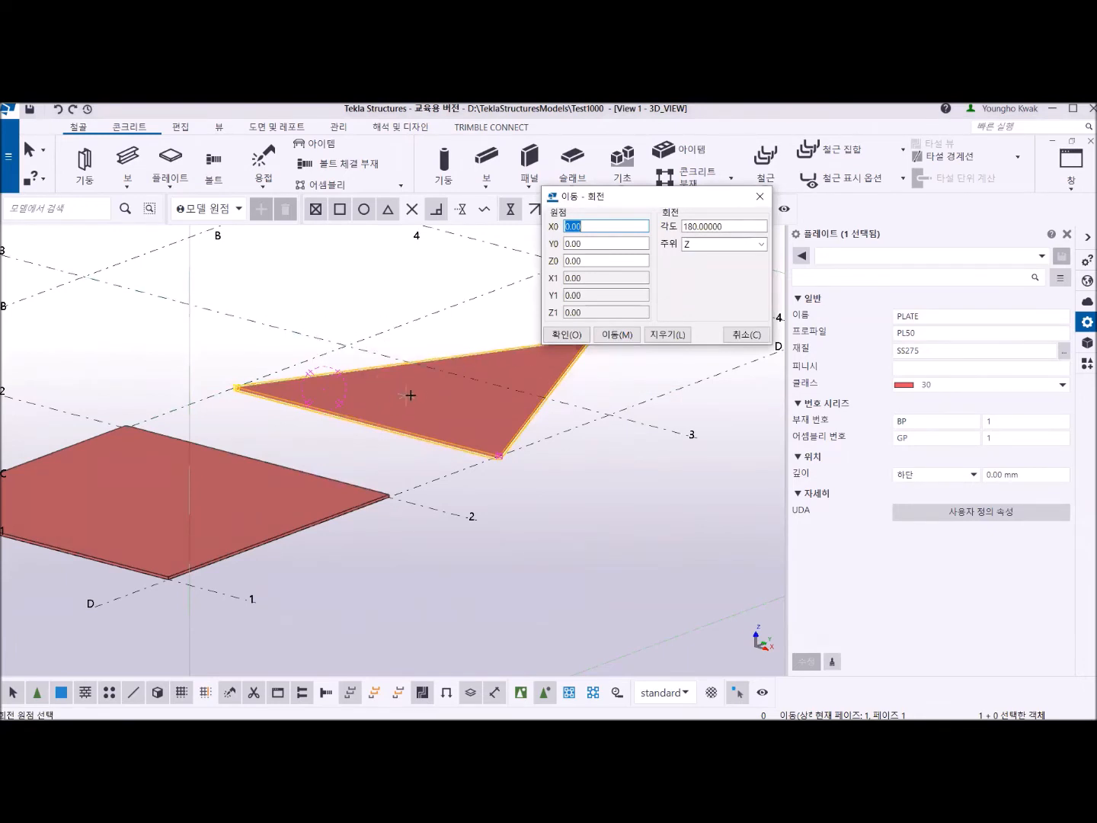
{"action": "middle_click_drag", "start_coordinate": [503, 436], "coordinate": [480, 482]}
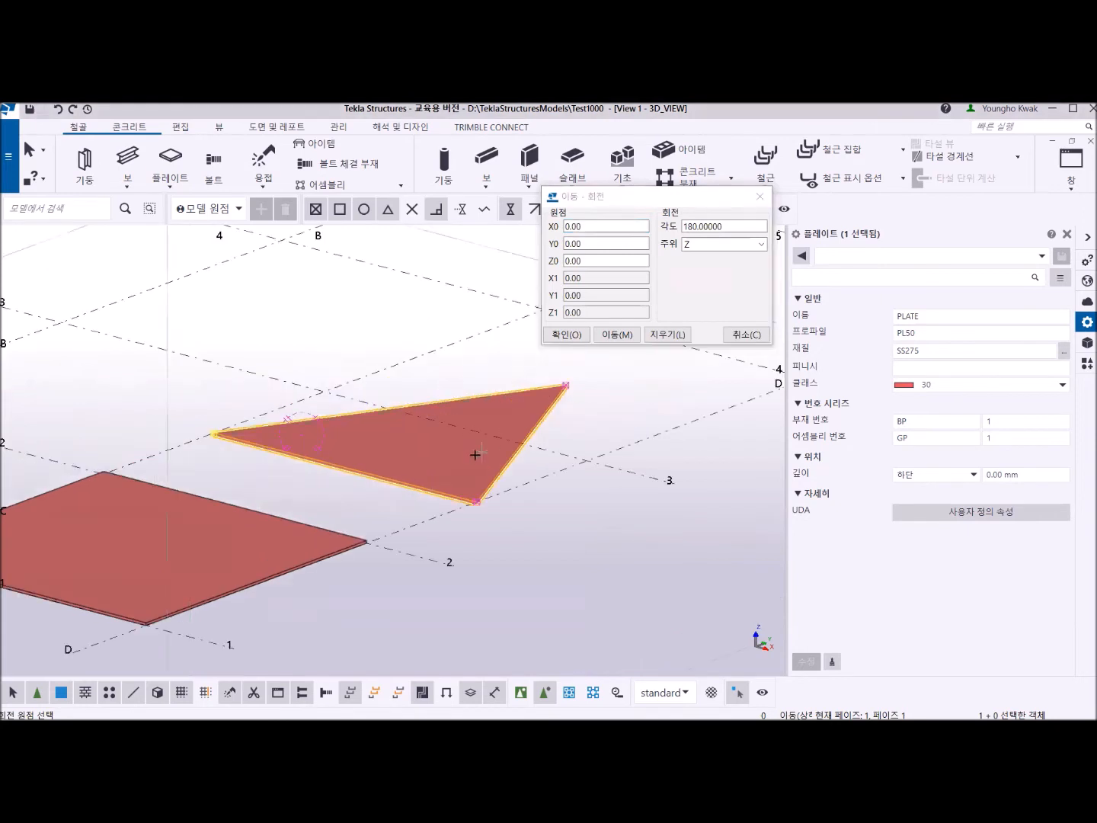
{"action": "scroll", "coordinate": [483, 449], "scroll_direction": "down", "scroll_amount": 5}
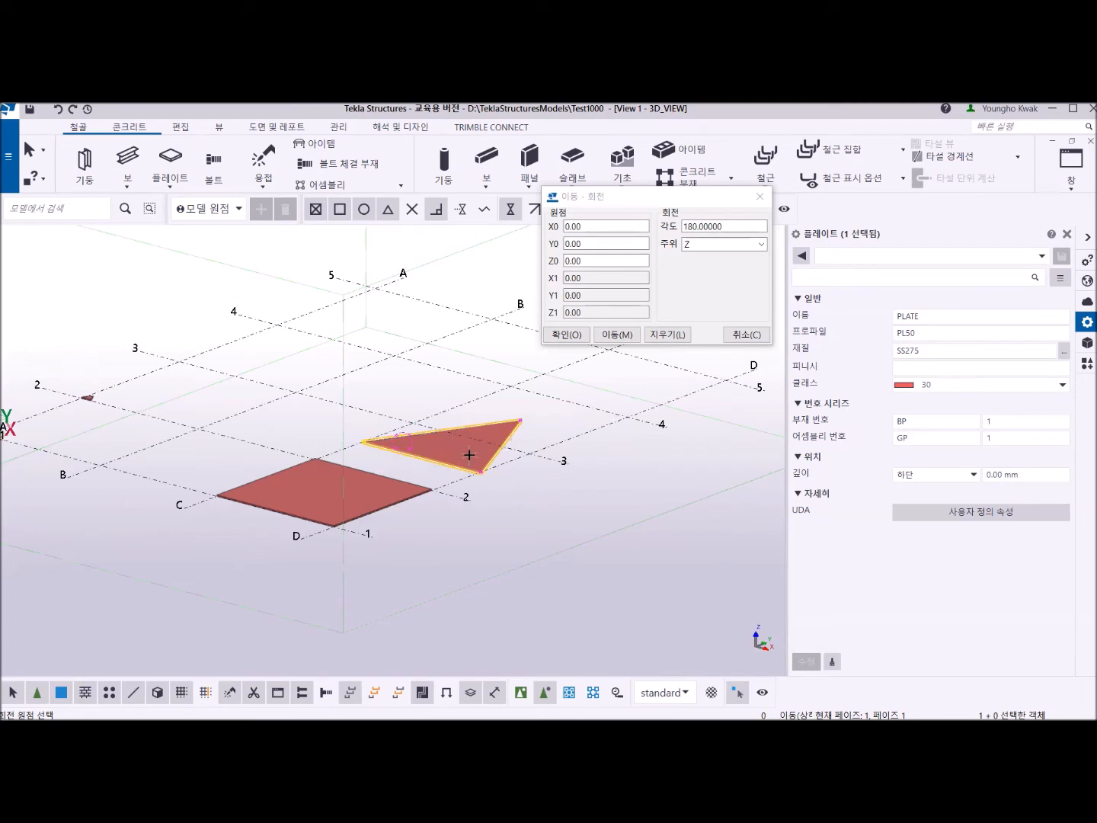
{"action": "scroll", "coordinate": [470, 455], "scroll_direction": "up", "scroll_amount": 3}
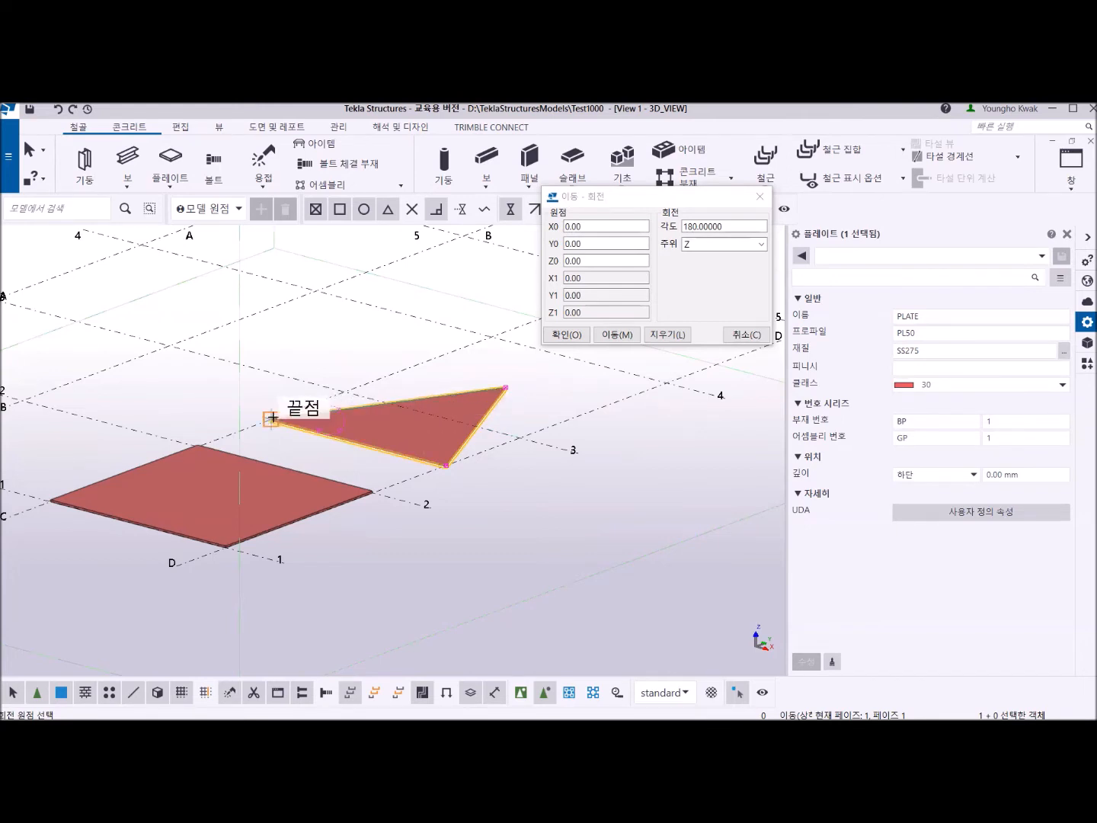
{"action": "scroll", "coordinate": [272, 418], "scroll_direction": "up", "scroll_amount": 2}
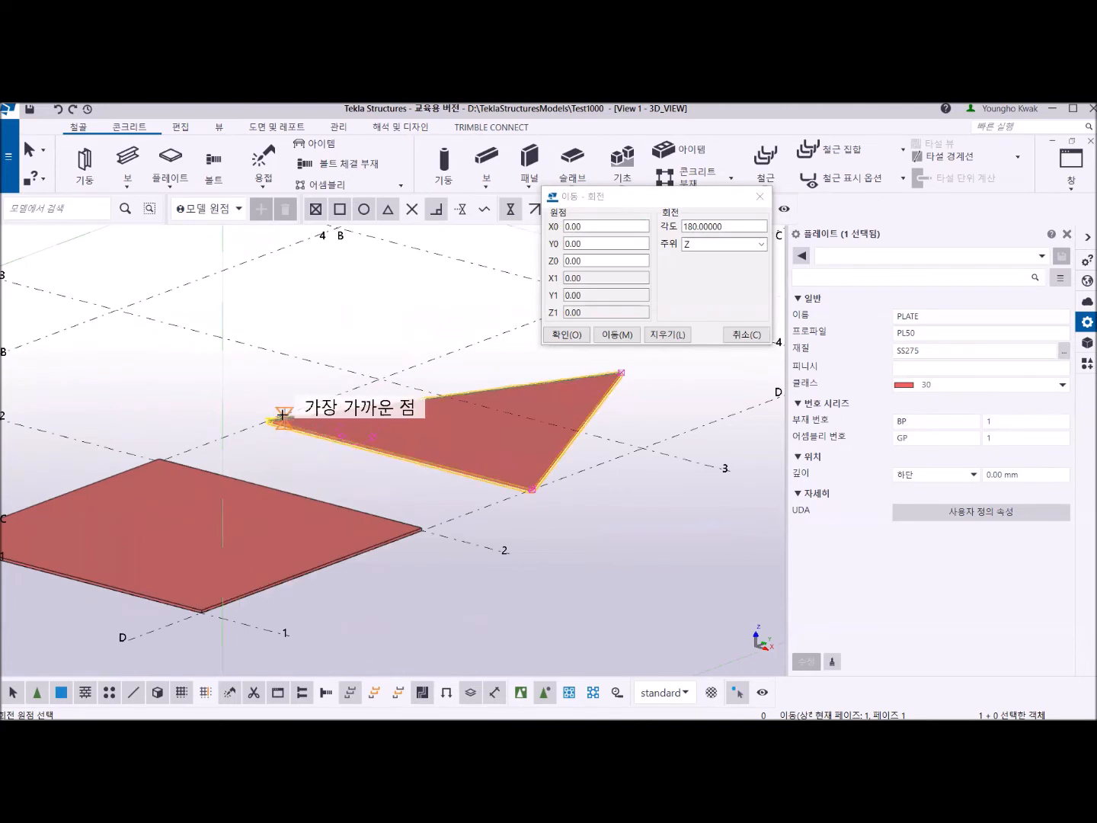
{"action": "left_click", "coordinate": [264, 419]}
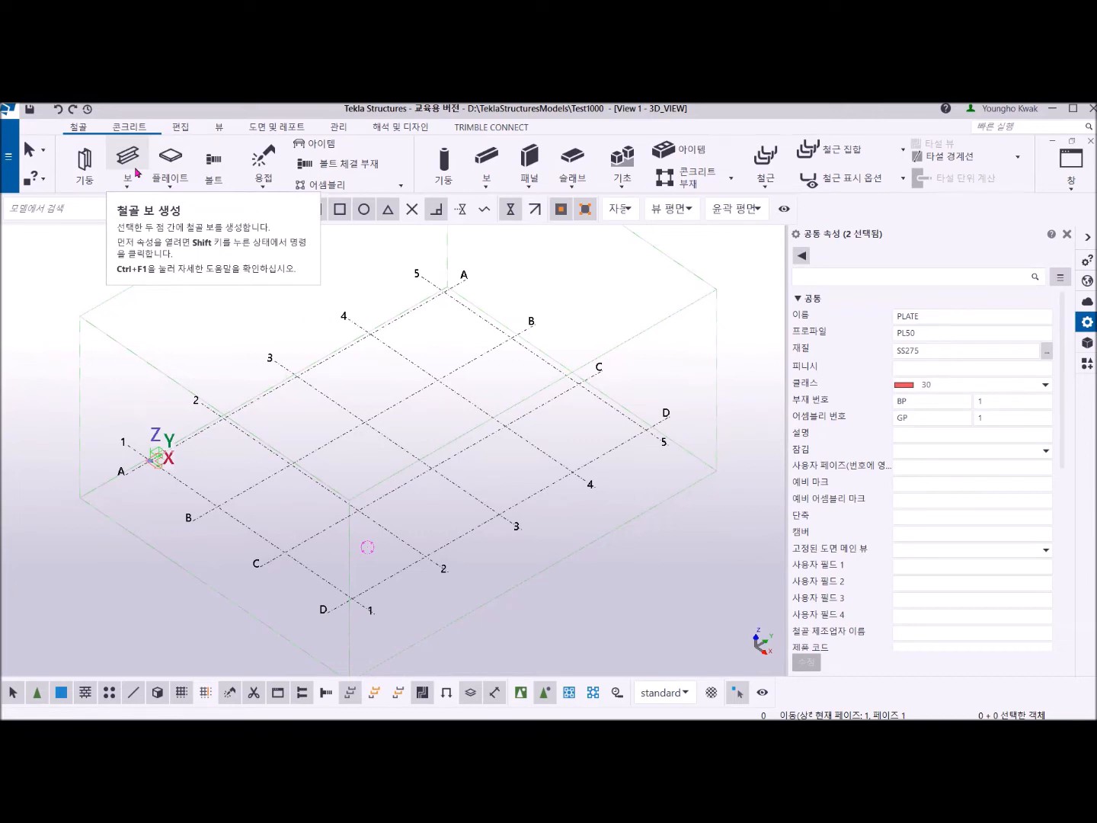
Start a steel column and confirm its plate profile as FLT1000*20, with height 1000 mm and width 20 mm.
{"action": "left_click", "coordinate": [84, 164]}
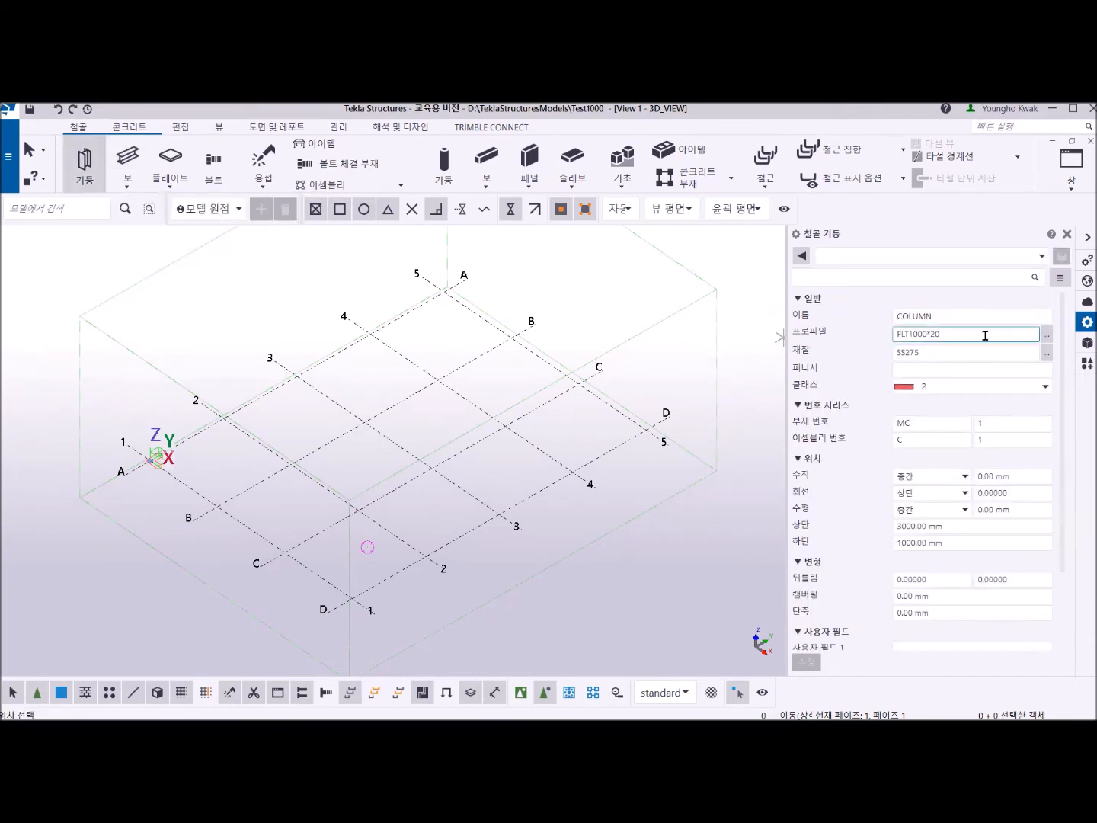
{"action": "left_click", "coordinate": [960, 333]}
{"action": "left_click", "coordinate": [1049, 338]}
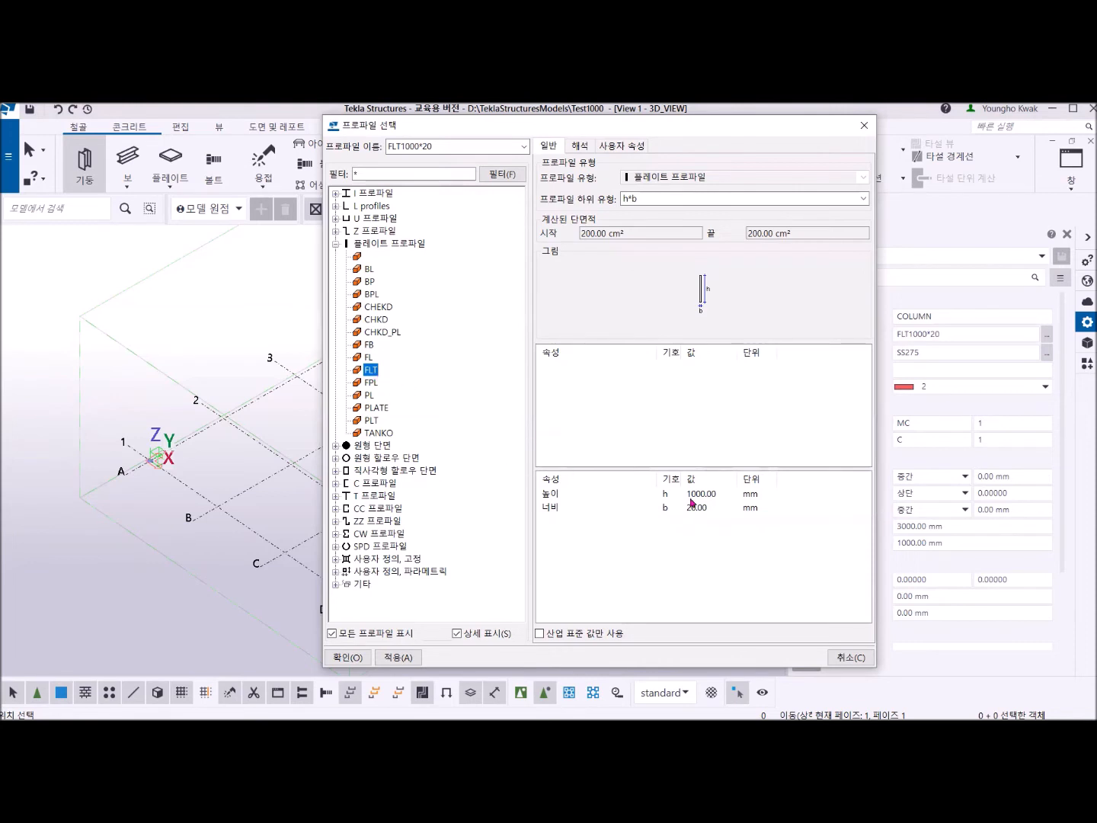
{"action": "left_click", "coordinate": [719, 493]}
{"action": "left_click_drag", "start_coordinate": [714, 493], "coordinate": [680, 494]}
{"action": "left_click", "coordinate": [712, 507]}
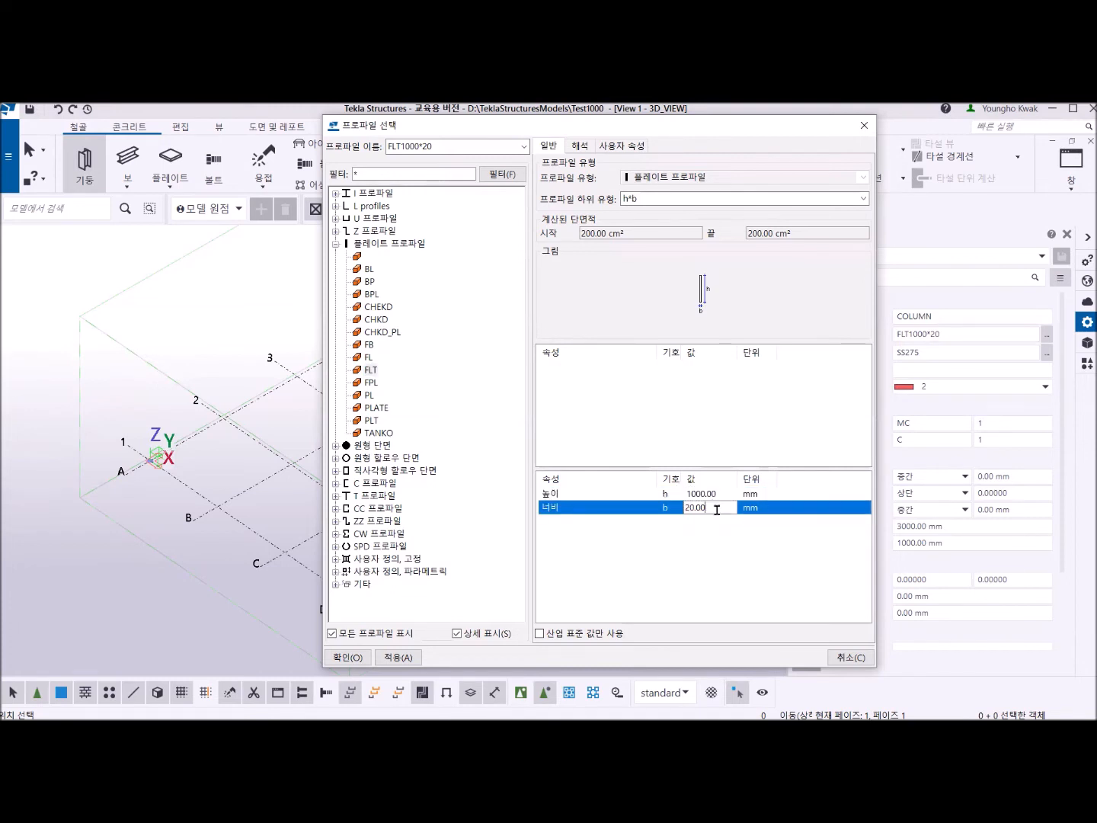
{"action": "left_click", "coordinate": [404, 656]}
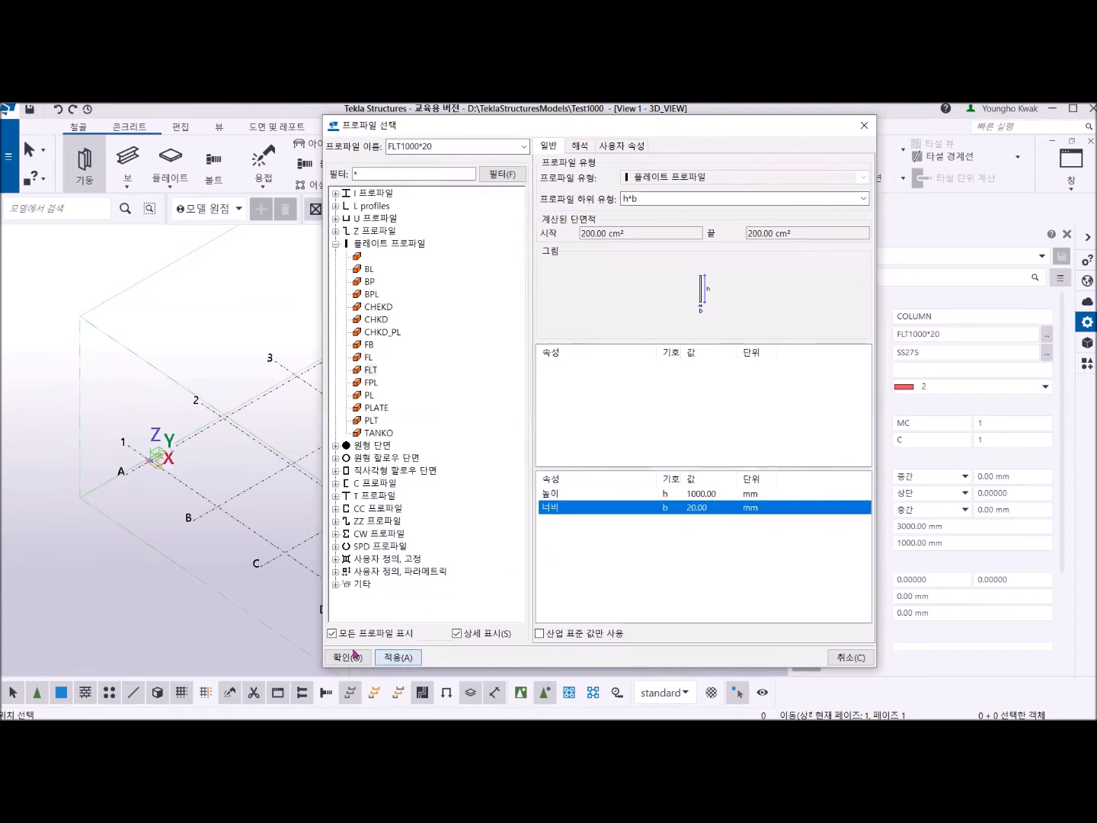
{"action": "left_click", "coordinate": [348, 653]}
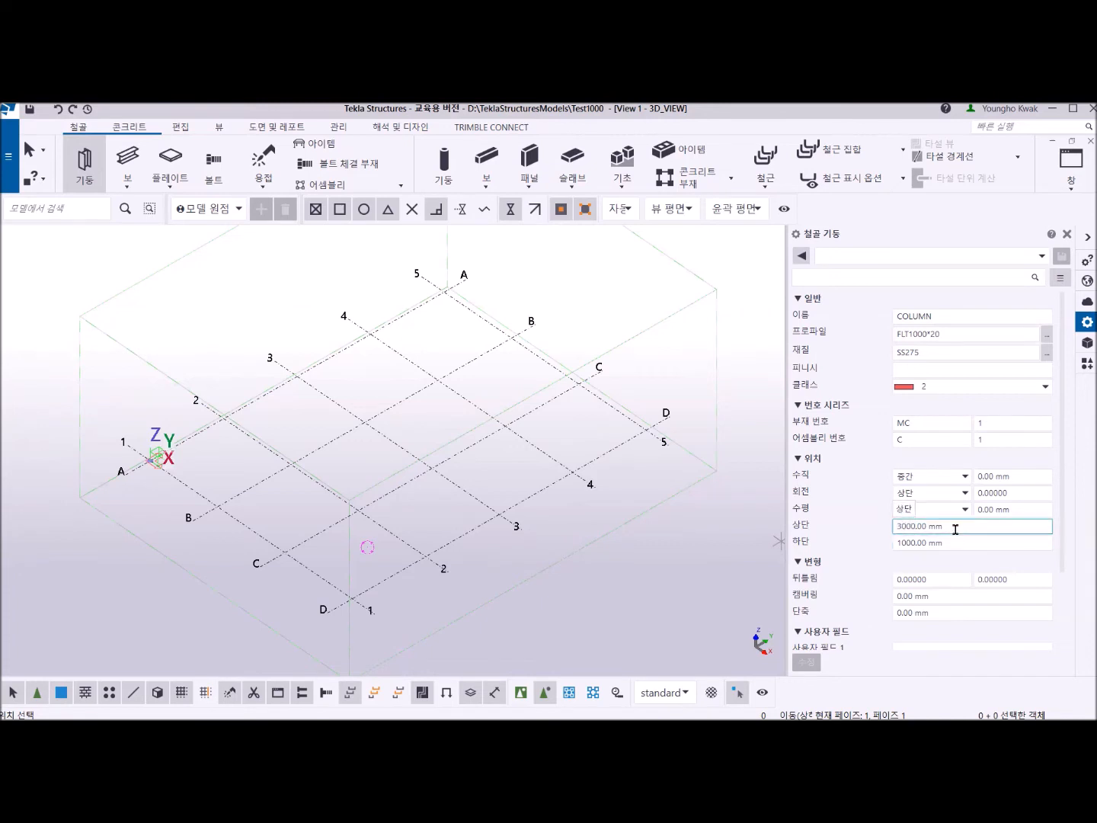
Set the column's bottom level to 0, place it at grid intersection C-2, and end the column command.
{"action": "left_click", "coordinate": [919, 541]}
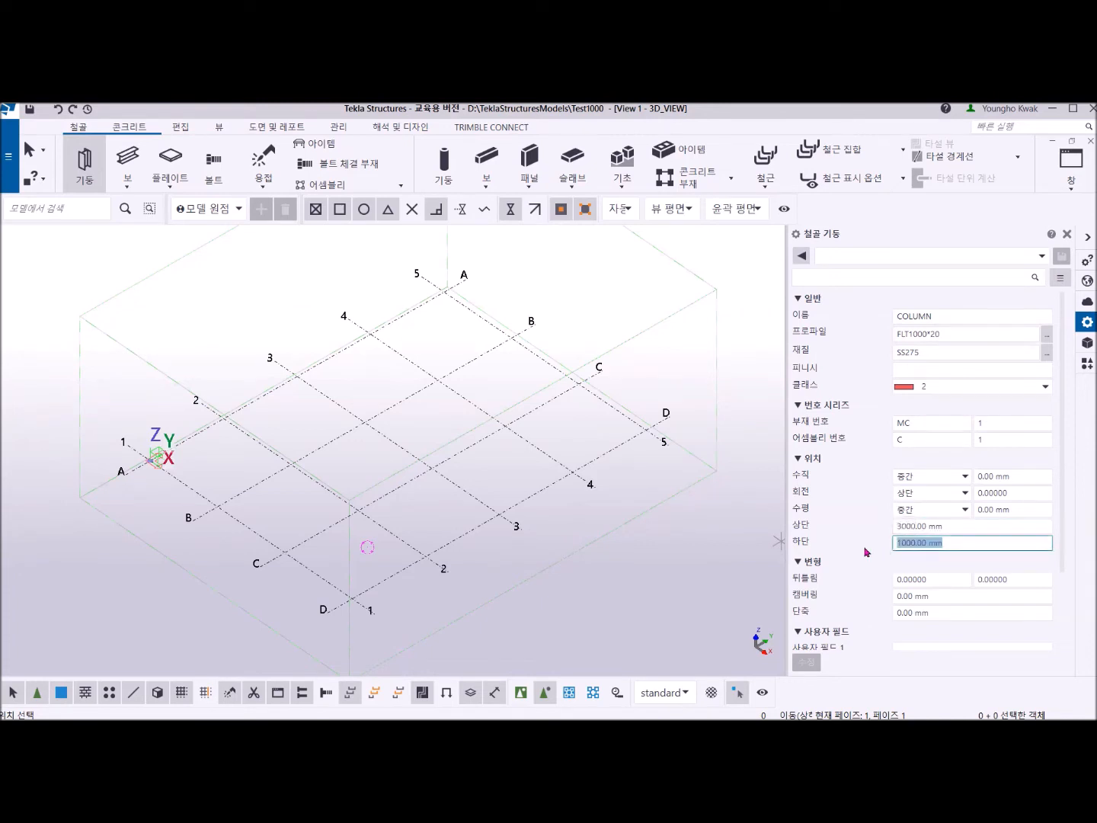
{"action": "type", "text": "0"}
{"action": "left_click", "coordinate": [359, 510]}
{"action": "scroll", "coordinate": [367, 522], "scroll_direction": "up", "scroll_amount": 4}
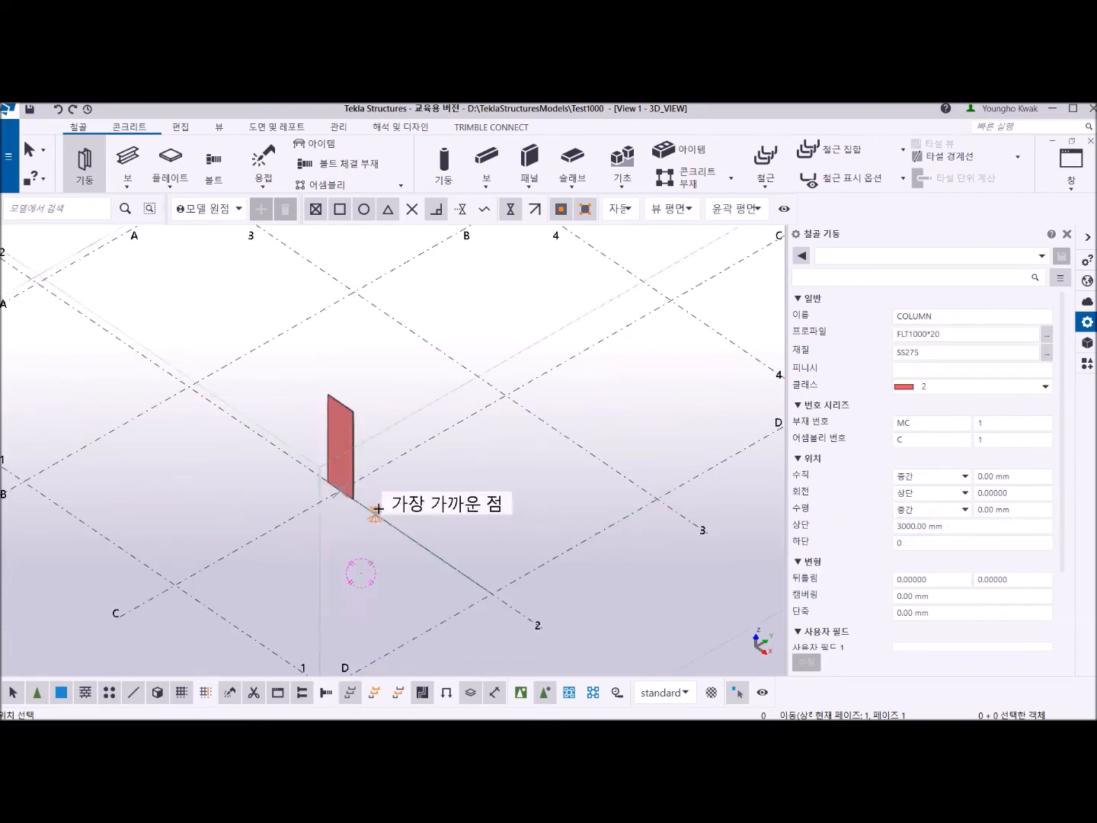
{"action": "middle_click_drag", "start_coordinate": [384, 501], "coordinate": [415, 595]}
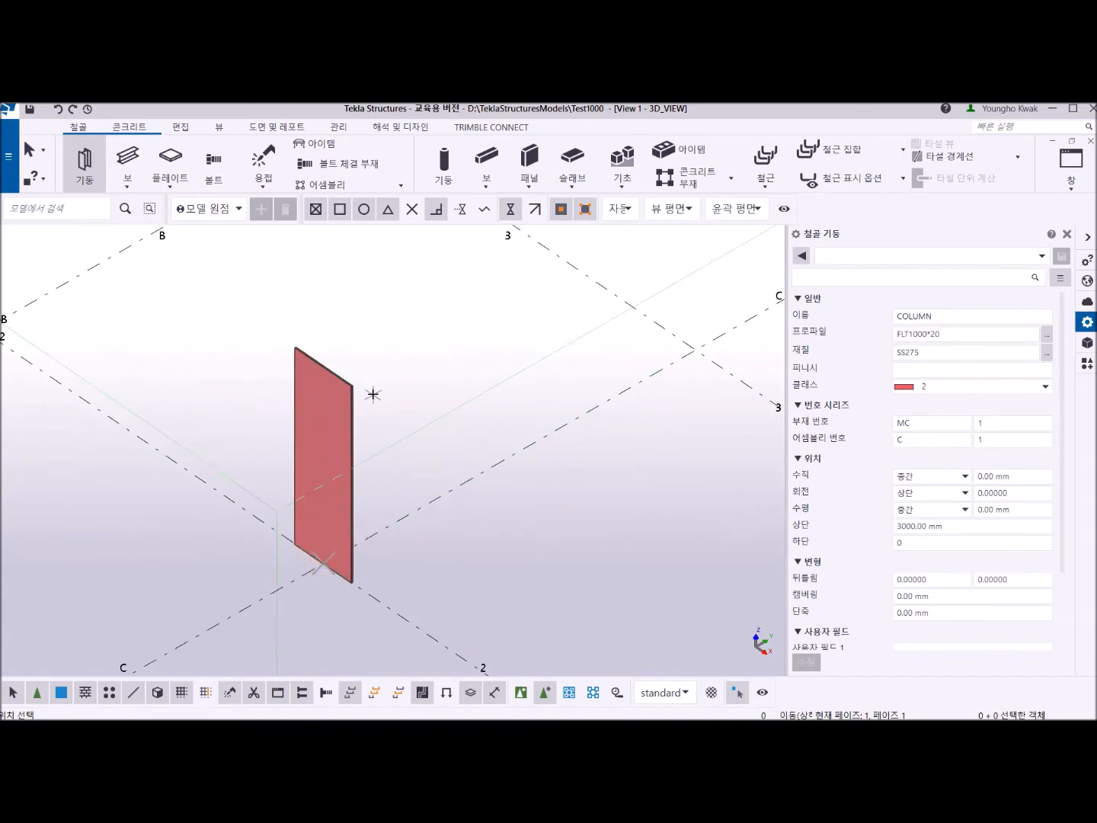
{"action": "right_click", "coordinate": [368, 333]}
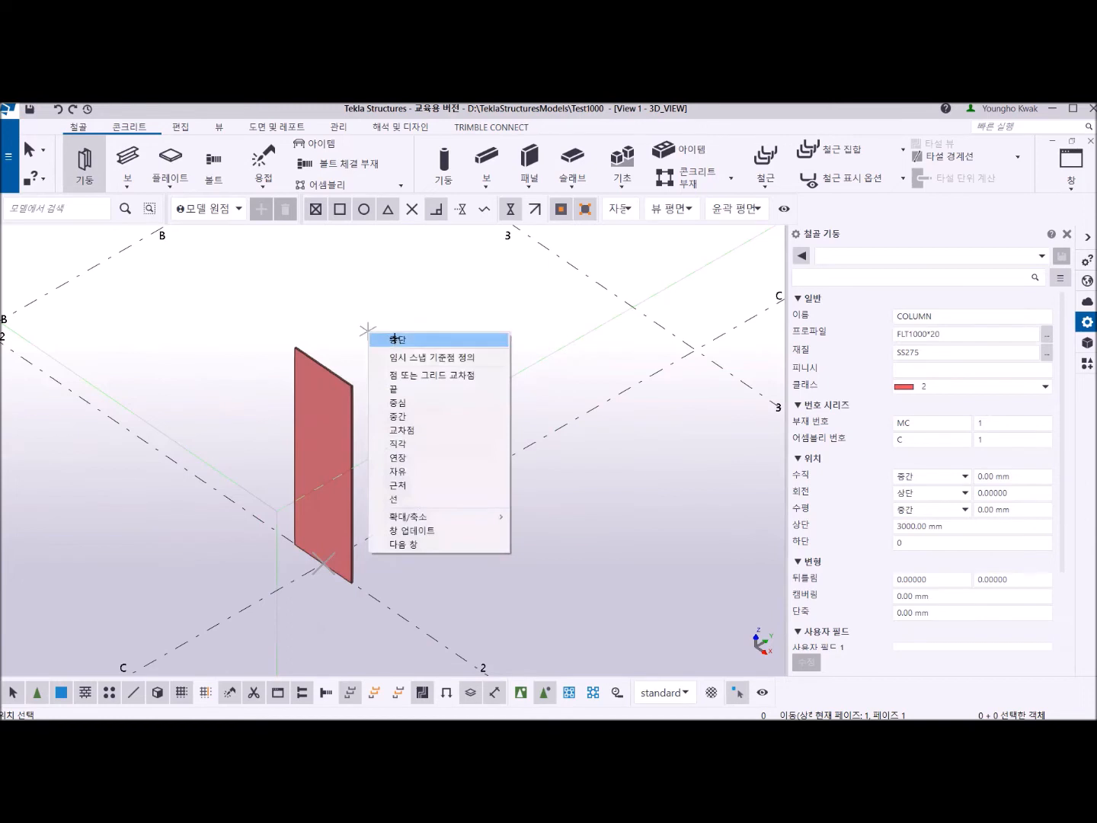
{"action": "left_click", "coordinate": [395, 340]}
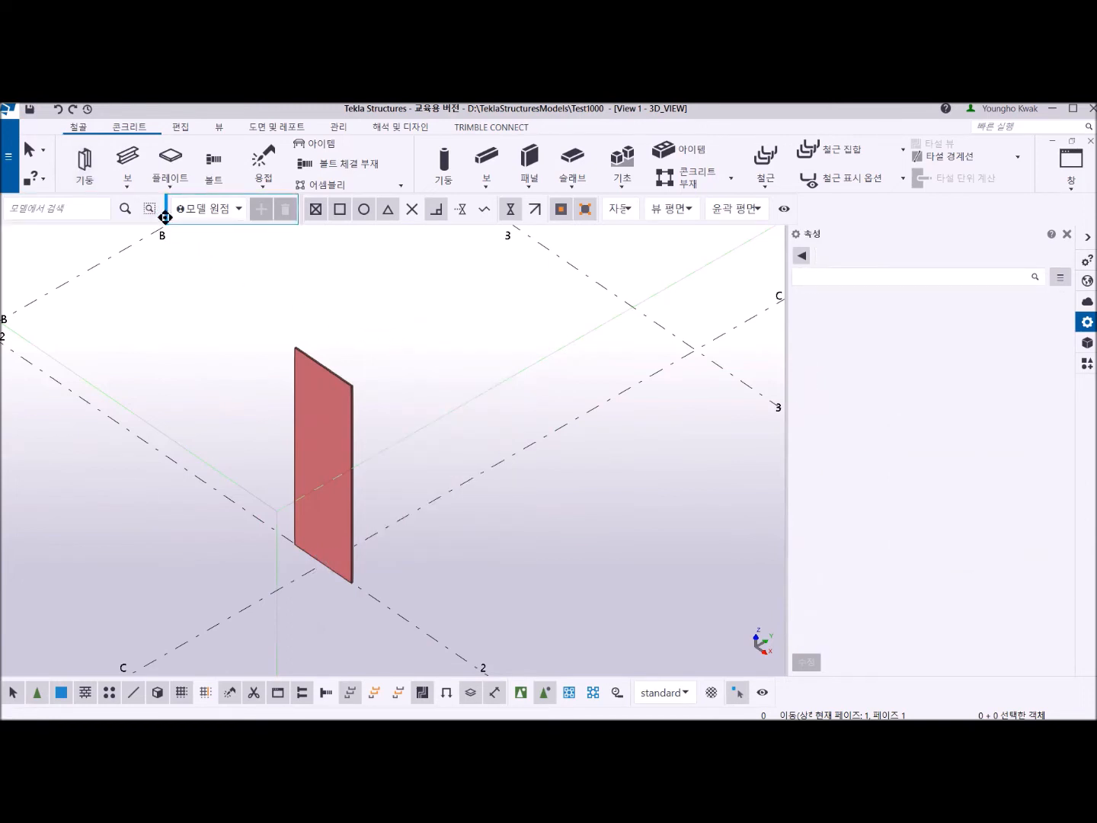
Start a steel beam and set its profile to FLT1000*20.
{"action": "left_click", "coordinate": [130, 161]}
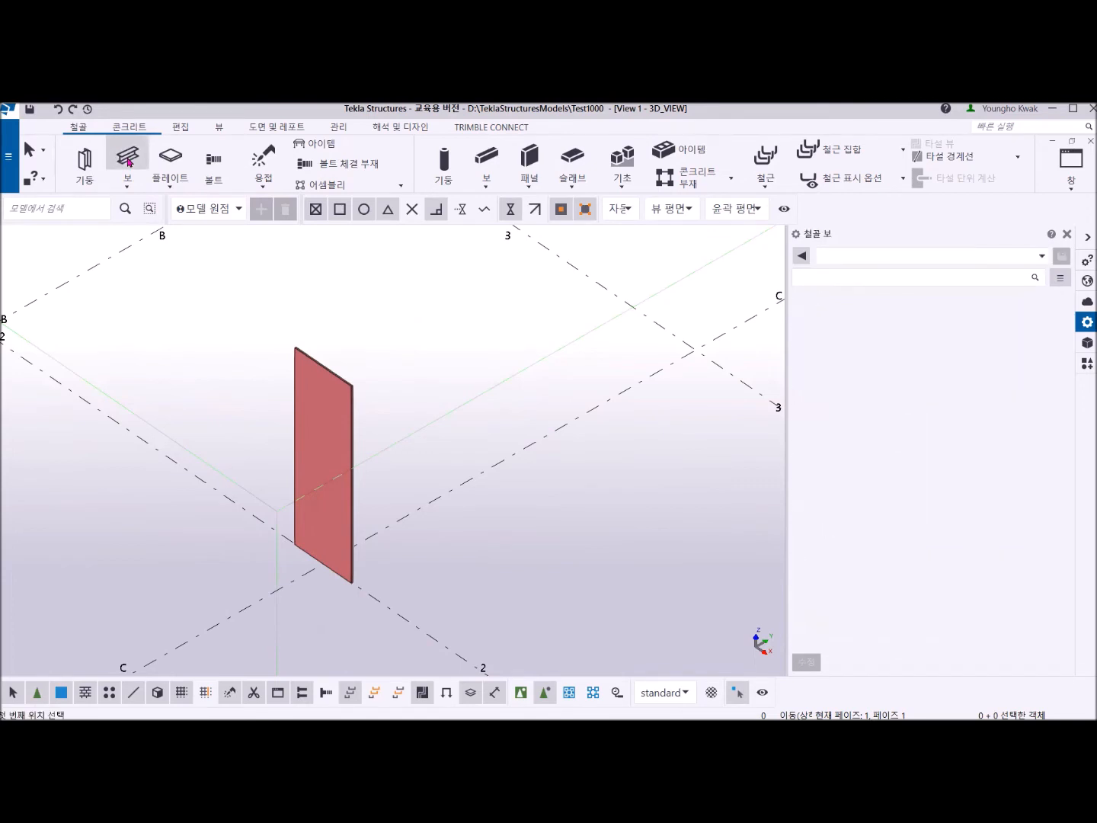
{"action": "left_click", "coordinate": [902, 353]}
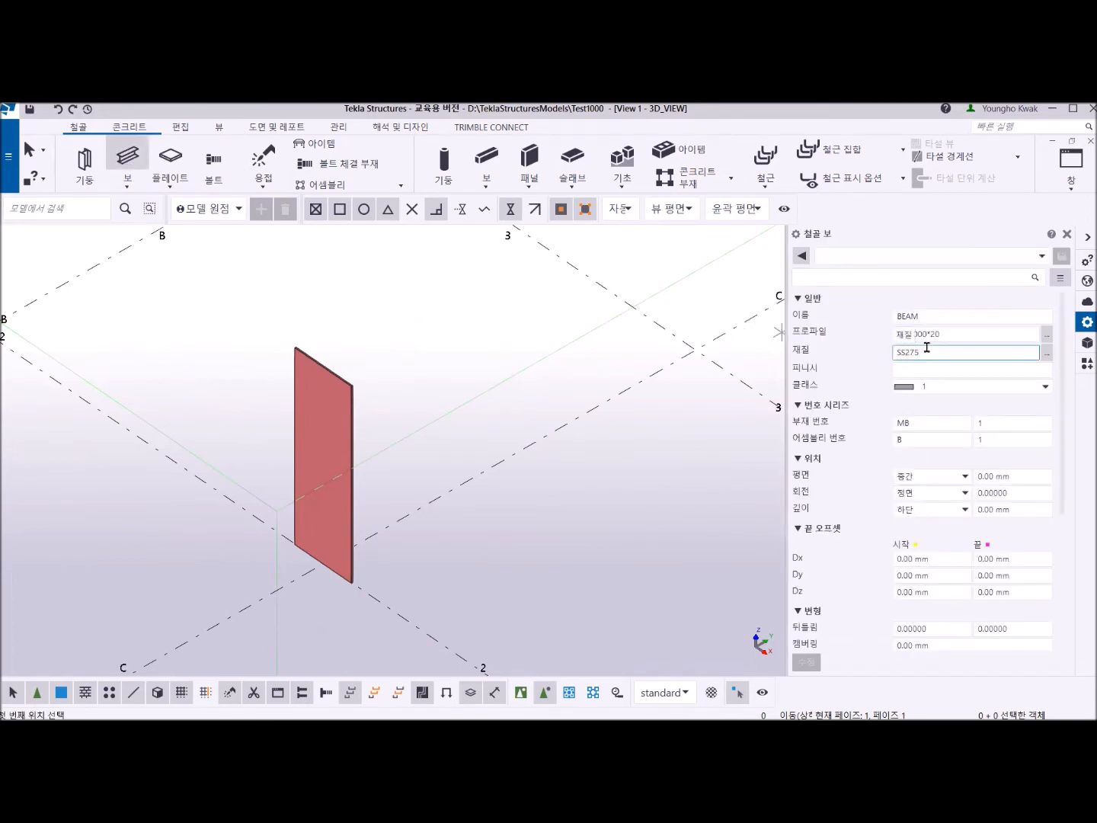
{"action": "left_click", "coordinate": [915, 333]}
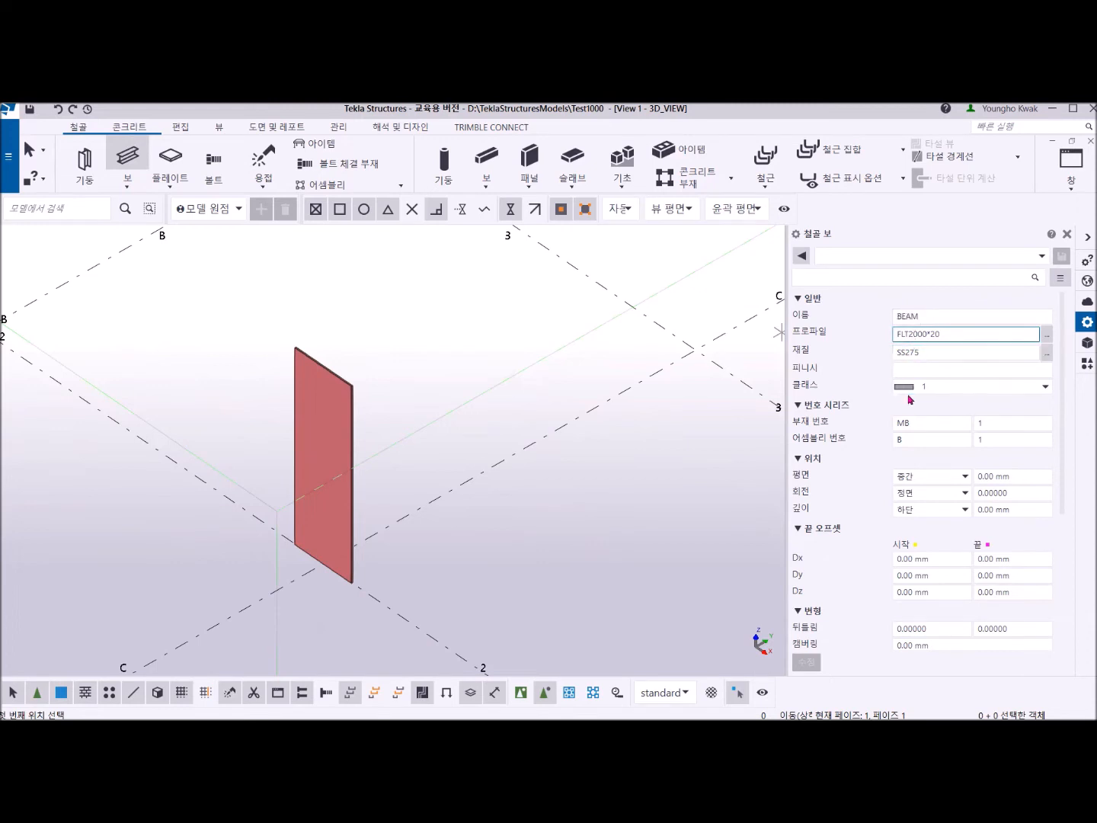
{"action": "key", "text": "BackSpace"}
{"action": "type", "text": "1"}
Model a beam 3000 mm long on grid line C beside the column towards grid line 3, and end the beam command.
{"action": "scroll", "coordinate": [410, 503], "scroll_direction": "down", "scroll_amount": 3}
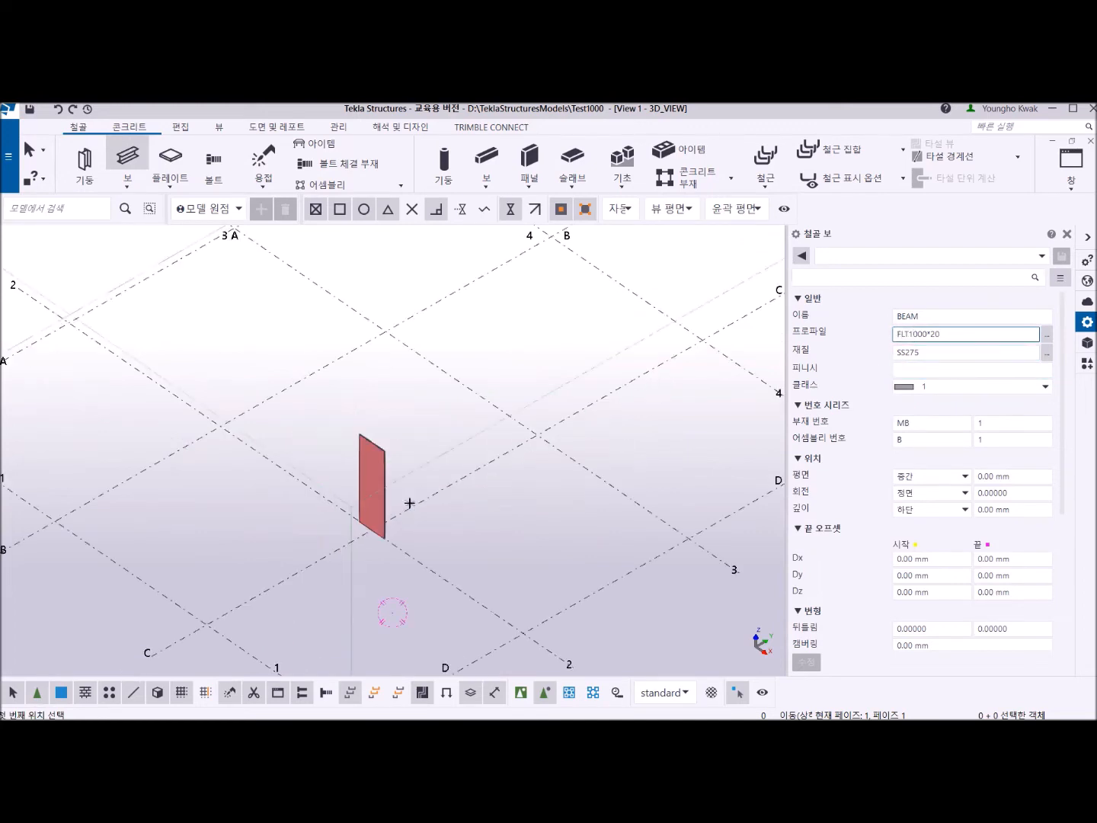
{"action": "scroll", "coordinate": [410, 503], "scroll_direction": "down", "scroll_amount": 2}
{"action": "left_click", "coordinate": [412, 505]}
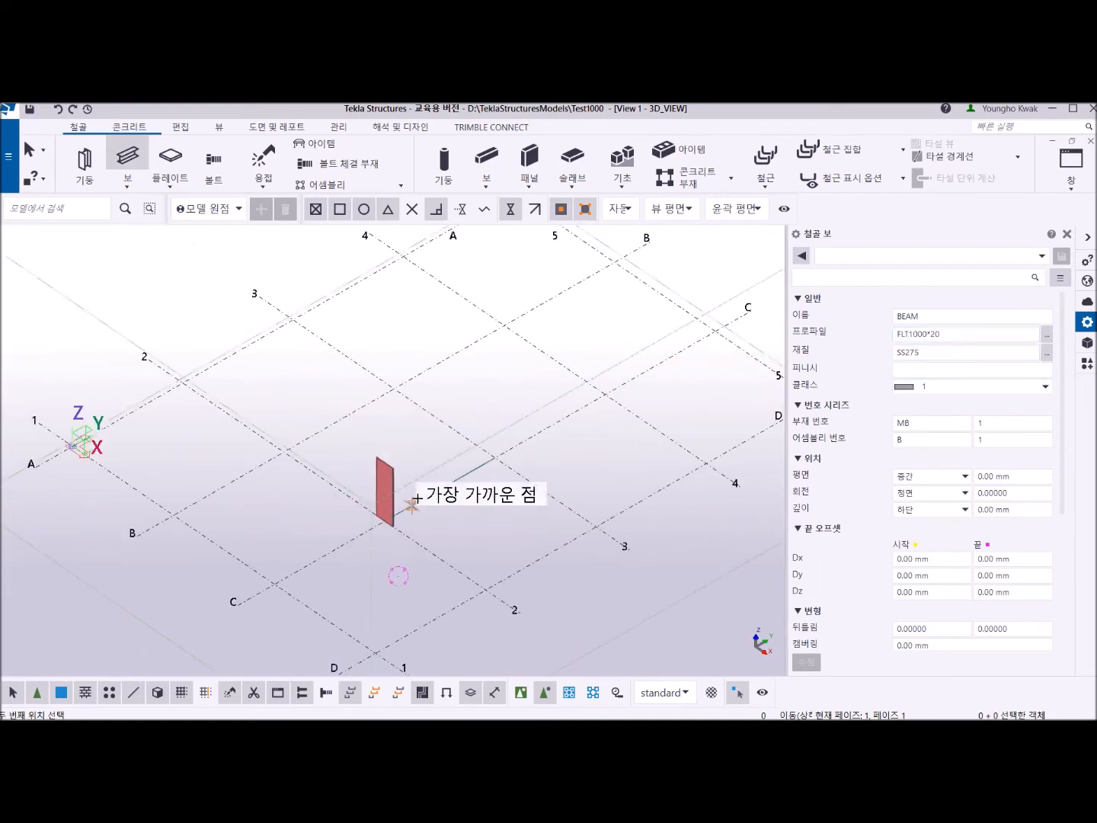
{"action": "left_click", "coordinate": [469, 473]}
{"action": "right_click", "coordinate": [441, 442]}
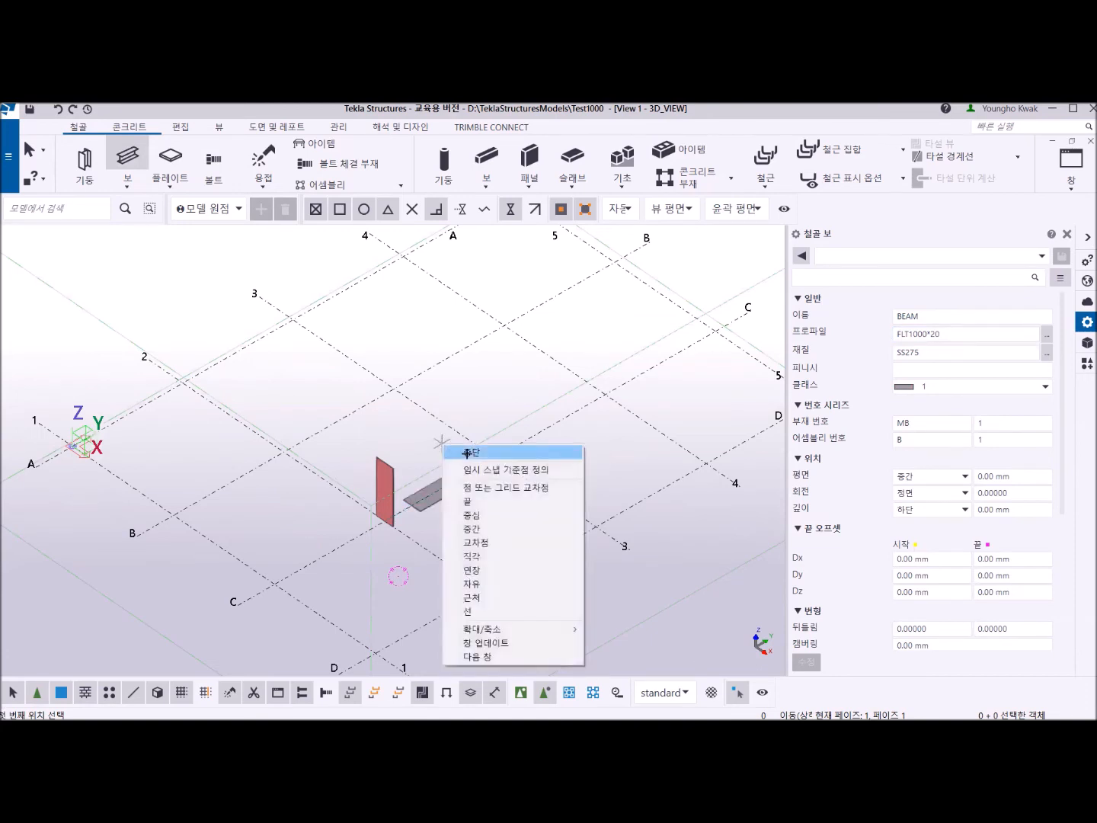
{"action": "left_click", "coordinate": [467, 453]}
Modify the column at C-2 to a bottom level of 3000 mm and a top level of 6000 mm.
{"action": "scroll", "coordinate": [422, 517], "scroll_direction": "up", "scroll_amount": 5}
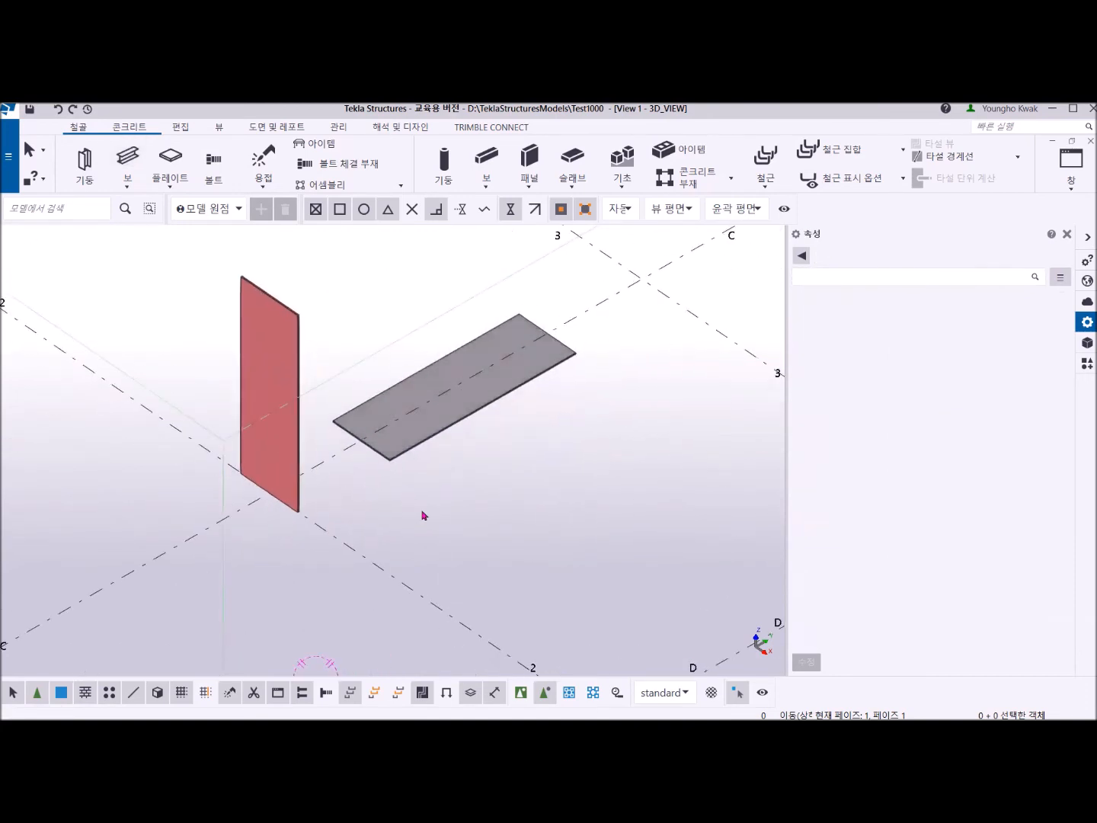
{"action": "left_click", "coordinate": [297, 369]}
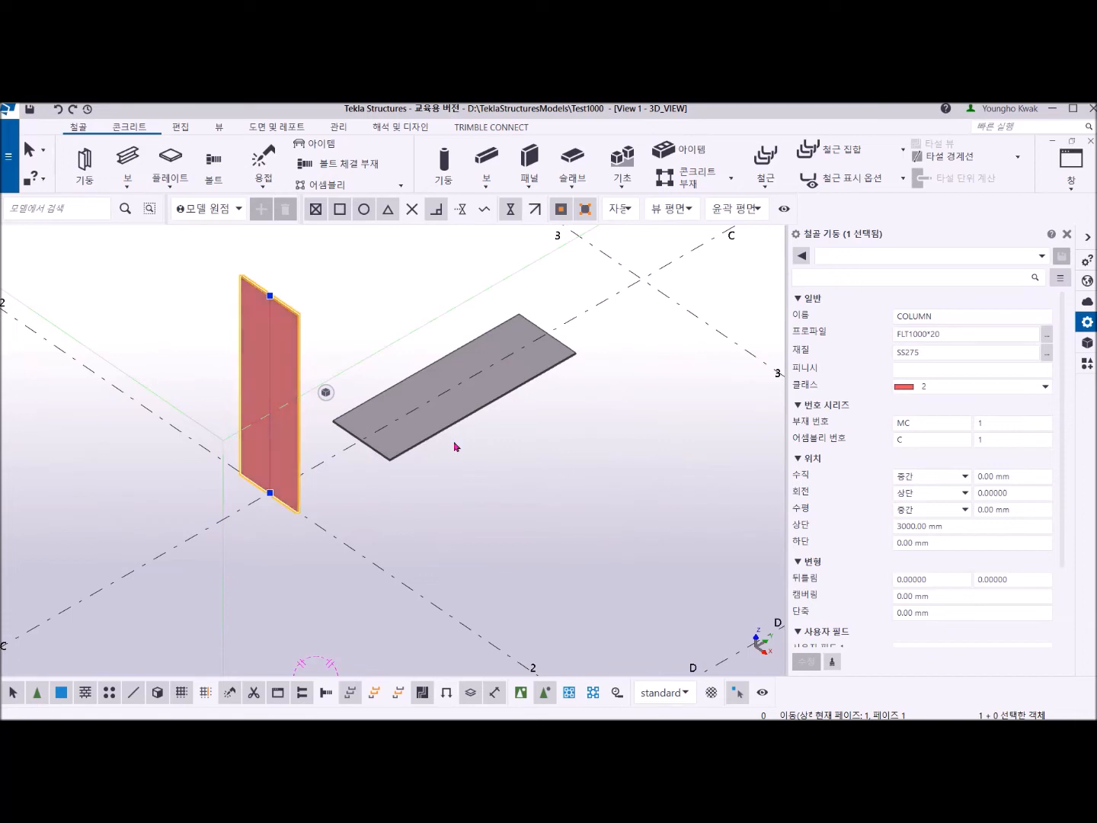
{"action": "left_click", "coordinate": [933, 542]}
{"action": "left_click_drag", "start_coordinate": [933, 544], "coordinate": [888, 550]}
{"action": "type", "text": "10"}
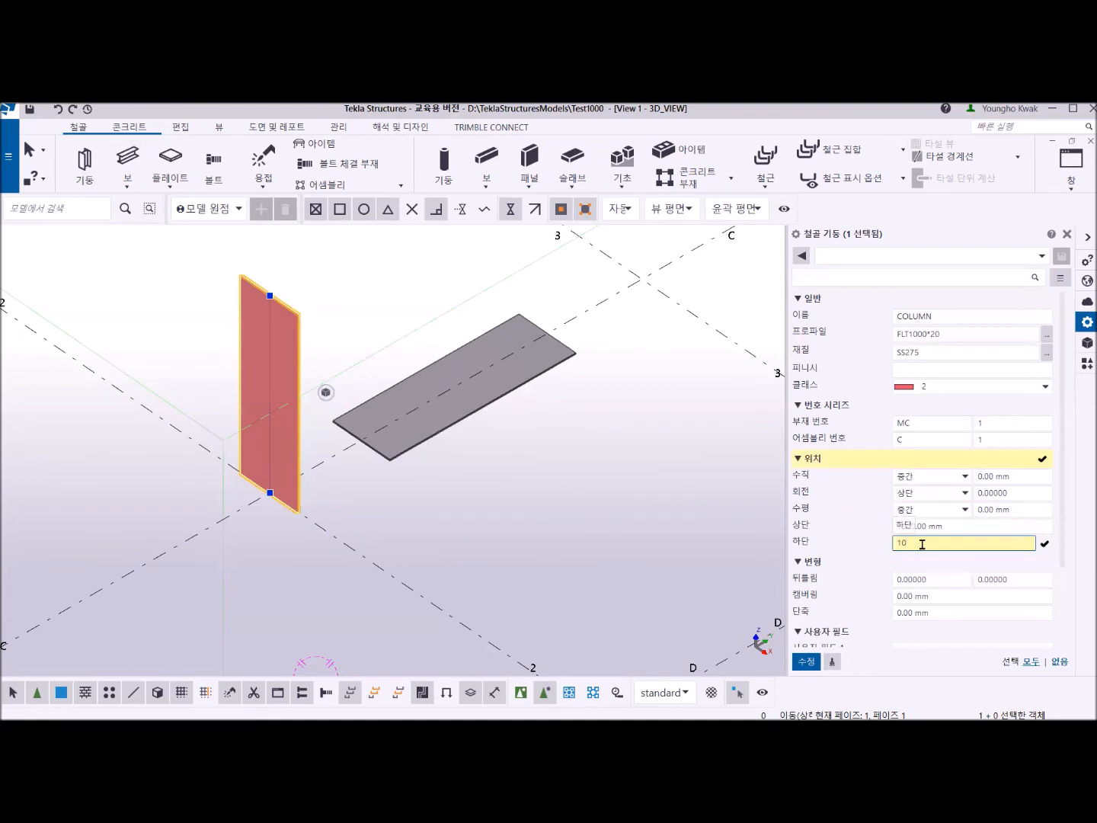
{"action": "left_click_drag", "start_coordinate": [922, 544], "coordinate": [887, 551]}
{"action": "type", "text": "3000"}
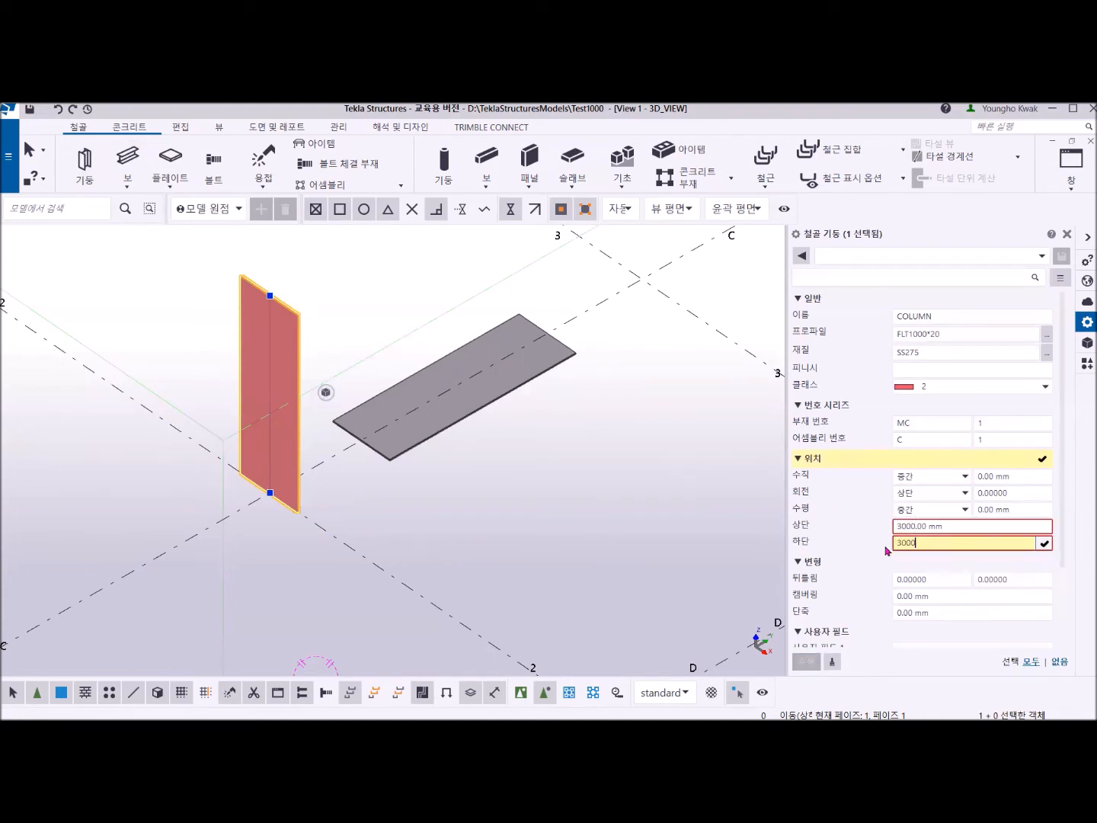
{"action": "left_click_drag", "start_coordinate": [951, 525], "coordinate": [875, 533]}
{"action": "type", "text": "6000"}
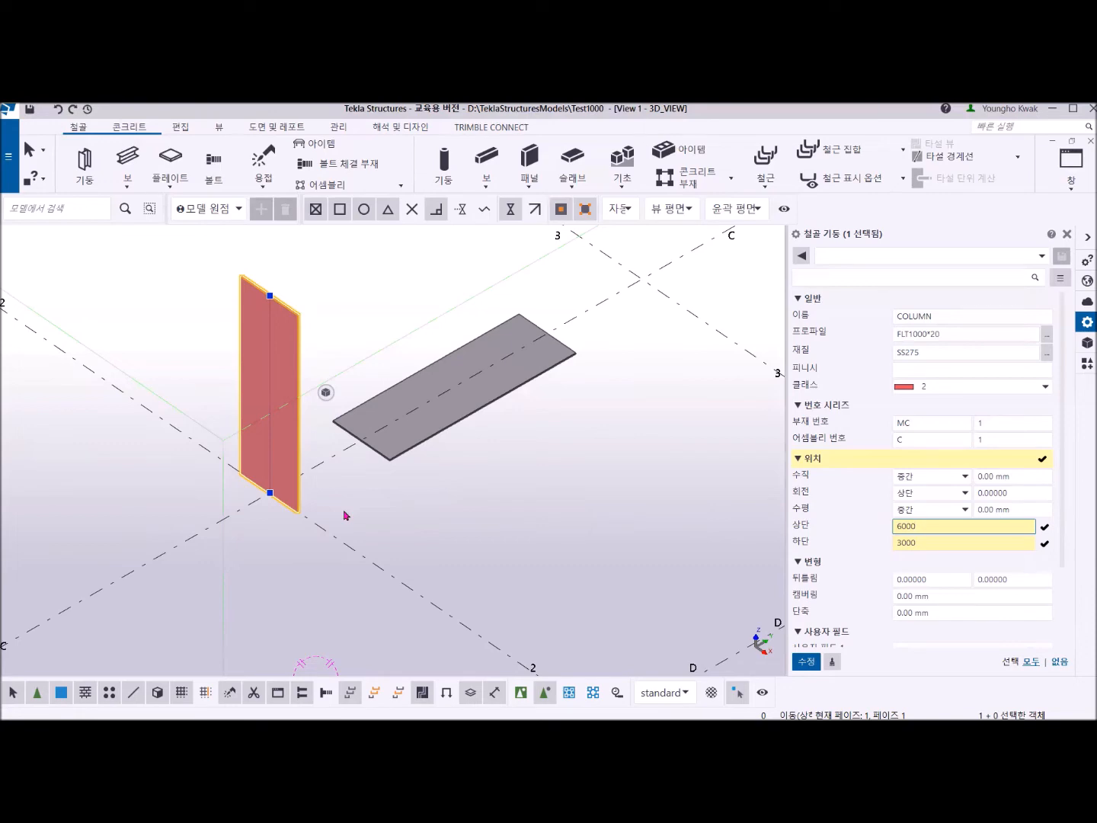
{"action": "left_click", "coordinate": [804, 662]}
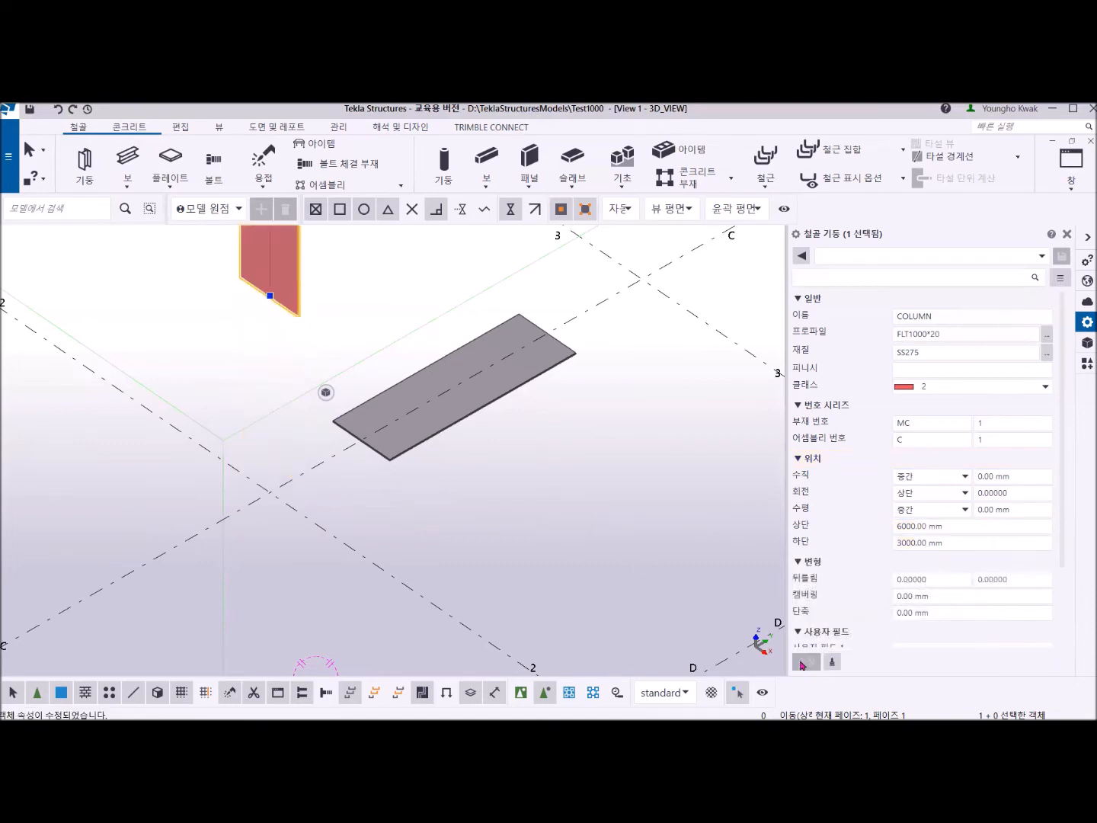
Create a part-based cylindrical bent plate between the raised column and the flat beam, picking the column first and the beam second.
{"action": "scroll", "coordinate": [405, 535], "scroll_direction": "down", "scroll_amount": 3}
{"action": "middle_click_drag", "start_coordinate": [406, 532], "coordinate": [392, 479], "text": "ctrl"}
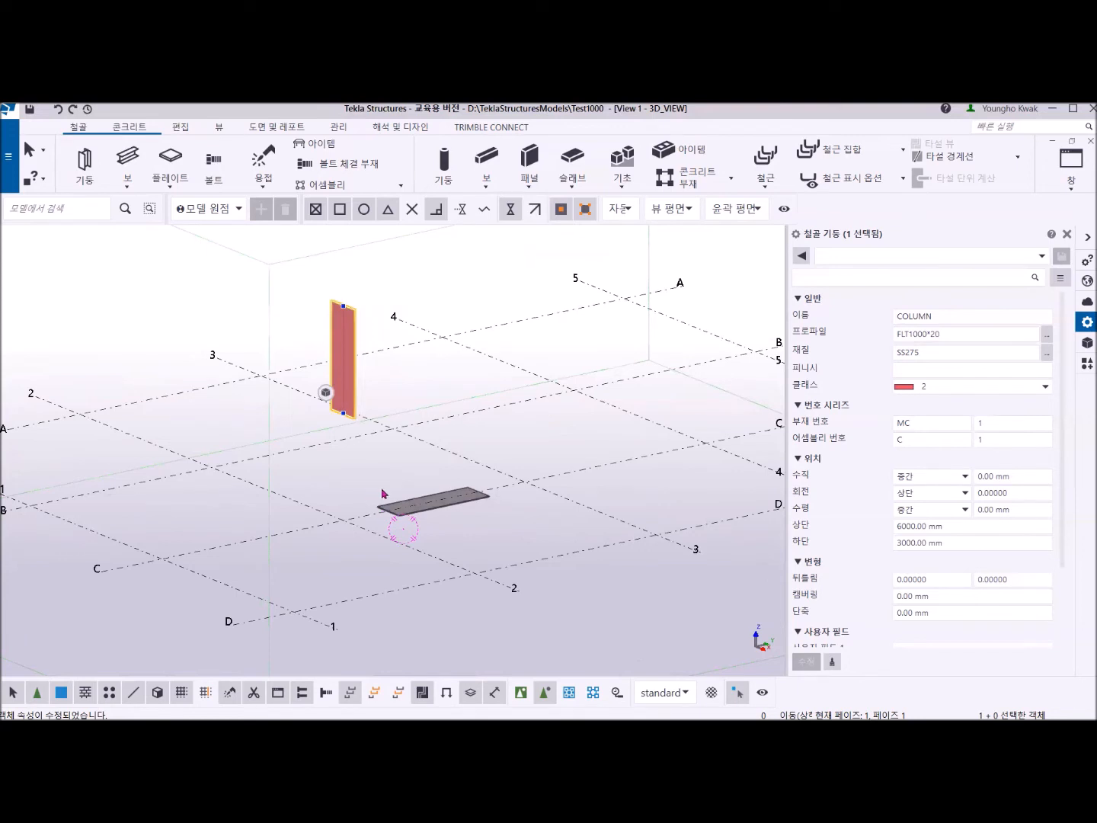
{"action": "left_click", "coordinate": [174, 186]}
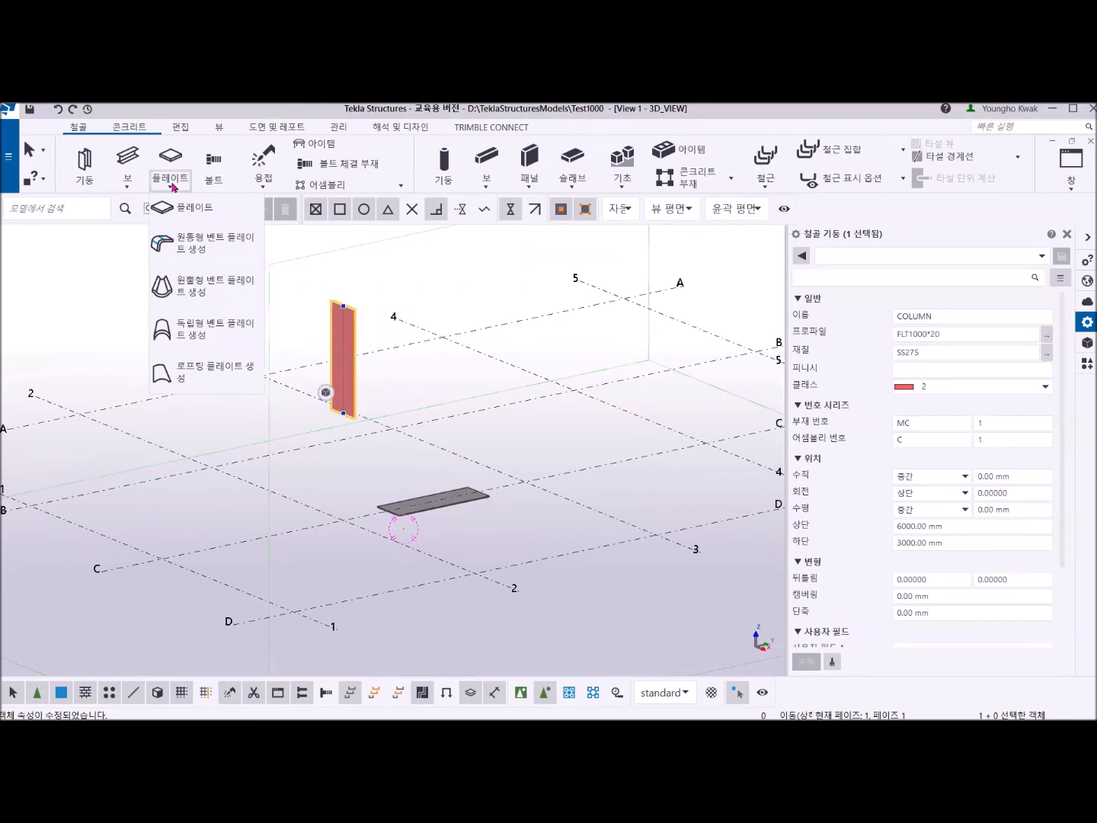
{"action": "left_click", "coordinate": [201, 244]}
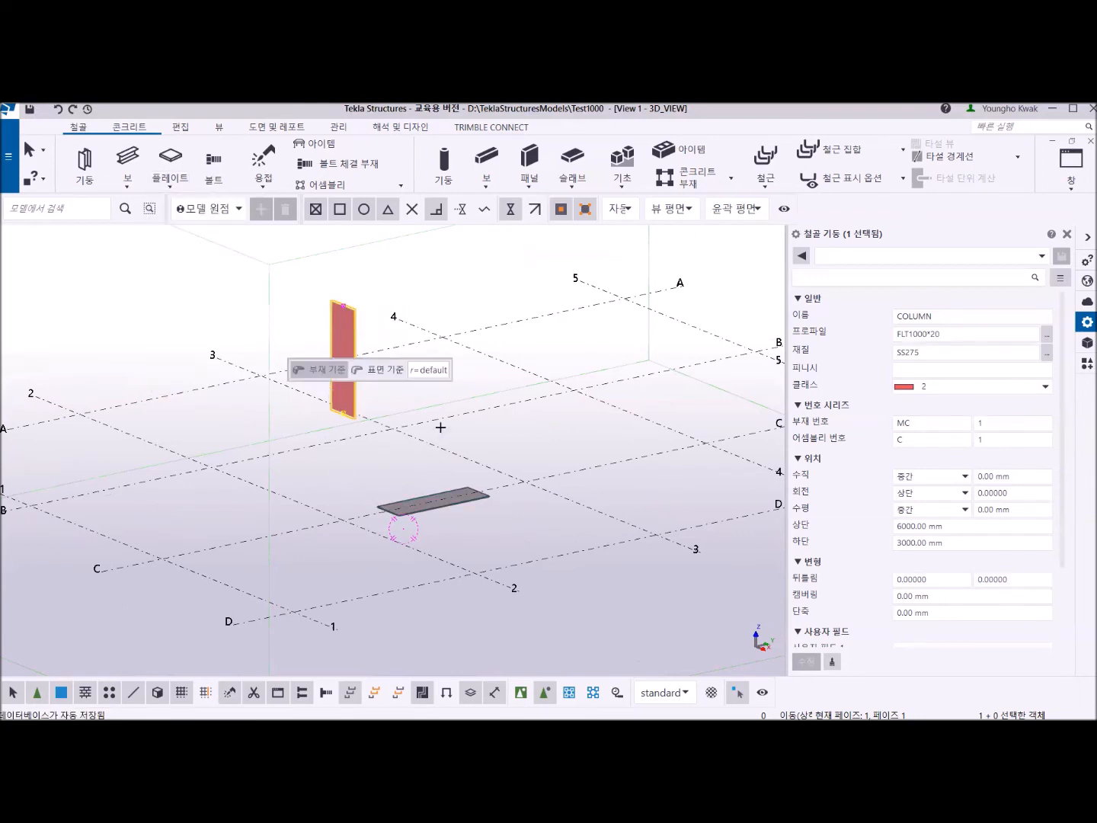
{"action": "left_click", "coordinate": [359, 324]}
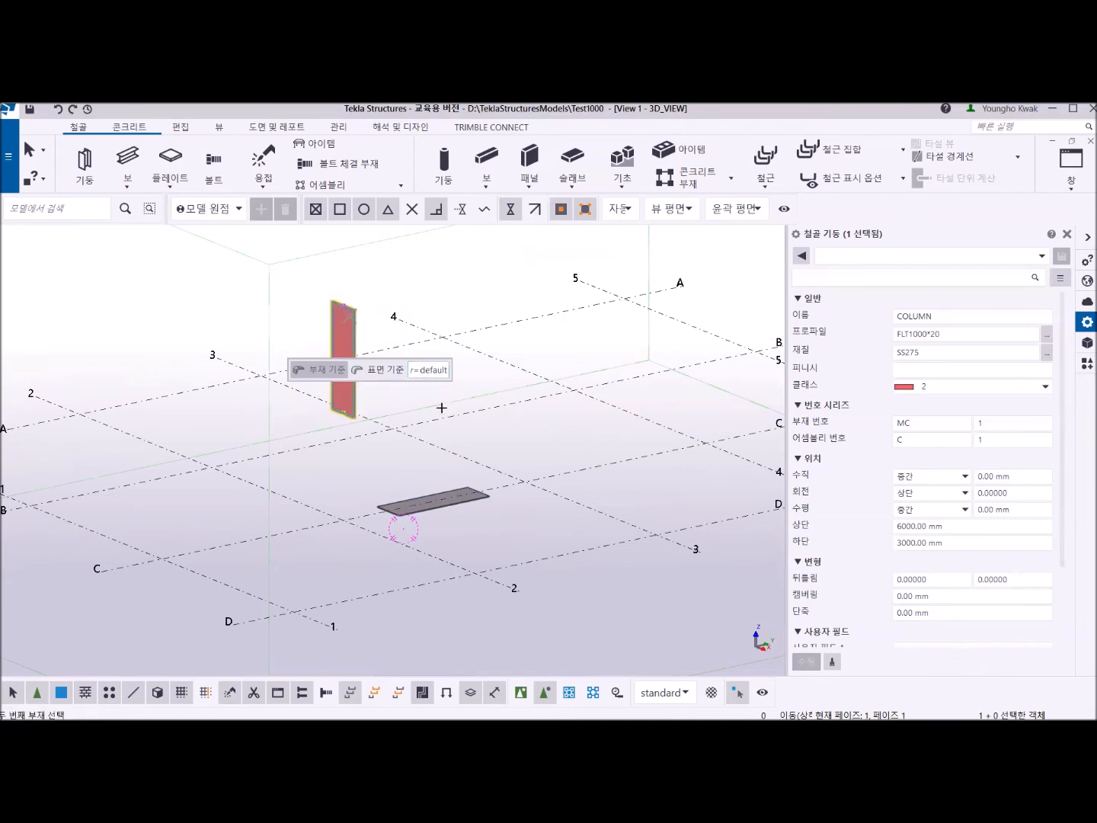
{"action": "left_click", "coordinate": [440, 499]}
{"action": "scroll", "coordinate": [384, 510], "scroll_direction": "up", "scroll_amount": 4}
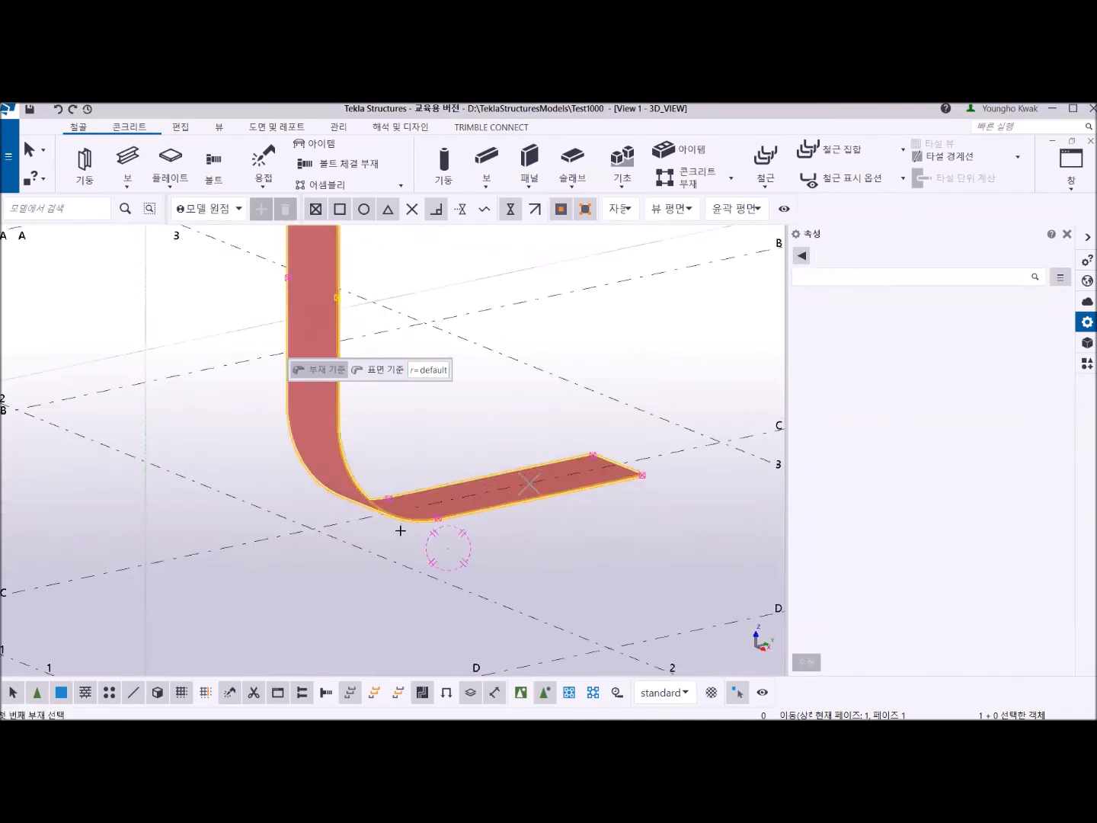
{"action": "middle_click_drag", "start_coordinate": [396, 541], "coordinate": [226, 524], "text": "ctrl"}
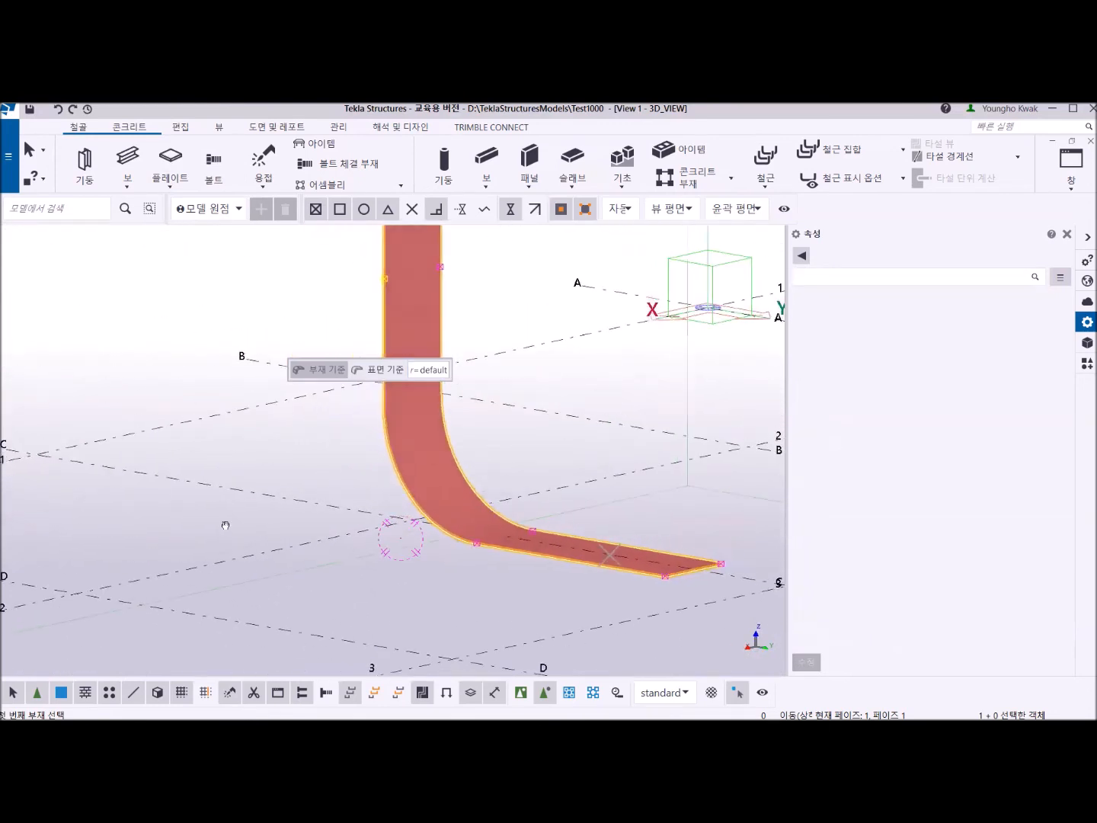
End the bent plate command, undo the bent plate and clear the selection.
{"action": "right_click", "coordinate": [158, 305]}
{"action": "left_click", "coordinate": [191, 316]}
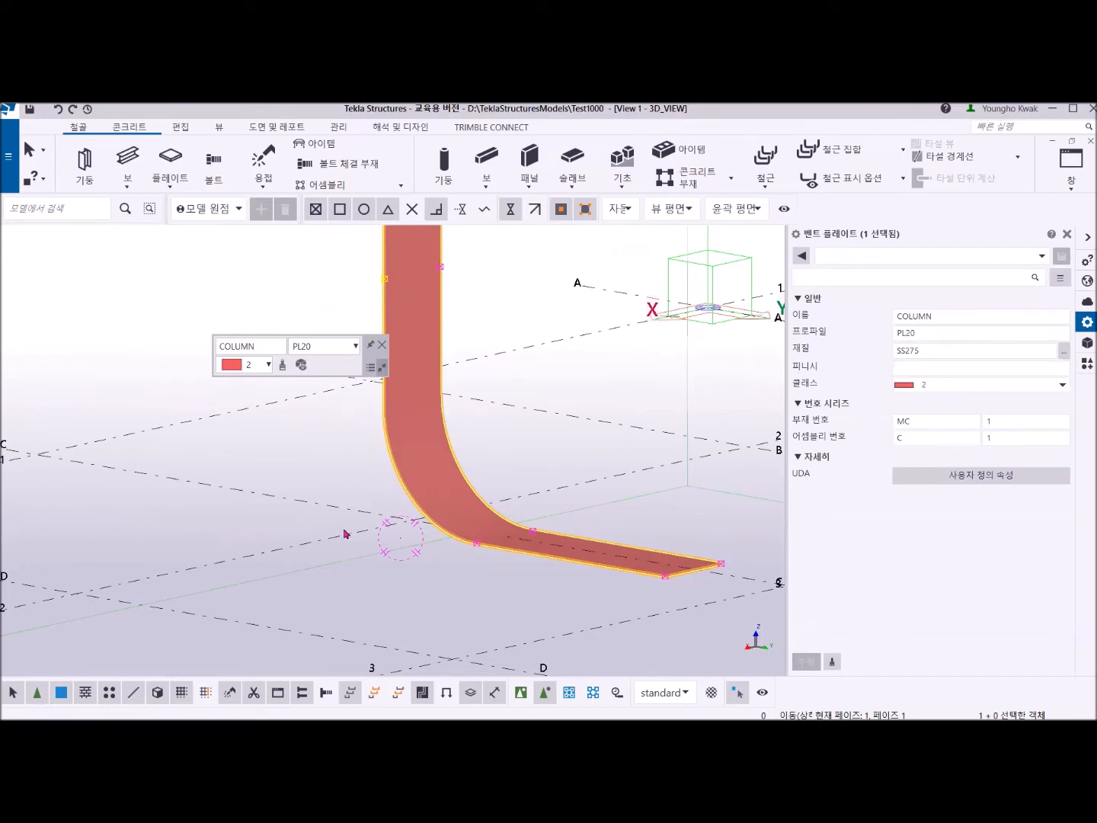
{"action": "key", "text": "ctrl+z"}
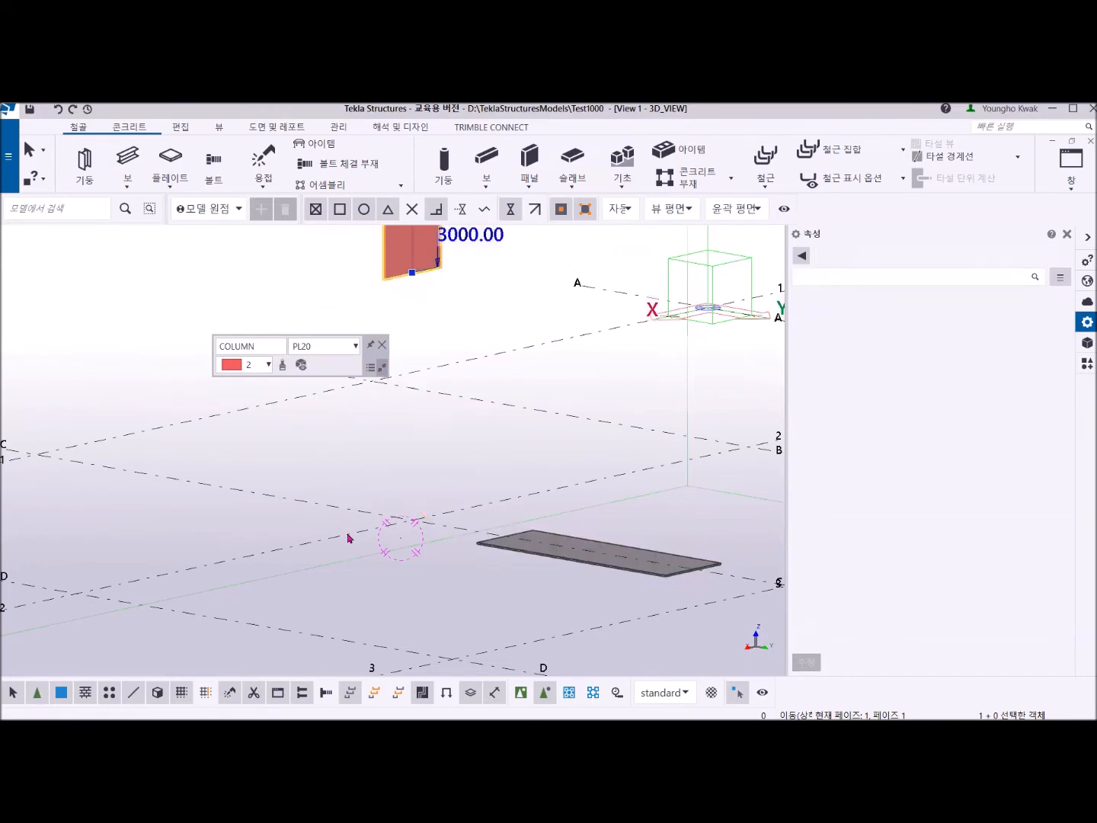
{"action": "left_click", "coordinate": [380, 488]}
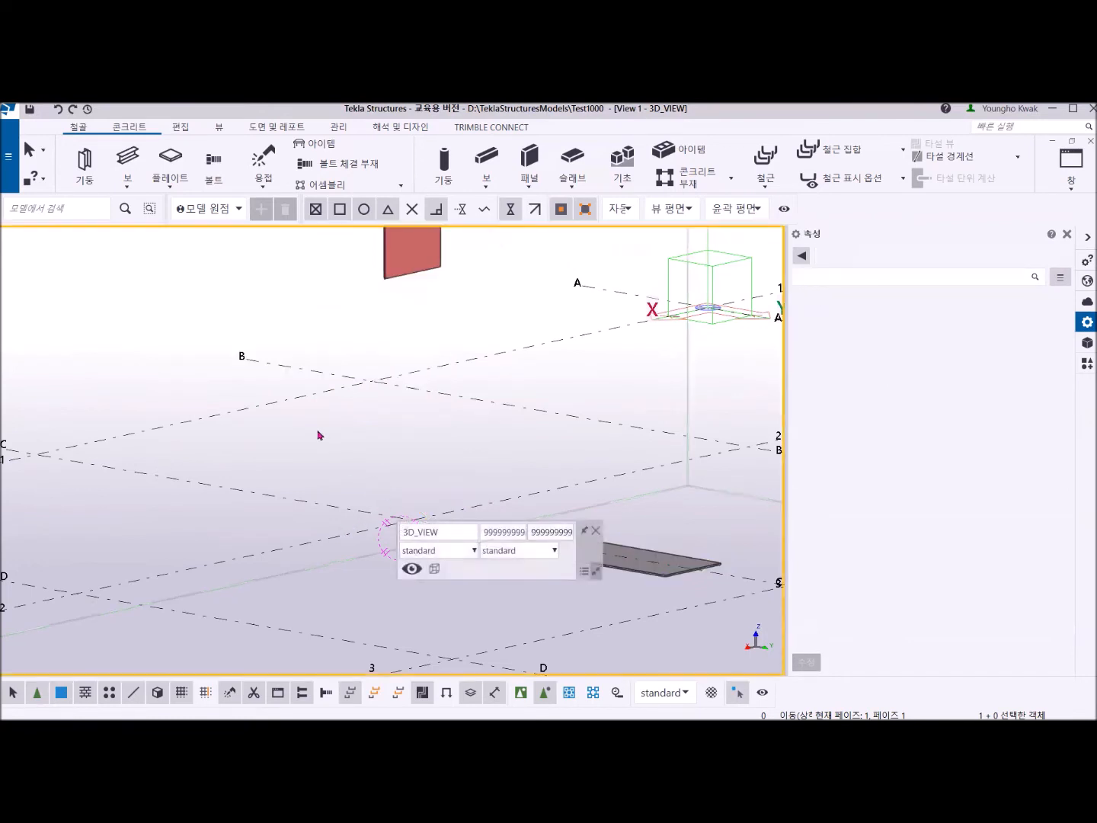
Create a part-based cylindrical bent plate picking the flat beam first and the raised column second, and end the command.
{"action": "left_click", "coordinate": [169, 188]}
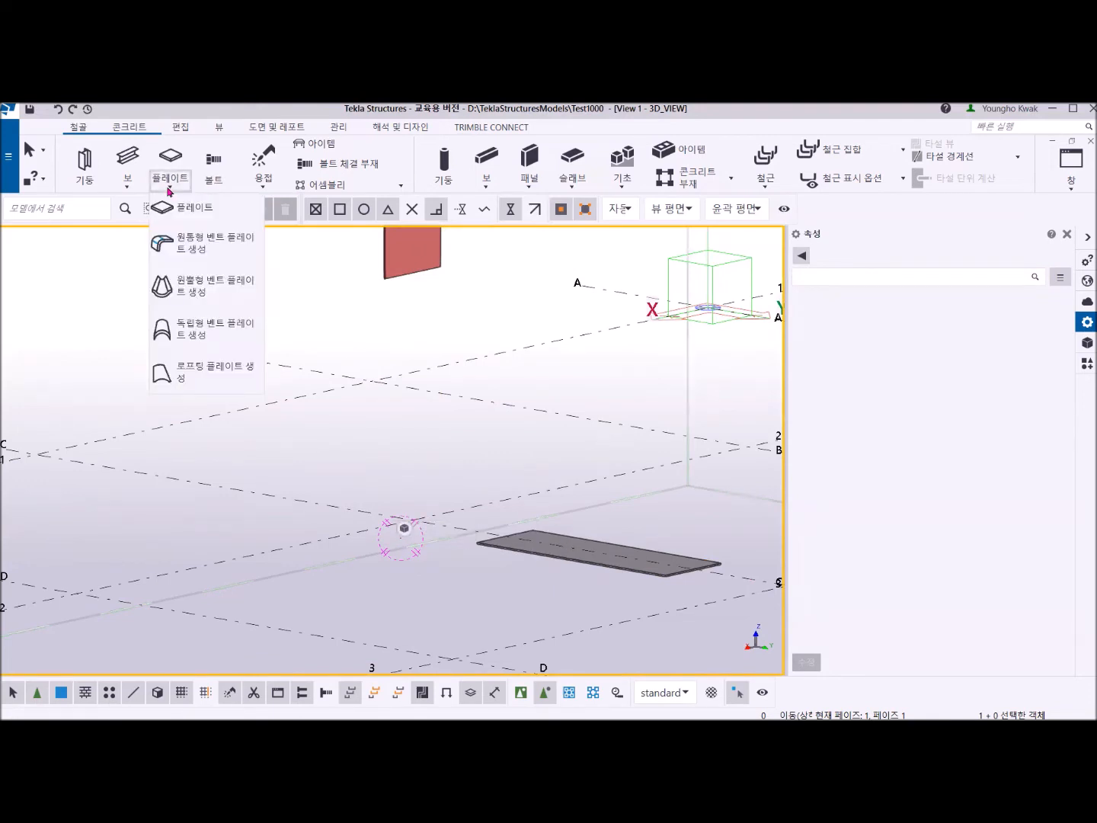
{"action": "left_click", "coordinate": [191, 248]}
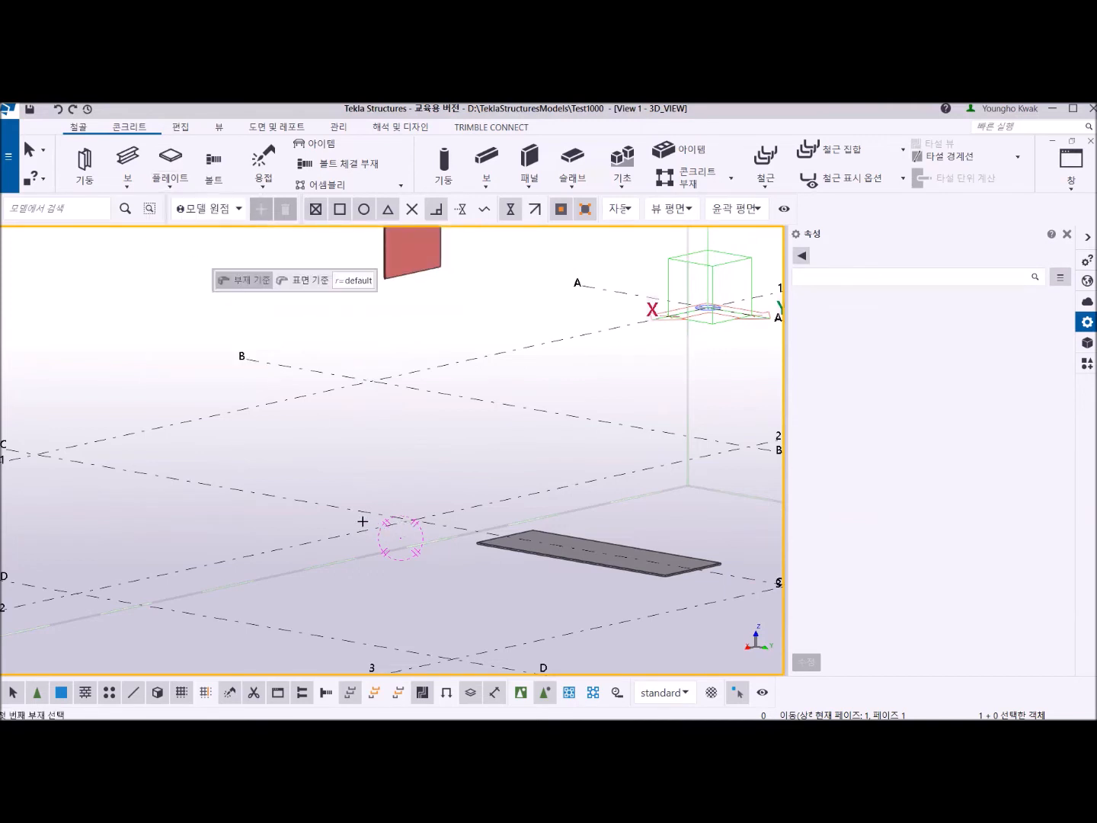
{"action": "left_click", "coordinate": [513, 545]}
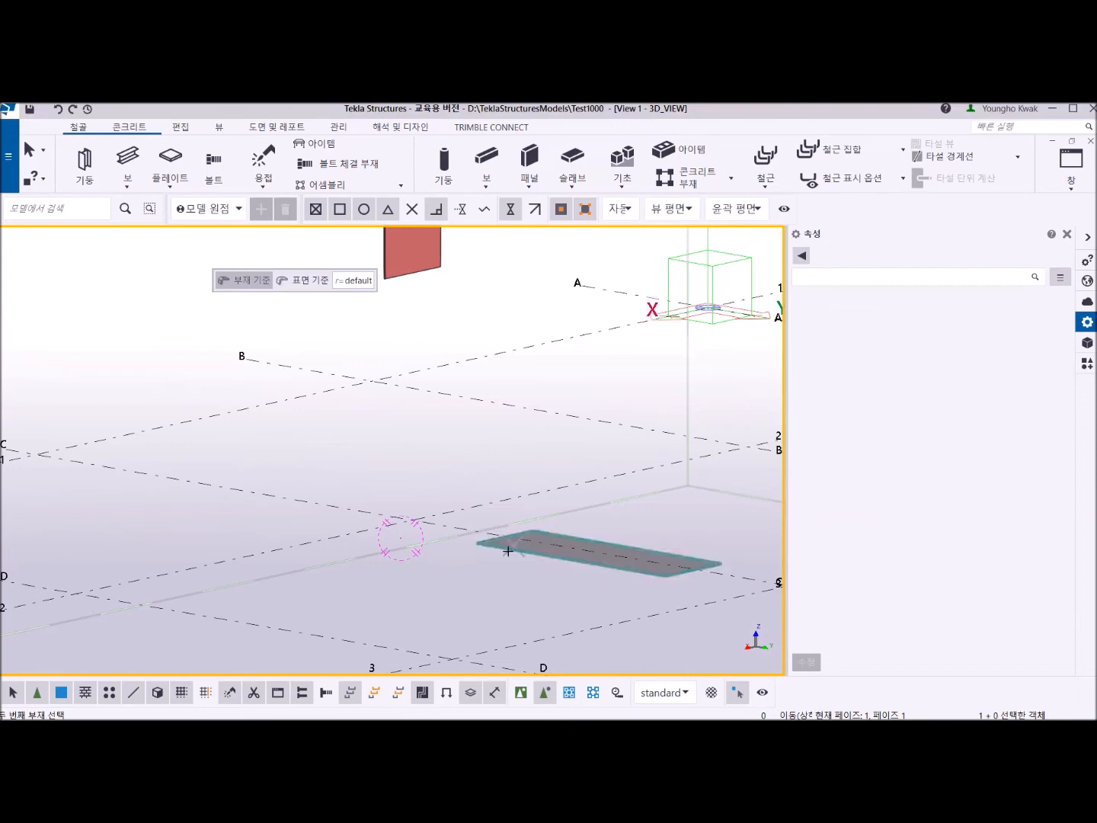
{"action": "left_click", "coordinate": [395, 262]}
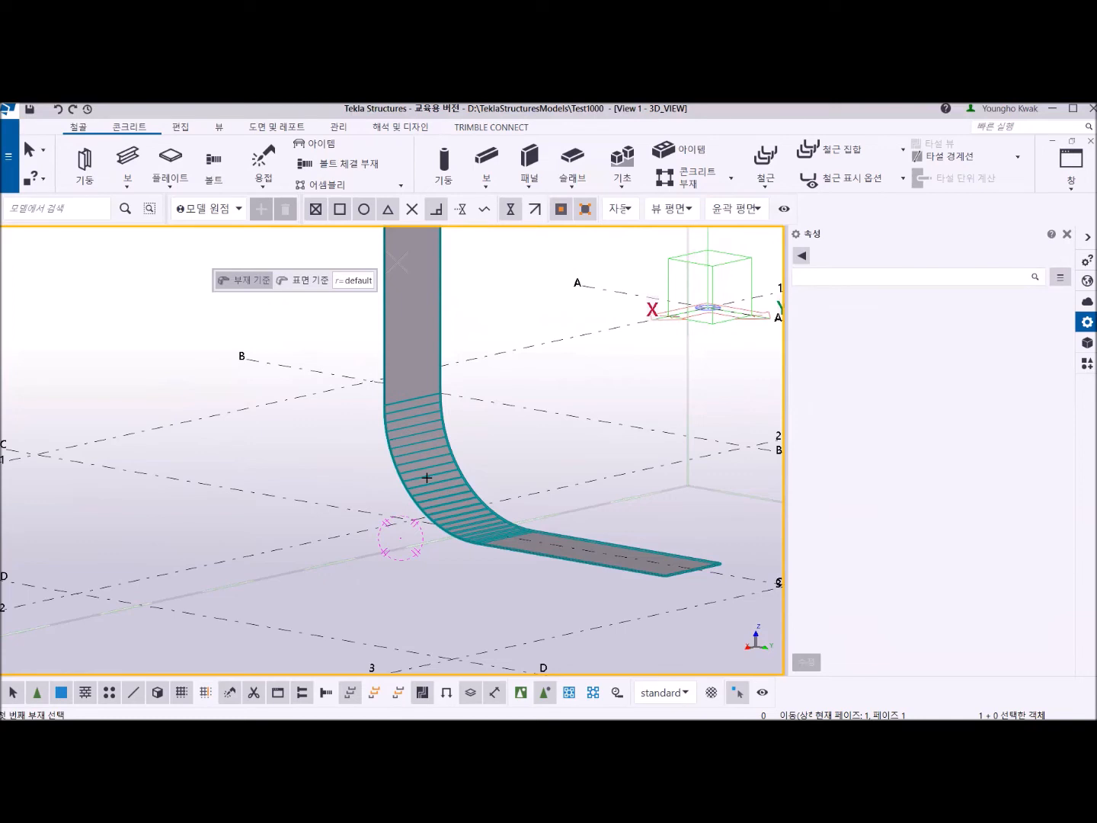
{"action": "right_click", "coordinate": [155, 326]}
{"action": "left_click", "coordinate": [174, 335]}
Select the bent plate to check its properties, undo its creation and clear the selection.
{"action": "scroll", "coordinate": [518, 469], "scroll_direction": "down", "scroll_amount": 4}
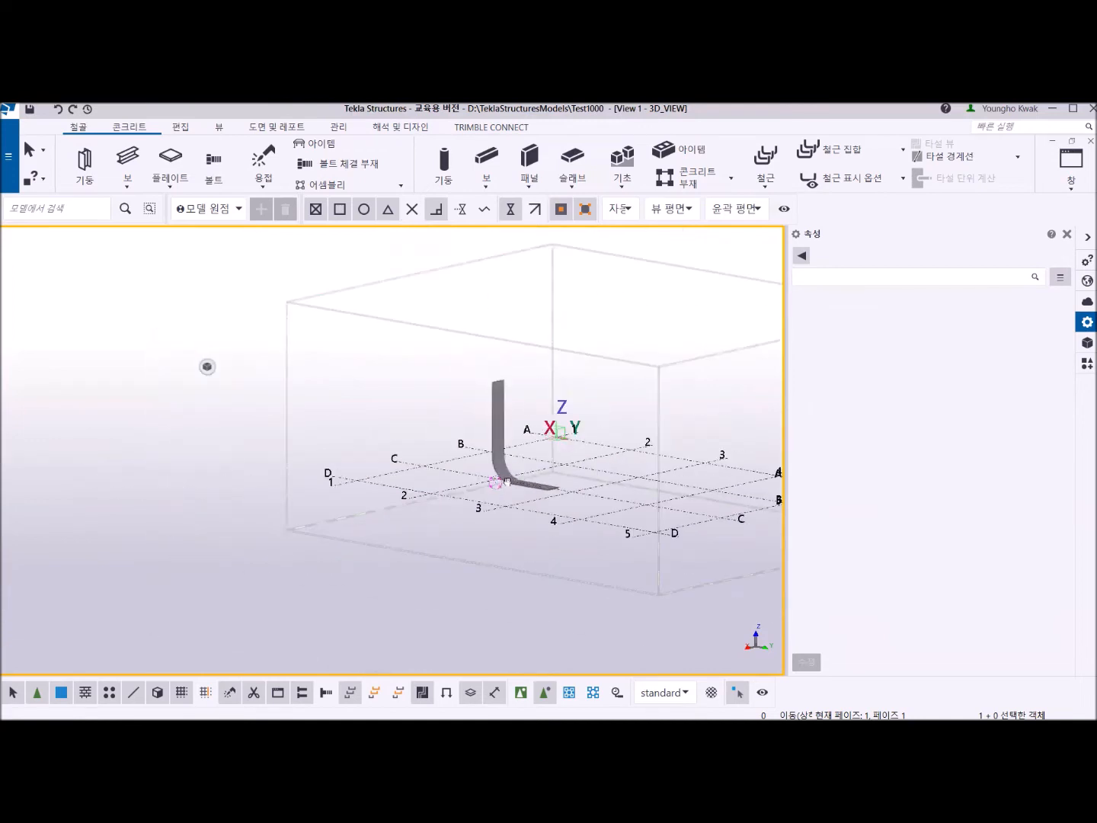
{"action": "middle_click_drag", "start_coordinate": [519, 470], "coordinate": [444, 500]}
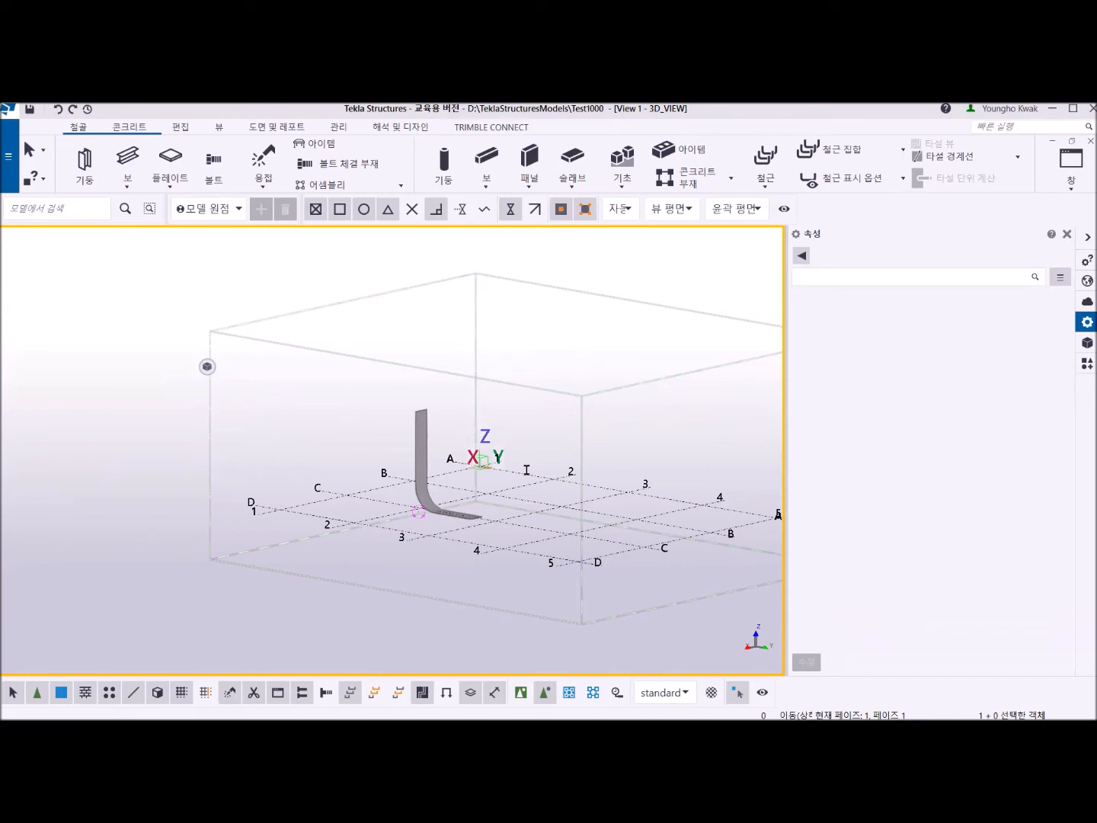
{"action": "scroll", "coordinate": [446, 502], "scroll_direction": "up", "scroll_amount": 5}
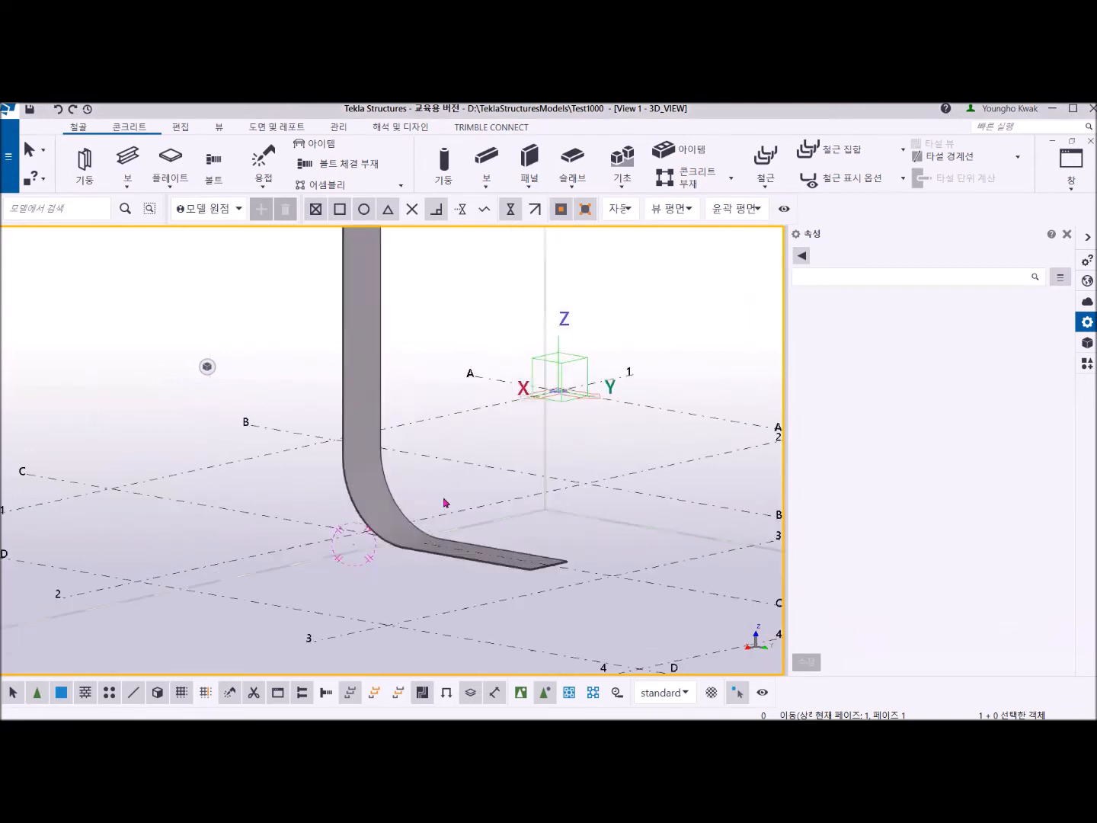
{"action": "left_click", "coordinate": [374, 322]}
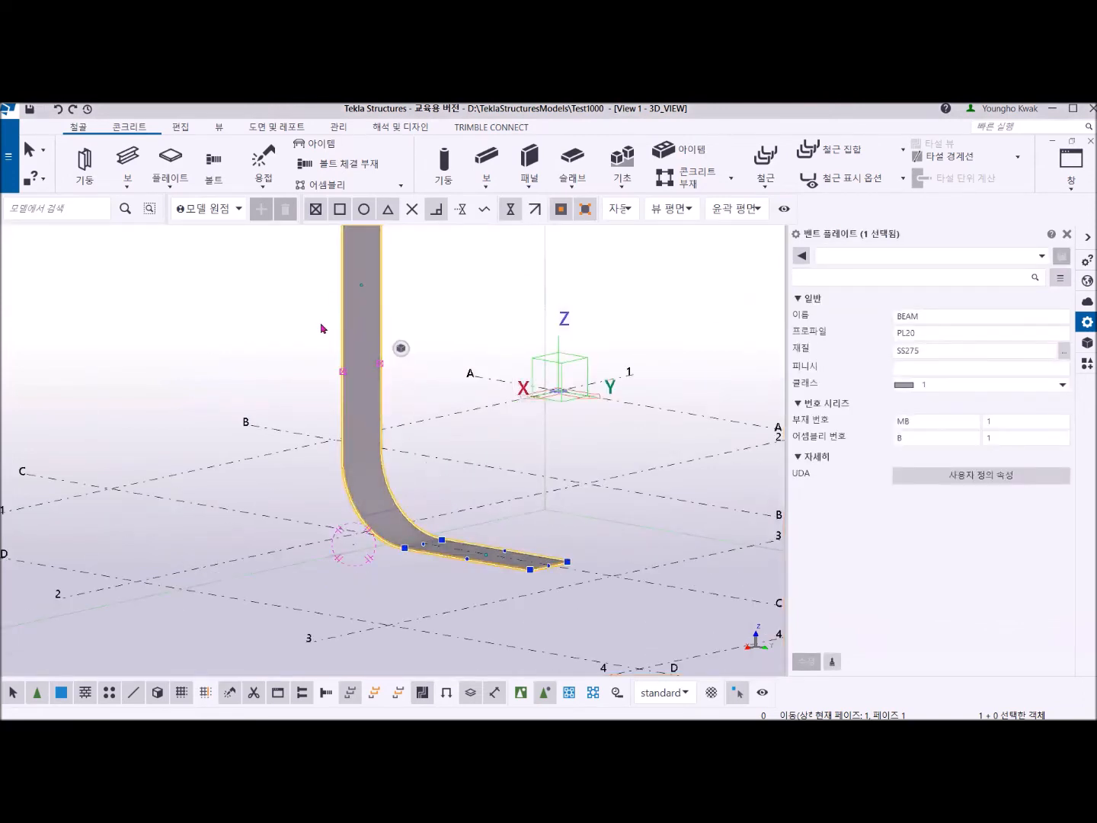
{"action": "key", "text": "ctrl+z"}
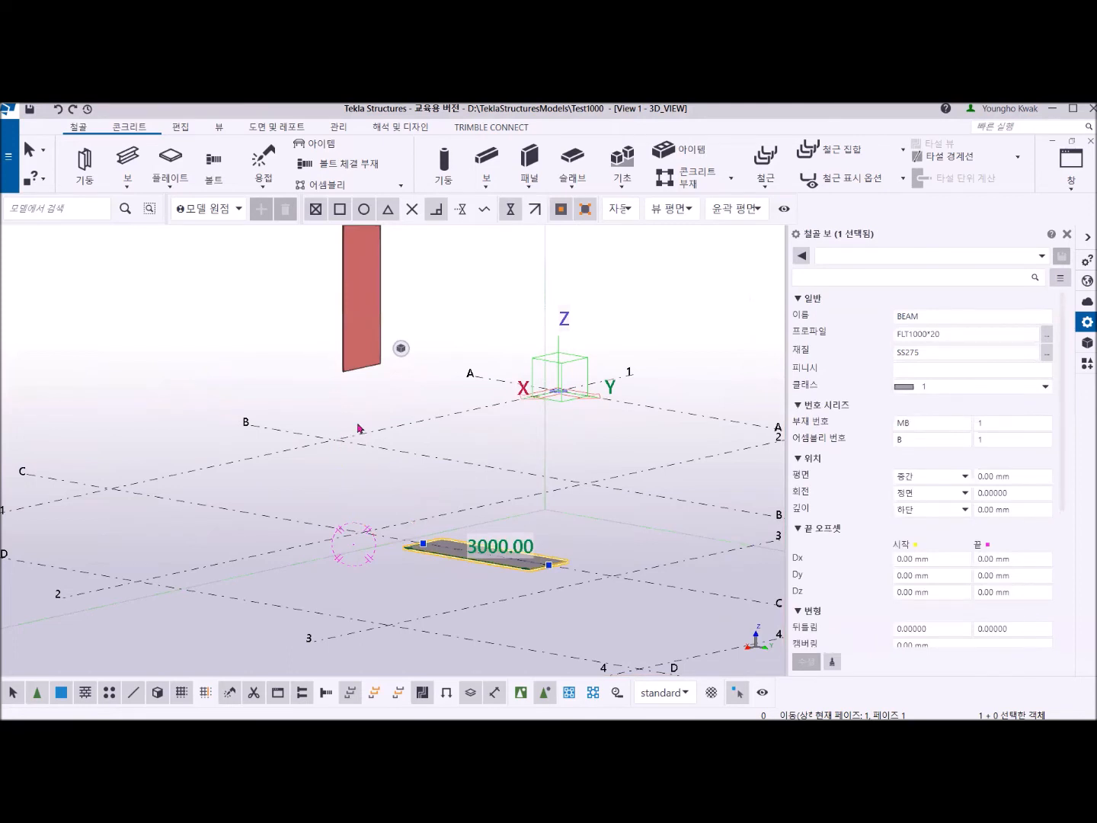
{"action": "left_click", "coordinate": [392, 390]}
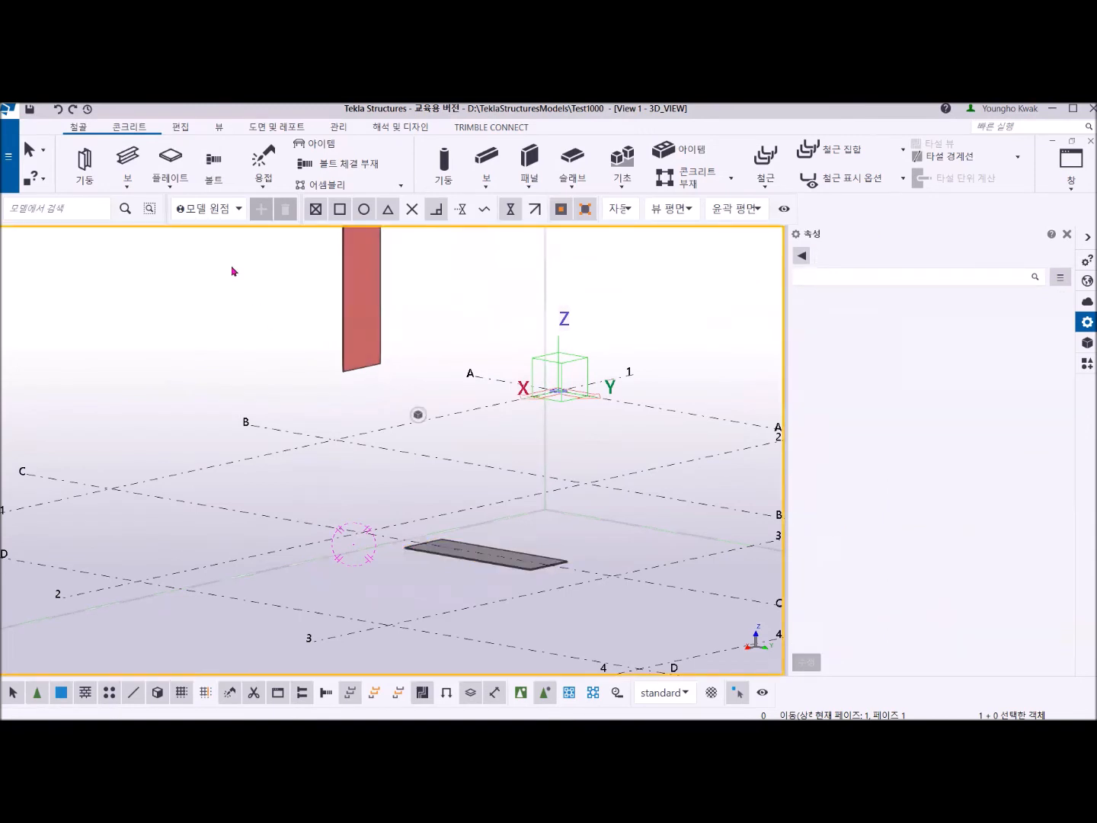
{"action": "left_click", "coordinate": [175, 189]}
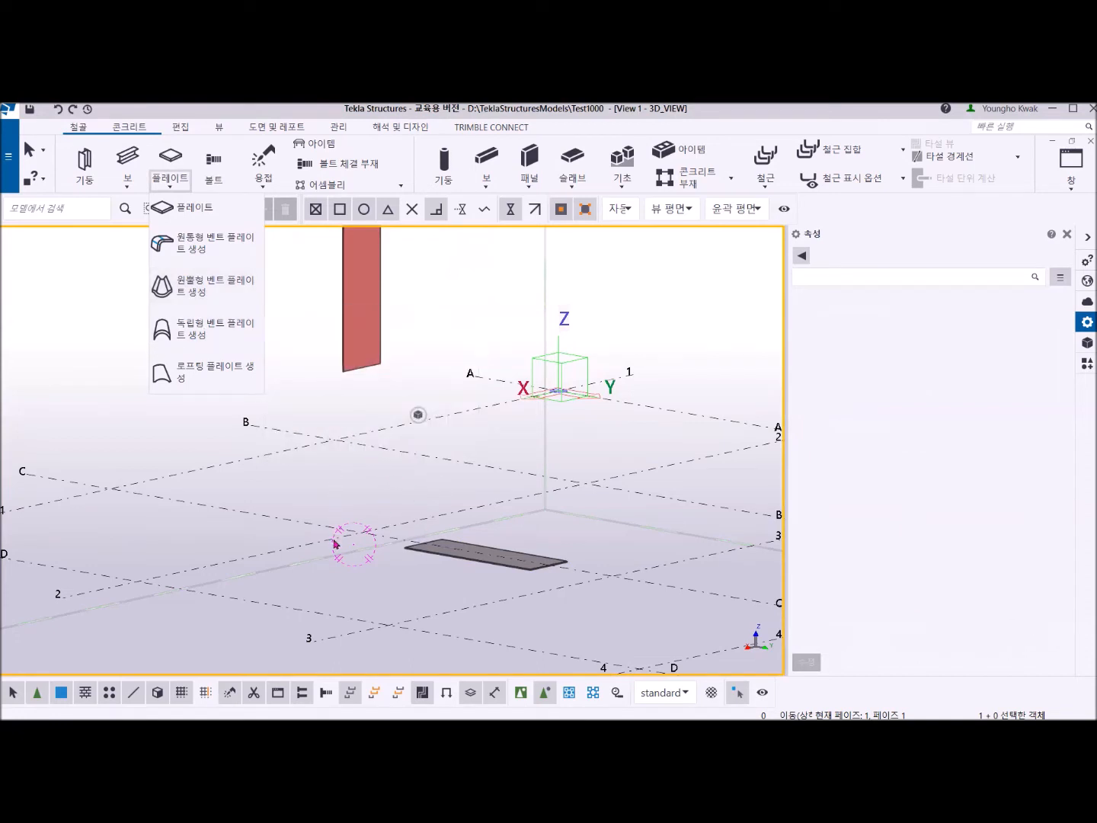
{"action": "left_click", "coordinate": [421, 373]}
Change the raised column's profile to FLT2000*20.
{"action": "scroll", "coordinate": [361, 335], "scroll_direction": "up", "scroll_amount": 5}
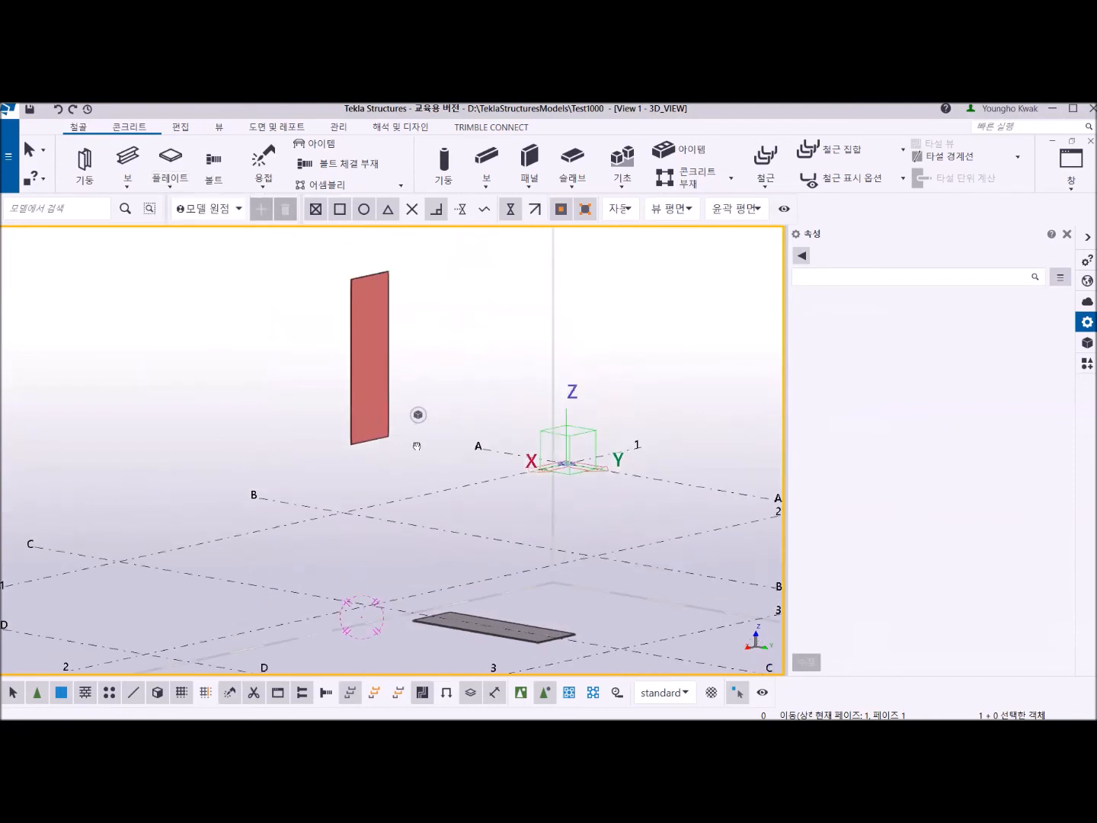
{"action": "left_click", "coordinate": [354, 455]}
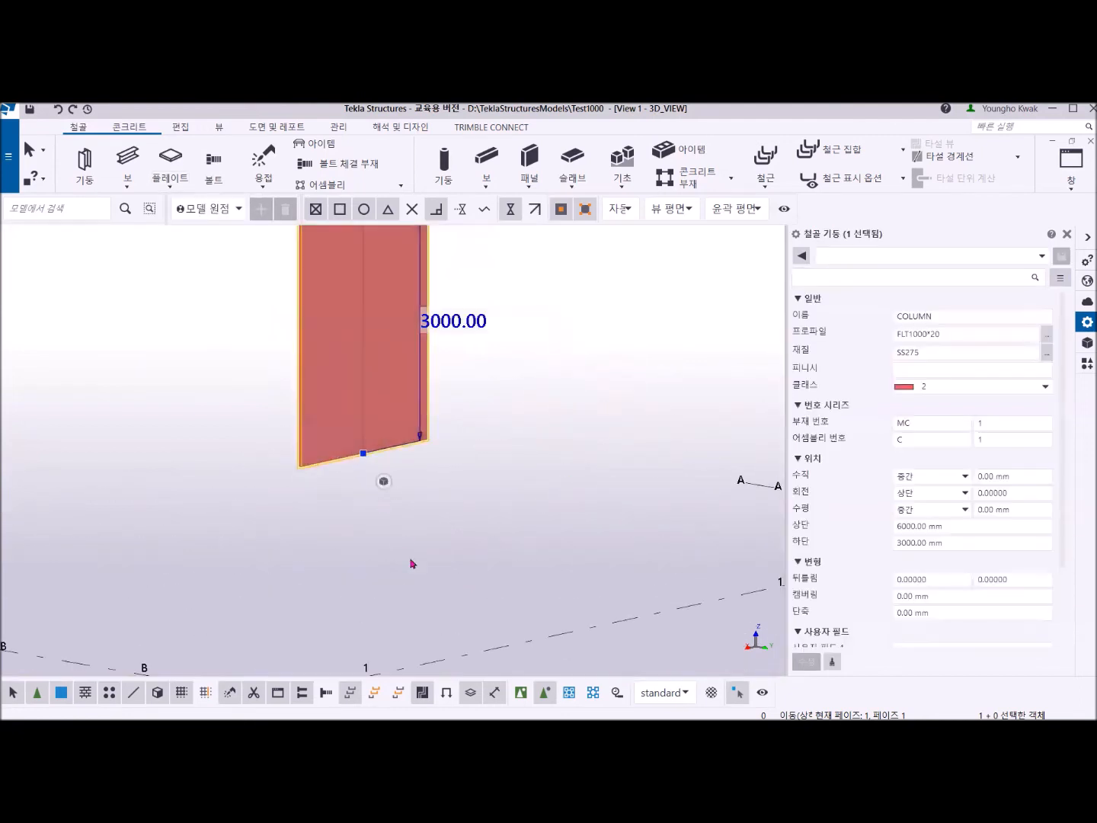
{"action": "scroll", "coordinate": [448, 573], "scroll_direction": "down", "scroll_amount": 4}
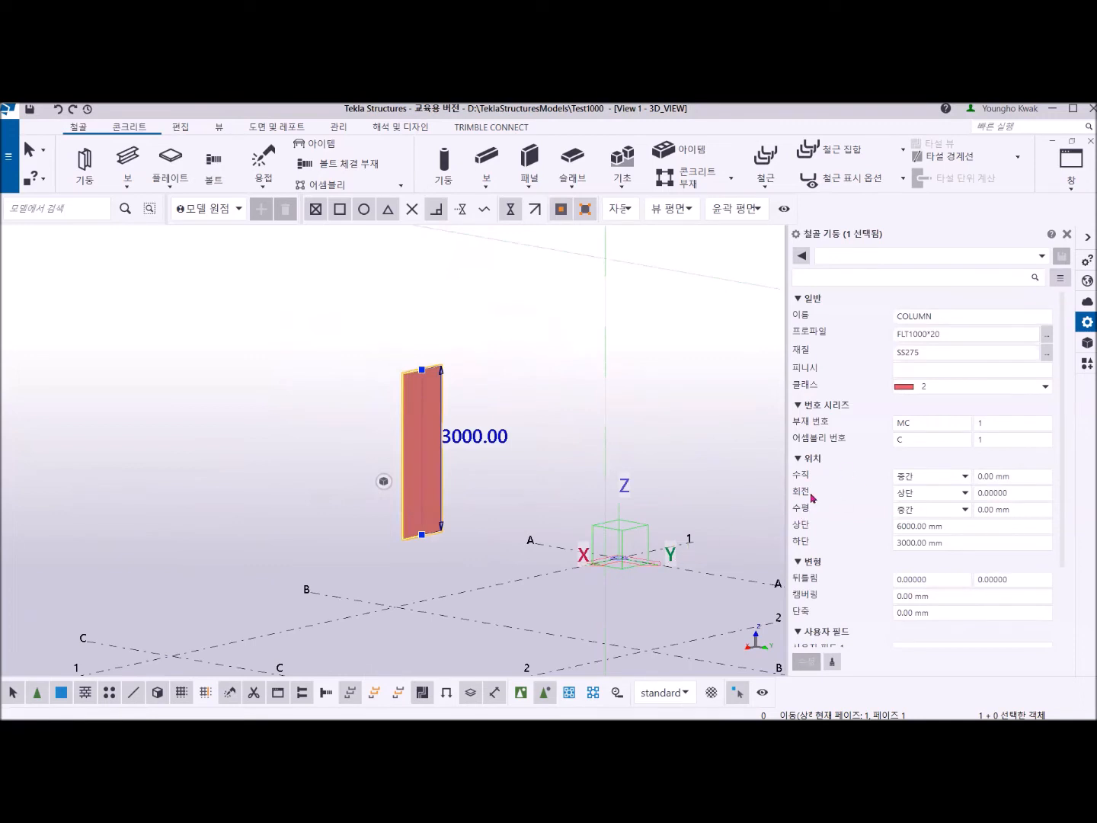
{"action": "left_click", "coordinate": [912, 333]}
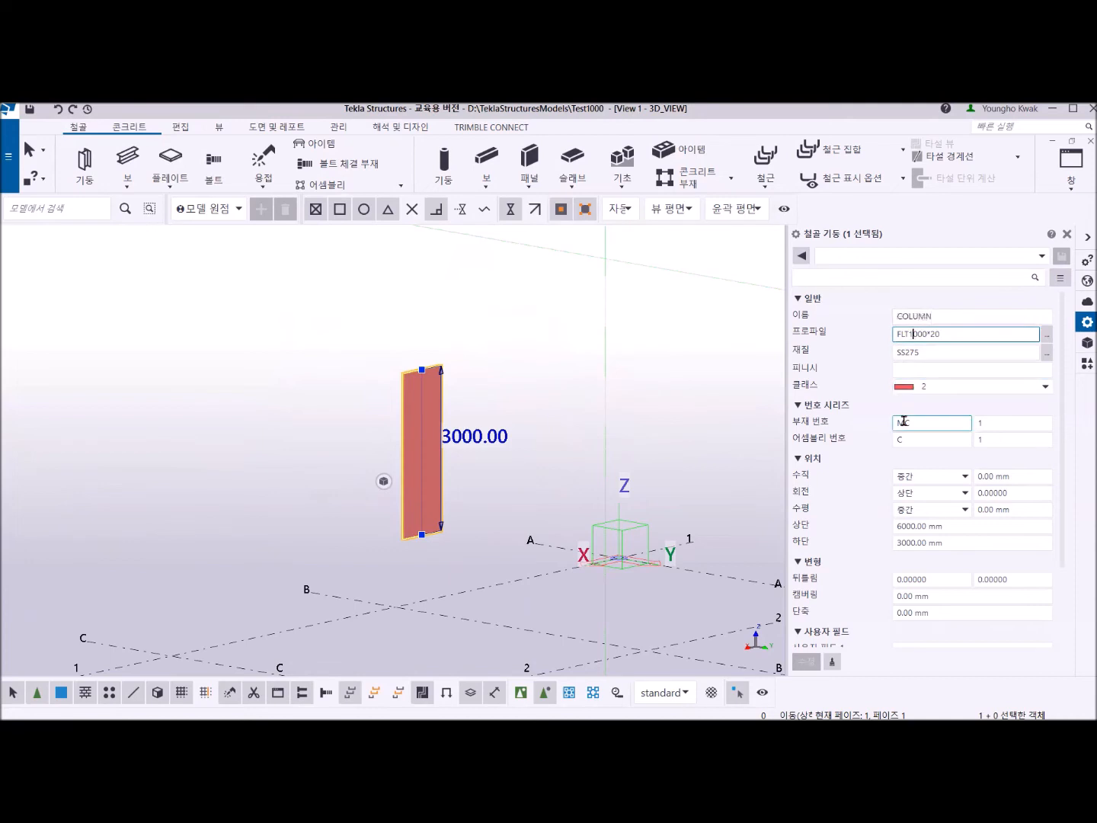
{"action": "key", "text": "BackSpace"}
{"action": "type", "text": "2"}
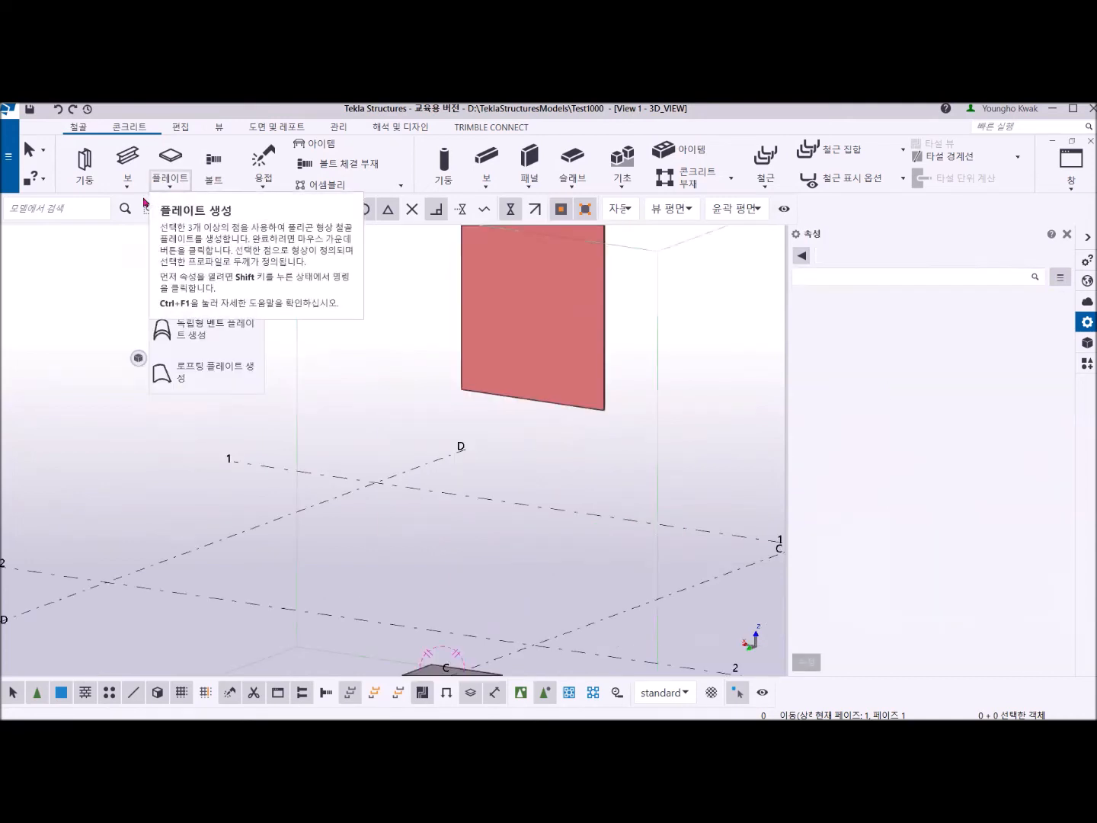
Create a face-based conical bent plate between the column's narrow side face and the long side face of the flat beam.
{"action": "left_click", "coordinate": [182, 288]}
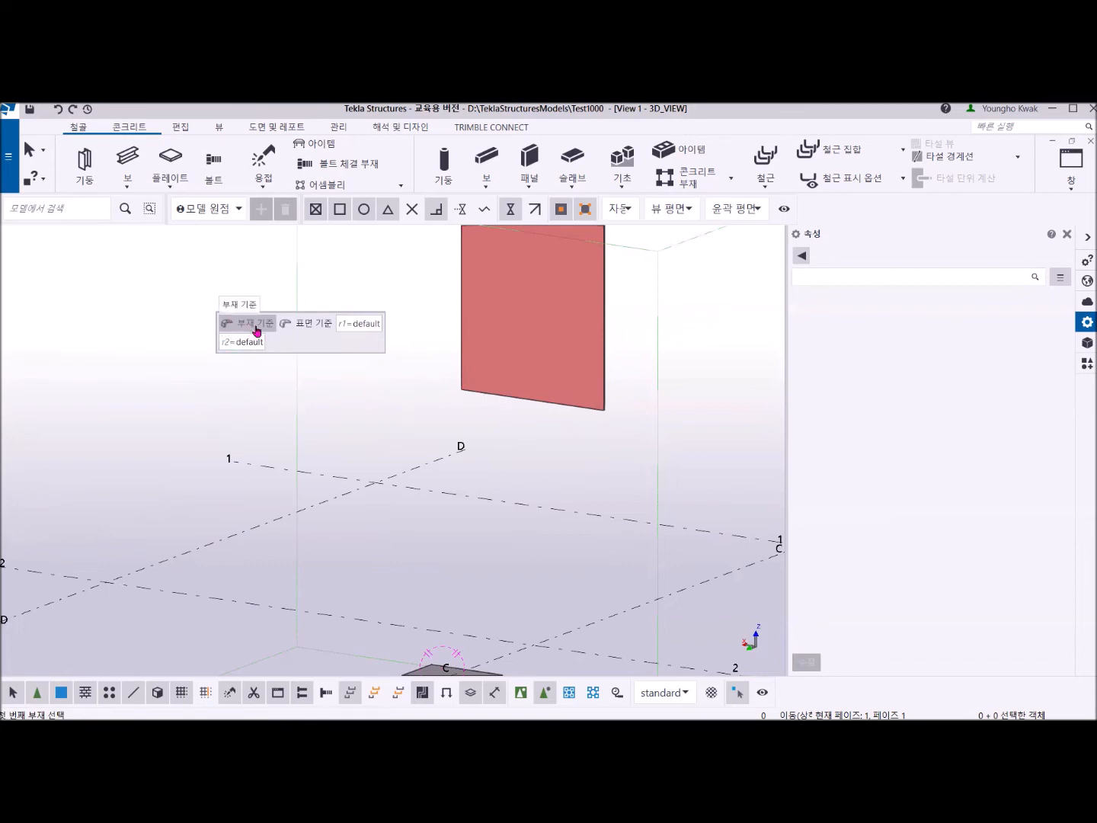
{"action": "left_click", "coordinate": [304, 326]}
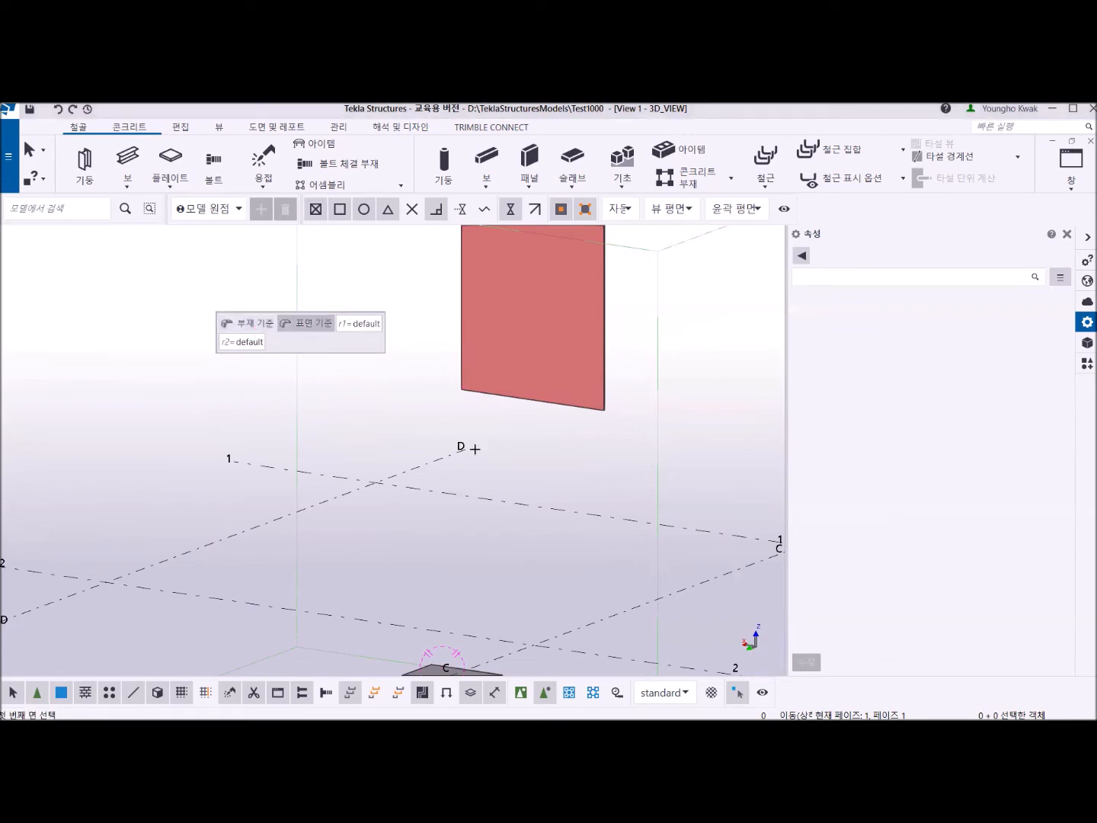
{"action": "scroll", "coordinate": [598, 428], "scroll_direction": "up", "scroll_amount": 5}
{"action": "middle_click_drag", "start_coordinate": [627, 340], "coordinate": [583, 391]}
{"action": "middle_click_drag", "start_coordinate": [527, 510], "coordinate": [534, 391]}
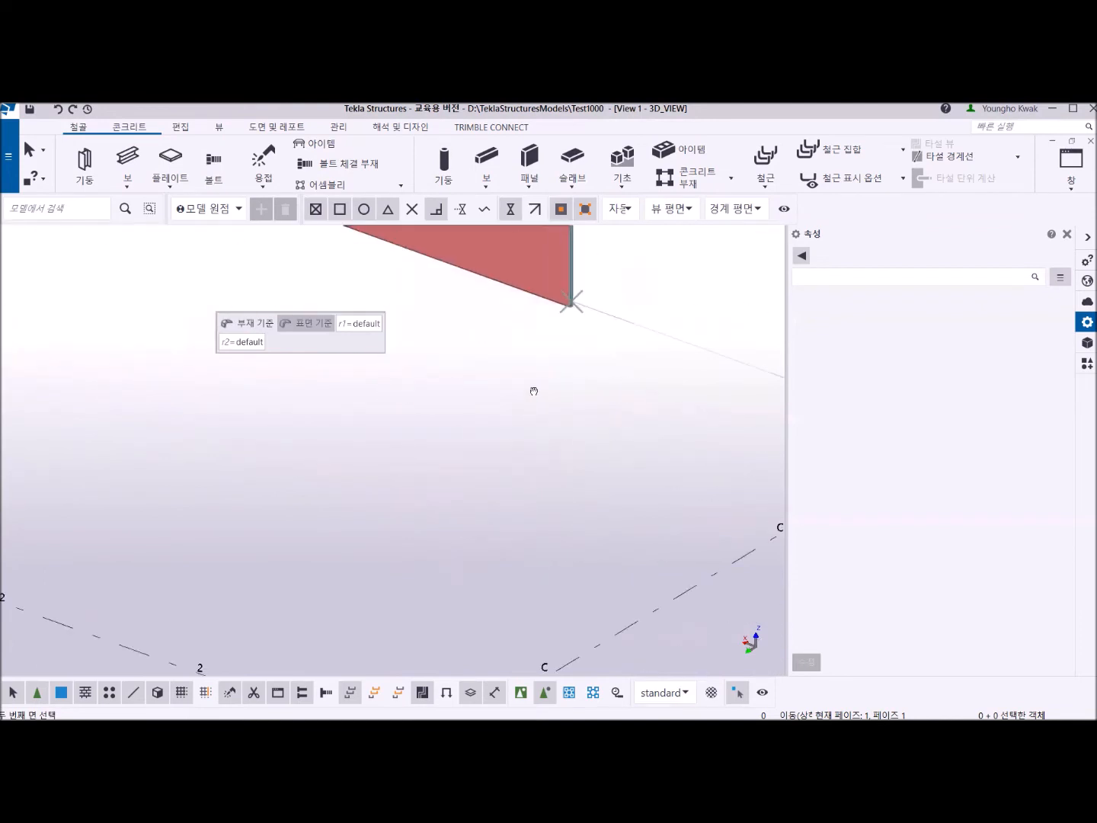
{"action": "scroll", "coordinate": [512, 463], "scroll_direction": "down", "scroll_amount": 5}
{"action": "middle_click_drag", "start_coordinate": [490, 532], "coordinate": [496, 381]}
{"action": "scroll", "coordinate": [443, 457], "scroll_direction": "up", "scroll_amount": 6}
{"action": "scroll", "coordinate": [443, 469], "scroll_direction": "up", "scroll_amount": 2}
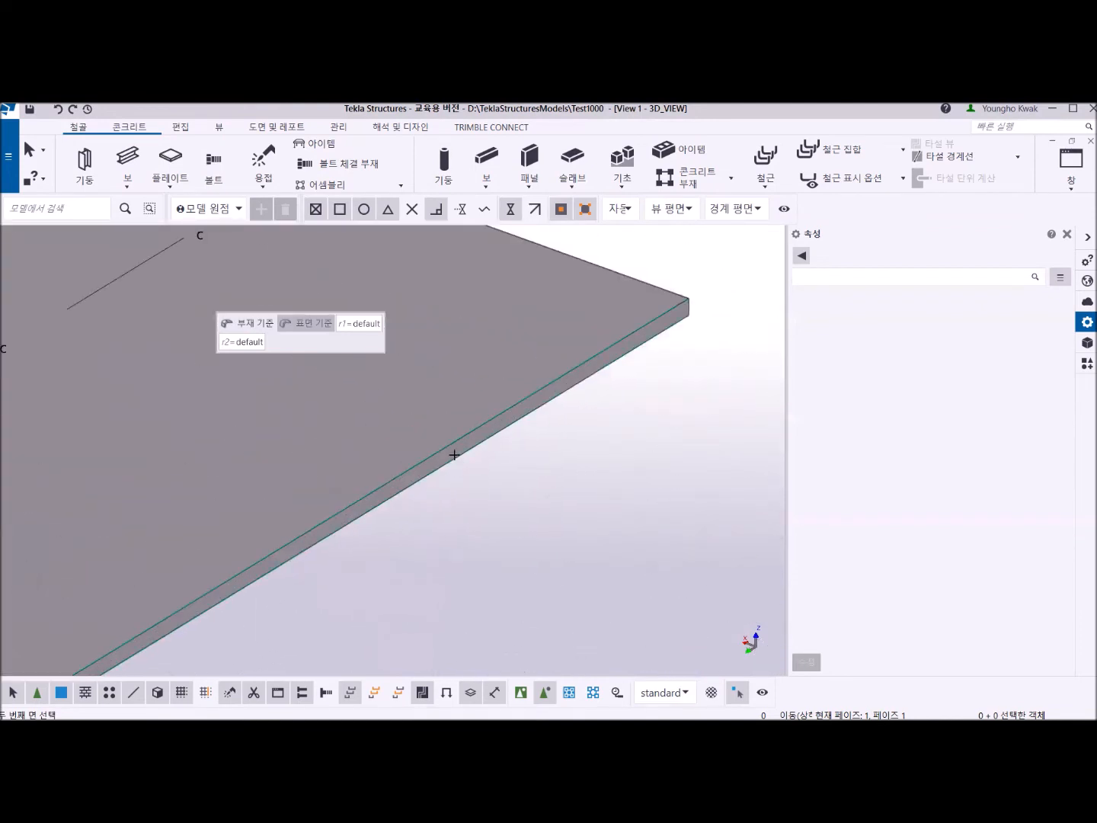
{"action": "left_click", "coordinate": [457, 454]}
{"action": "scroll", "coordinate": [499, 466], "scroll_direction": "down", "scroll_amount": 7}
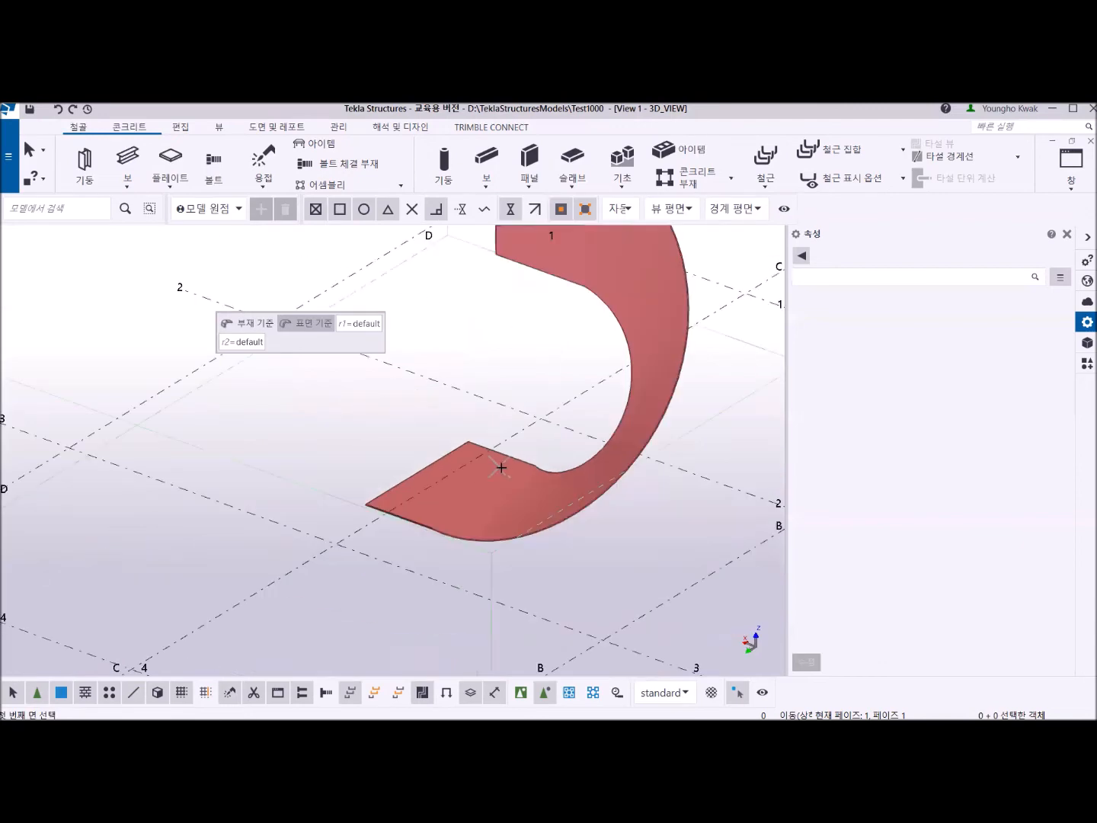
Inspect the conical bent plate, undo it, and end the command.
{"action": "middle_click_drag", "start_coordinate": [575, 480], "coordinate": [511, 565]}
{"action": "mouse_move", "coordinate": [528, 516]}
{"action": "middle_mouse_down", "text": "ctrl"}
{"action": "mouse_move", "coordinate": [435, 525]}
{"action": "mouse_move", "coordinate": [428, 512]}
{"action": "mouse_move", "coordinate": [578, 505]}
{"action": "middle_mouse_up", "text": "ctrl"}
{"action": "key", "text": "ctrl+z"}
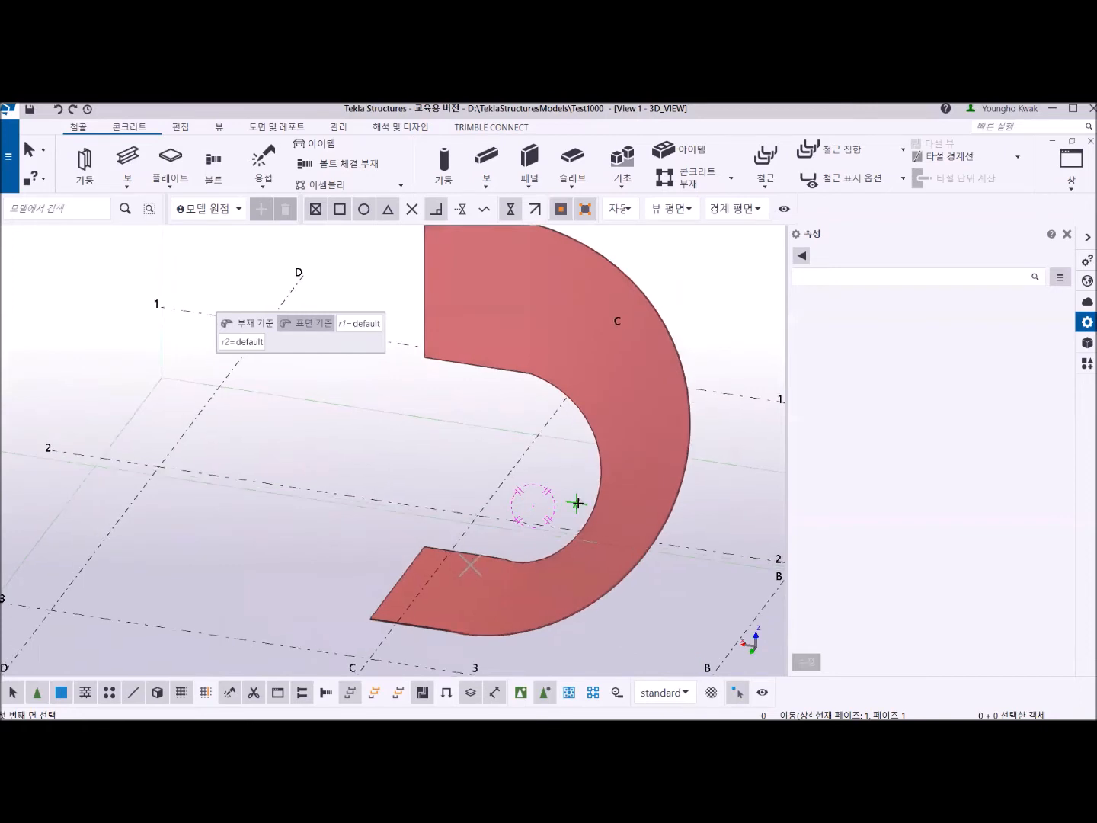
{"action": "middle_click_drag", "start_coordinate": [509, 481], "coordinate": [456, 527]}
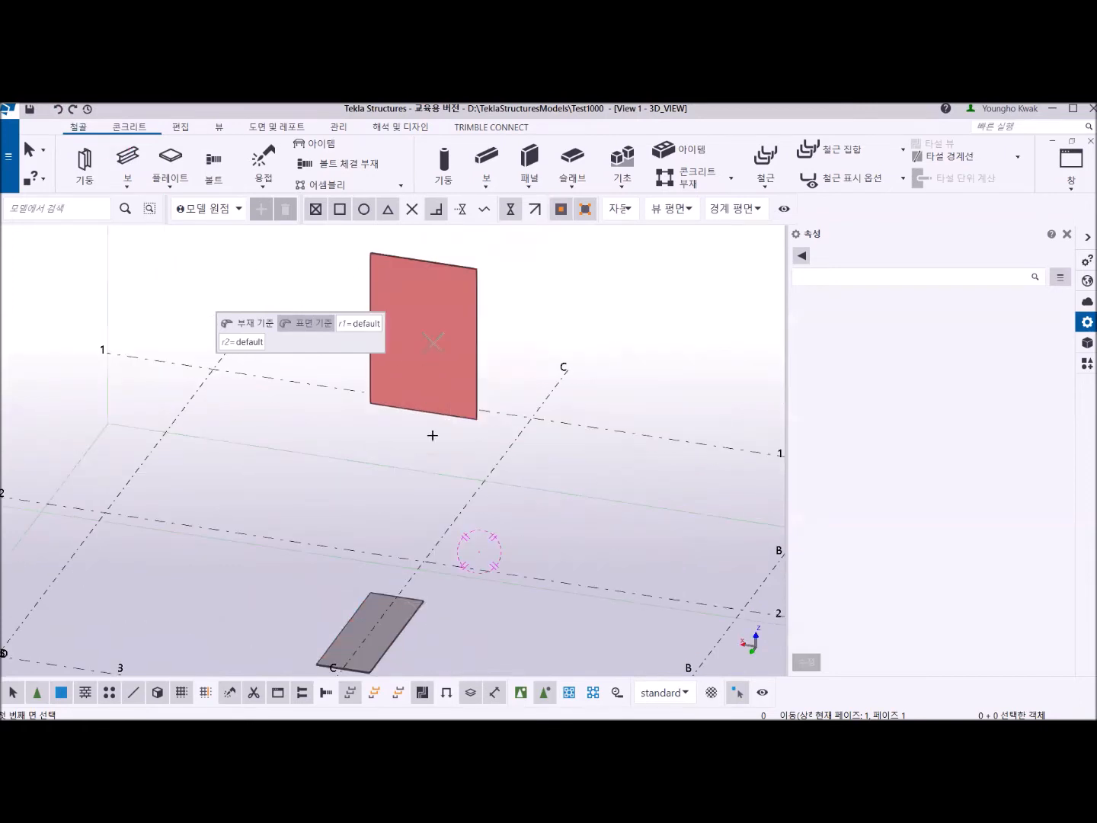
{"action": "scroll", "coordinate": [457, 427], "scroll_direction": "up", "scroll_amount": 3}
{"action": "scroll", "coordinate": [462, 442], "scroll_direction": "down", "scroll_amount": 3}
{"action": "middle_click_drag", "start_coordinate": [463, 442], "coordinate": [513, 570], "text": "ctrl"}
{"action": "scroll", "coordinate": [487, 546], "scroll_direction": "up", "scroll_amount": 2}
{"action": "right_click", "coordinate": [238, 405]}
{"action": "left_click", "coordinate": [259, 411]}
Try thicker profiles FLT2000*200 and FLT2000*2000 on the raised column.
{"action": "scroll", "coordinate": [436, 511], "scroll_direction": "down", "scroll_amount": 5}
{"action": "scroll", "coordinate": [442, 506], "scroll_direction": "up", "scroll_amount": 4}
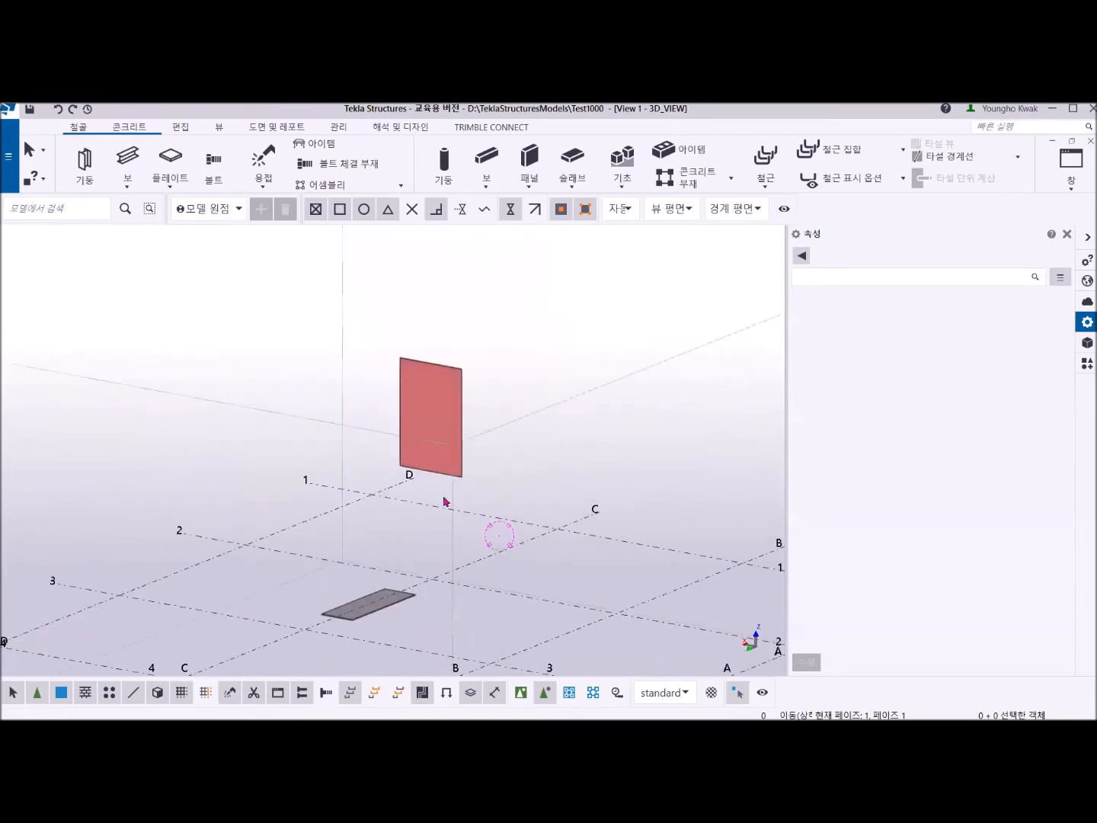
{"action": "scroll", "coordinate": [446, 435], "scroll_direction": "down", "scroll_amount": 3}
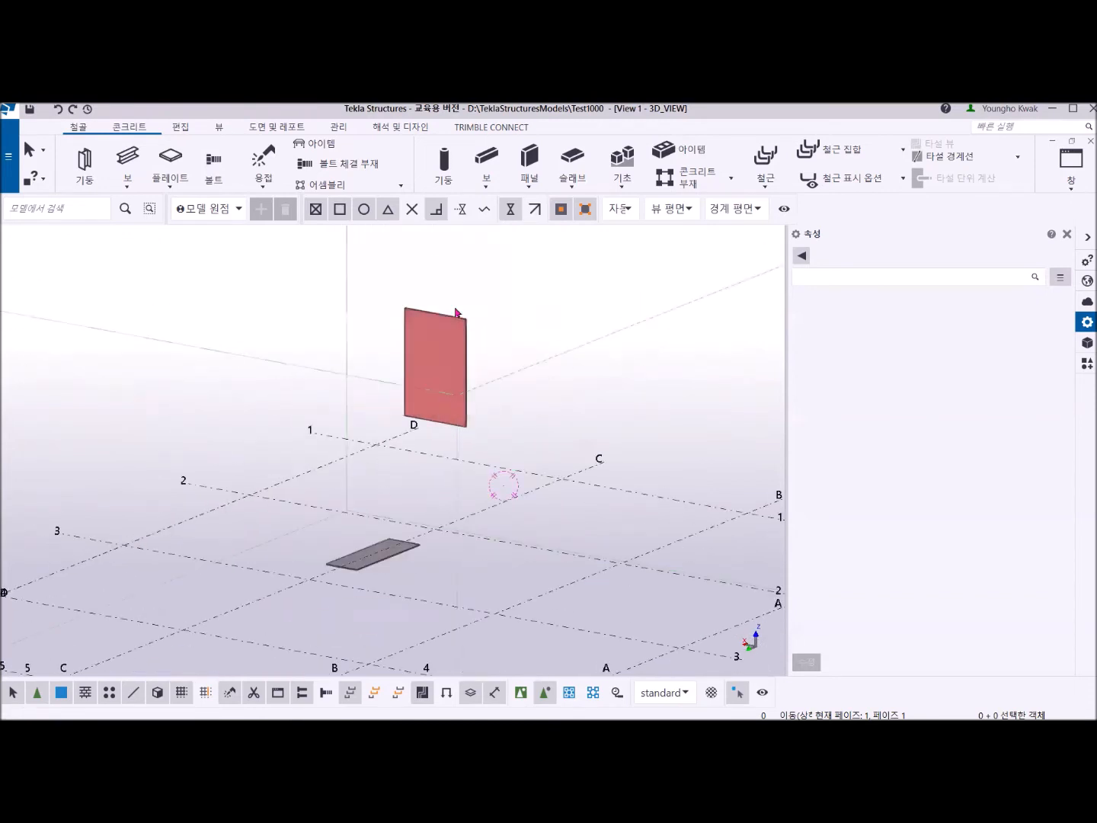
{"action": "left_click", "coordinate": [439, 344]}
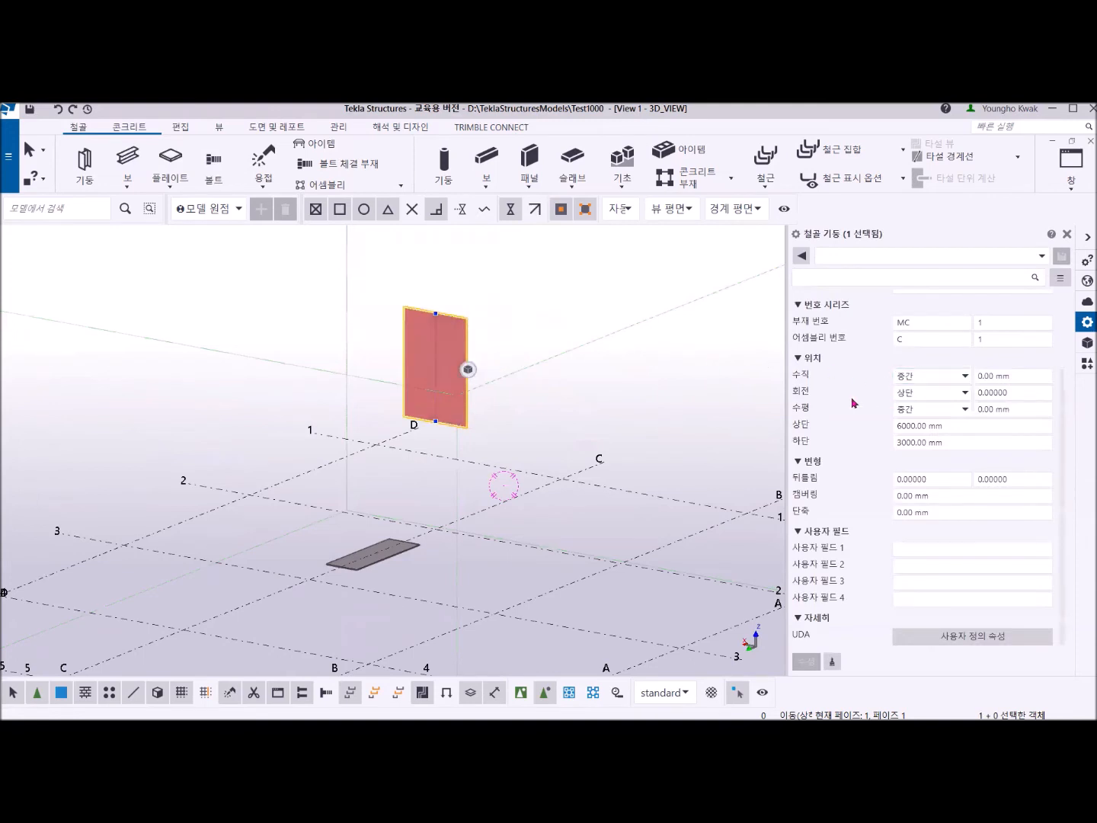
{"action": "scroll", "coordinate": [955, 395], "scroll_direction": "up", "scroll_amount": 3}
{"action": "left_click", "coordinate": [962, 336]}
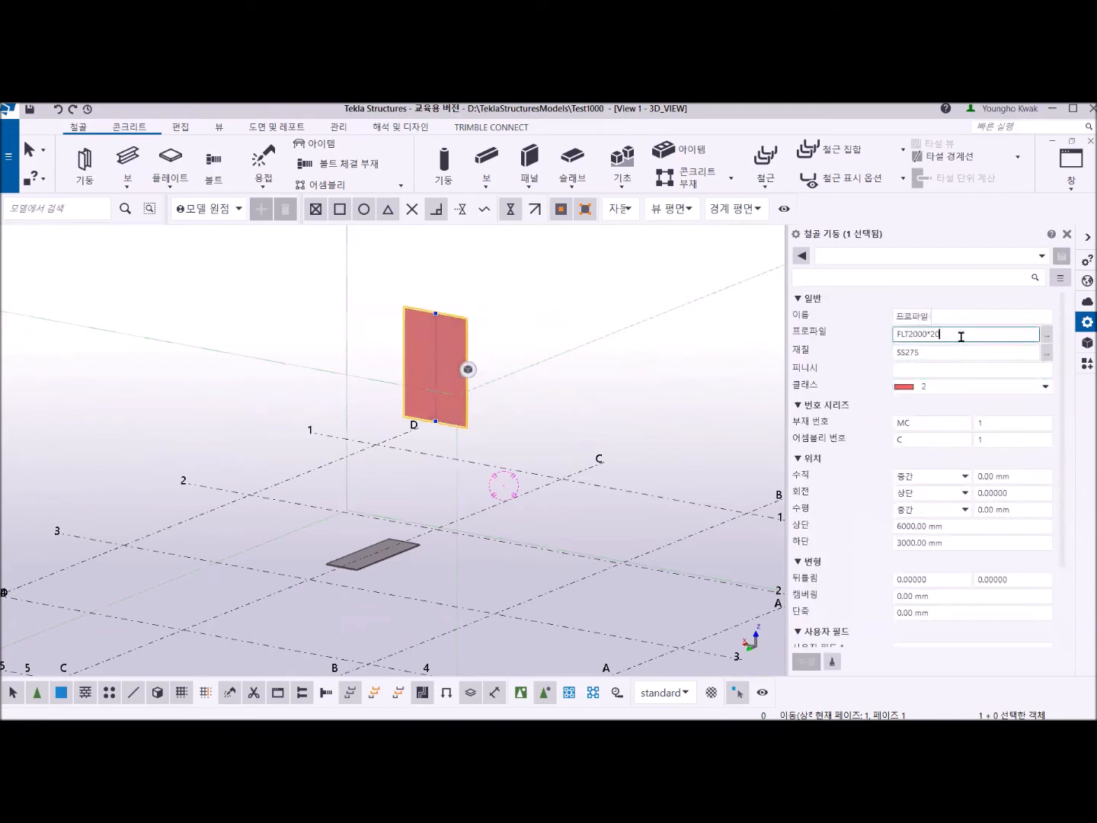
{"action": "type", "text": "0"}
{"action": "key", "text": "Return"}
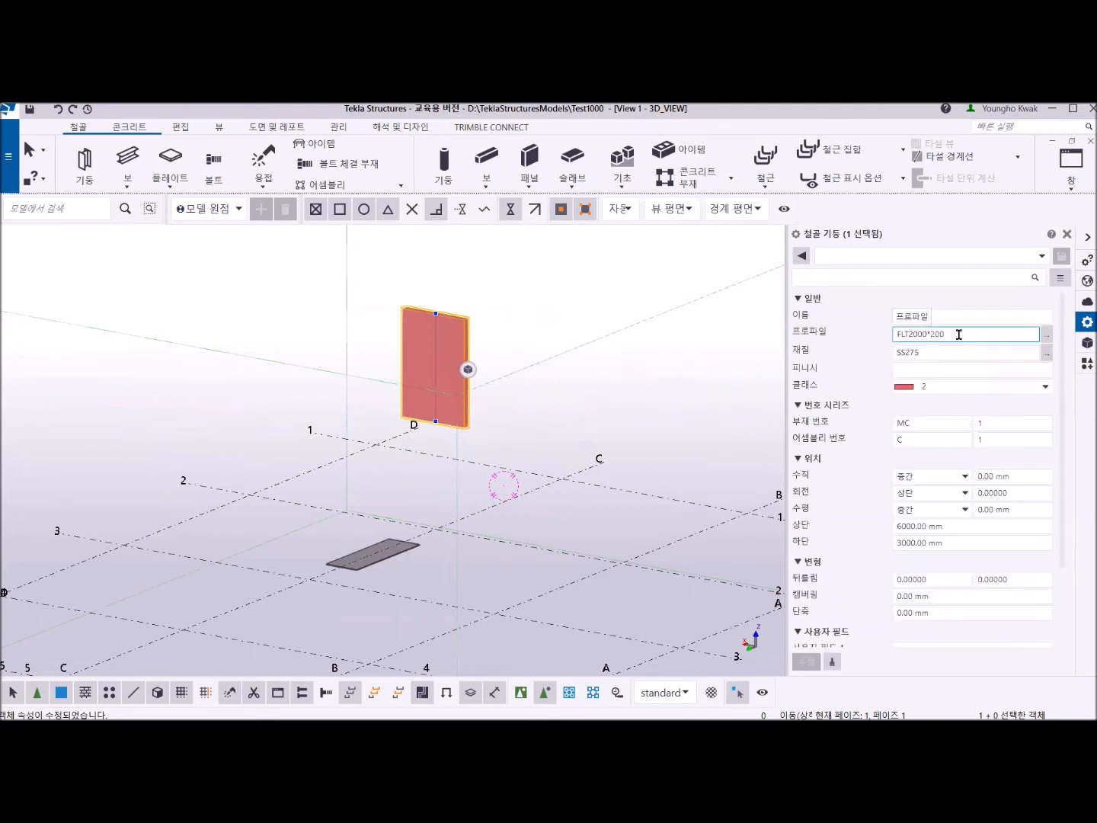
{"action": "type", "text": "0"}
{"action": "key", "text": "Return"}
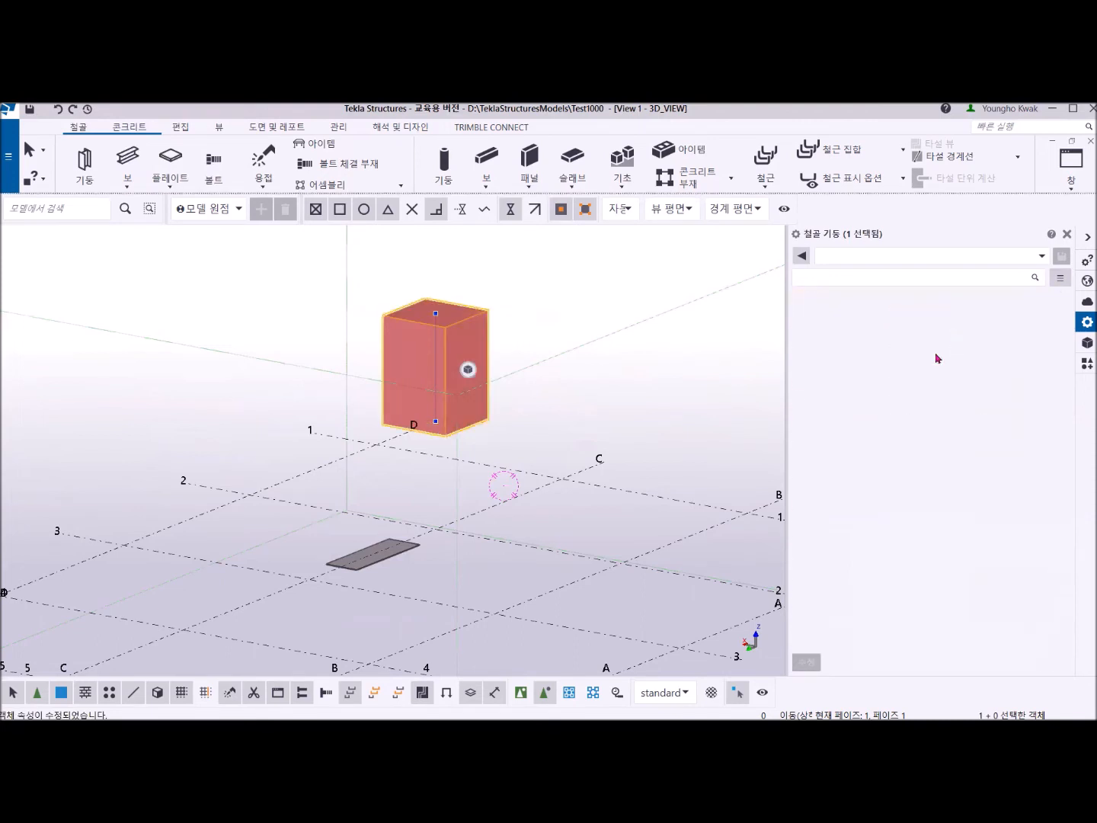
Set the selected column's profile to FLT2000*500.
{"action": "left_click", "coordinate": [970, 347]}
{"action": "left_click", "coordinate": [951, 333]}
{"action": "left_click_drag", "start_coordinate": [950, 333], "coordinate": [933, 333]}
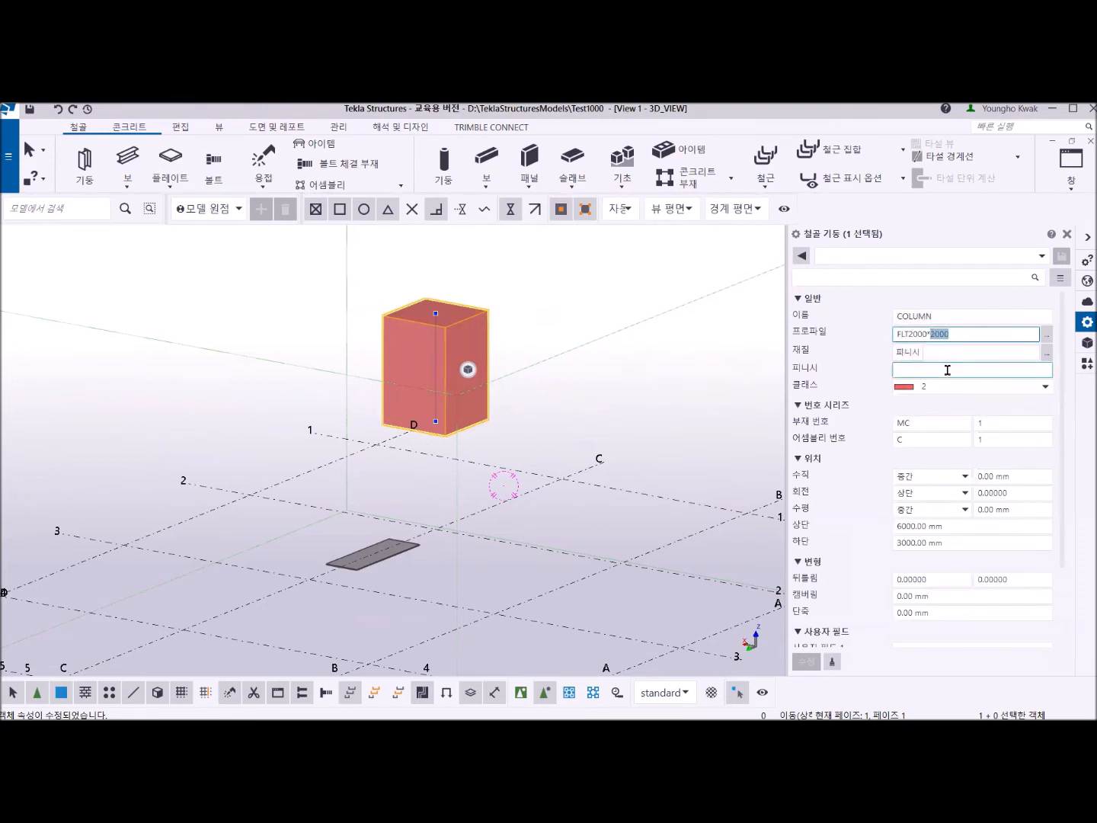
{"action": "type", "text": "500"}
{"action": "key", "text": "Return"}
Change the flat beam's profile to FLT1000*400 and clear the selection.
{"action": "left_click", "coordinate": [389, 561]}
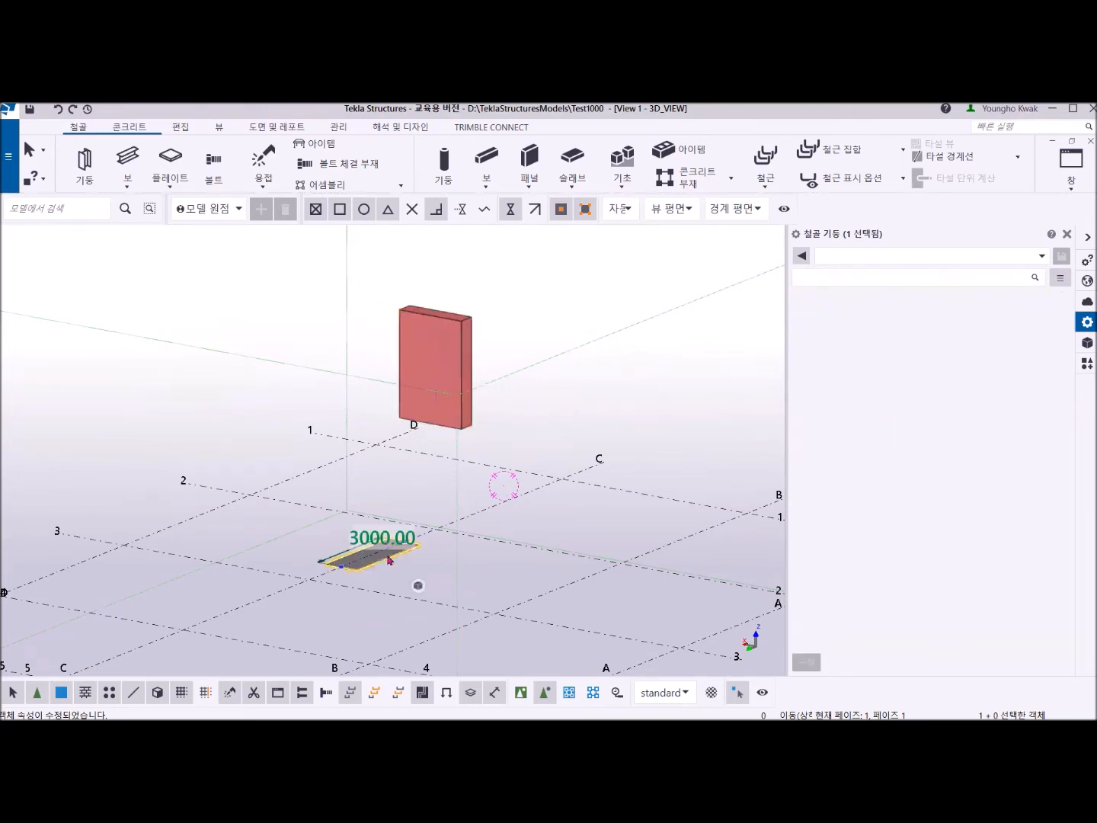
{"action": "left_click", "coordinate": [950, 331]}
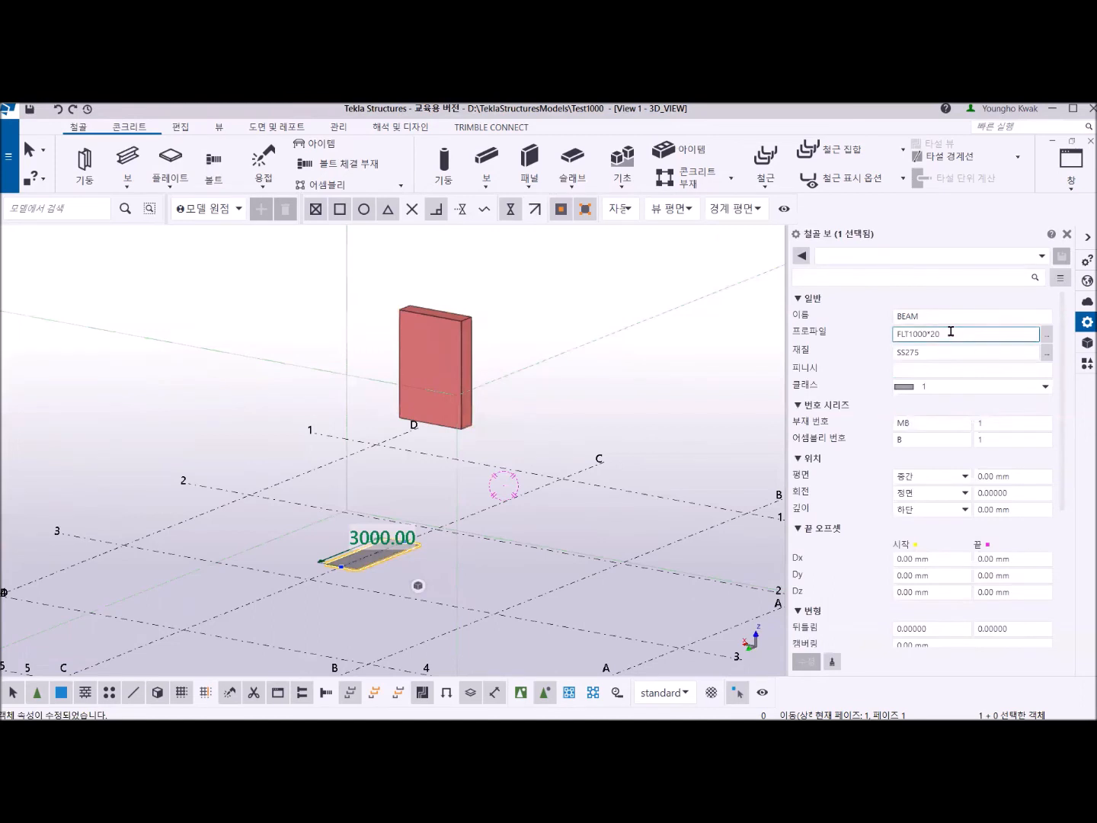
{"action": "key", "text": "BackSpace"}
{"action": "key", "text": "BackSpace"}
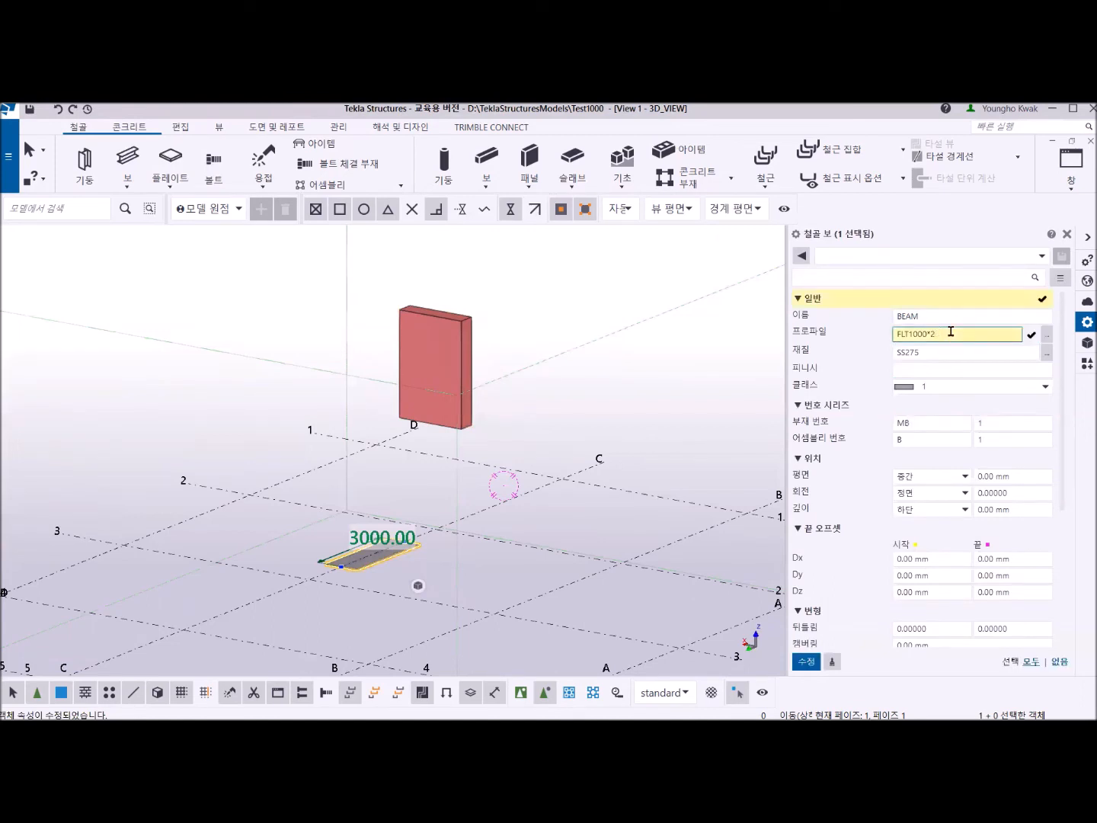
{"action": "type", "text": "400"}
{"action": "key", "text": "Return"}
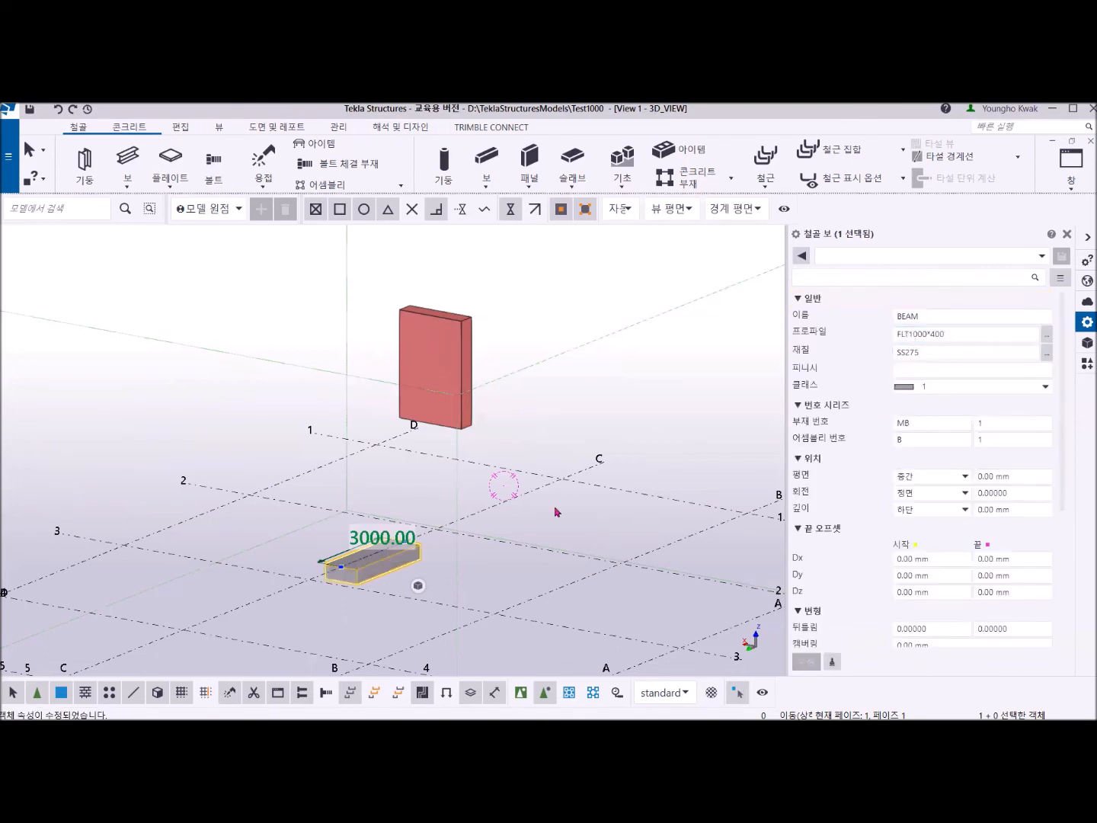
{"action": "left_click", "coordinate": [424, 466]}
Start a face-based conical bent plate and pick the bottom face of the thickened column as its first face.
{"action": "scroll", "coordinate": [425, 547], "scroll_direction": "up", "scroll_amount": 3}
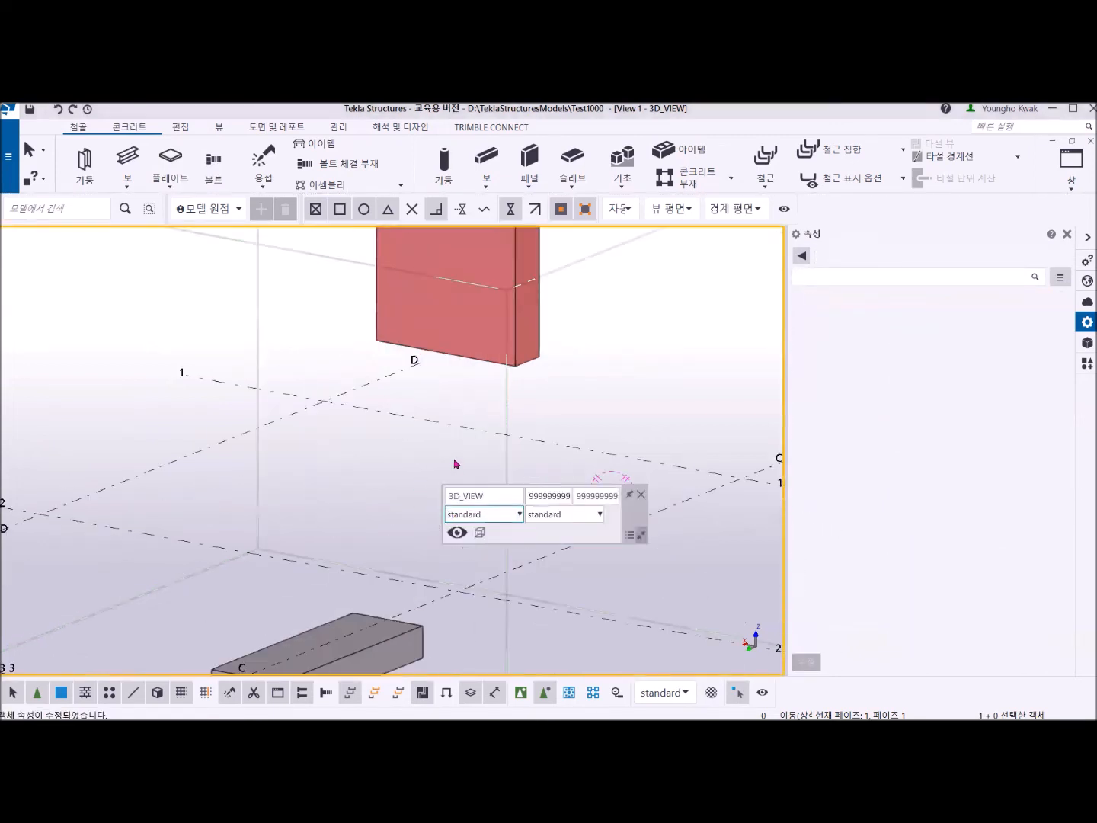
{"action": "scroll", "coordinate": [449, 517], "scroll_direction": "down", "scroll_amount": 3}
{"action": "middle_click_drag", "start_coordinate": [430, 567], "coordinate": [462, 482], "text": "ctrl"}
{"action": "scroll", "coordinate": [449, 472], "scroll_direction": "up", "scroll_amount": 5}
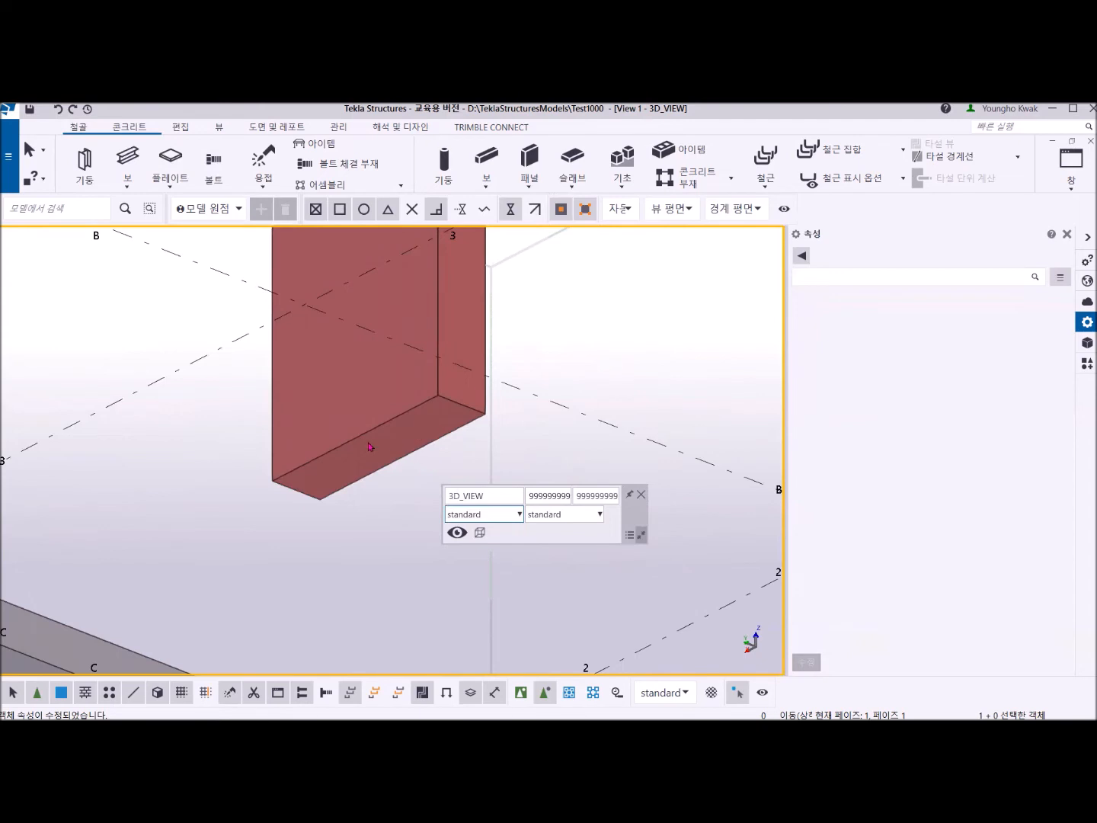
{"action": "left_click", "coordinate": [255, 345]}
{"action": "left_click", "coordinate": [170, 177]}
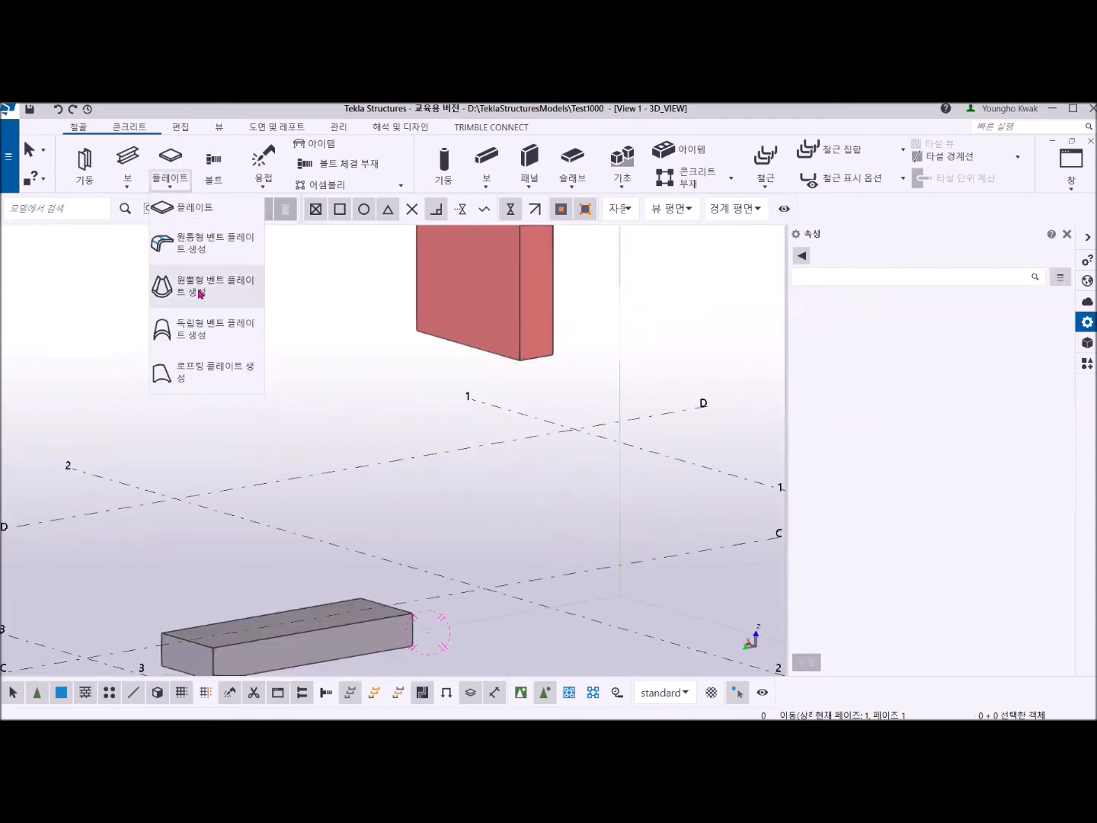
{"action": "left_click", "coordinate": [199, 287]}
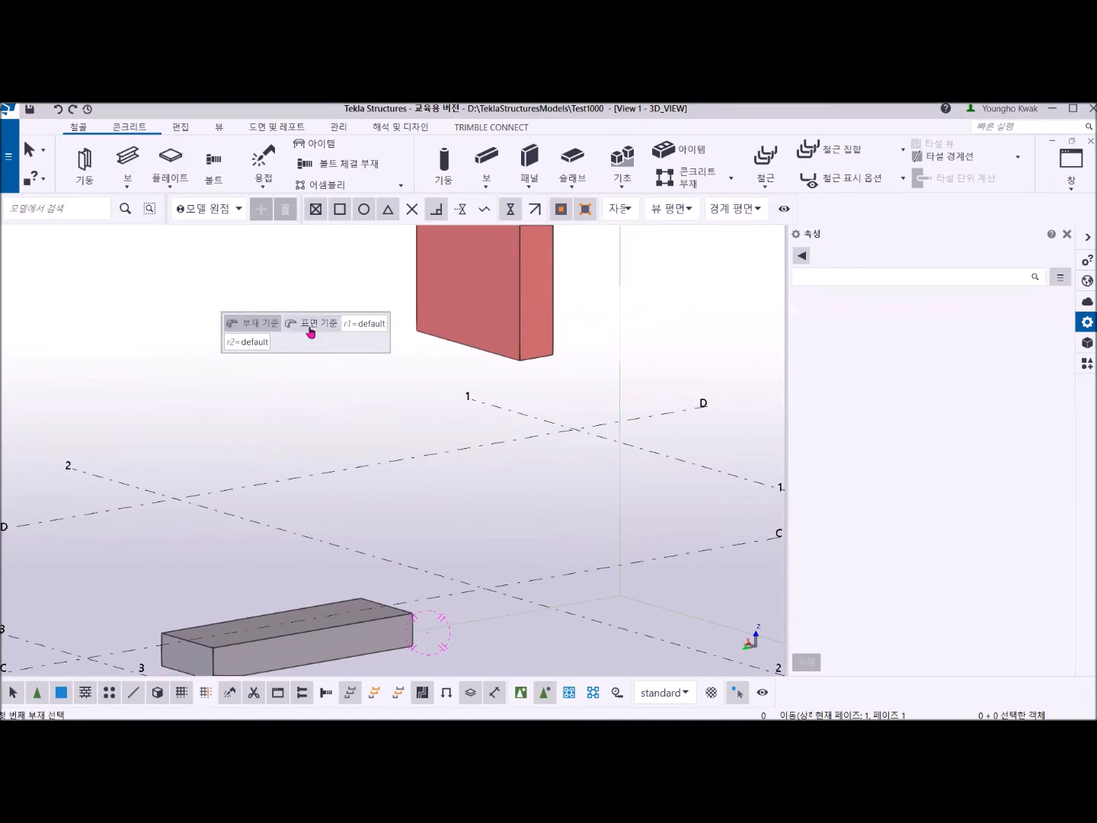
{"action": "left_click", "coordinate": [310, 326]}
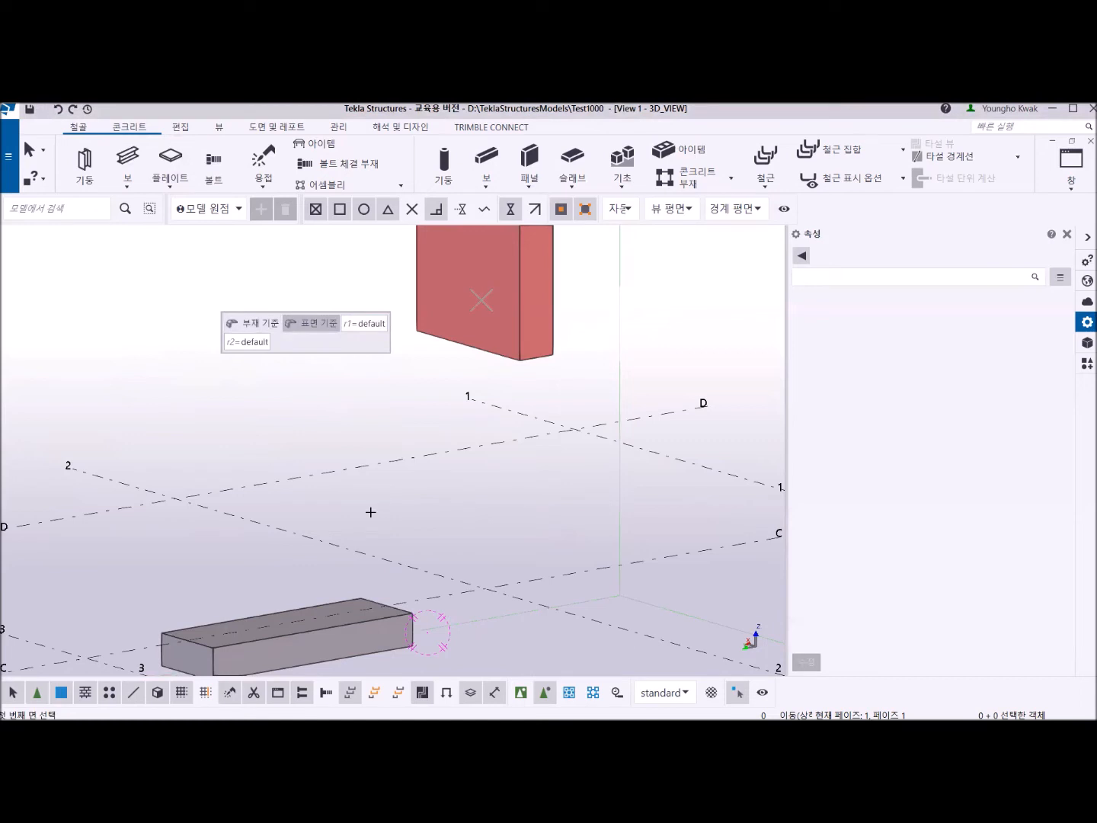
{"action": "scroll", "coordinate": [515, 374], "scroll_direction": "up", "scroll_amount": 4}
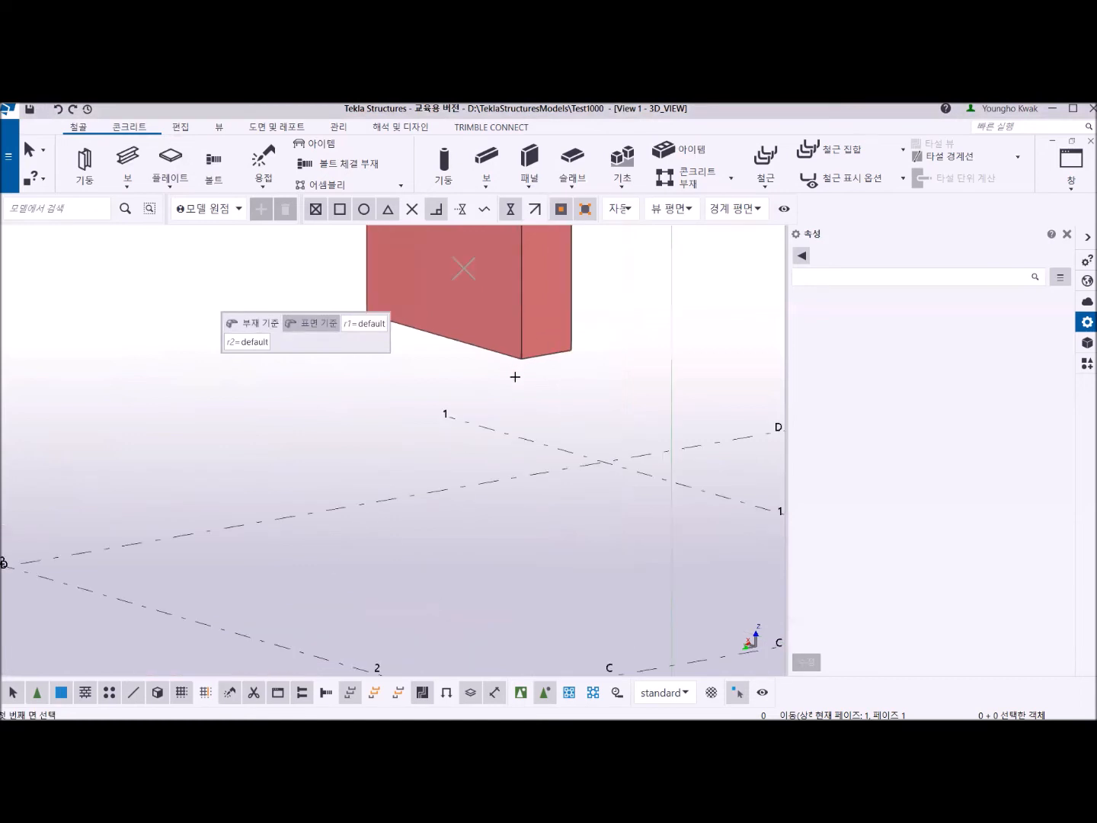
{"action": "middle_click_drag", "start_coordinate": [514, 374], "coordinate": [476, 529]}
{"action": "scroll", "coordinate": [480, 509], "scroll_direction": "down", "scroll_amount": 5}
{"action": "middle_click_drag", "start_coordinate": [366, 456], "coordinate": [622, 698]}
{"action": "middle_click_drag", "start_coordinate": [464, 528], "coordinate": [462, 443], "text": "ctrl"}
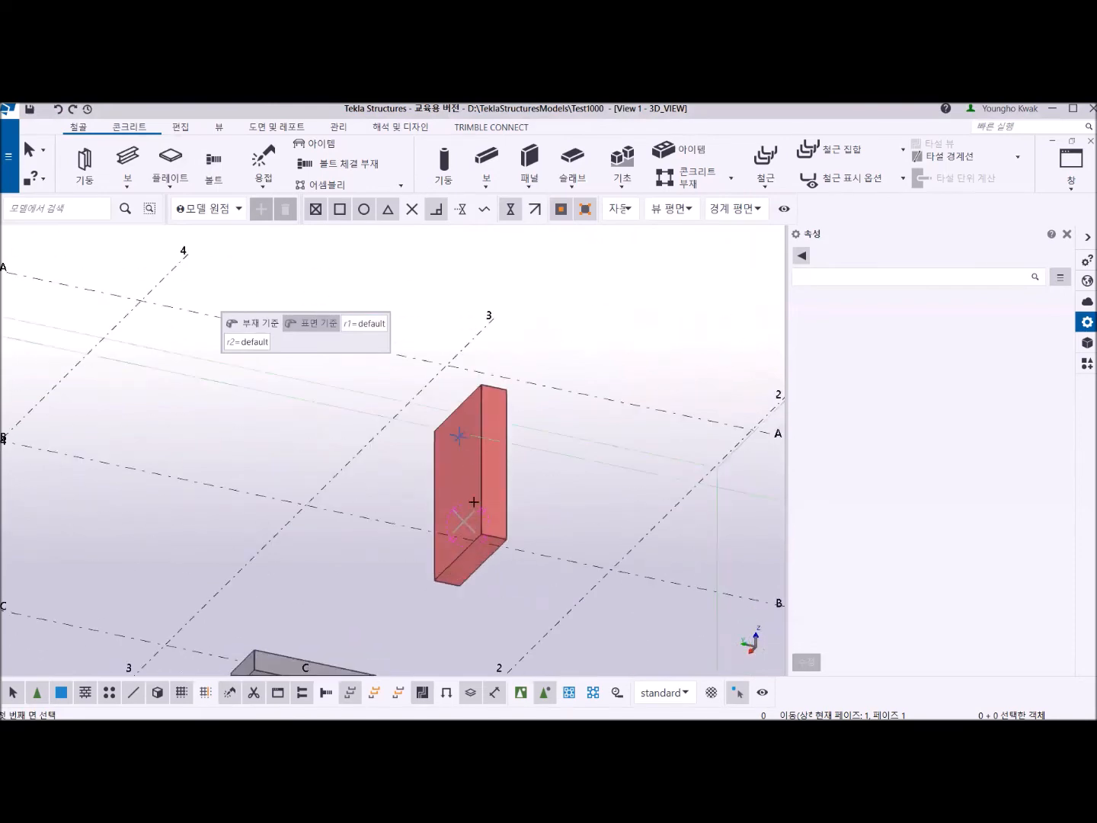
{"action": "scroll", "coordinate": [482, 565], "scroll_direction": "up", "scroll_amount": 2}
{"action": "scroll", "coordinate": [481, 565], "scroll_direction": "up", "scroll_amount": 2}
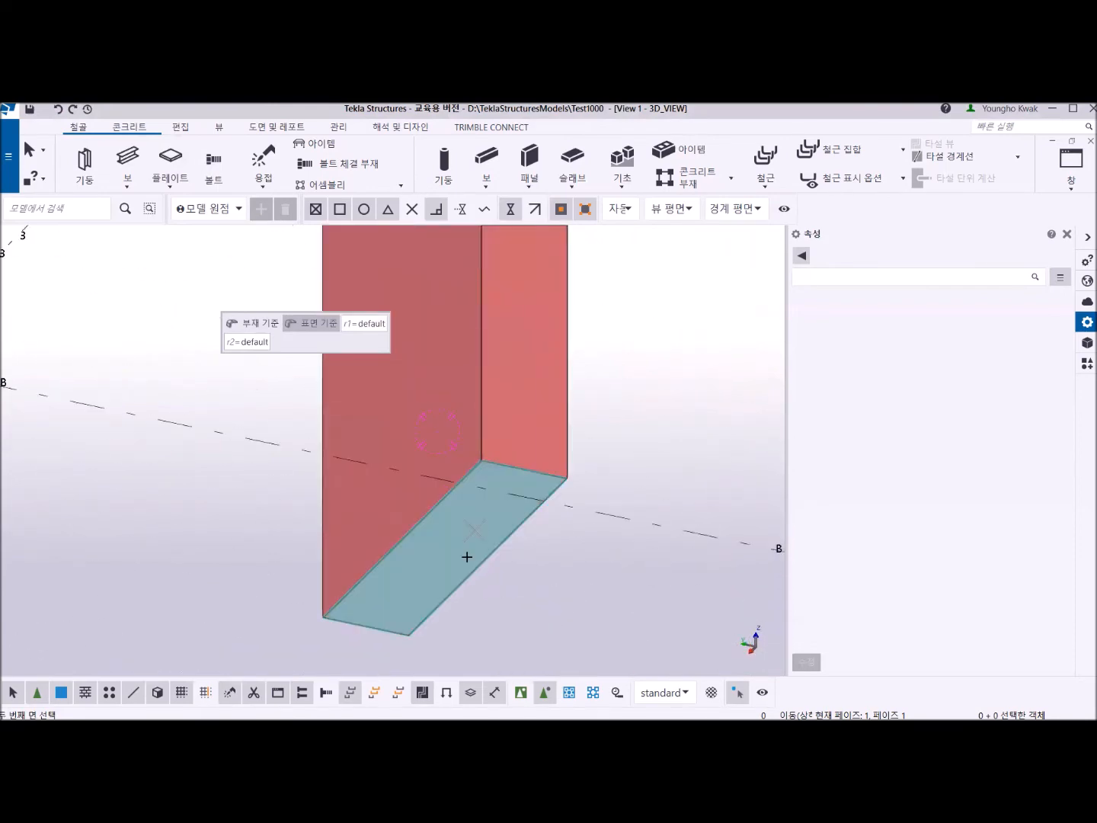
{"action": "left_click", "coordinate": [466, 559]}
Complete the conical bent plate at the end face of the beam and end the command.
{"action": "scroll", "coordinate": [463, 559], "scroll_direction": "down", "scroll_amount": 5}
{"action": "middle_click_drag", "start_coordinate": [452, 628], "coordinate": [329, 689], "text": "ctrl"}
{"action": "scroll", "coordinate": [459, 653], "scroll_direction": "up", "scroll_amount": 6}
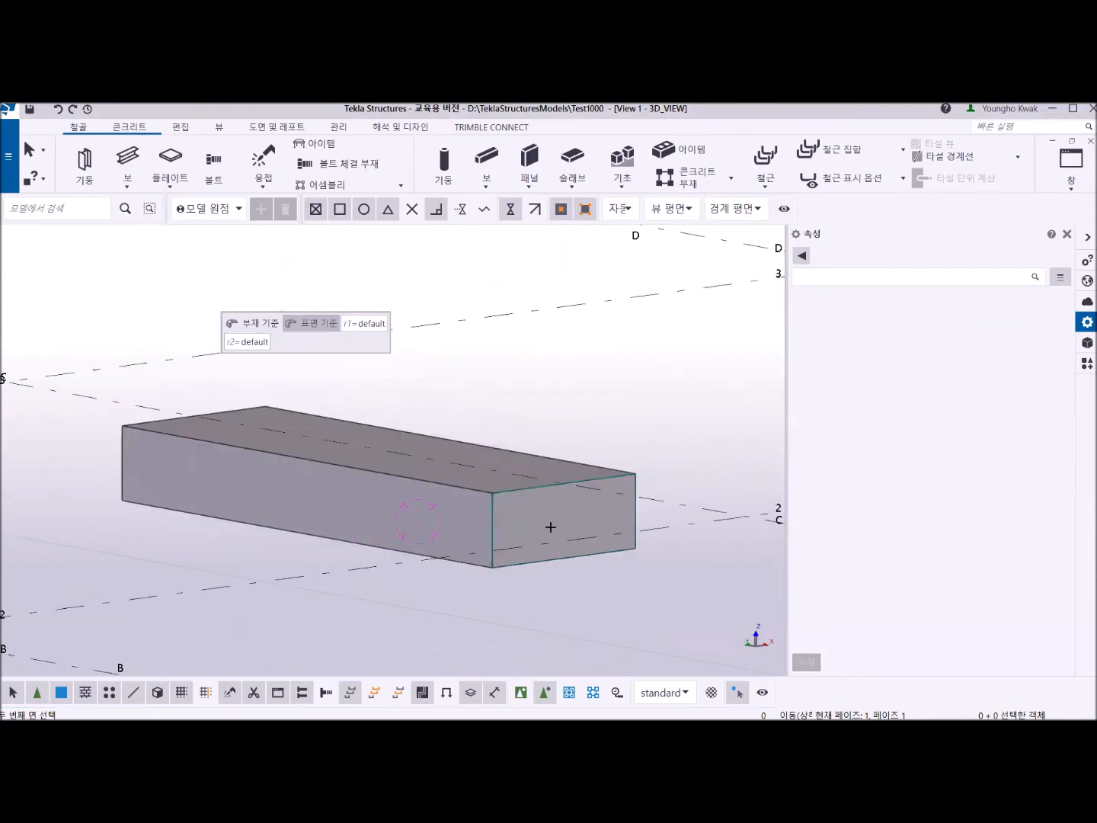
{"action": "left_click", "coordinate": [551, 527]}
{"action": "middle_click_drag", "start_coordinate": [457, 554], "coordinate": [700, 573], "text": "ctrl"}
{"action": "scroll", "coordinate": [591, 519], "scroll_direction": "down", "scroll_amount": 3}
{"action": "middle_click_drag", "start_coordinate": [584, 518], "coordinate": [441, 570]}
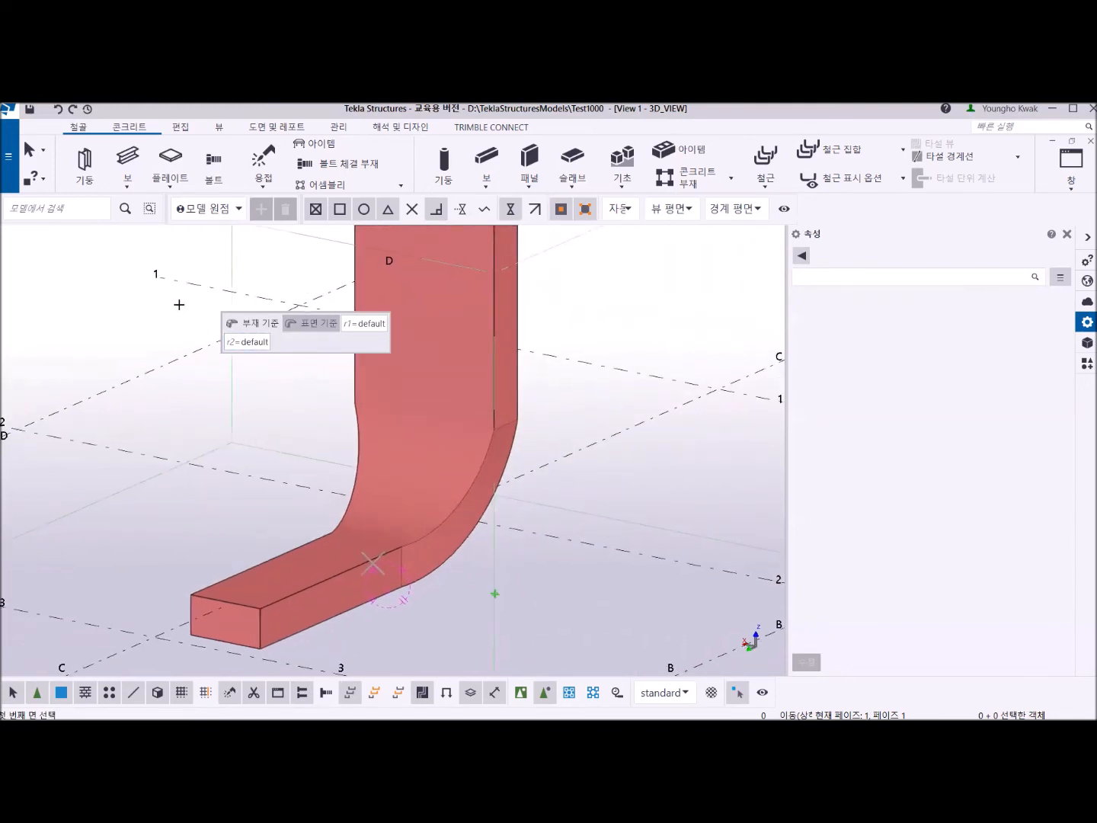
{"action": "right_click", "coordinate": [102, 285]}
{"action": "left_click", "coordinate": [137, 295]}
{"action": "scroll", "coordinate": [343, 465], "scroll_direction": "down", "scroll_amount": 5}
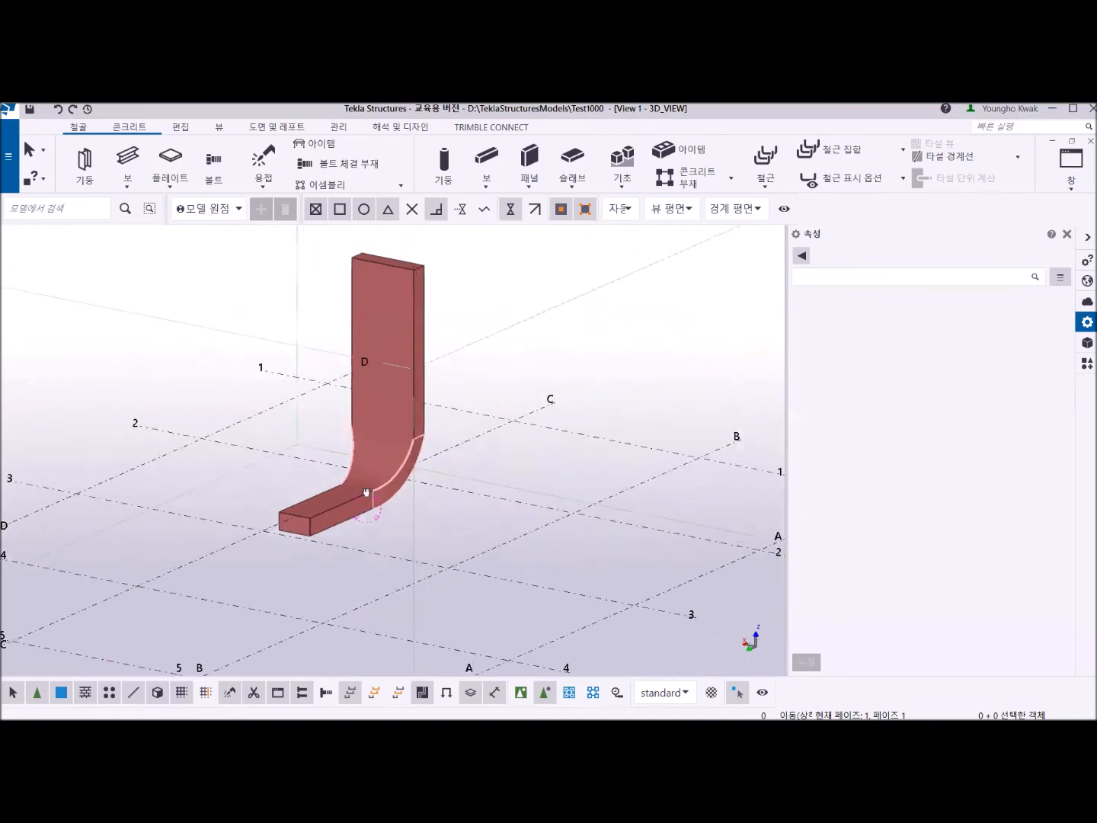
Define a standalone bent plate's base arc centred at grid intersection C-4, radius about 2600 mm, sweeping 90° from grid line 4 to line C.
{"action": "left_click", "coordinate": [482, 497]}
{"action": "scroll", "coordinate": [481, 499], "scroll_direction": "down", "scroll_amount": 3}
{"action": "middle_click_drag", "start_coordinate": [431, 493], "coordinate": [342, 442]}
{"action": "left_click", "coordinate": [174, 190]}
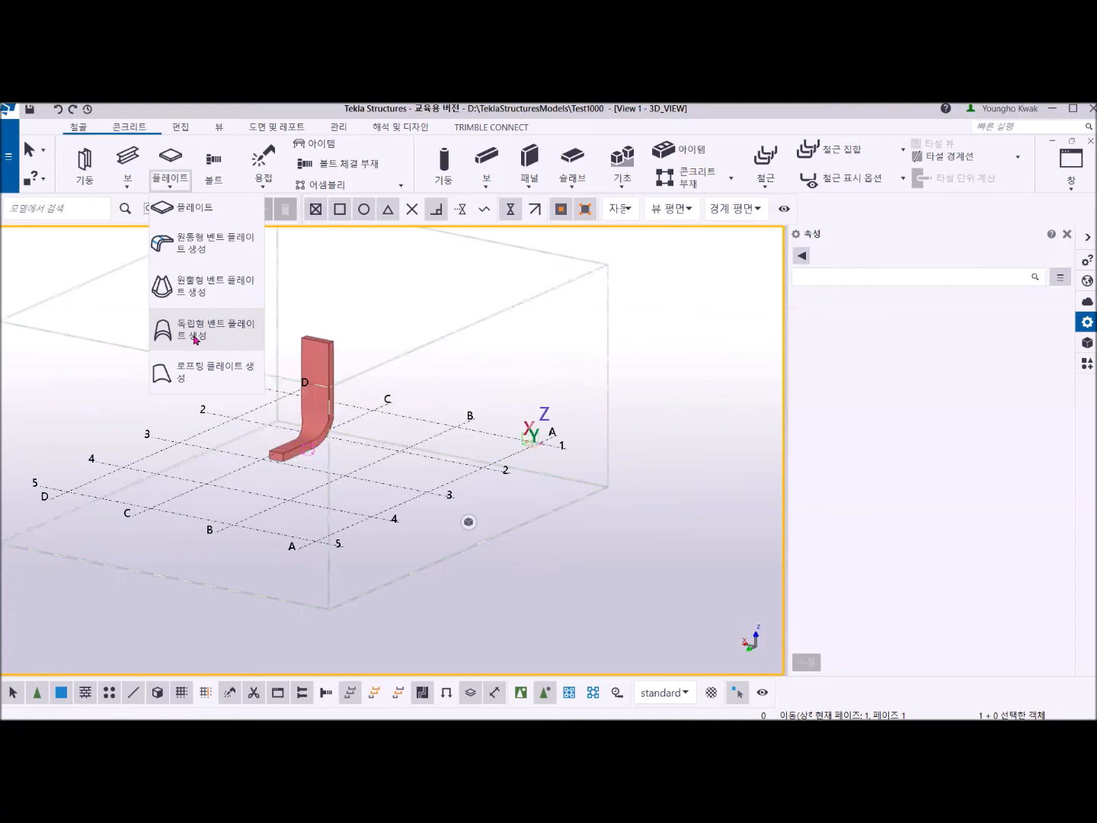
{"action": "left_click", "coordinate": [195, 339]}
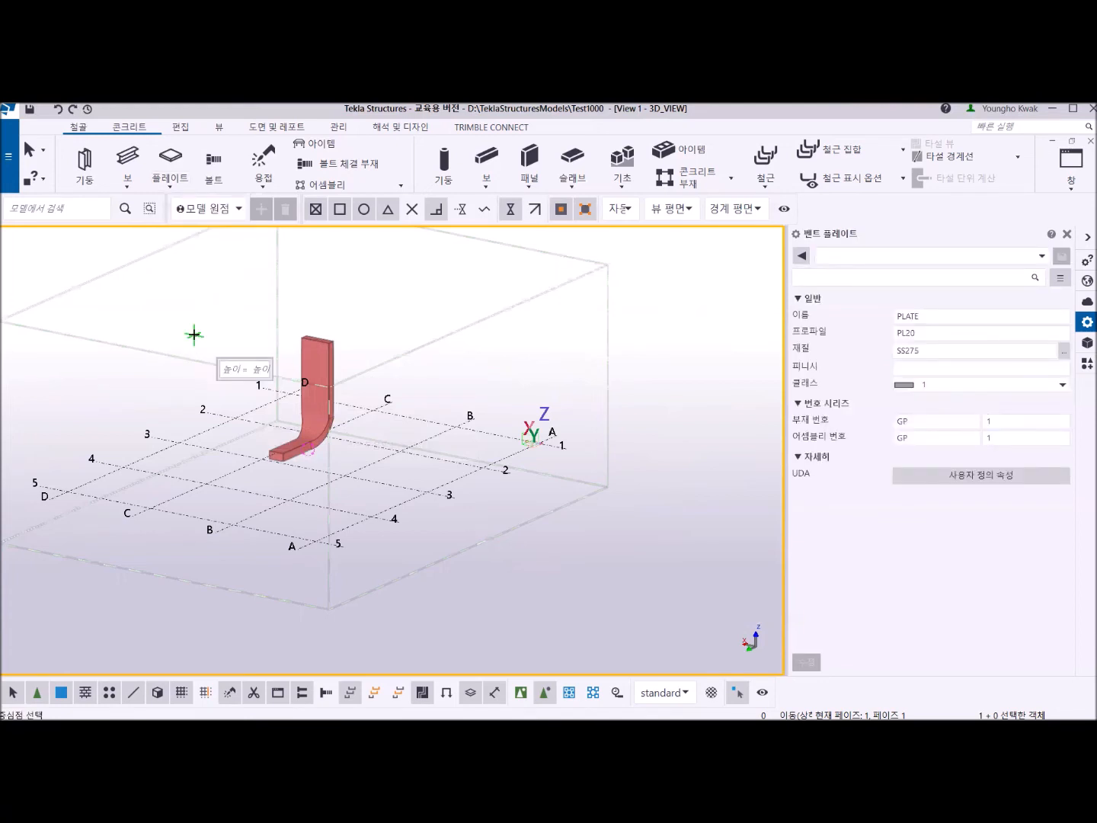
{"action": "middle_click_drag", "start_coordinate": [174, 397], "coordinate": [292, 328]}
{"action": "scroll", "coordinate": [297, 412], "scroll_direction": "up", "scroll_amount": 2}
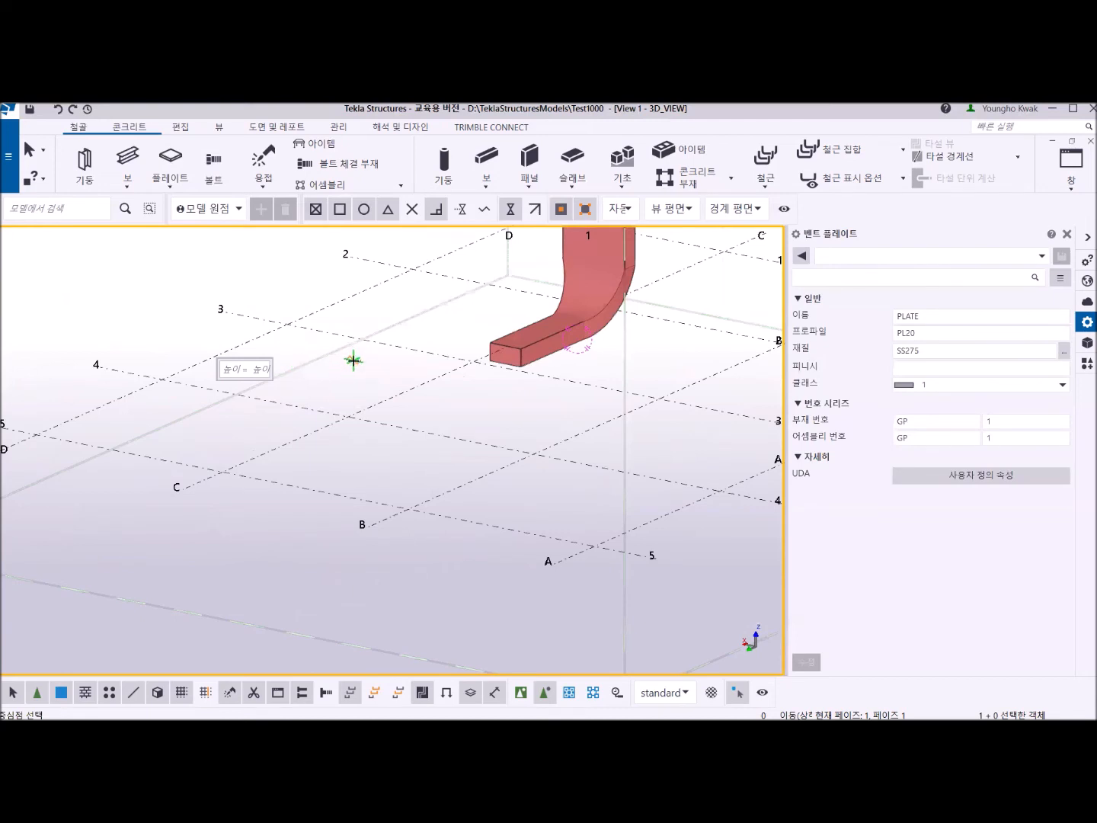
{"action": "left_click", "coordinate": [347, 417]}
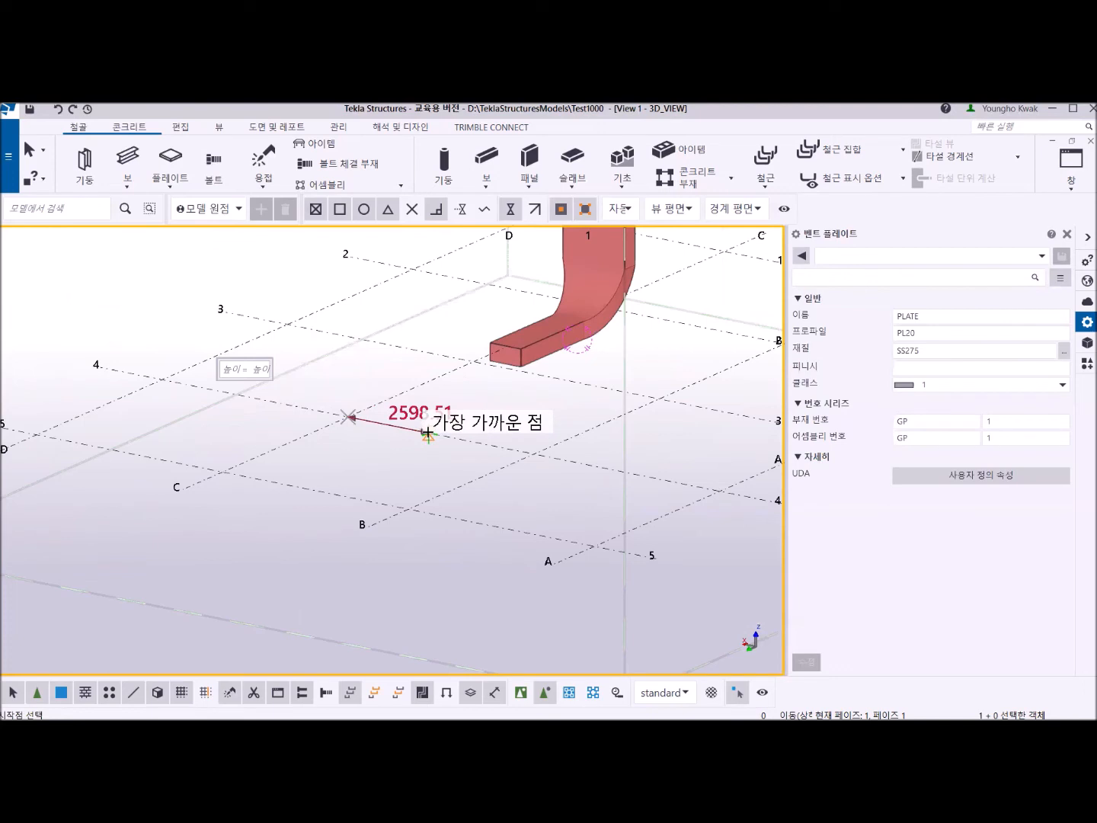
{"action": "left_click", "coordinate": [428, 433]}
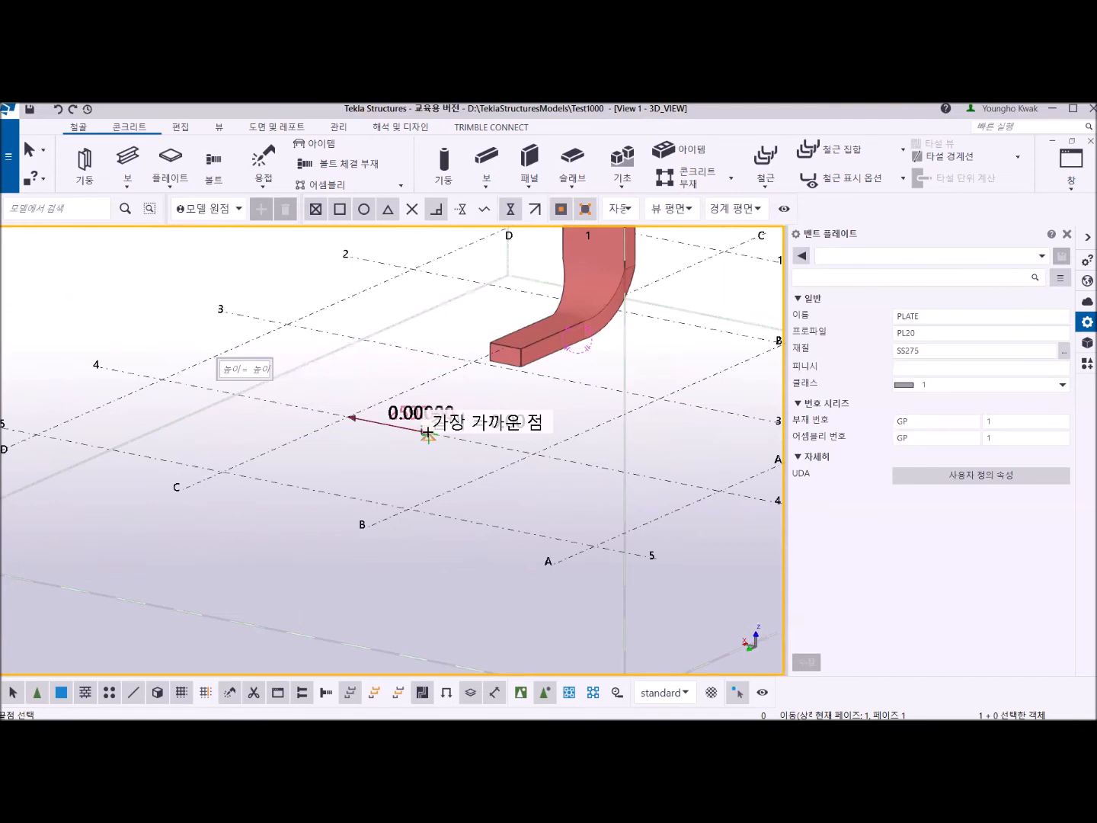
{"action": "scroll", "coordinate": [411, 472], "scroll_direction": "up", "scroll_amount": 3}
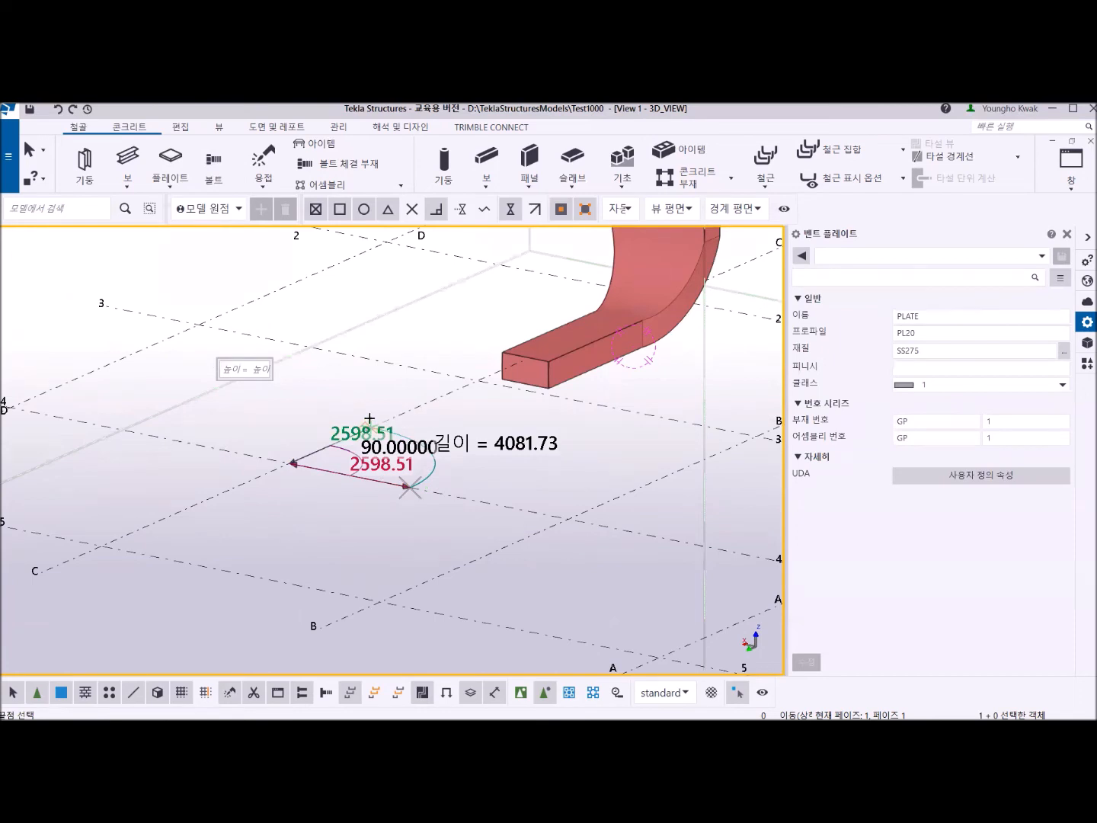
{"action": "left_click", "coordinate": [367, 424]}
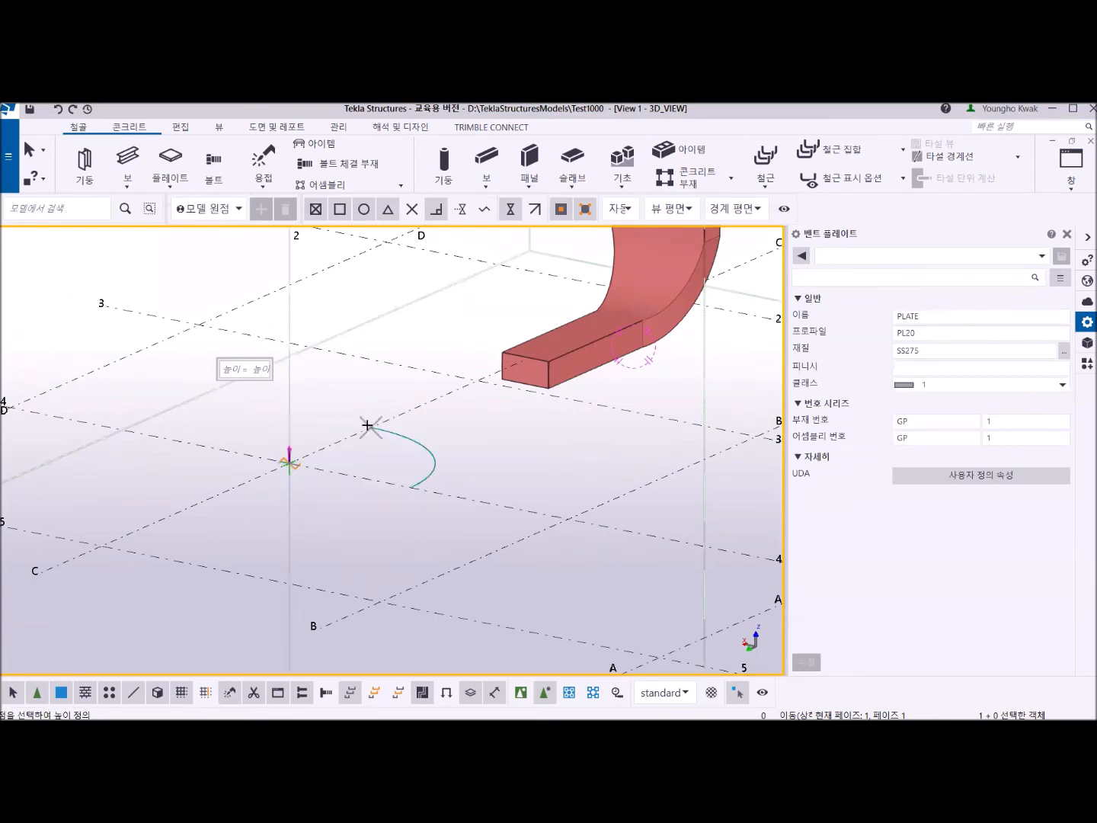
Give the standalone bent plate a height of 3000 mm with matching top and bottom arcs, and create it.
{"action": "scroll", "coordinate": [367, 424], "scroll_direction": "down", "scroll_amount": 3}
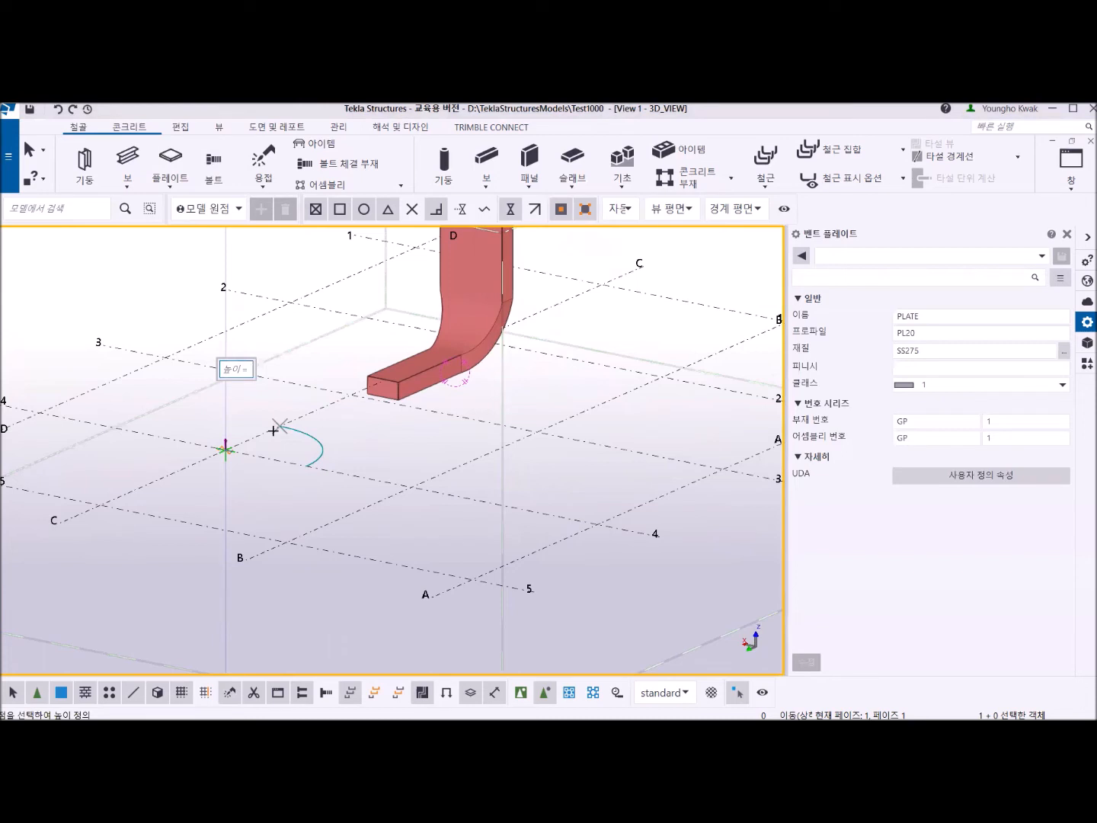
{"action": "type", "text": "3000"}
{"action": "key", "text": "Return"}
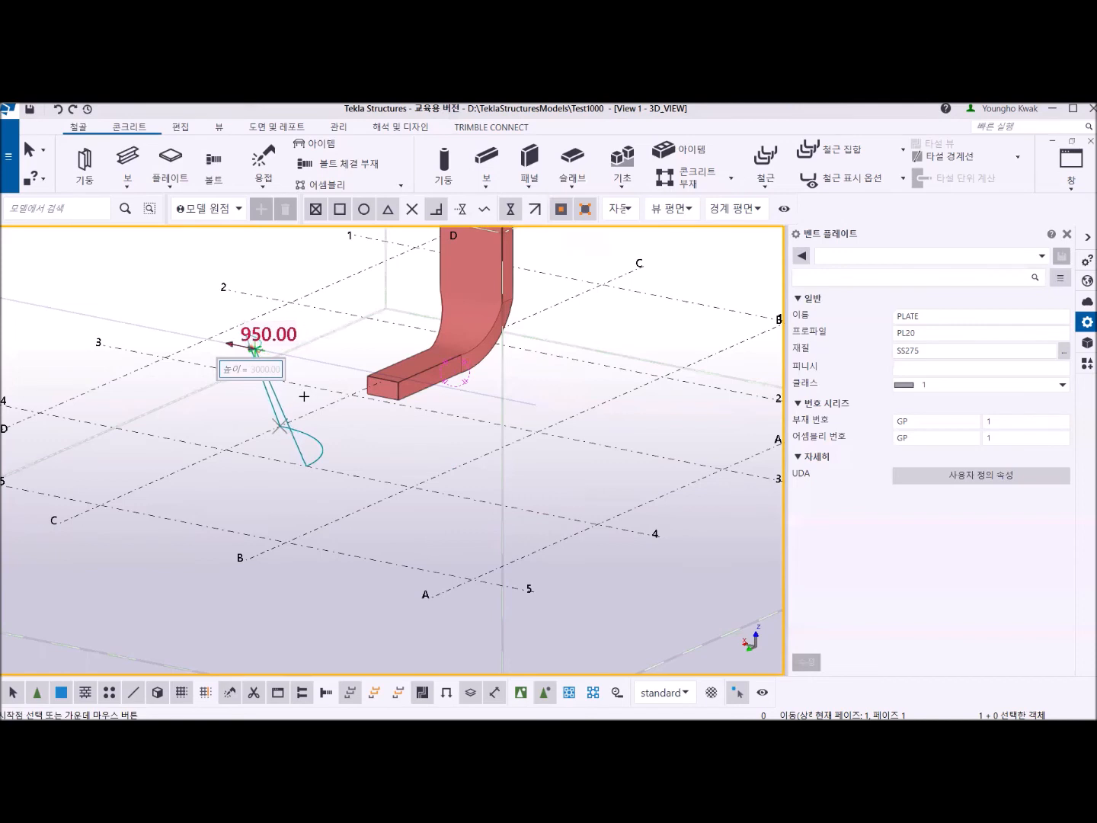
{"action": "left_click", "coordinate": [305, 396]}
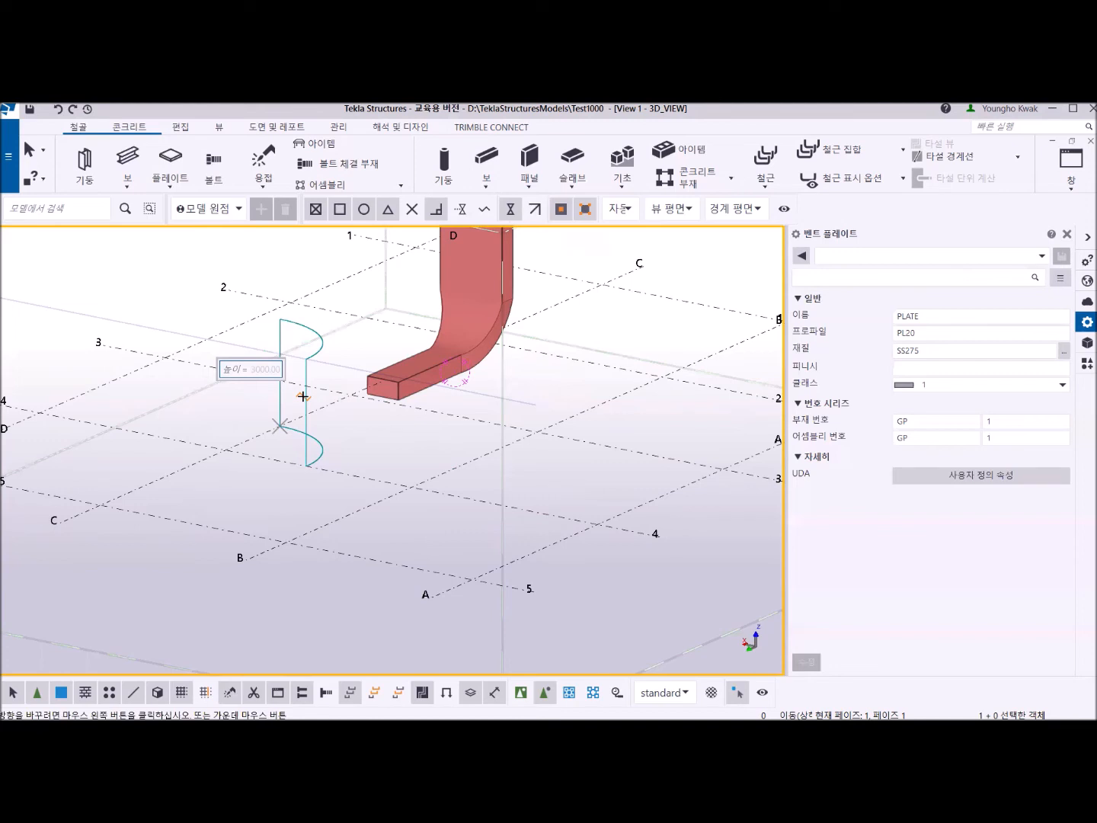
{"action": "middle_click", "coordinate": [304, 396]}
Define a second standalone bent plate's base arc centred at grid intersection B-4, radius 3000 mm, starting on grid line 4 and sweeping 120°.
{"action": "middle_click_drag", "start_coordinate": [305, 394], "coordinate": [304, 449]}
{"action": "scroll", "coordinate": [304, 449], "scroll_direction": "up", "scroll_amount": 2}
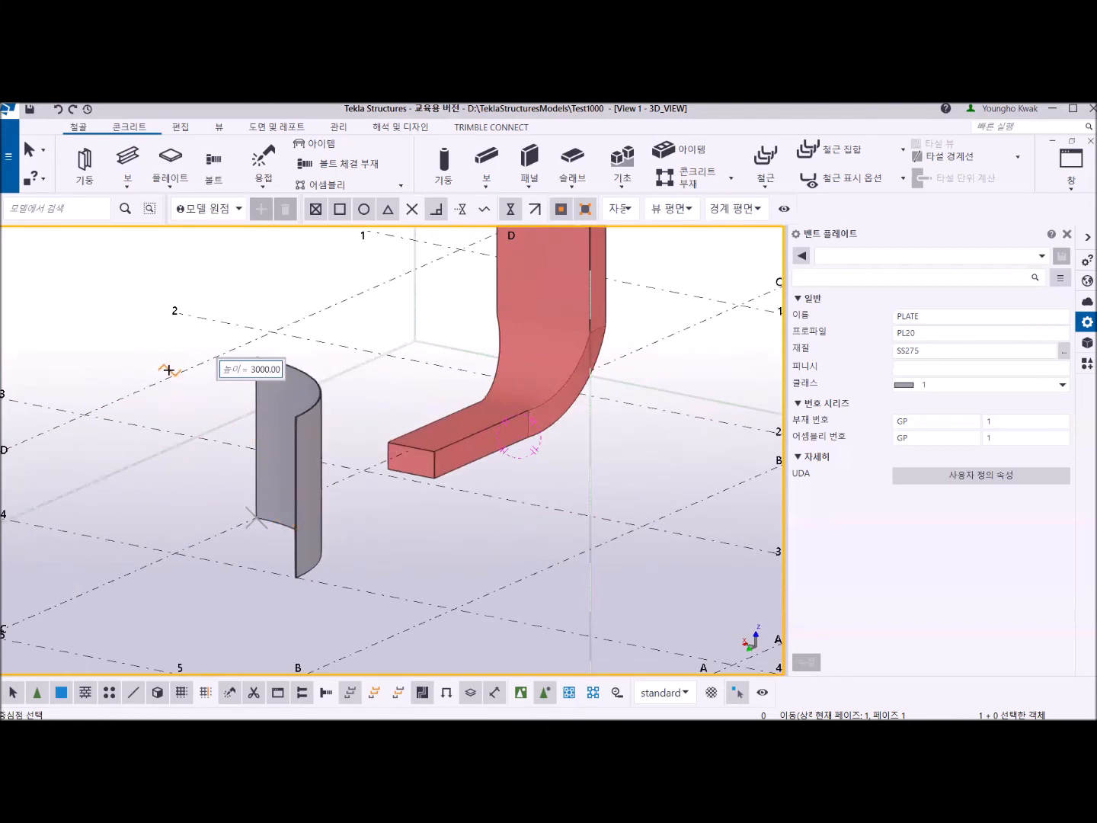
{"action": "middle_click_drag", "start_coordinate": [374, 544], "coordinate": [335, 487]}
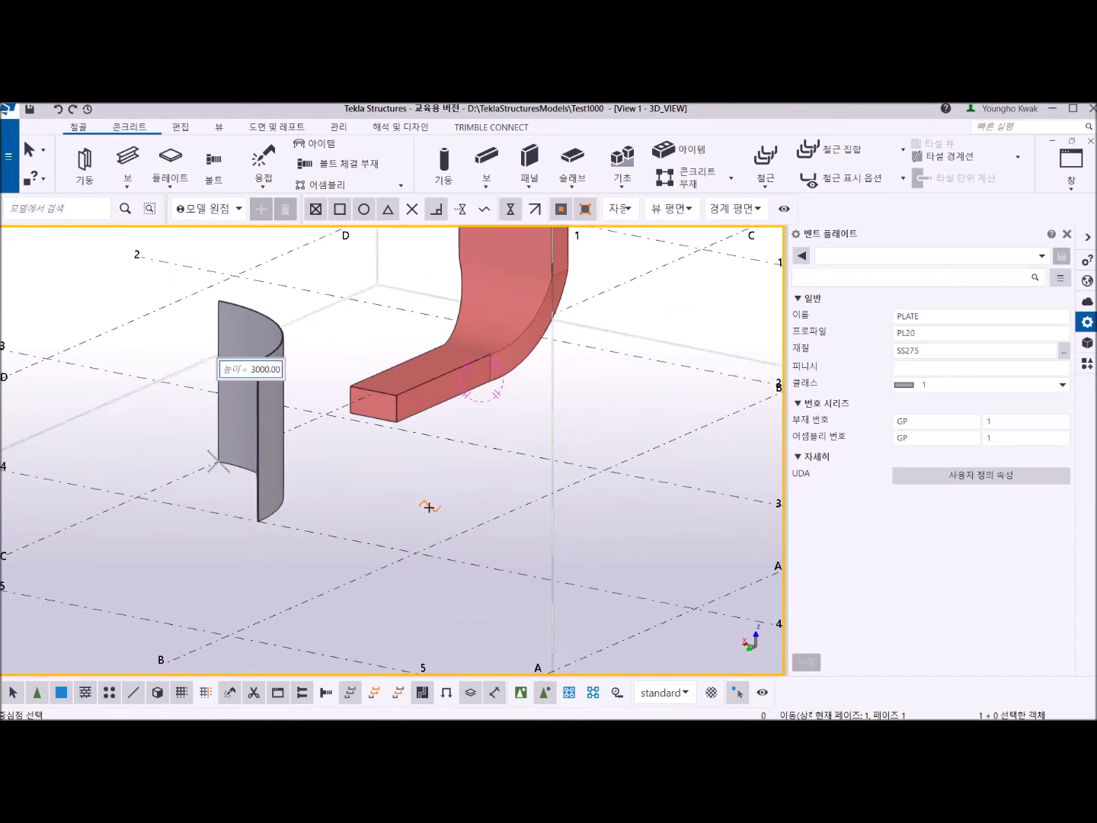
{"action": "left_click", "coordinate": [415, 550]}
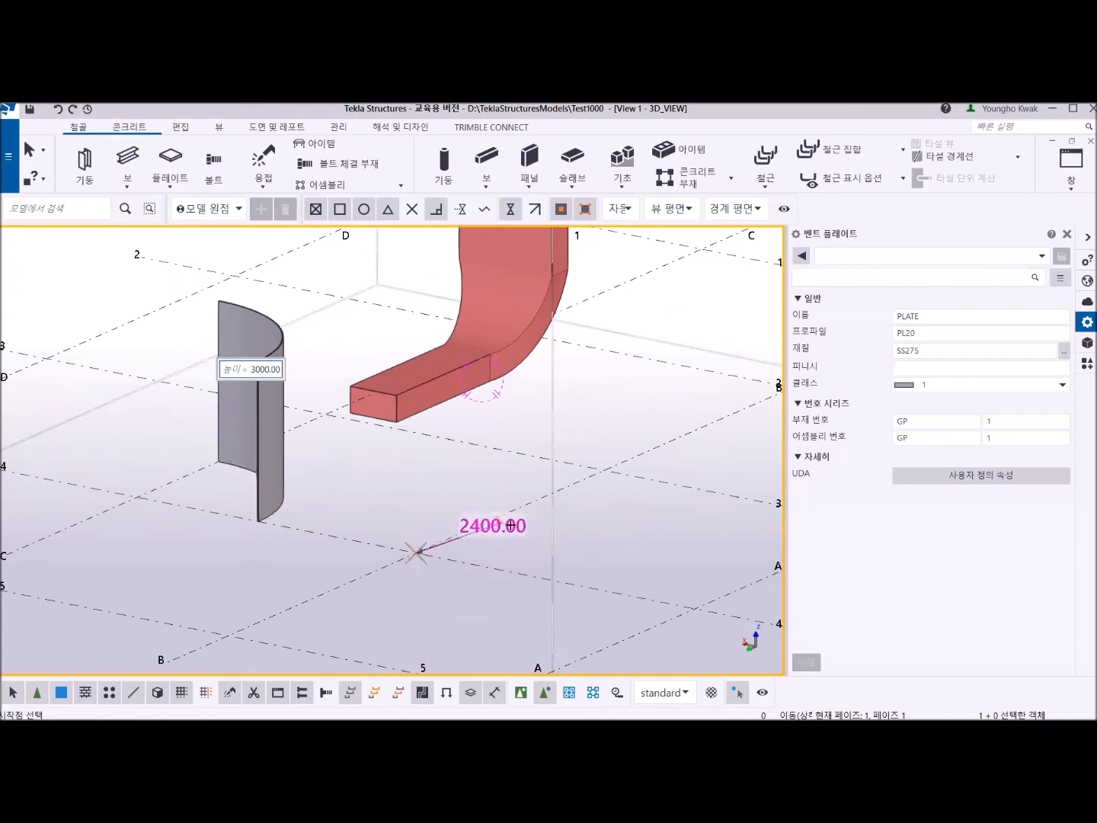
{"action": "left_click", "coordinate": [557, 582]}
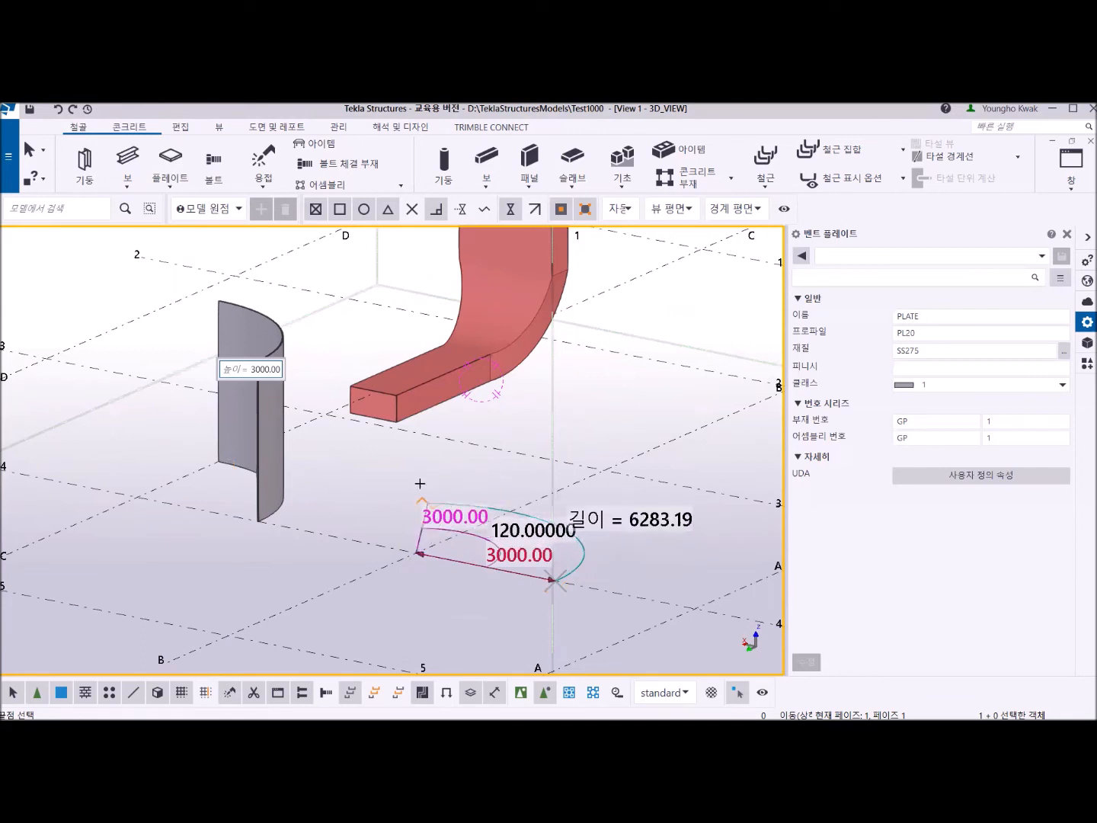
{"action": "left_click", "coordinate": [427, 499]}
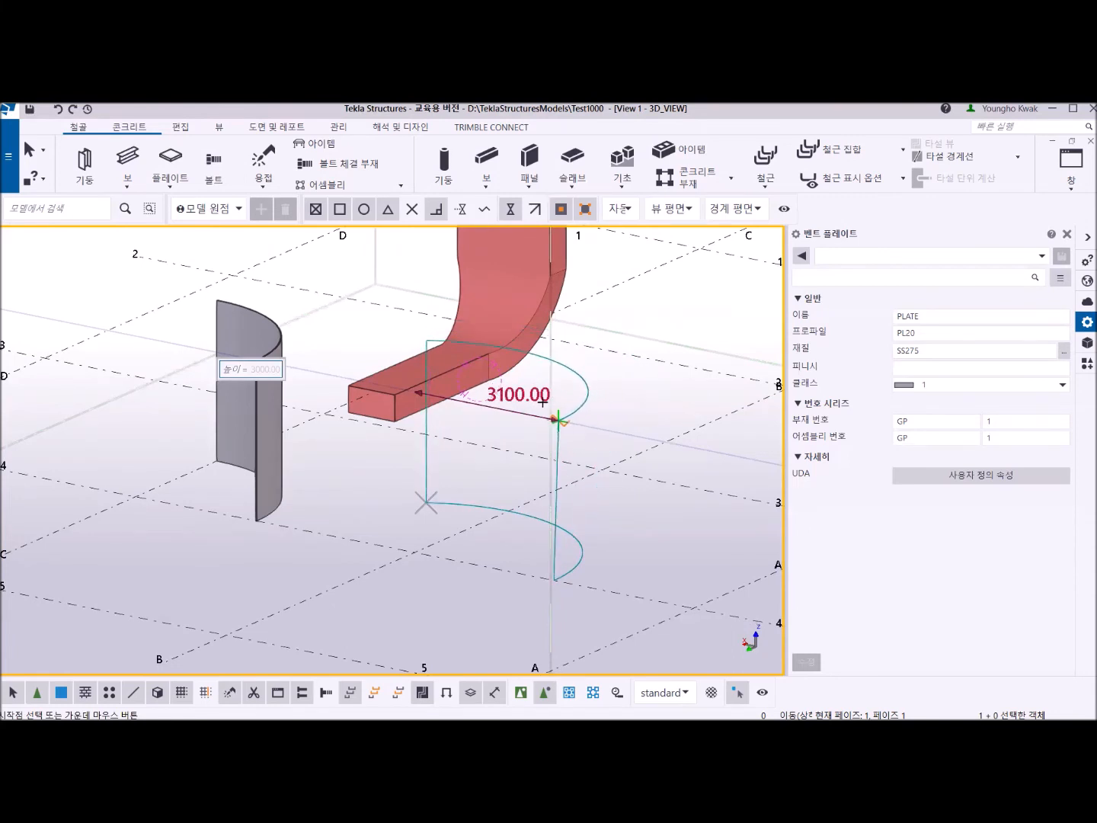
Give the second standalone bent plate a height of 3000 mm with matching top and bottom arcs, create it and end the command.
{"action": "left_click", "coordinate": [543, 401]}
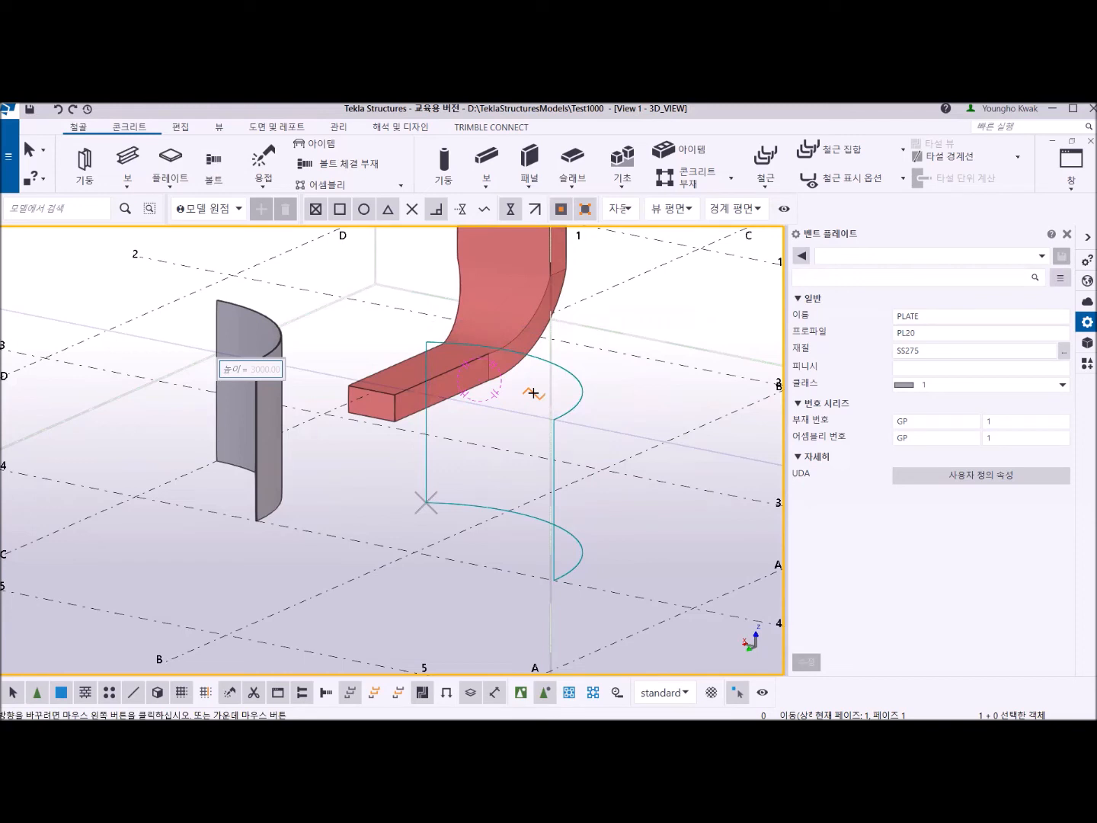
{"action": "left_click", "coordinate": [533, 394]}
{"action": "right_click", "coordinate": [637, 308]}
{"action": "left_click", "coordinate": [673, 319]}
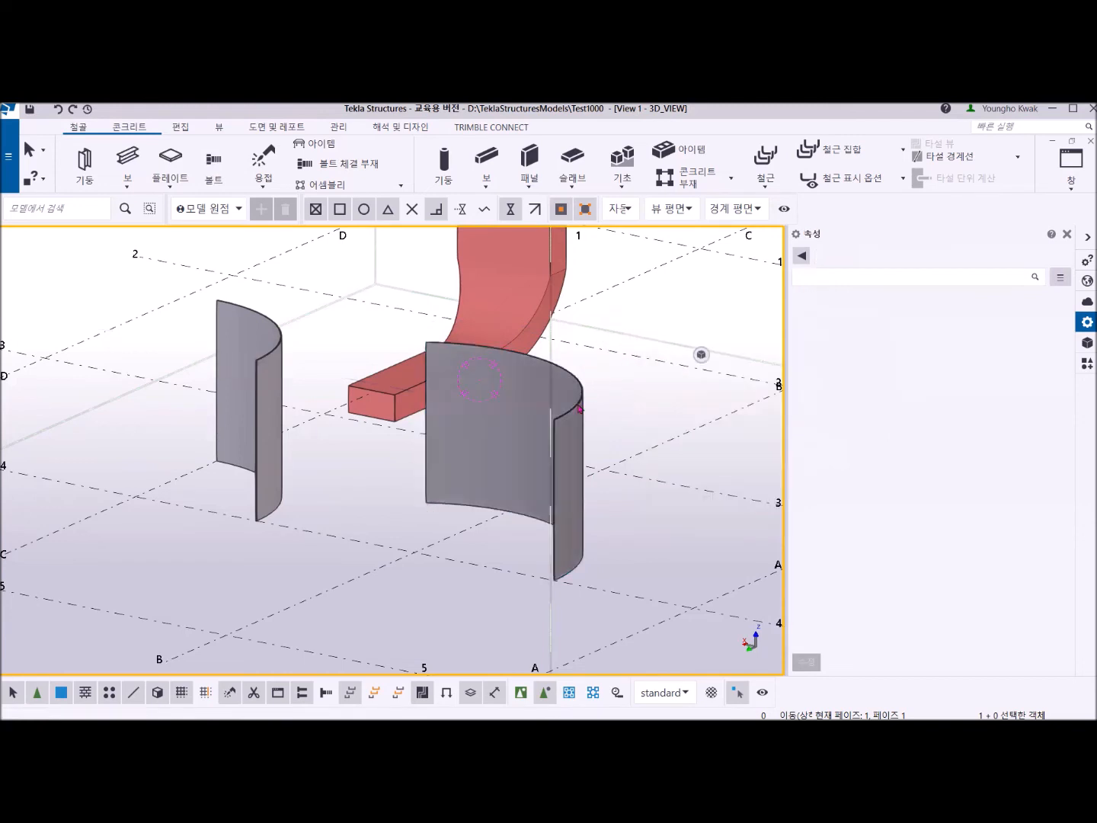
Set the top radius r2 of the bent plate at B-4 to 2000 mm and deselect the plate.
{"action": "left_click", "coordinate": [583, 400]}
{"action": "left_click", "coordinate": [537, 401]}
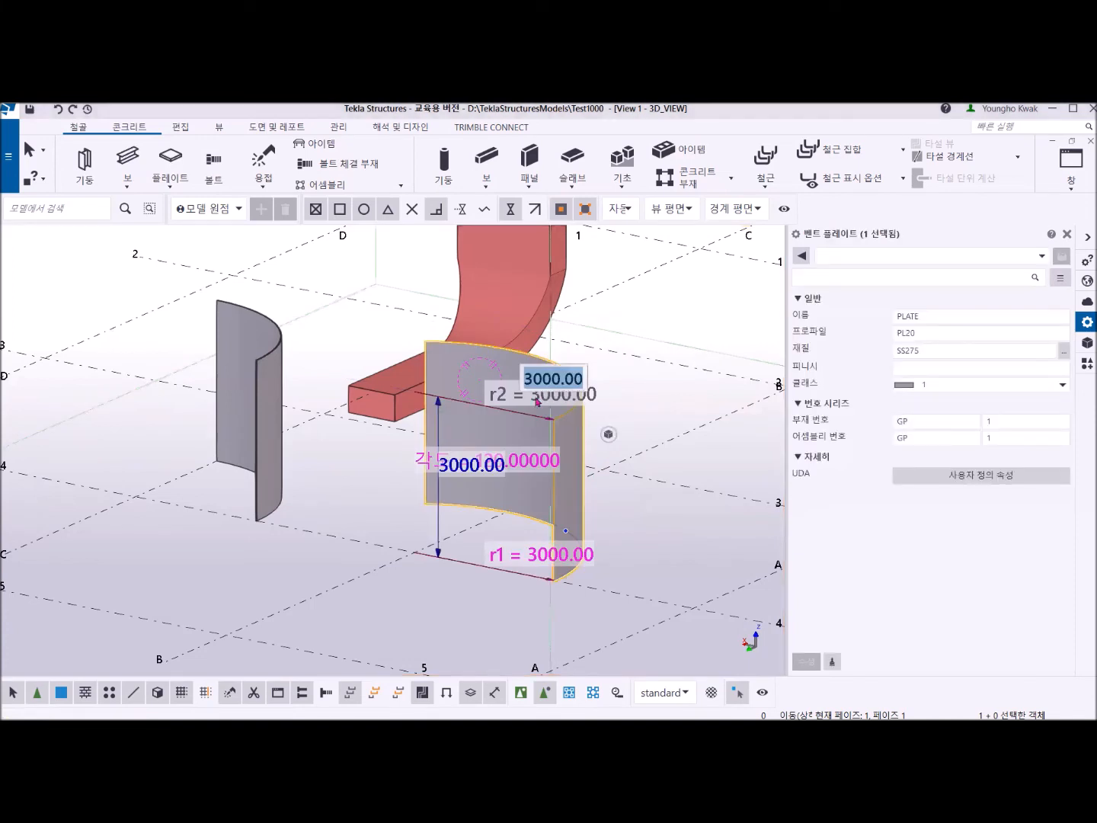
{"action": "type", "text": "2"}
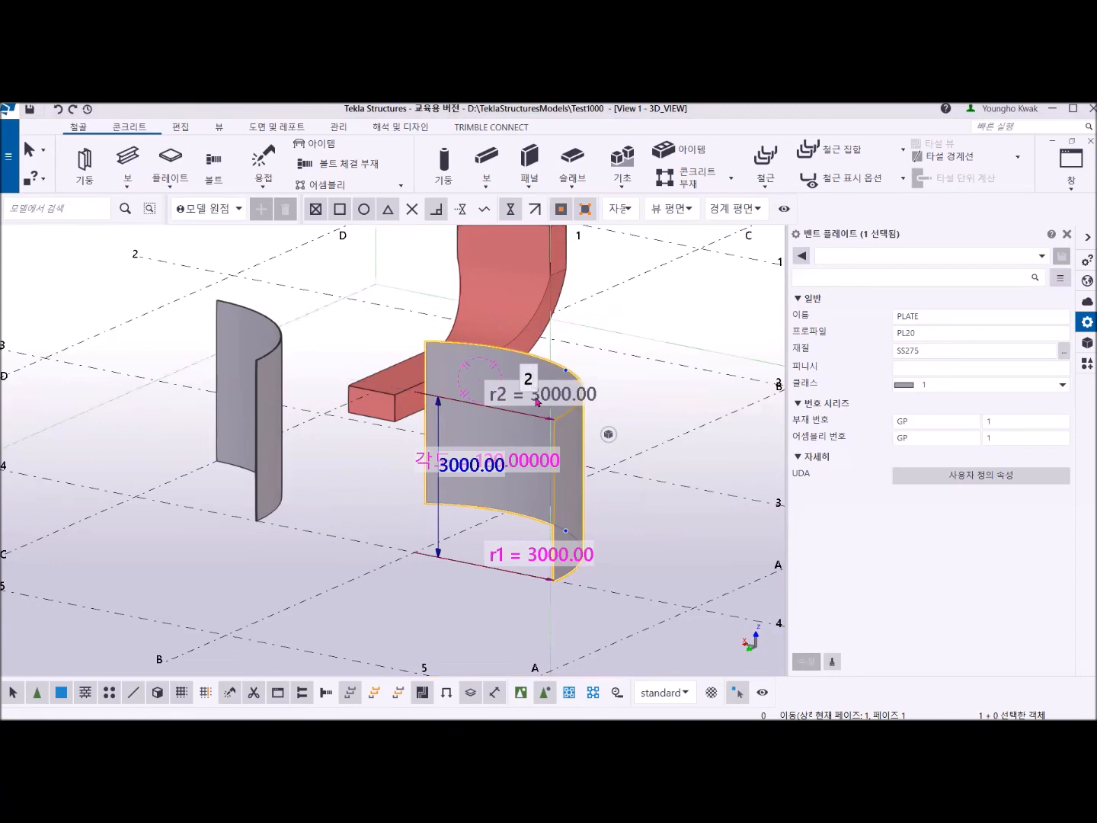
{"action": "key", "text": "BackSpace"}
{"action": "left_click", "coordinate": [538, 395]}
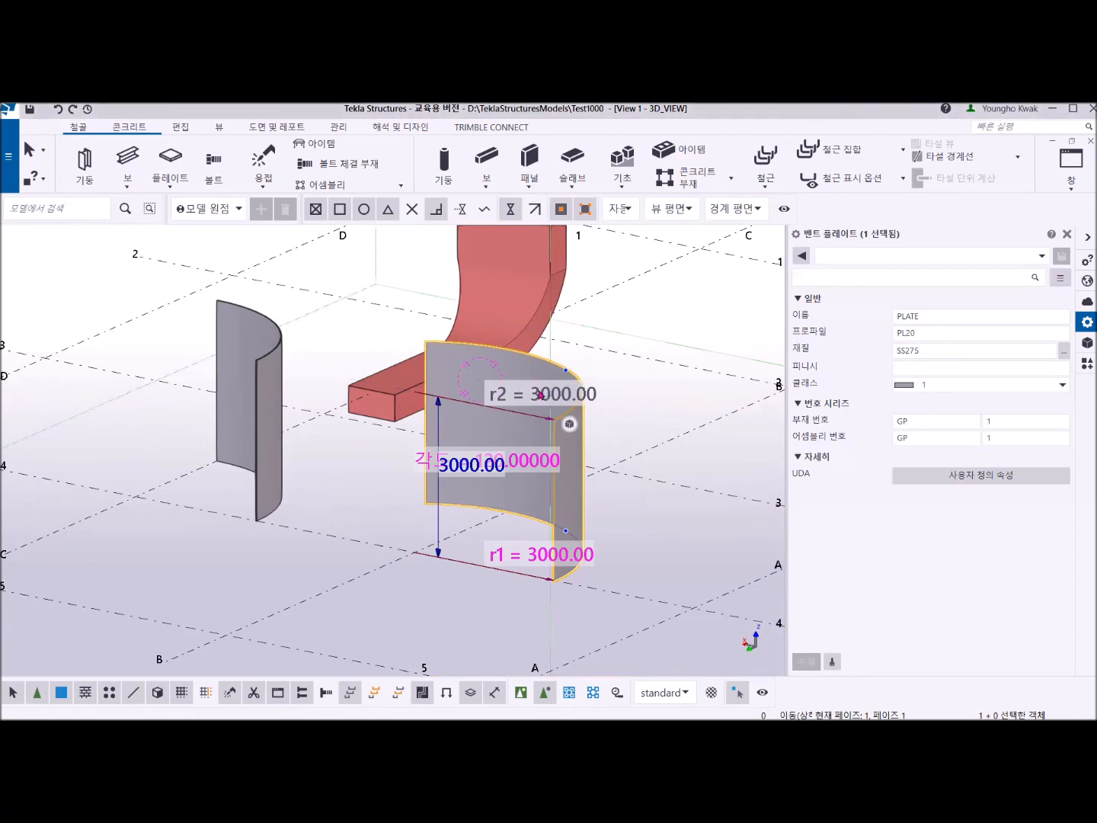
{"action": "left_click", "coordinate": [538, 394]}
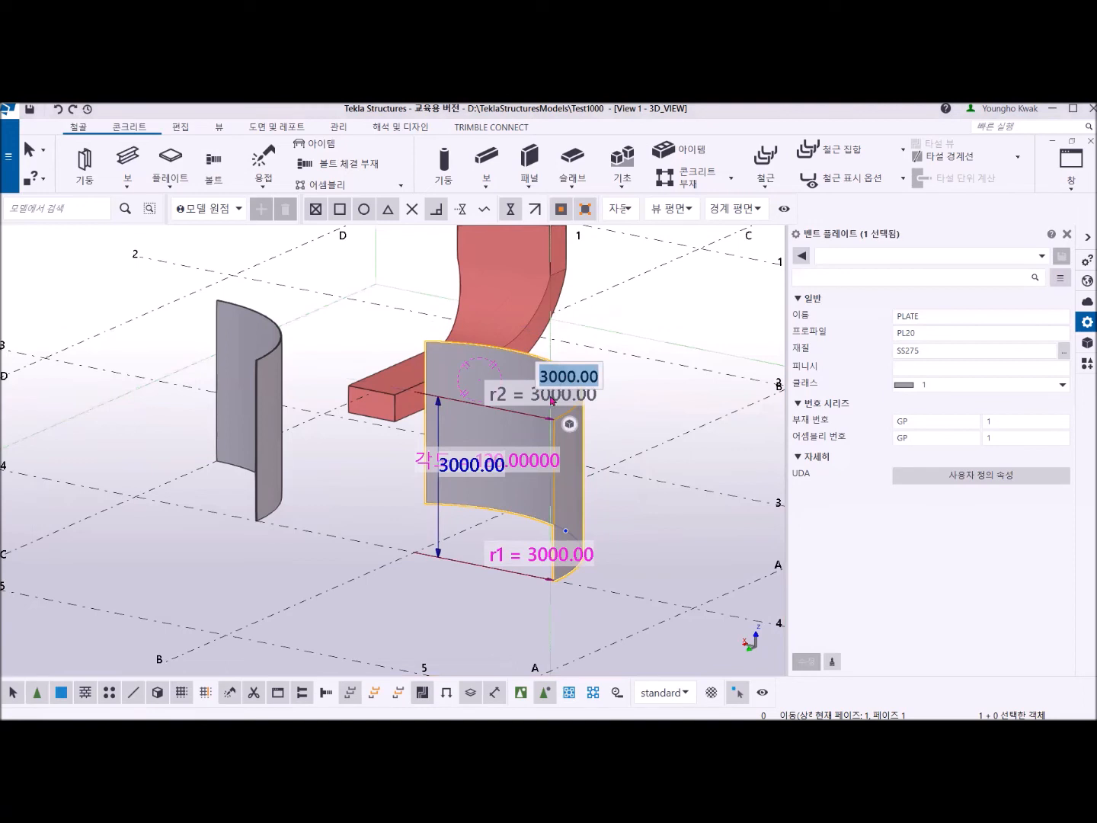
{"action": "type", "text": "2000"}
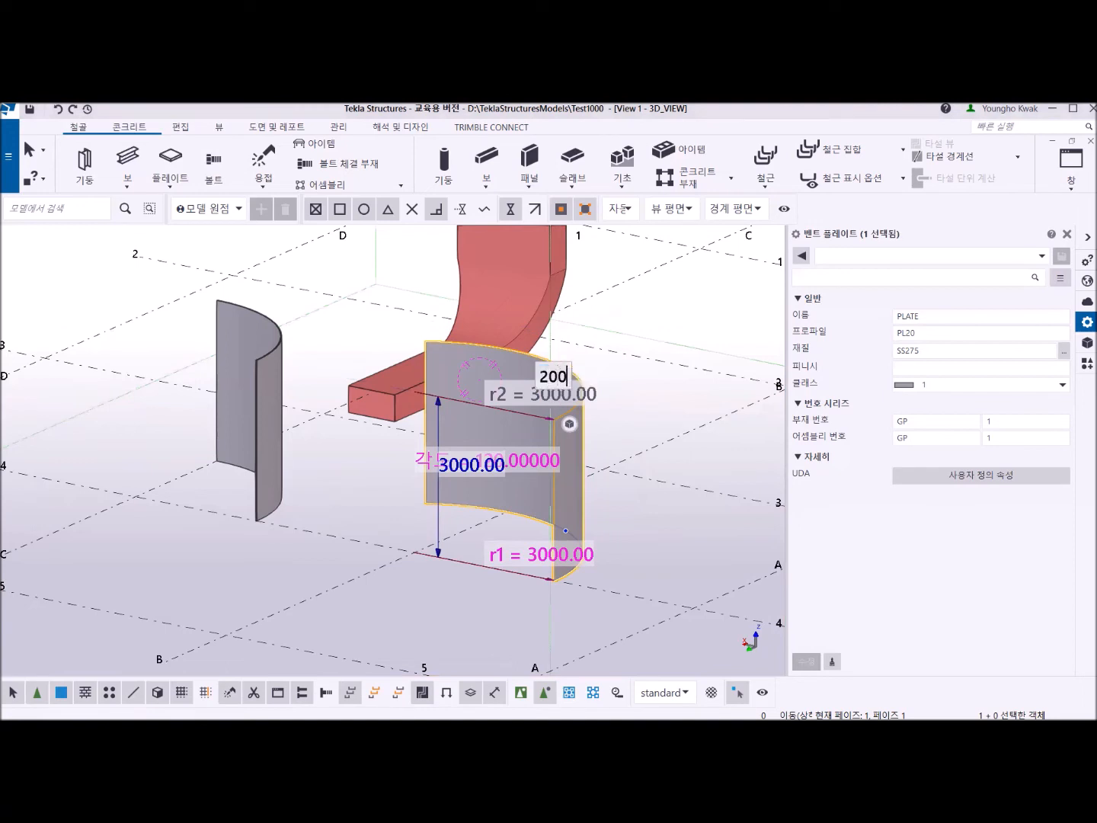
{"action": "key", "text": "Return"}
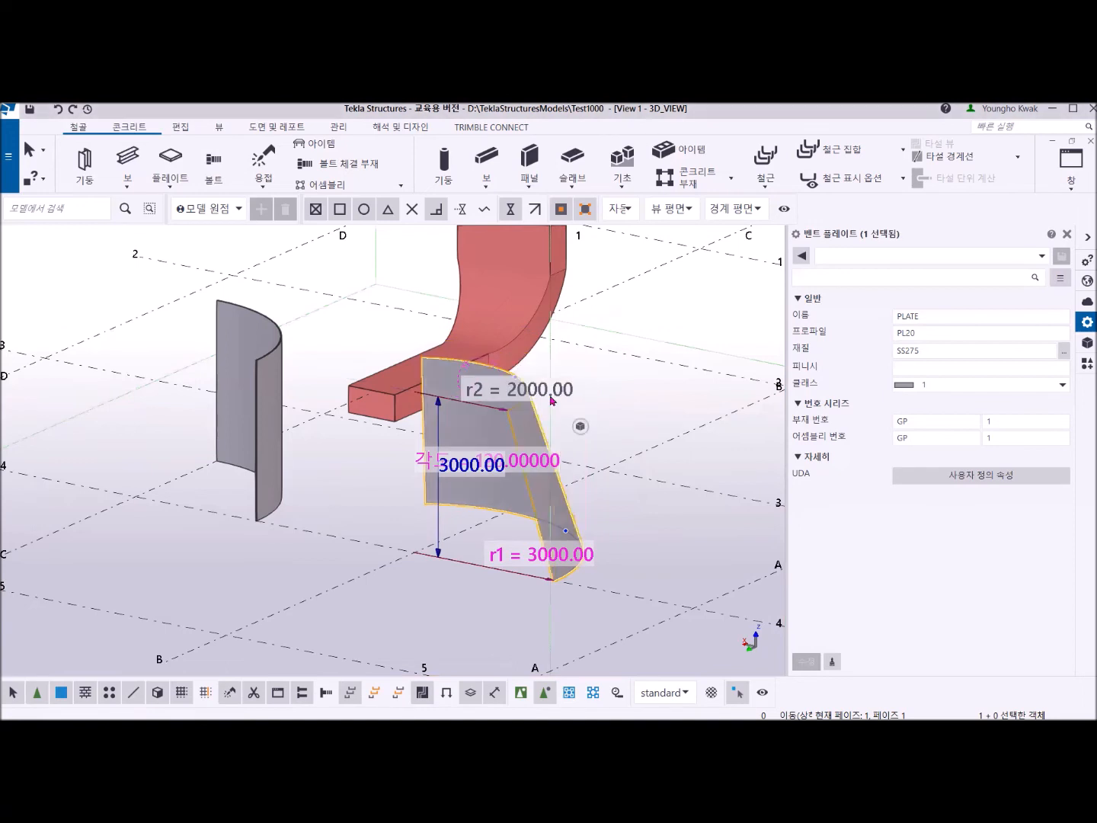
{"action": "left_click", "coordinate": [511, 605]}
Delete all the modelled parts, including the joined column and beam and both standalone bent plates.
{"action": "mouse_move", "coordinate": [512, 499]}
{"action": "middle_mouse_down"}
{"action": "mouse_move", "coordinate": [504, 529]}
{"action": "mouse_move", "coordinate": [625, 504]}
{"action": "mouse_move", "coordinate": [649, 569]}
{"action": "mouse_move", "coordinate": [654, 631]}
{"action": "mouse_move", "coordinate": [576, 551]}
{"action": "mouse_move", "coordinate": [449, 490]}
{"action": "mouse_move", "coordinate": [580, 502]}
{"action": "mouse_move", "coordinate": [434, 503]}
{"action": "mouse_move", "coordinate": [515, 519]}
{"action": "mouse_move", "coordinate": [492, 513]}
{"action": "middle_mouse_up"}
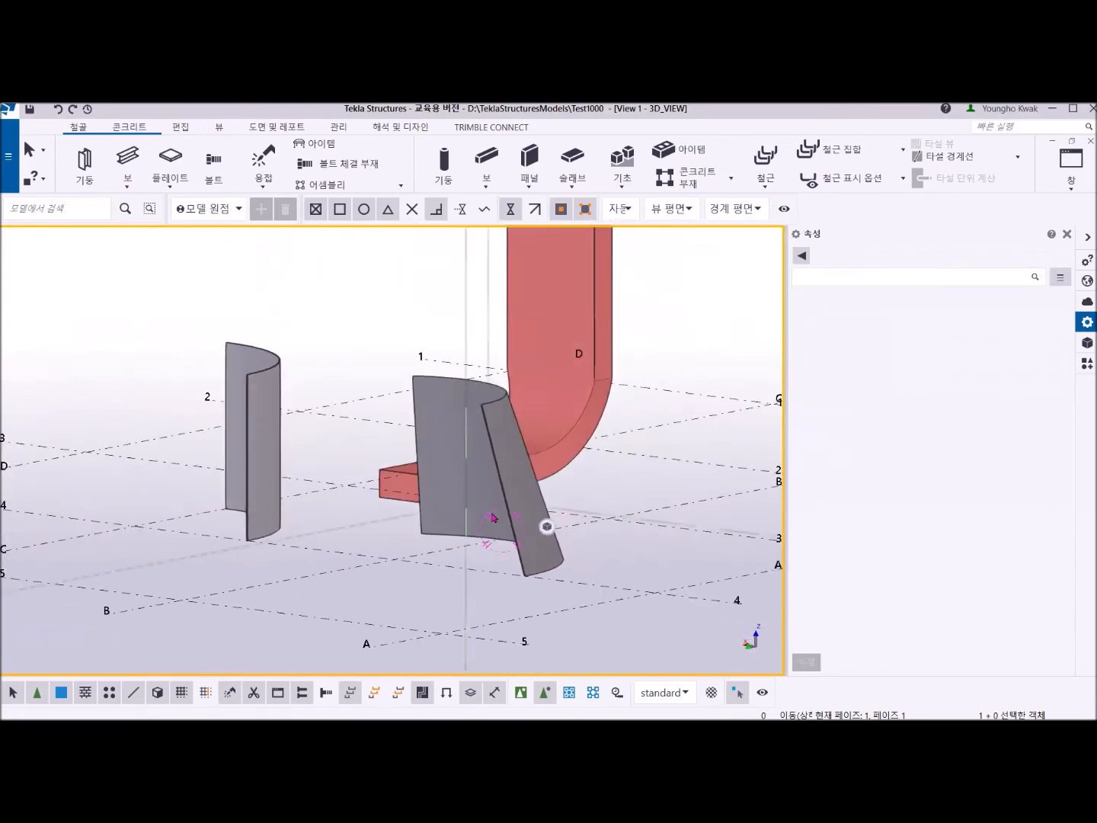
{"action": "scroll", "coordinate": [493, 526], "scroll_direction": "down", "scroll_amount": 5}
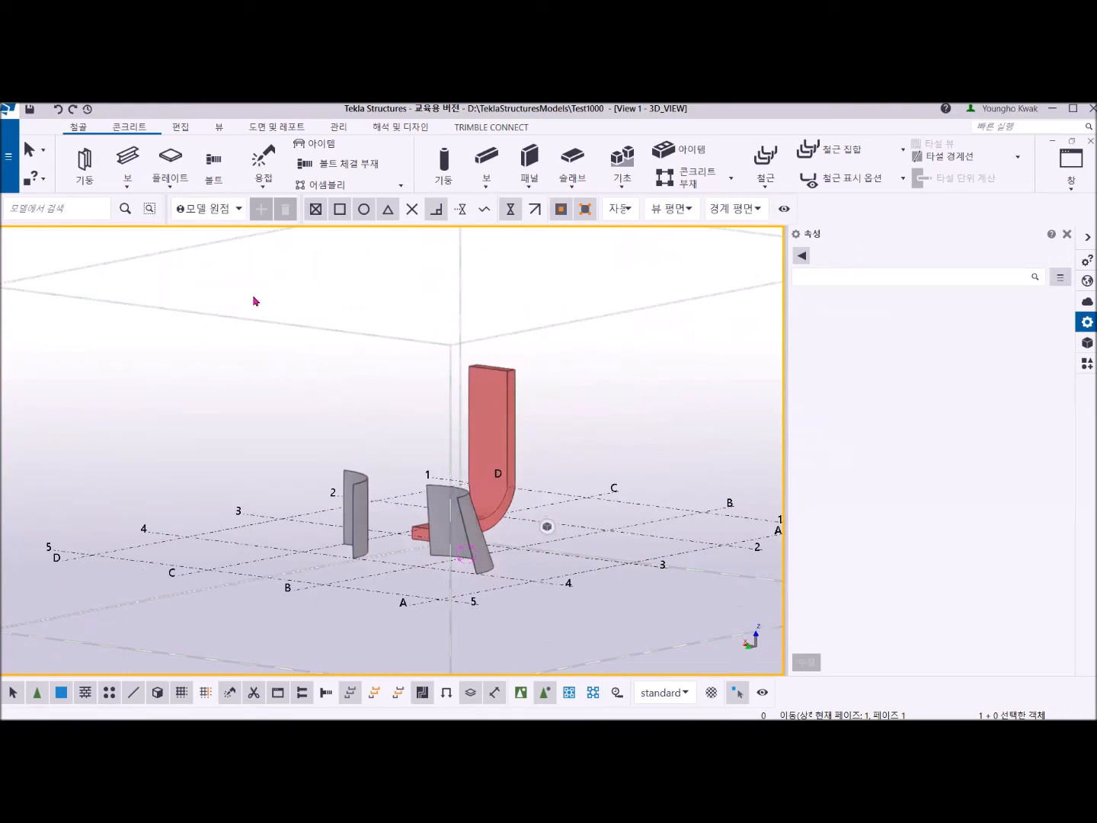
{"action": "left_click_drag", "start_coordinate": [253, 285], "coordinate": [554, 596]}
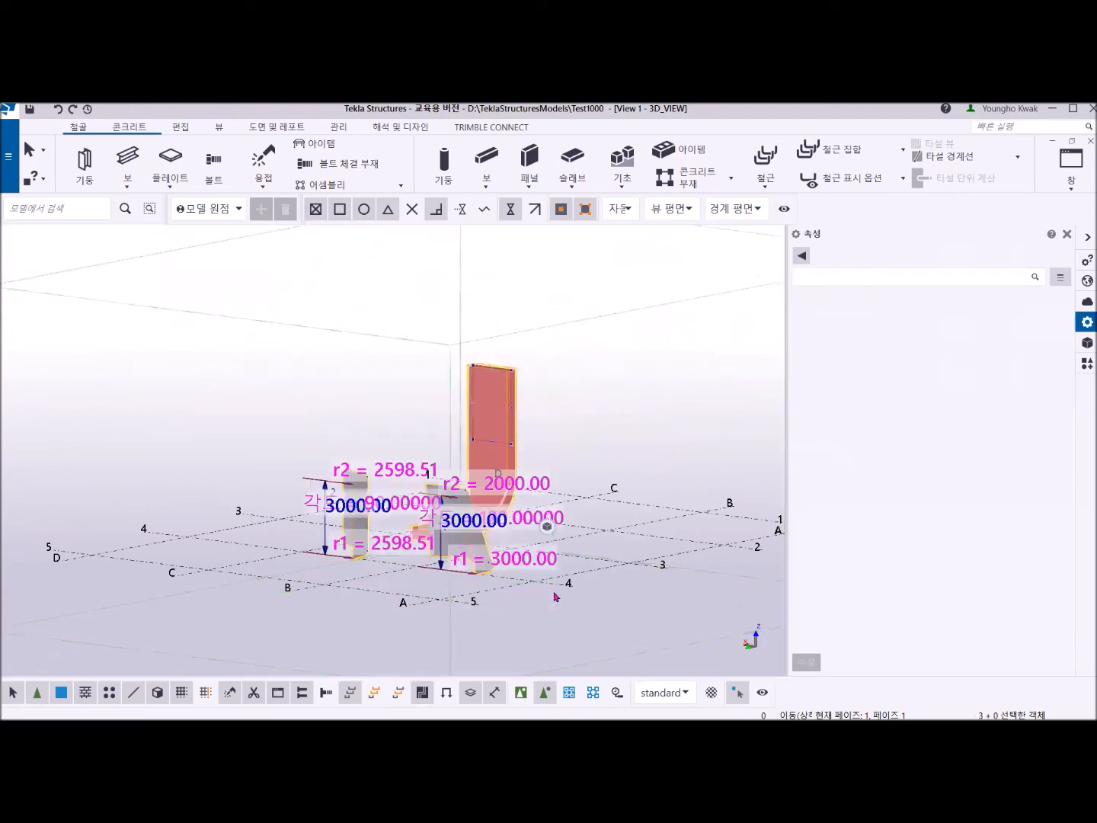
{"action": "key", "text": "Delete"}
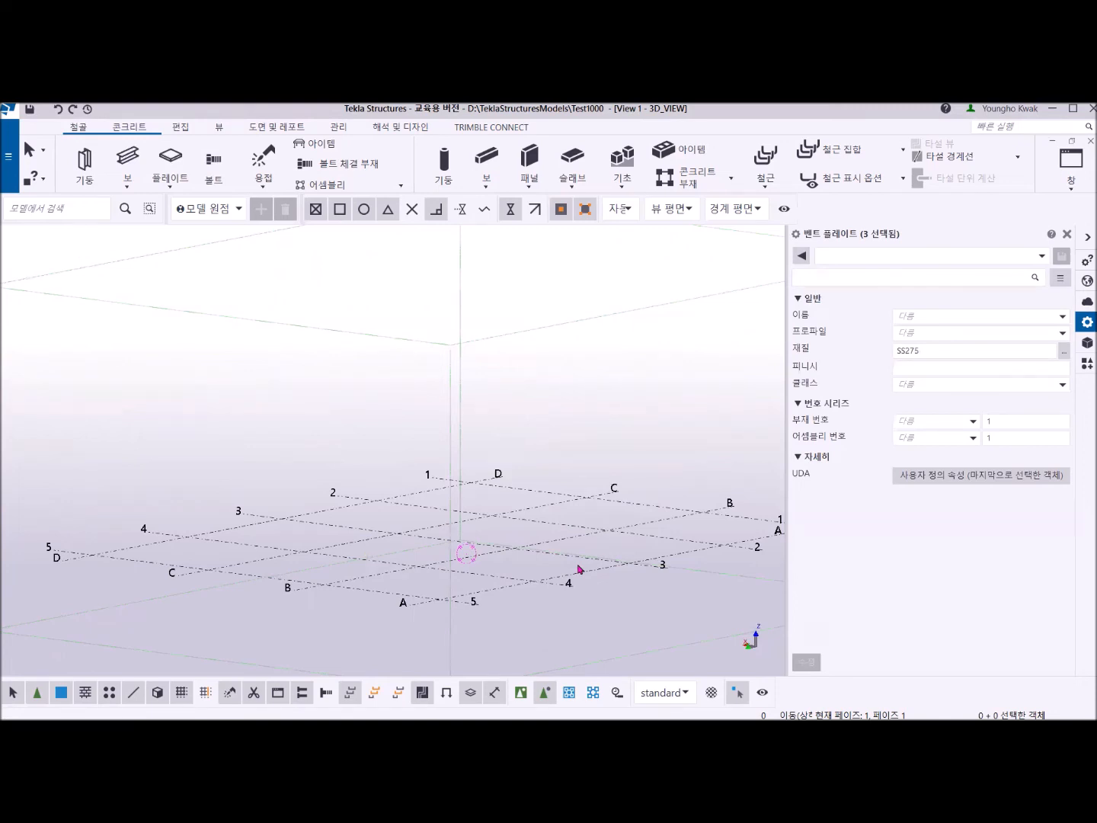
Create 2D_VIEW views along all grid lines in the XY, ZY and XZ planes, with the prefixes PLAN and GRID.
{"action": "left_click", "coordinate": [365, 561]}
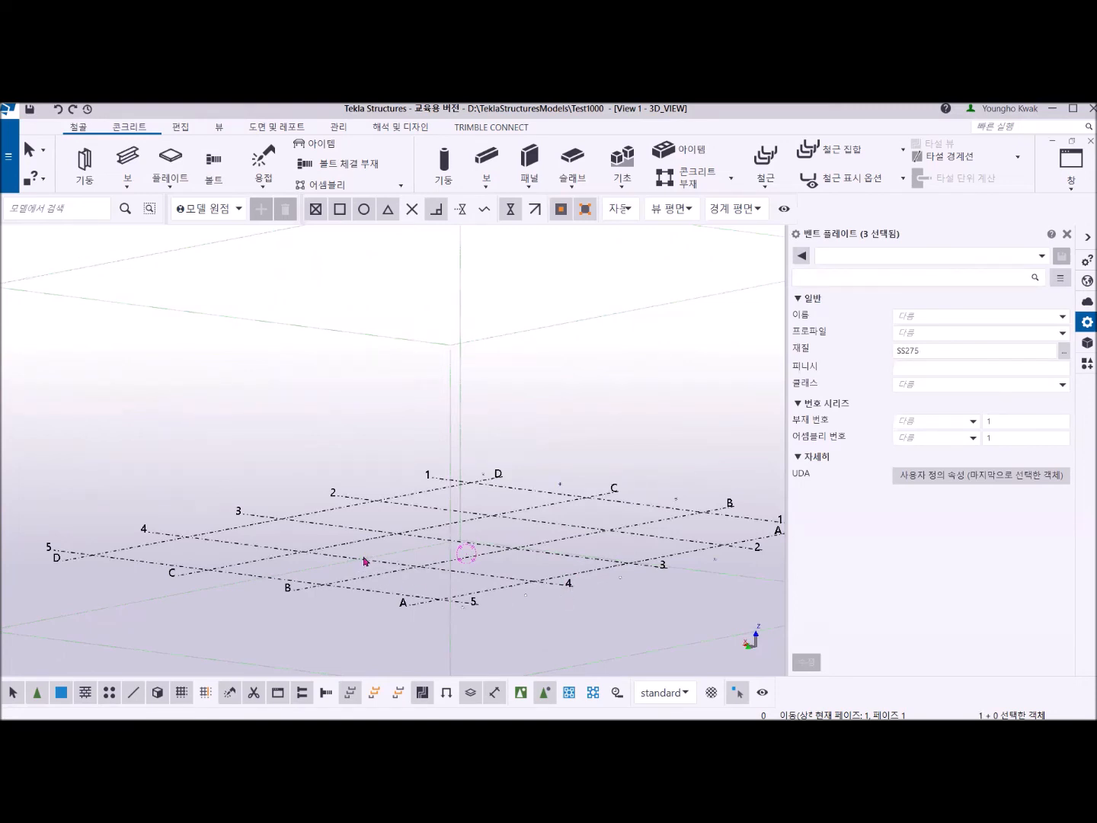
{"action": "right_click", "coordinate": [344, 367]}
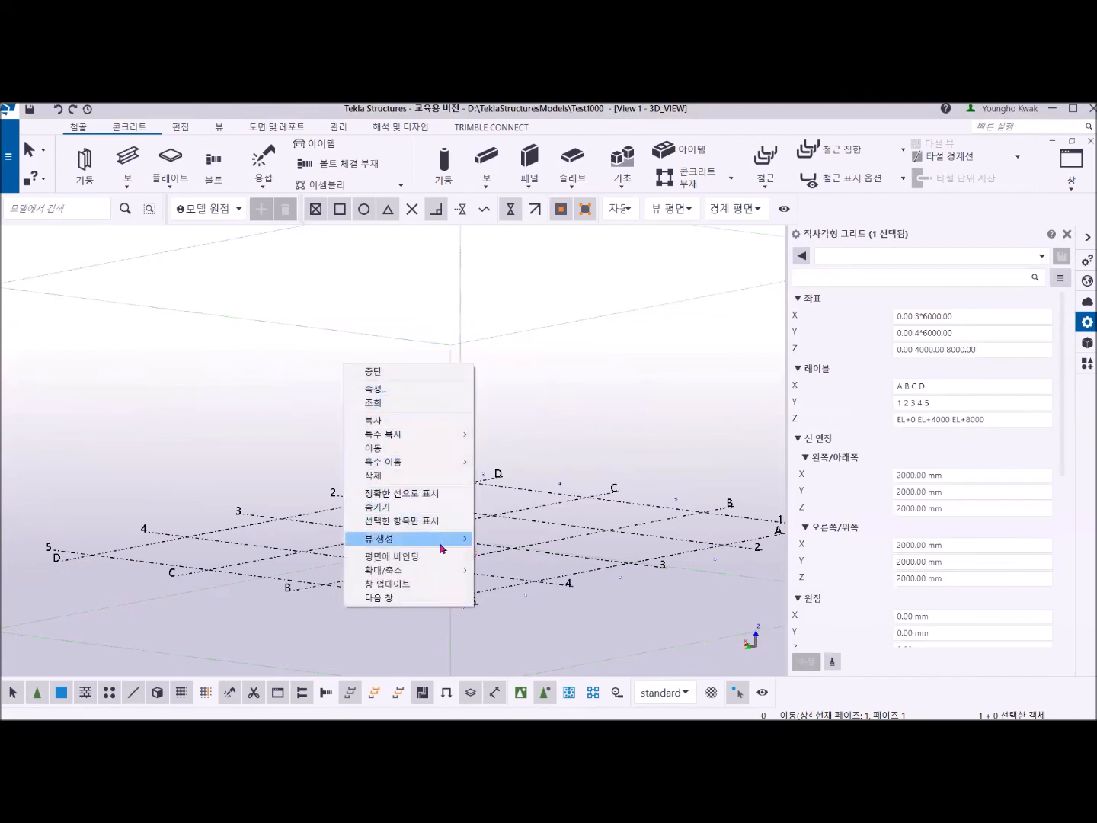
{"action": "mouse_move", "coordinate": [441, 547]}
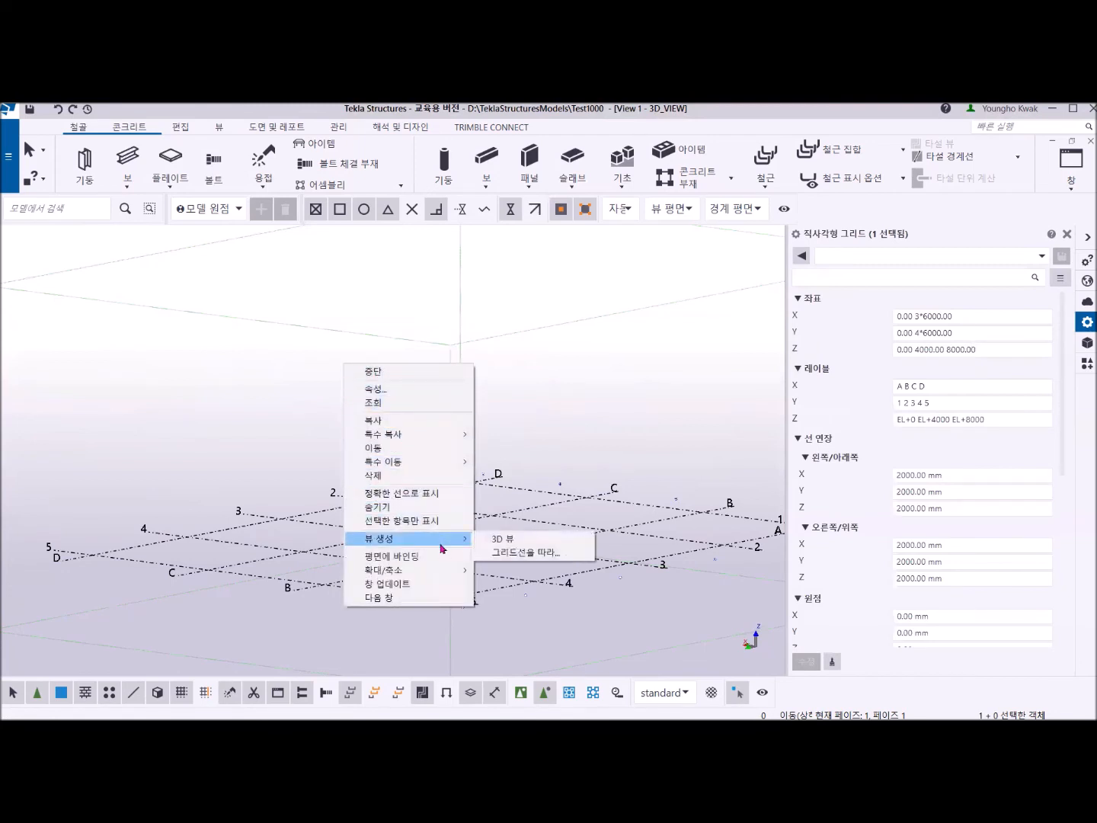
{"action": "left_click", "coordinate": [511, 556]}
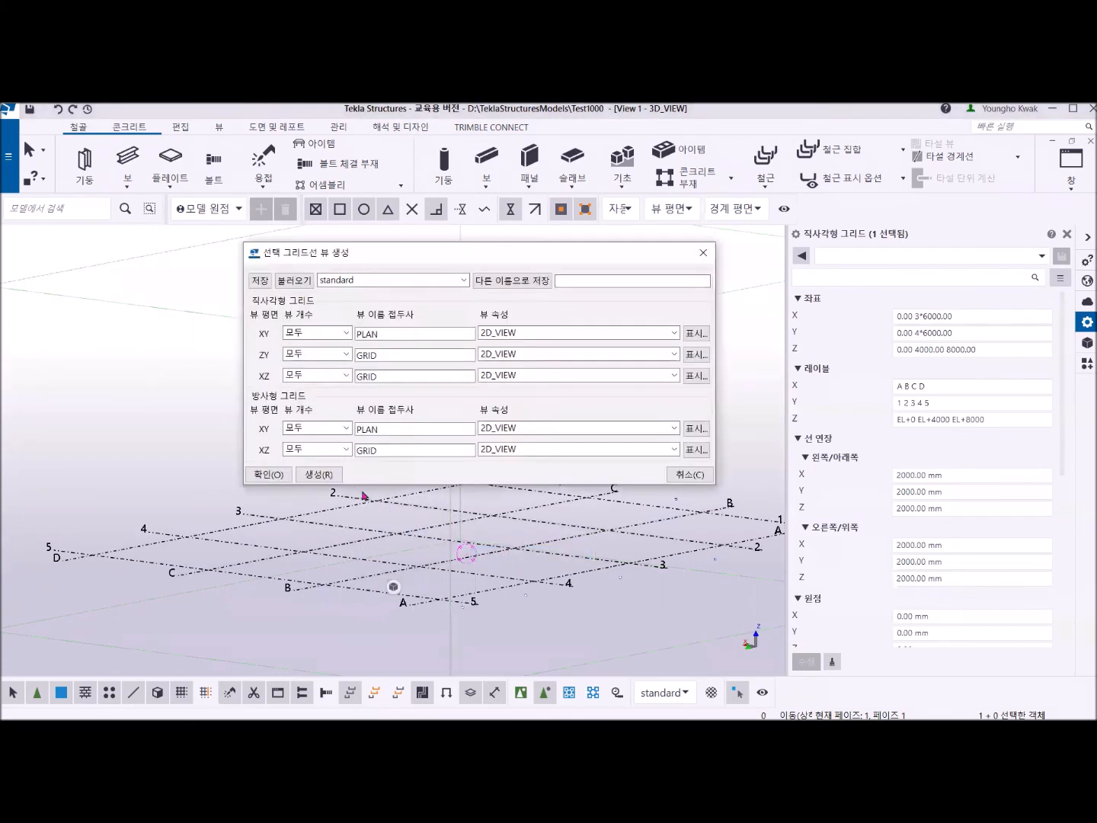
{"action": "left_click", "coordinate": [324, 478]}
{"action": "middle_click_drag", "start_coordinate": [375, 548], "coordinate": [367, 510]}
{"action": "scroll", "coordinate": [370, 468], "scroll_direction": "up", "scroll_amount": 2}
{"action": "scroll", "coordinate": [345, 512], "scroll_direction": "up", "scroll_amount": 3}
{"action": "scroll", "coordinate": [345, 512], "scroll_direction": "down", "scroll_amount": 3}
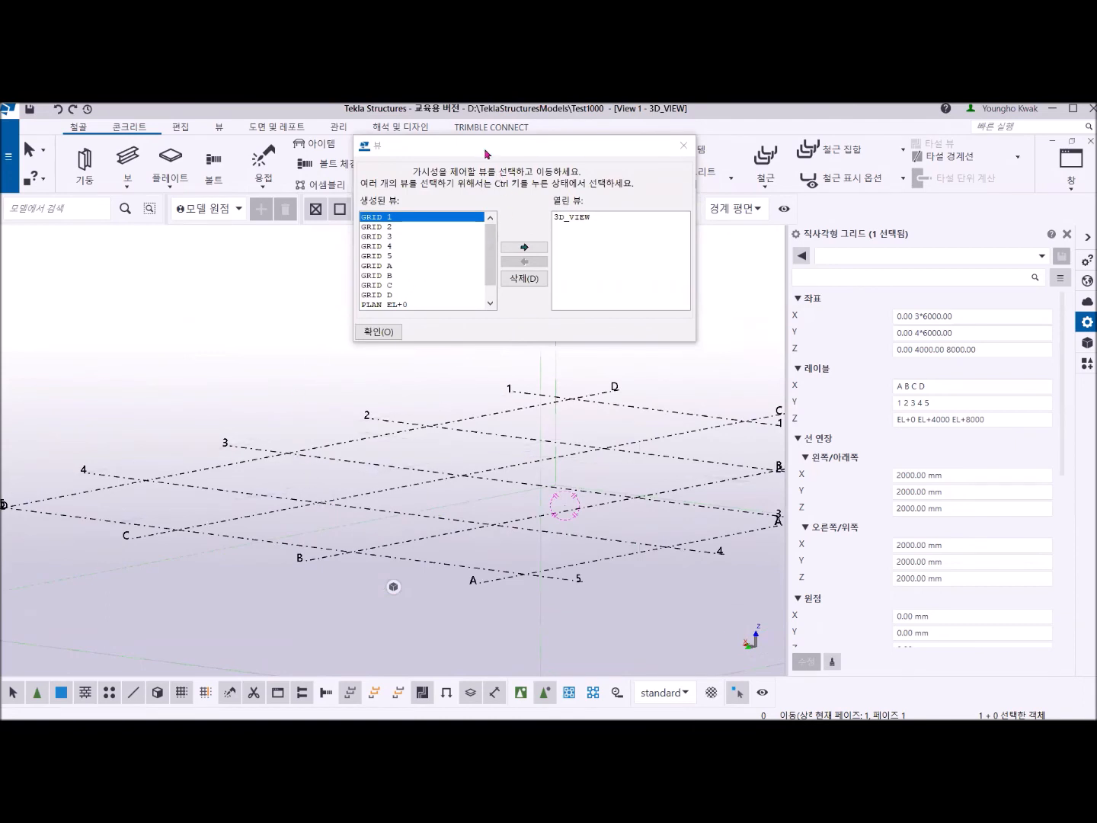
Open the GRID 1 view and fit its work area to the entire model.
{"action": "left_click_drag", "start_coordinate": [486, 153], "coordinate": [609, 177]}
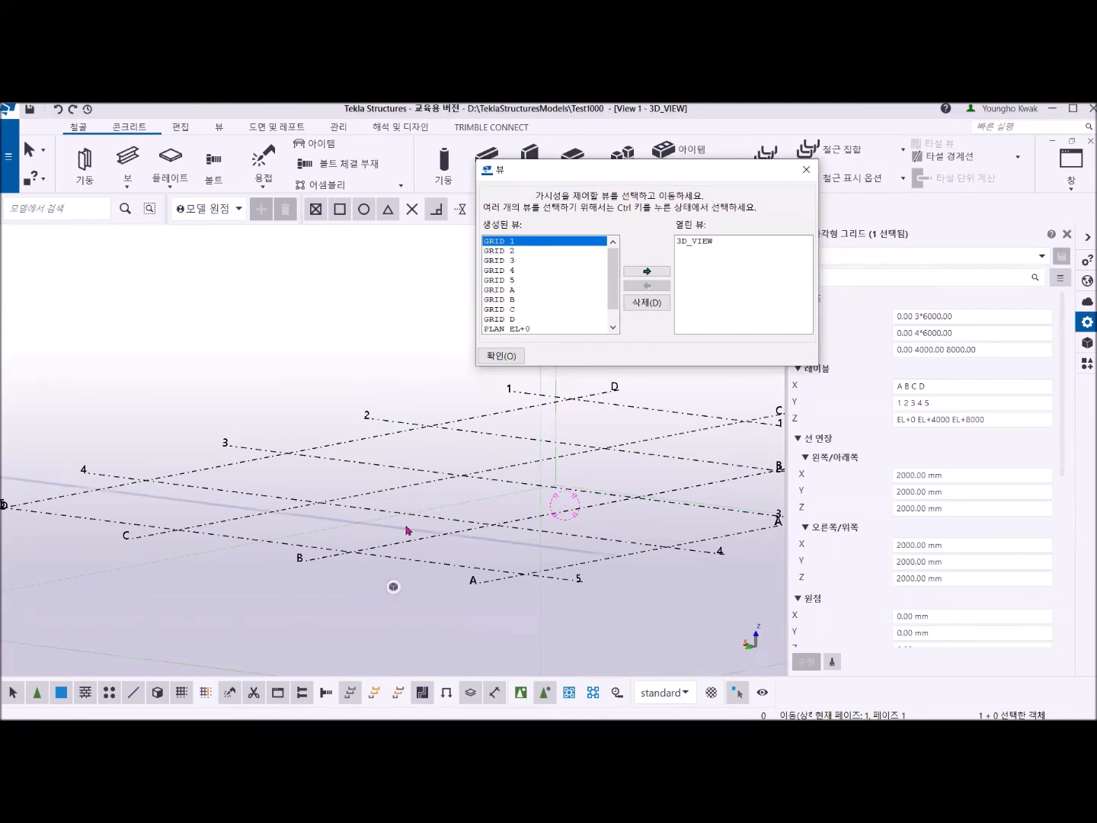
{"action": "left_click", "coordinate": [647, 272]}
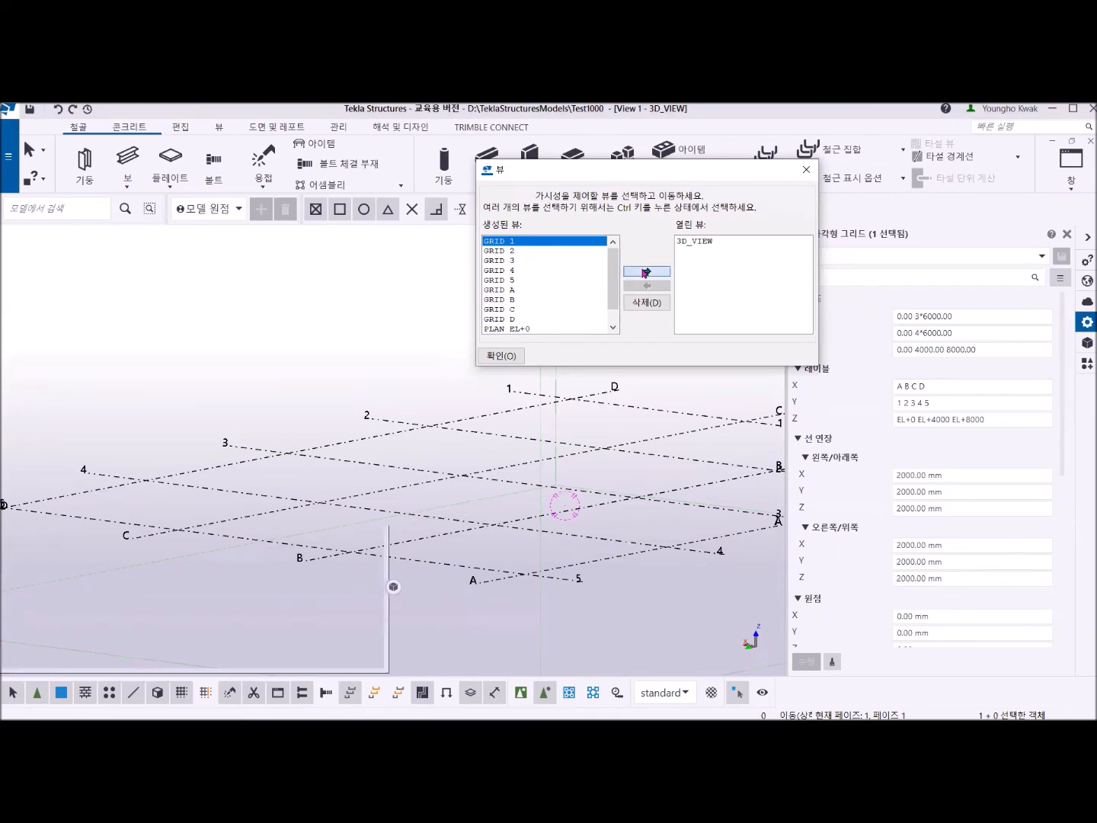
{"action": "left_click", "coordinate": [808, 168]}
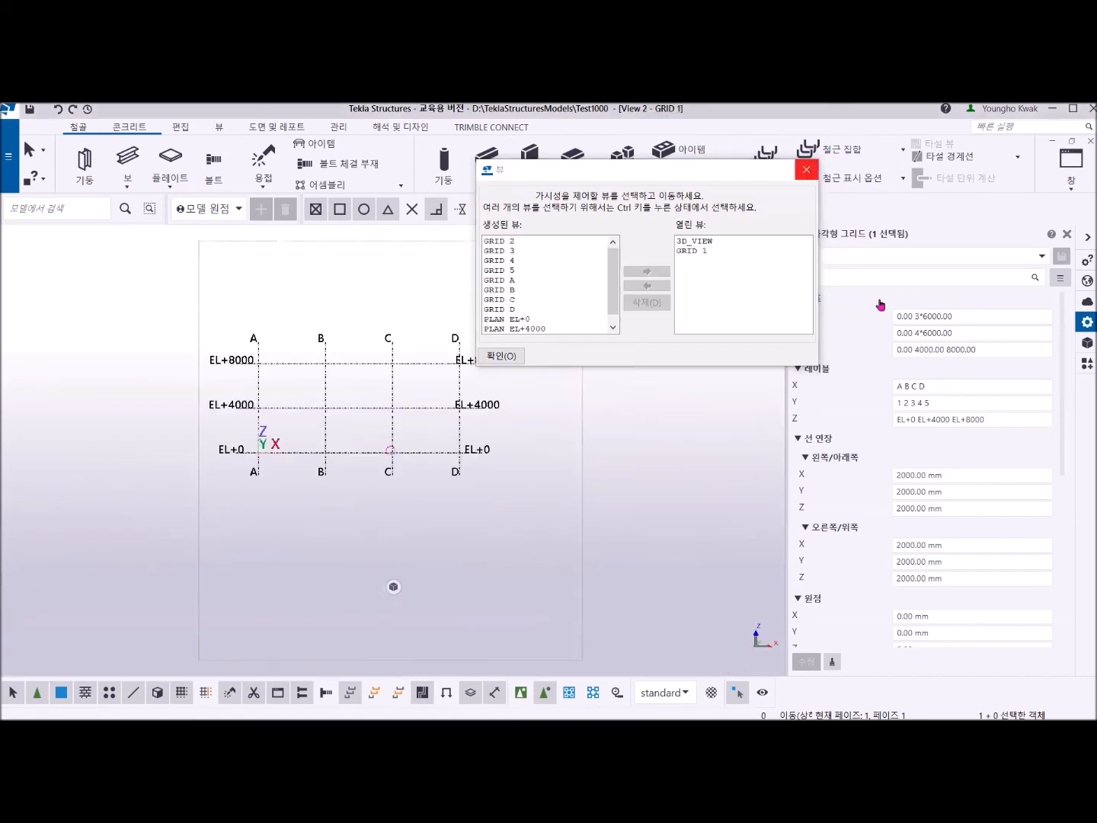
{"action": "right_click", "coordinate": [541, 288]}
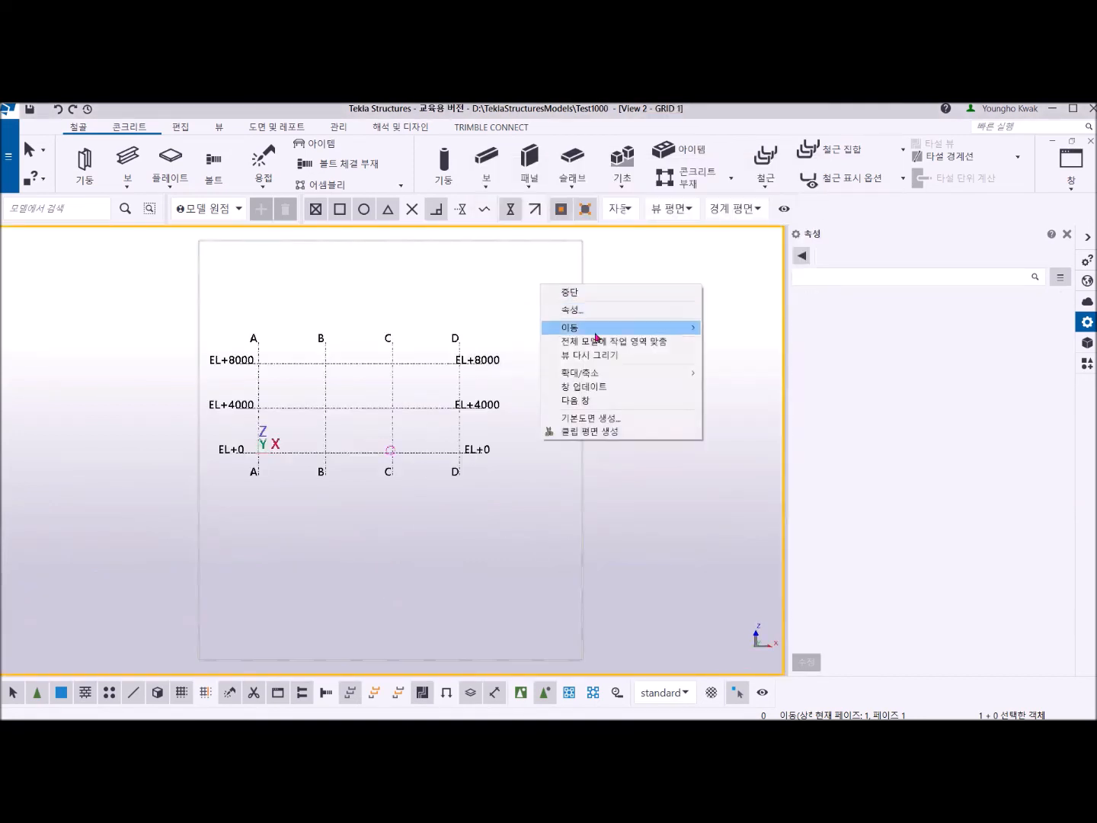
{"action": "left_click", "coordinate": [594, 343]}
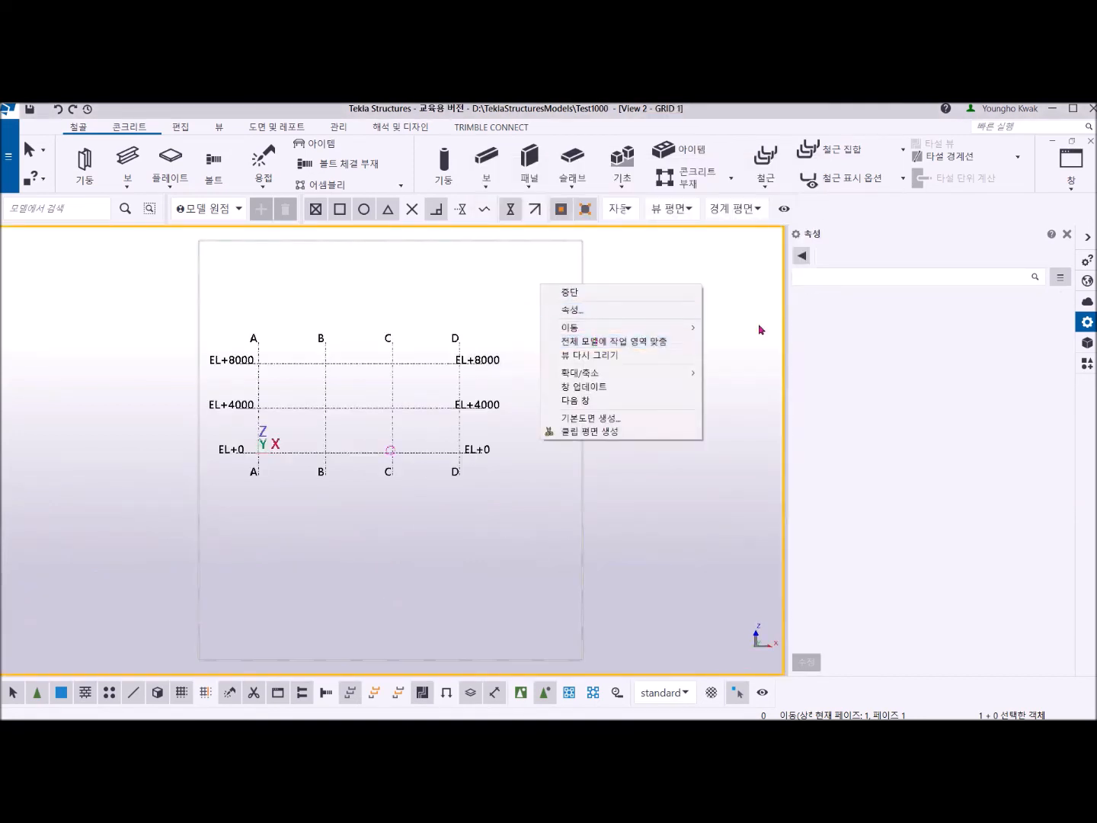
Tile the GRID 1 view and the 3D view side by side, each showing its whole grid.
{"action": "left_click", "coordinate": [1074, 182]}
{"action": "left_click", "coordinate": [1038, 232]}
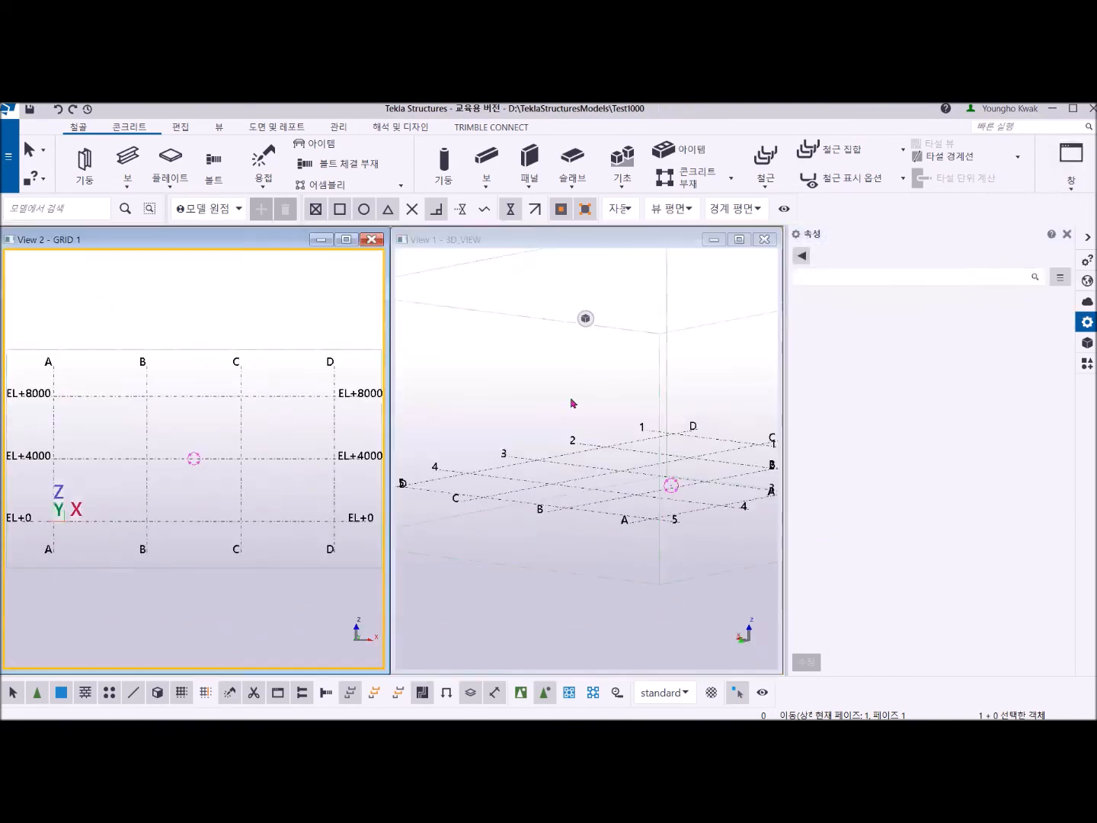
{"action": "mouse_move", "coordinate": [265, 415]}
{"action": "middle_mouse_down"}
{"action": "mouse_move", "coordinate": [234, 408]}
{"action": "mouse_move", "coordinate": [247, 403]}
{"action": "middle_mouse_up"}
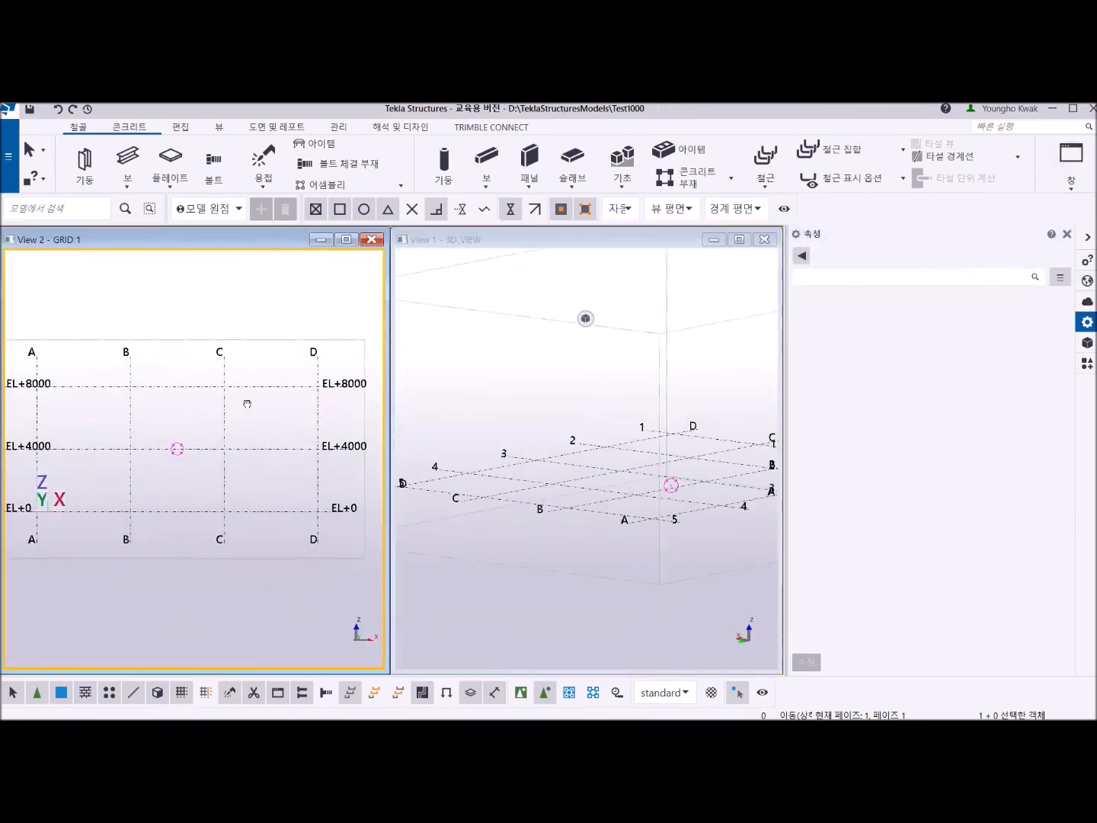
{"action": "scroll", "coordinate": [244, 403], "scroll_direction": "down", "scroll_amount": 1}
{"action": "middle_click_drag", "start_coordinate": [517, 465], "coordinate": [528, 491]}
{"action": "scroll", "coordinate": [582, 477], "scroll_direction": "down", "scroll_amount": 1}
{"action": "middle_click_drag", "start_coordinate": [586, 464], "coordinate": [583, 484]}
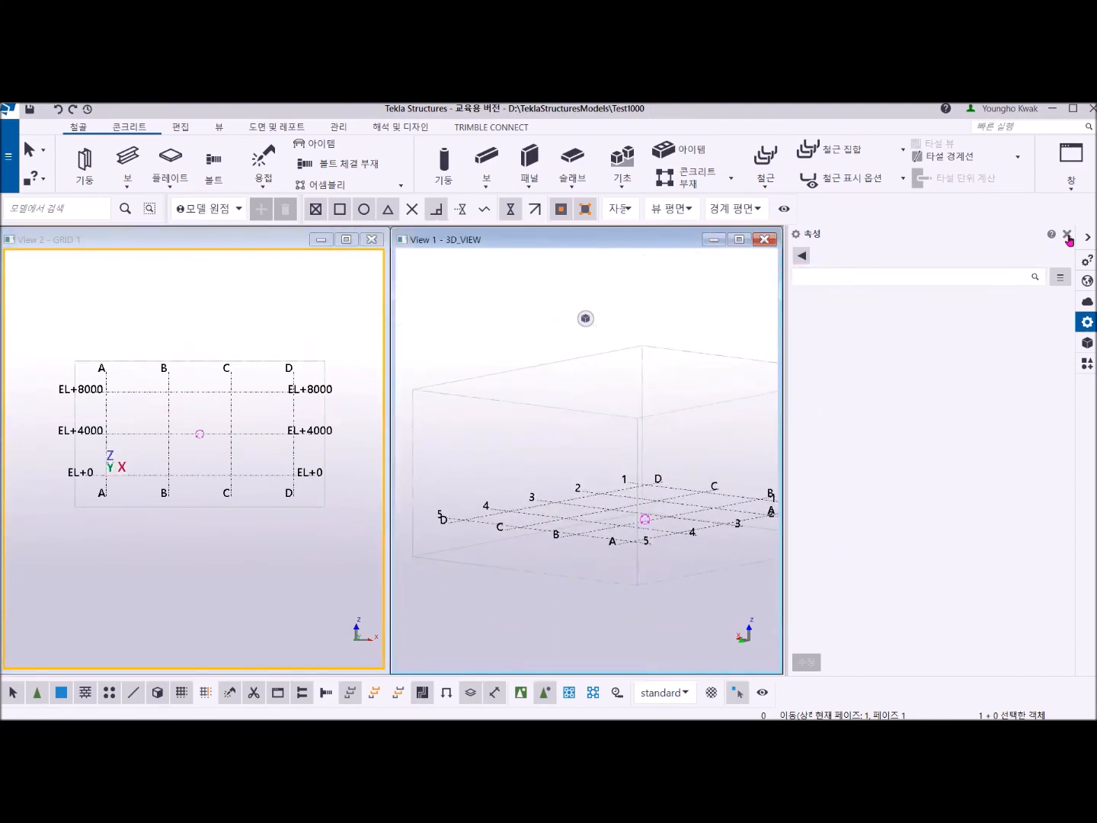
Close the properties pane and retile both views across the freed width.
{"action": "left_click", "coordinate": [1067, 234]}
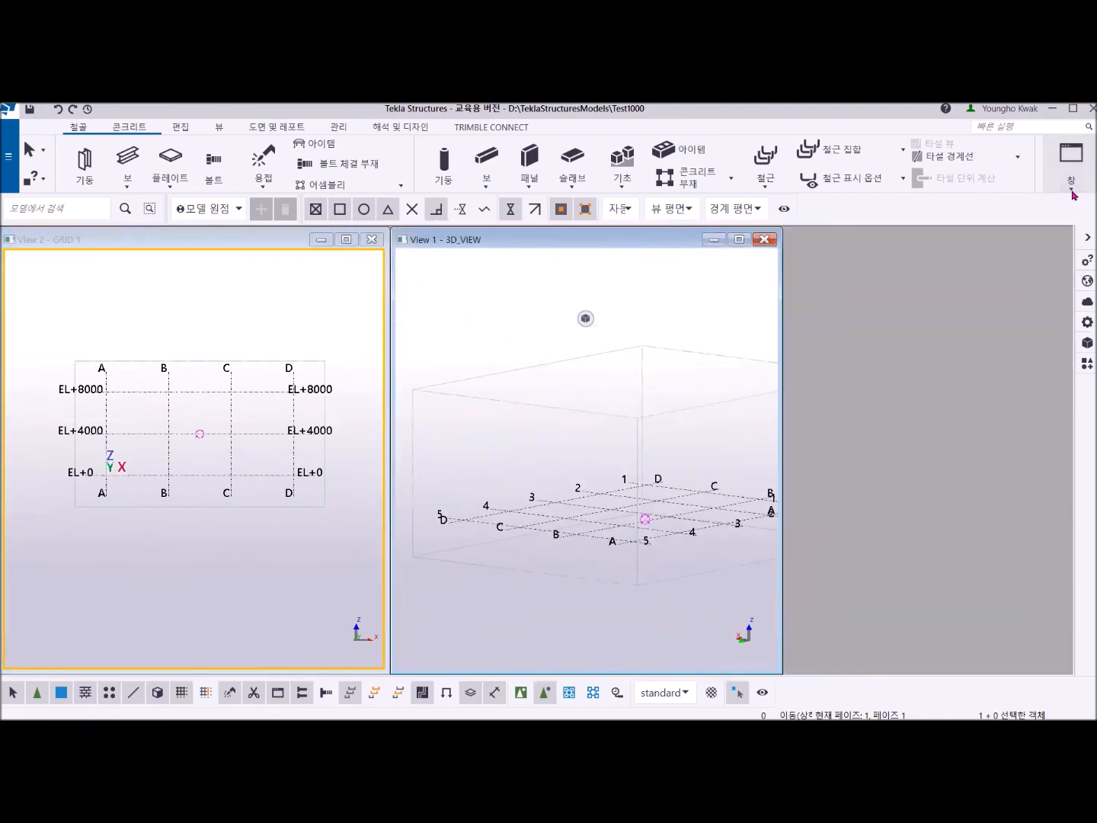
{"action": "left_click", "coordinate": [1073, 191]}
{"action": "left_click", "coordinate": [1048, 231]}
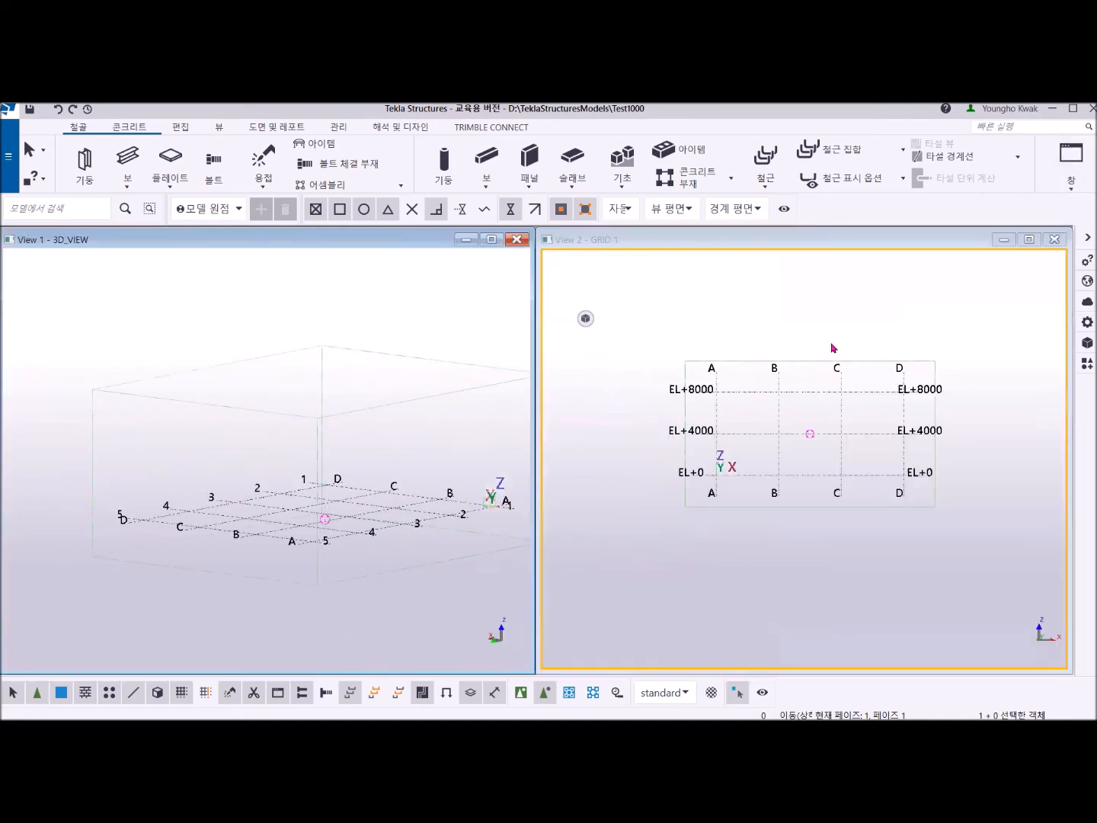
{"action": "middle_click_drag", "start_coordinate": [656, 464], "coordinate": [662, 548]}
{"action": "scroll", "coordinate": [328, 511], "scroll_direction": "up", "scroll_amount": 2}
{"action": "middle_click_drag", "start_coordinate": [326, 512], "coordinate": [278, 475]}
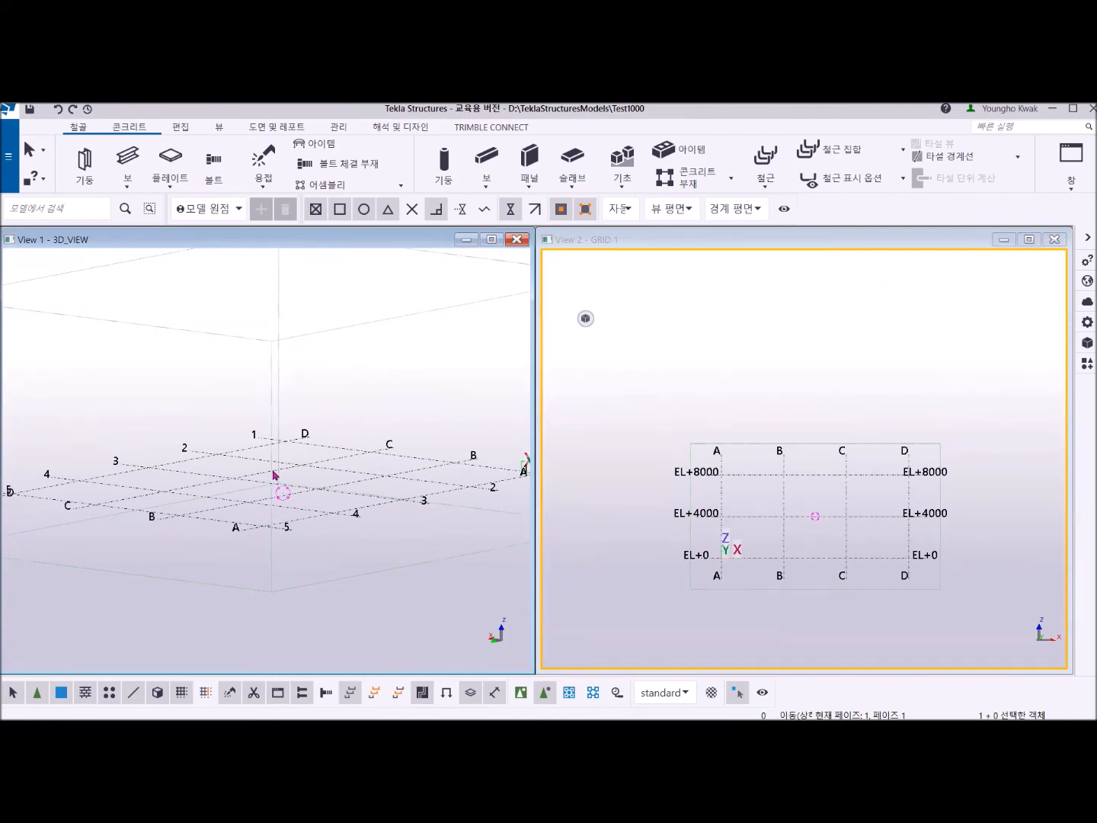
Start a standalone bent plate and draw its quarter-circle base in plan, centred on B/3, from C/3 to B/4 with a 6000 radius.
{"action": "key", "text": "ctrl+p"}
{"action": "scroll", "coordinate": [268, 476], "scroll_direction": "up", "scroll_amount": 2}
{"action": "middle_click_drag", "start_coordinate": [257, 480], "coordinate": [257, 488]}
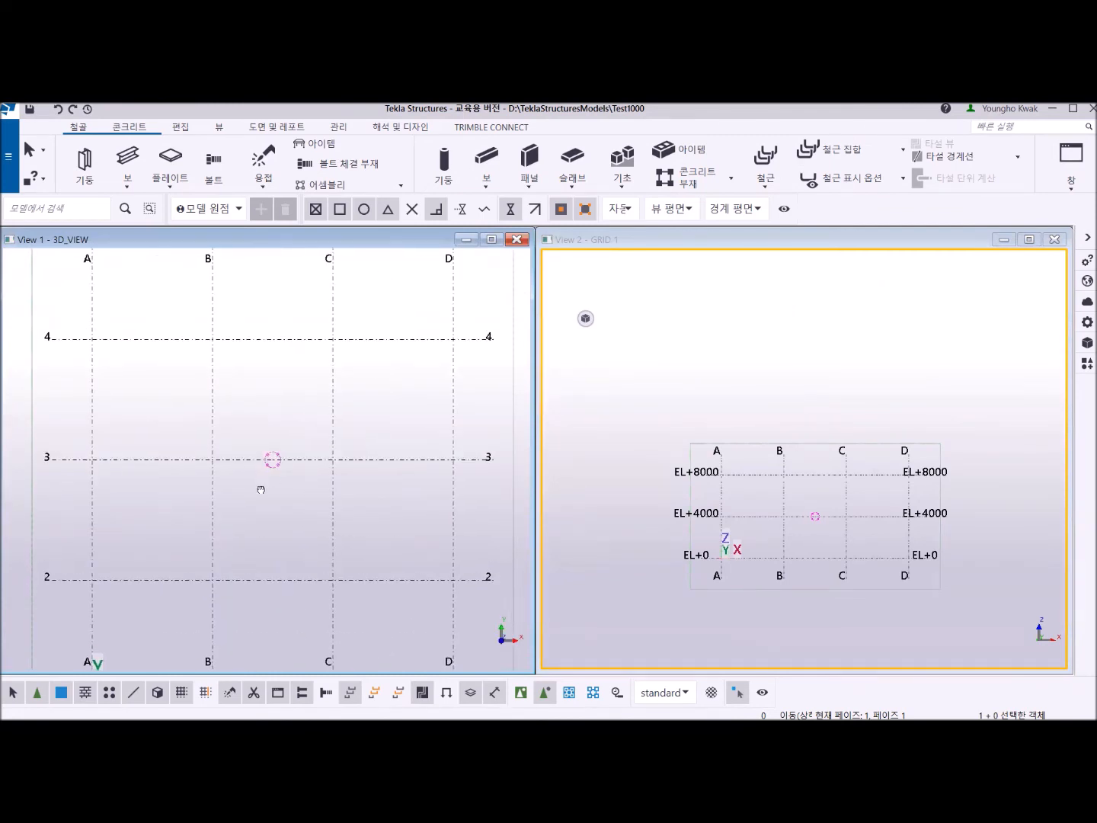
{"action": "left_click", "coordinate": [173, 187]}
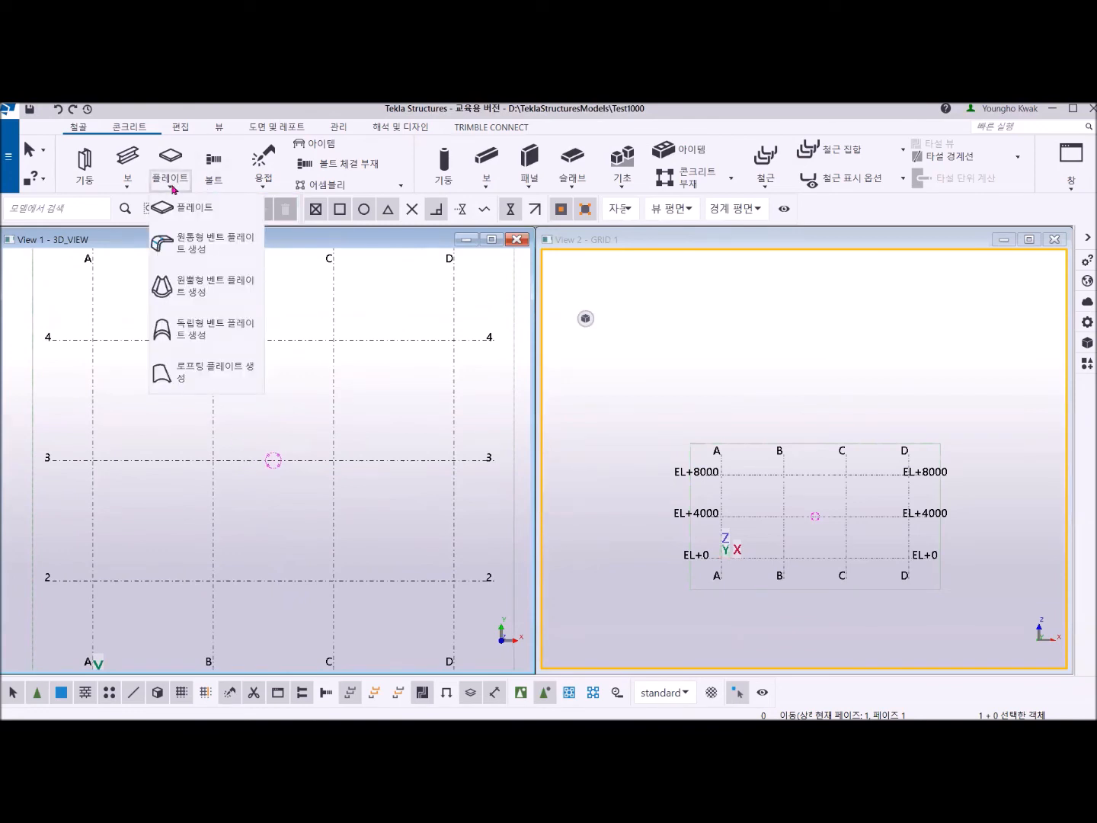
{"action": "left_click", "coordinate": [201, 328]}
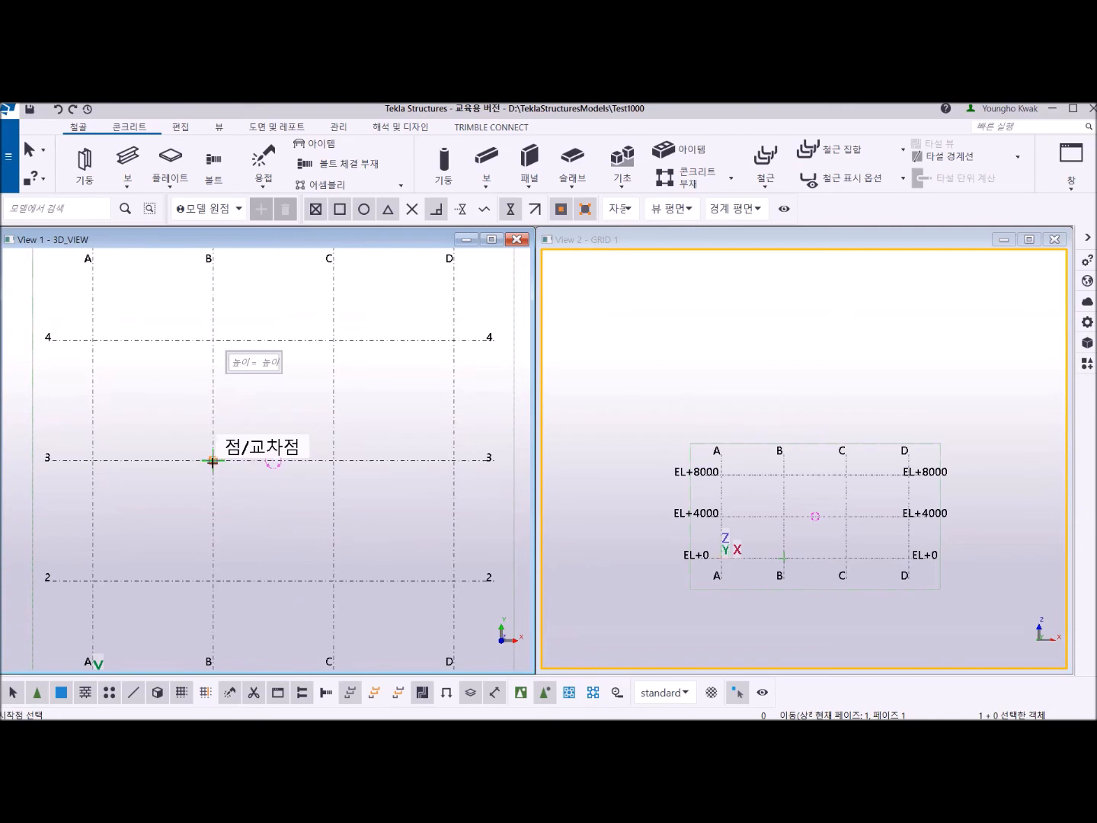
{"action": "left_click", "coordinate": [213, 461]}
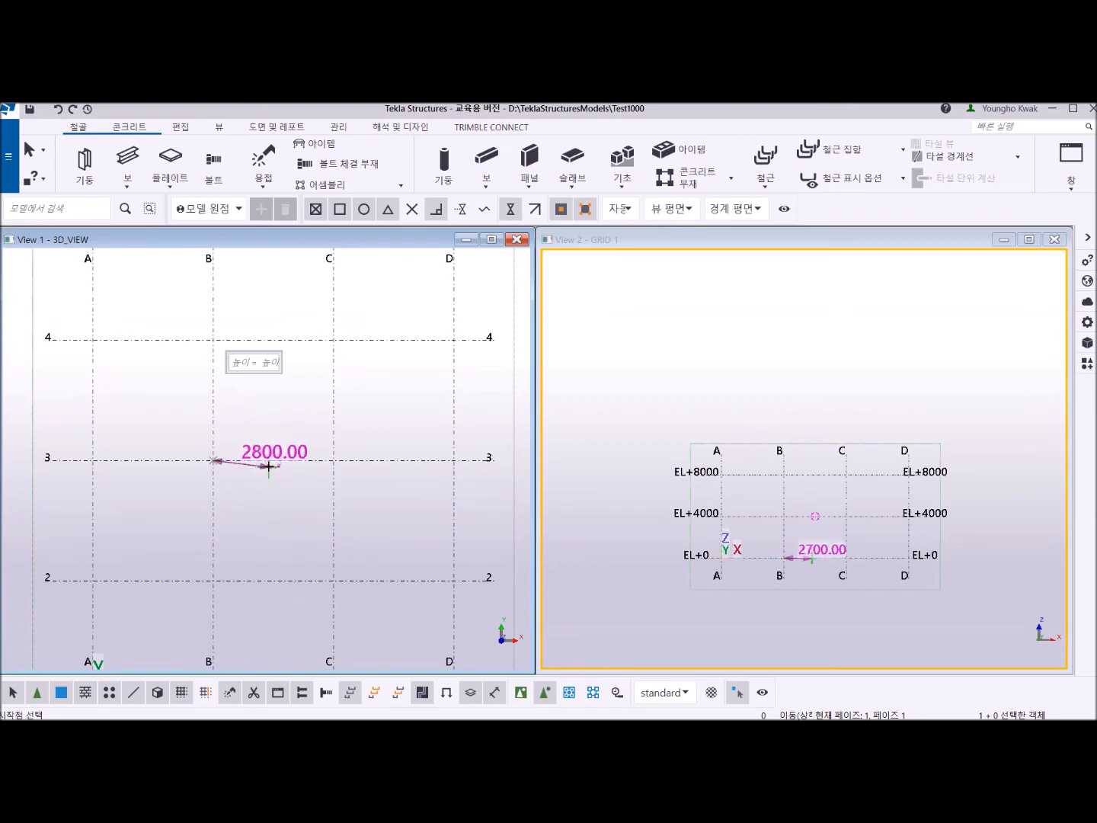
{"action": "left_click", "coordinate": [333, 460]}
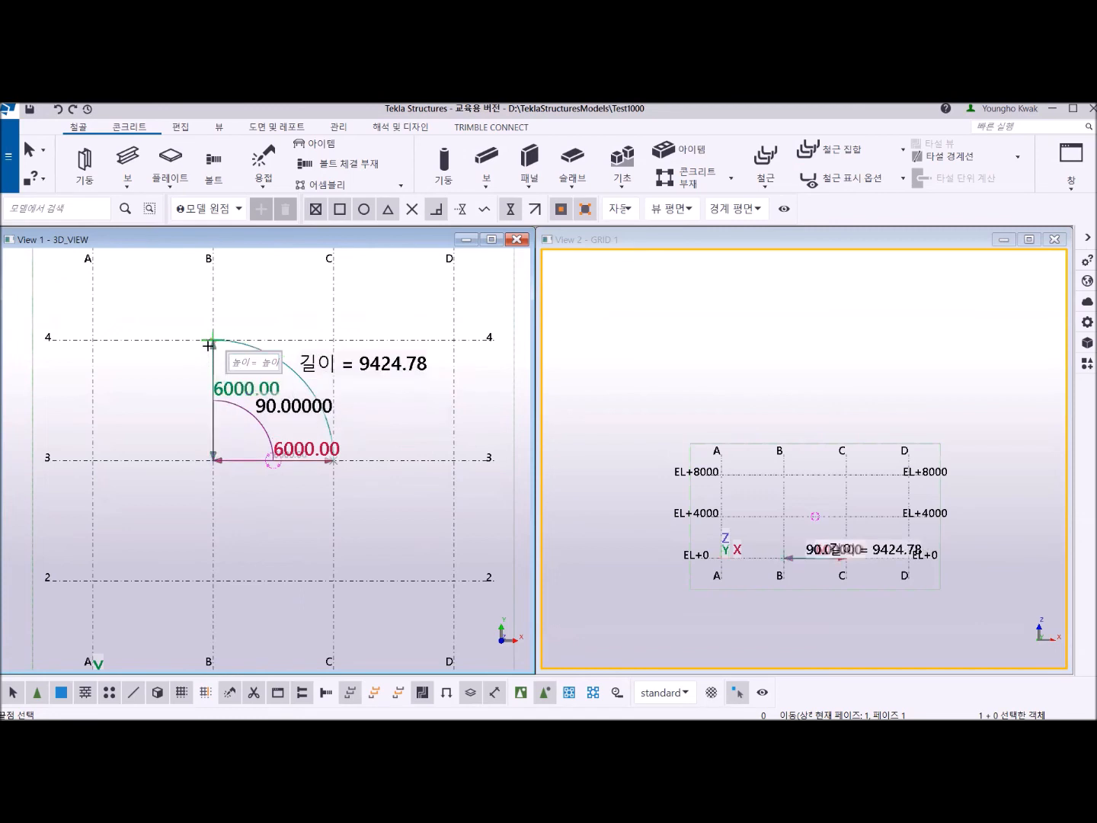
{"action": "left_click", "coordinate": [212, 340]}
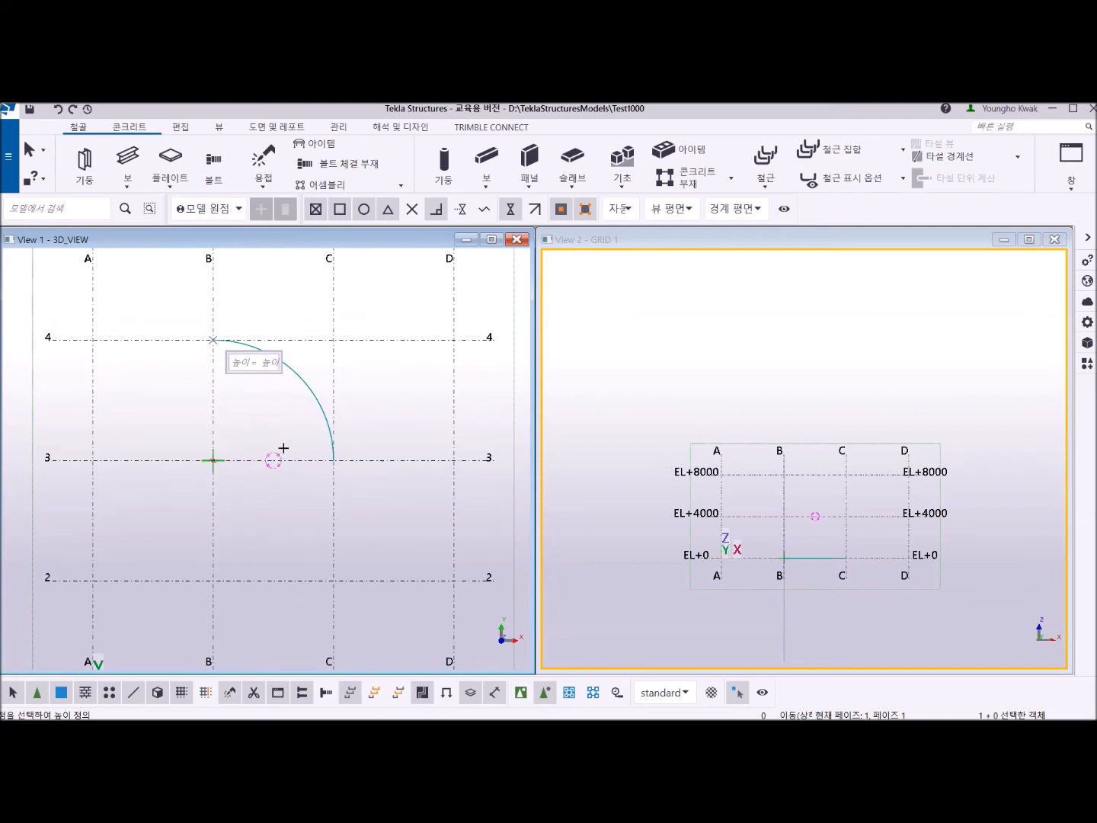
Set the bent plate's height to 4000 by picking the point on grid B at EL+4000 in the GRID 1 view.
{"action": "left_click", "coordinate": [266, 367]}
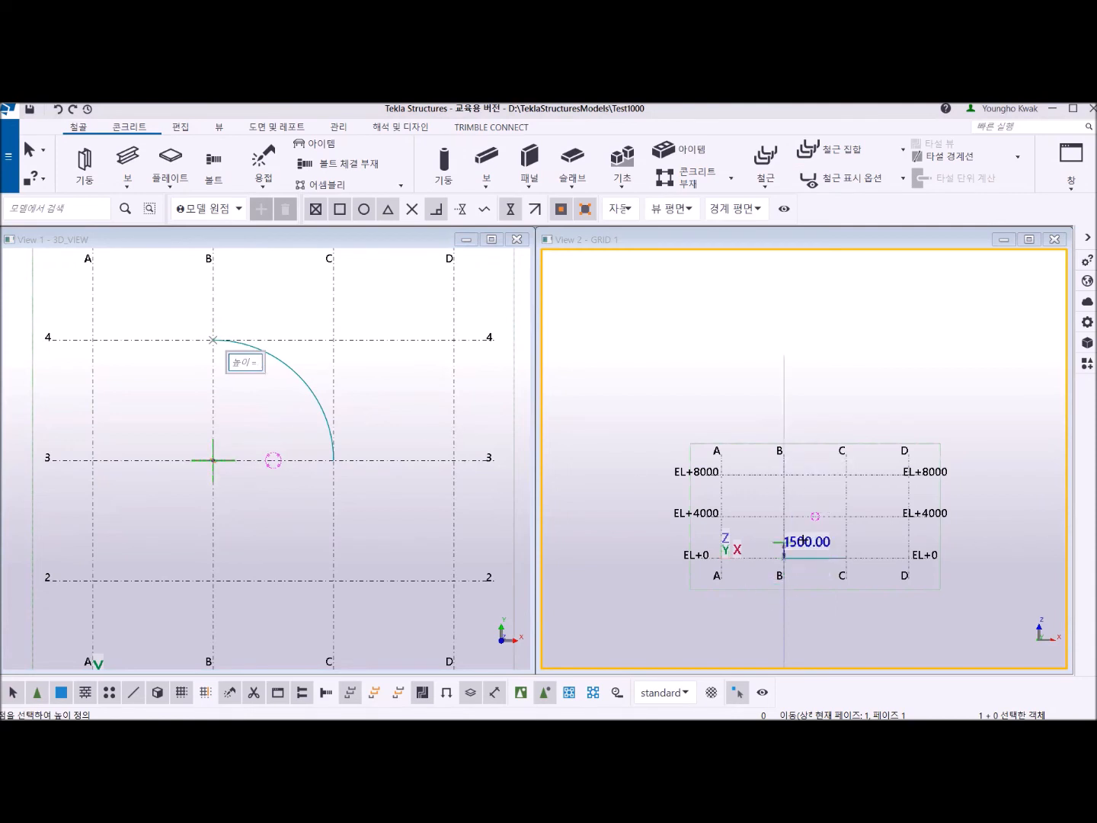
{"action": "scroll", "coordinate": [803, 540], "scroll_direction": "up", "scroll_amount": 3}
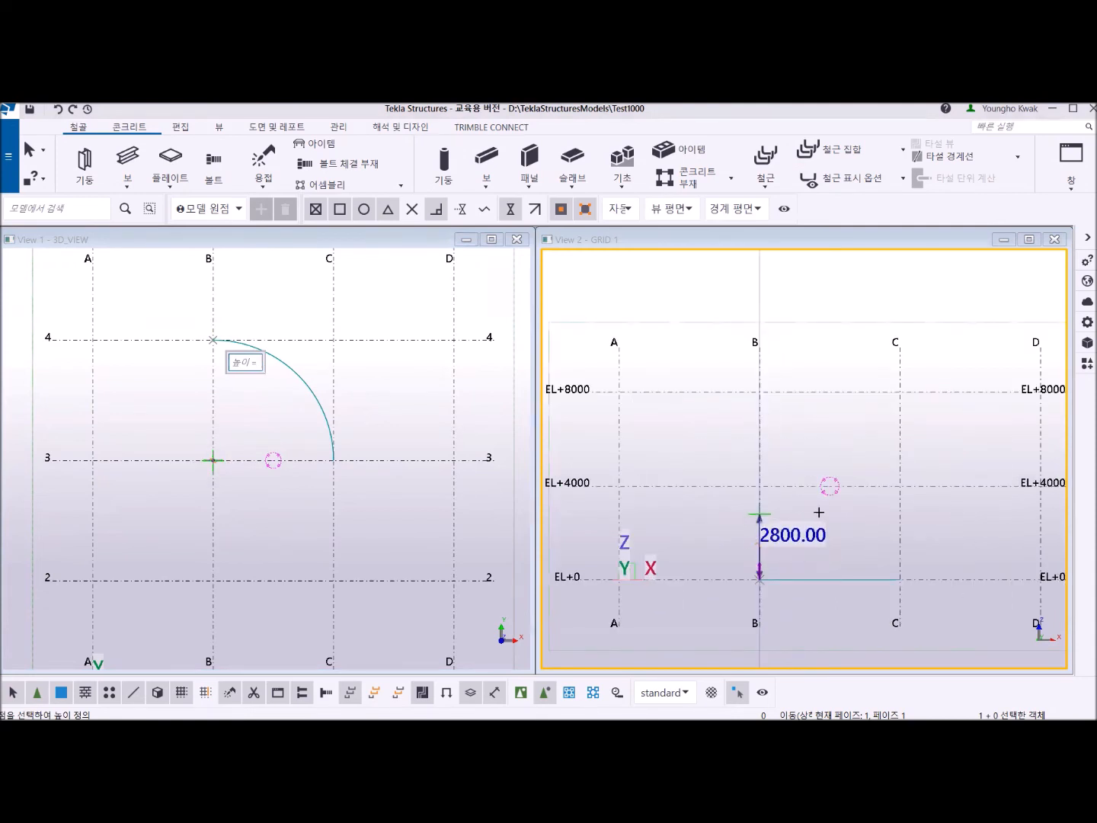
{"action": "scroll", "coordinate": [758, 484], "scroll_direction": "up", "scroll_amount": 3}
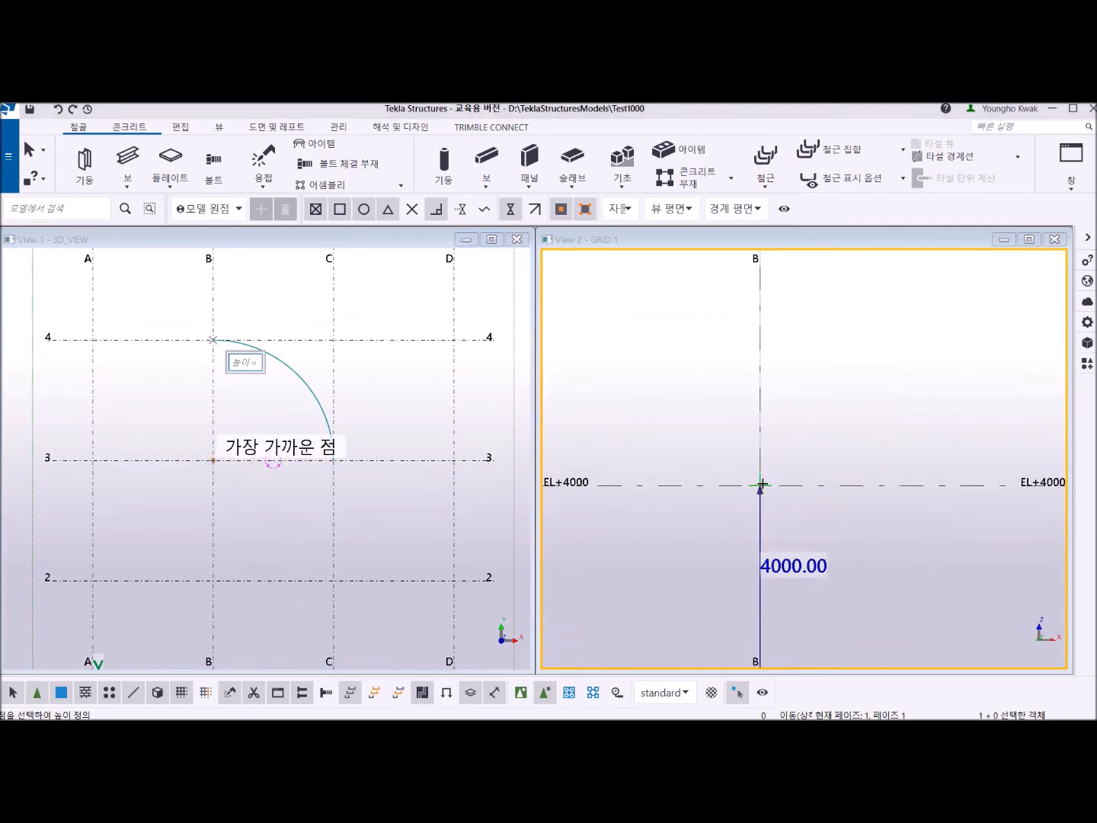
{"action": "left_click", "coordinate": [759, 484]}
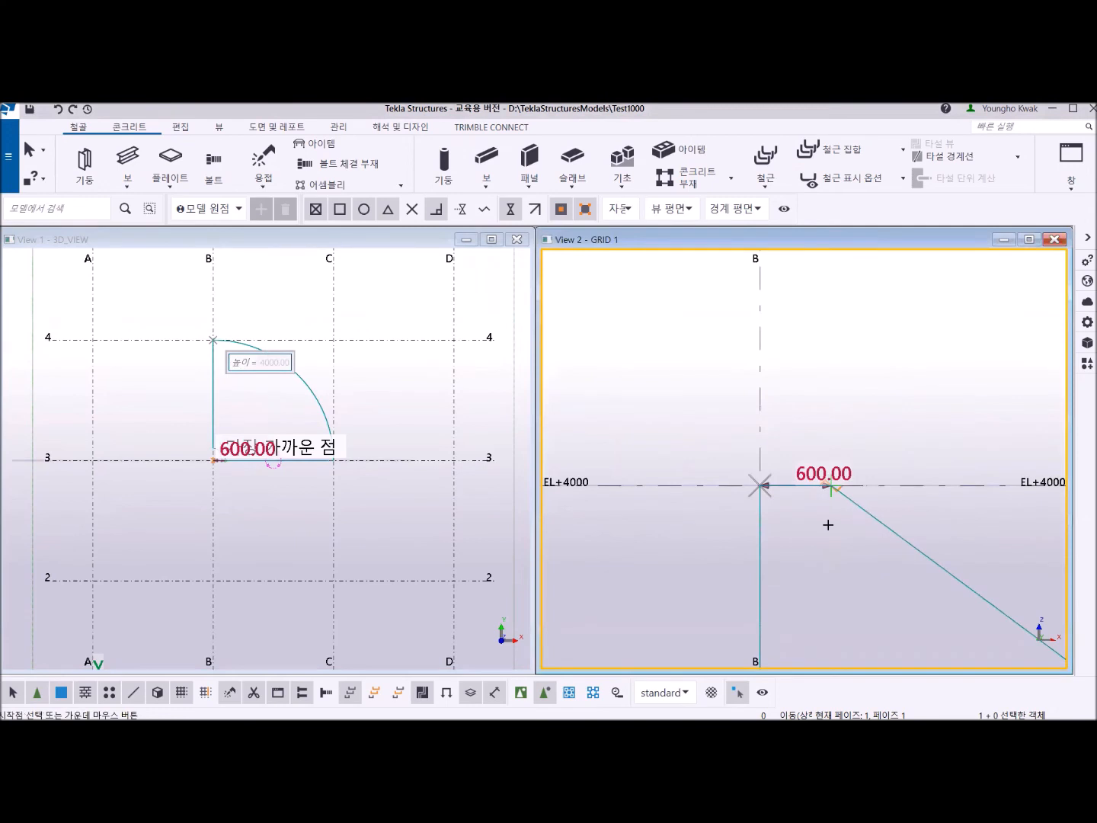
Give the plate's upper edge the same radius as its base arc and create the quarter-cylinder plate.
{"action": "scroll", "coordinate": [852, 517], "scroll_direction": "down", "scroll_amount": 3}
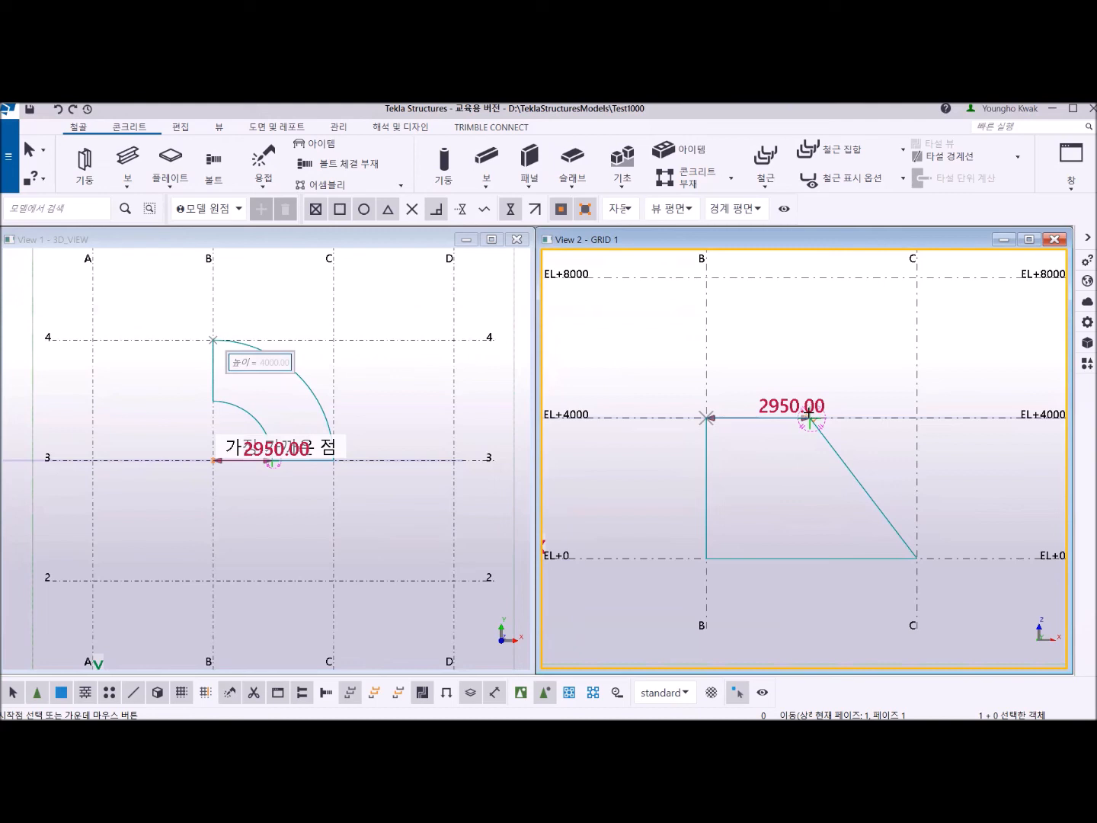
{"action": "left_click", "coordinate": [810, 417]}
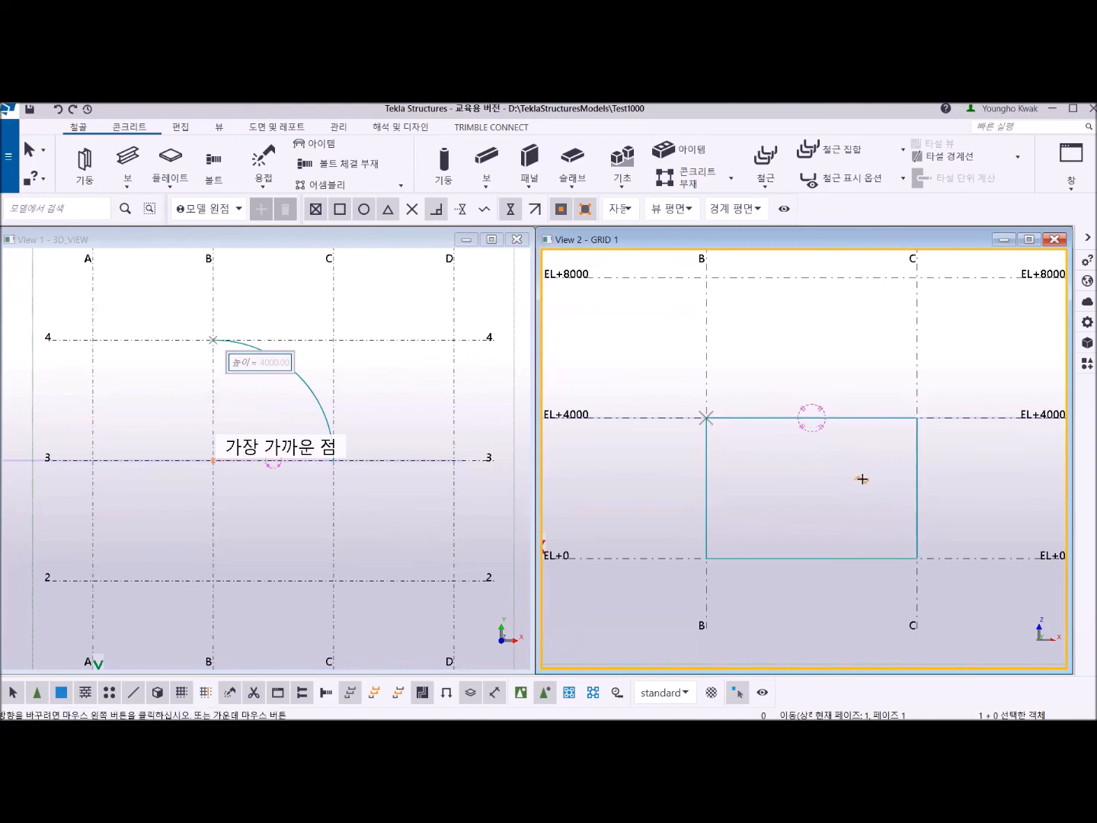
{"action": "middle_click", "coordinate": [817, 385]}
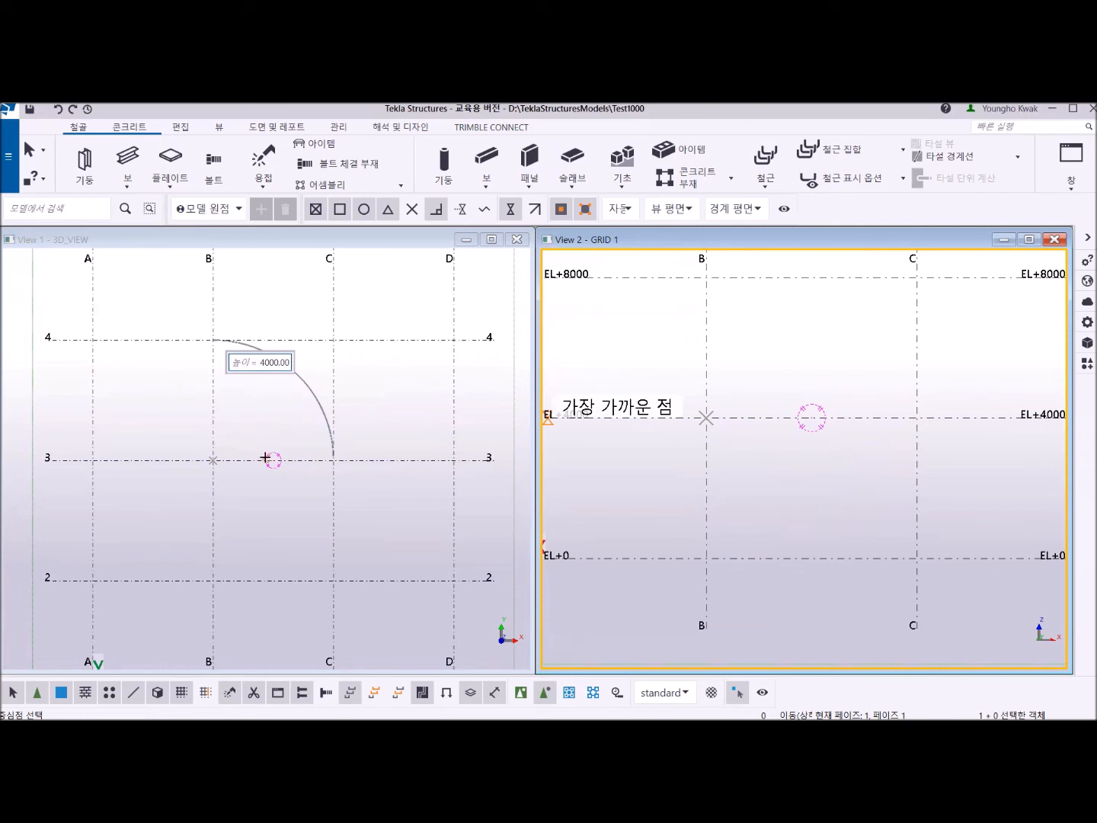
{"action": "key", "text": "ctrl+p"}
{"action": "middle_click_drag", "start_coordinate": [307, 325], "coordinate": [246, 276], "text": "ctrl"}
{"action": "scroll", "coordinate": [320, 408], "scroll_direction": "up", "scroll_amount": 3}
{"action": "scroll", "coordinate": [329, 438], "scroll_direction": "down", "scroll_amount": 3}
{"action": "middle_click_drag", "start_coordinate": [329, 437], "coordinate": [314, 449]}
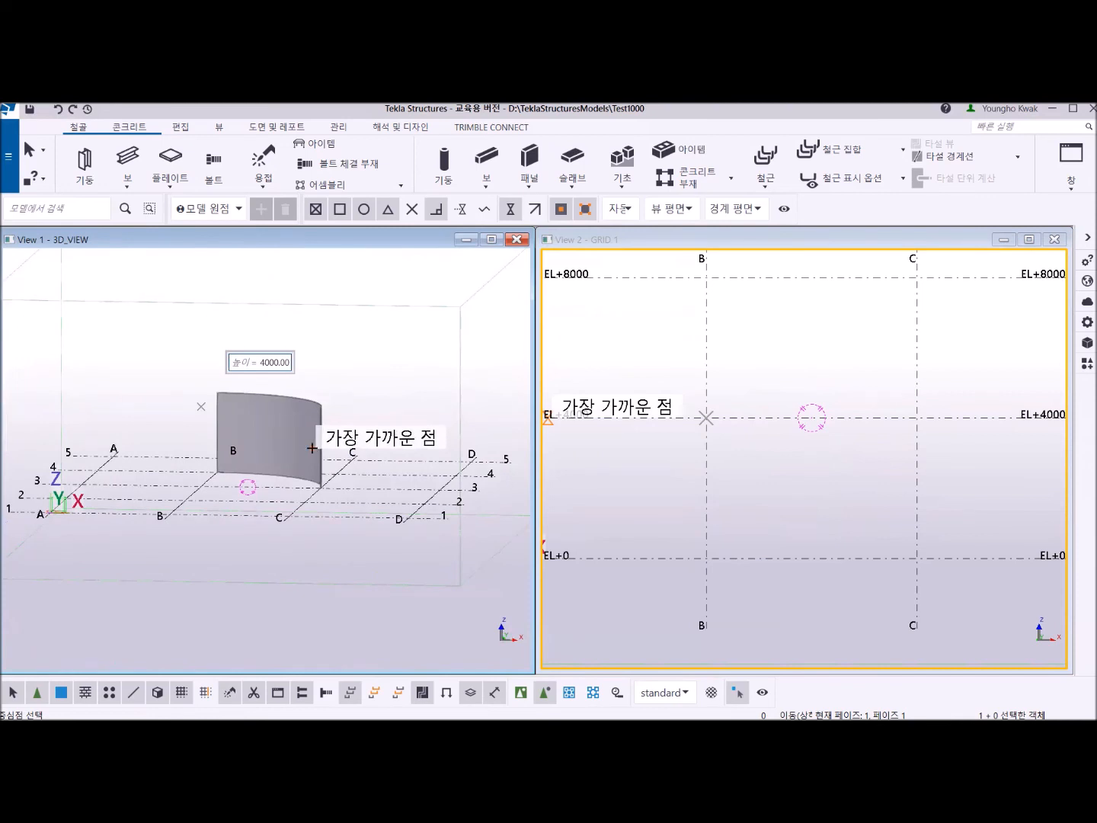
{"action": "key", "text": "ctrl+p"}
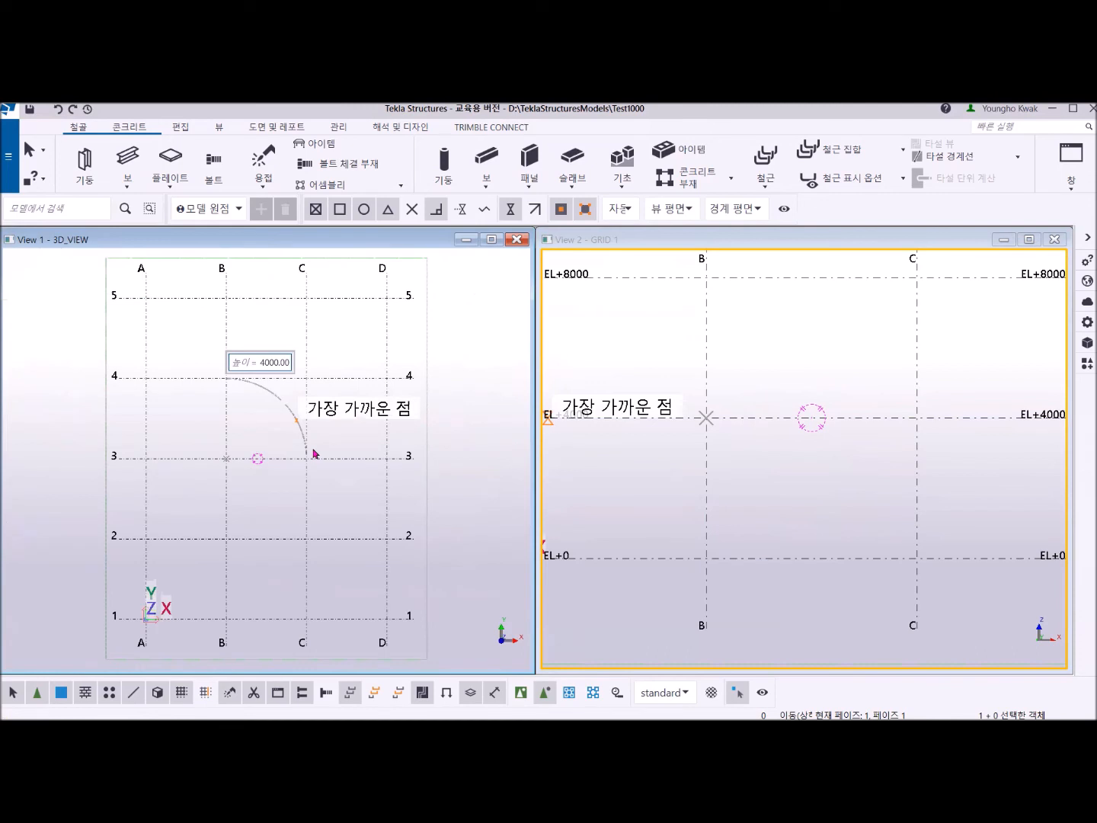
{"action": "left_click", "coordinate": [230, 540]}
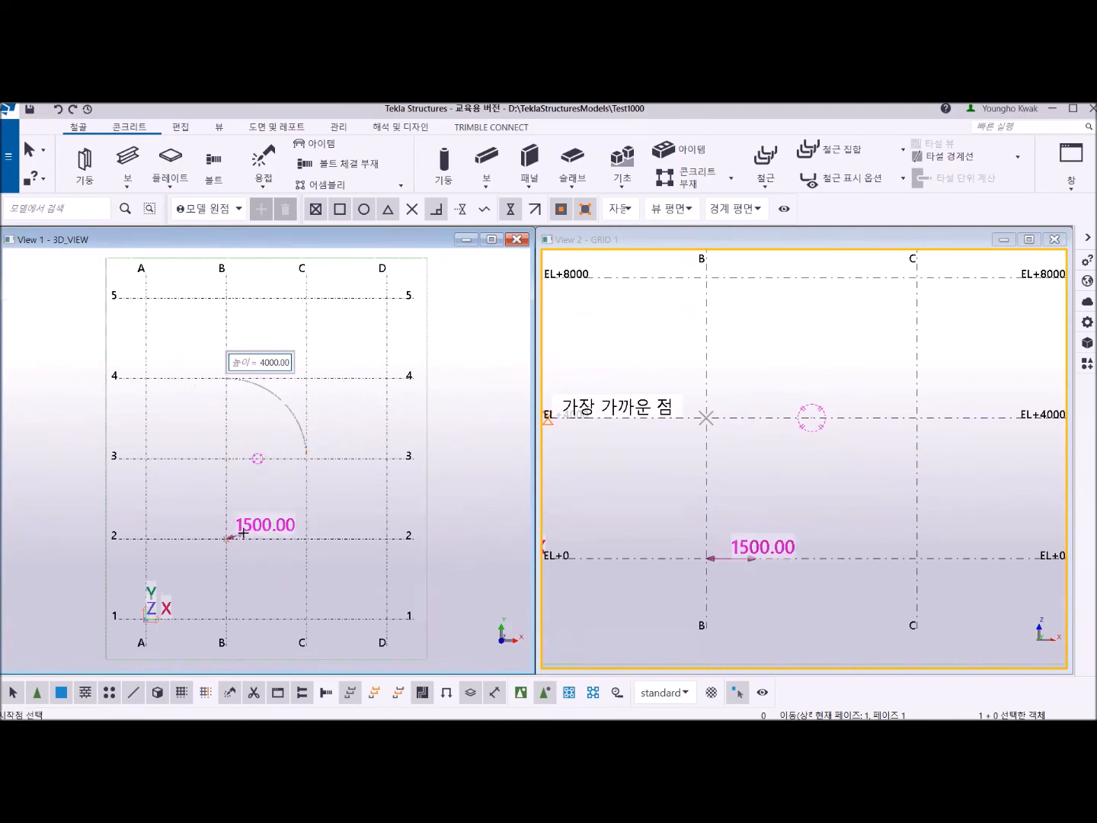
{"action": "left_click", "coordinate": [305, 538]}
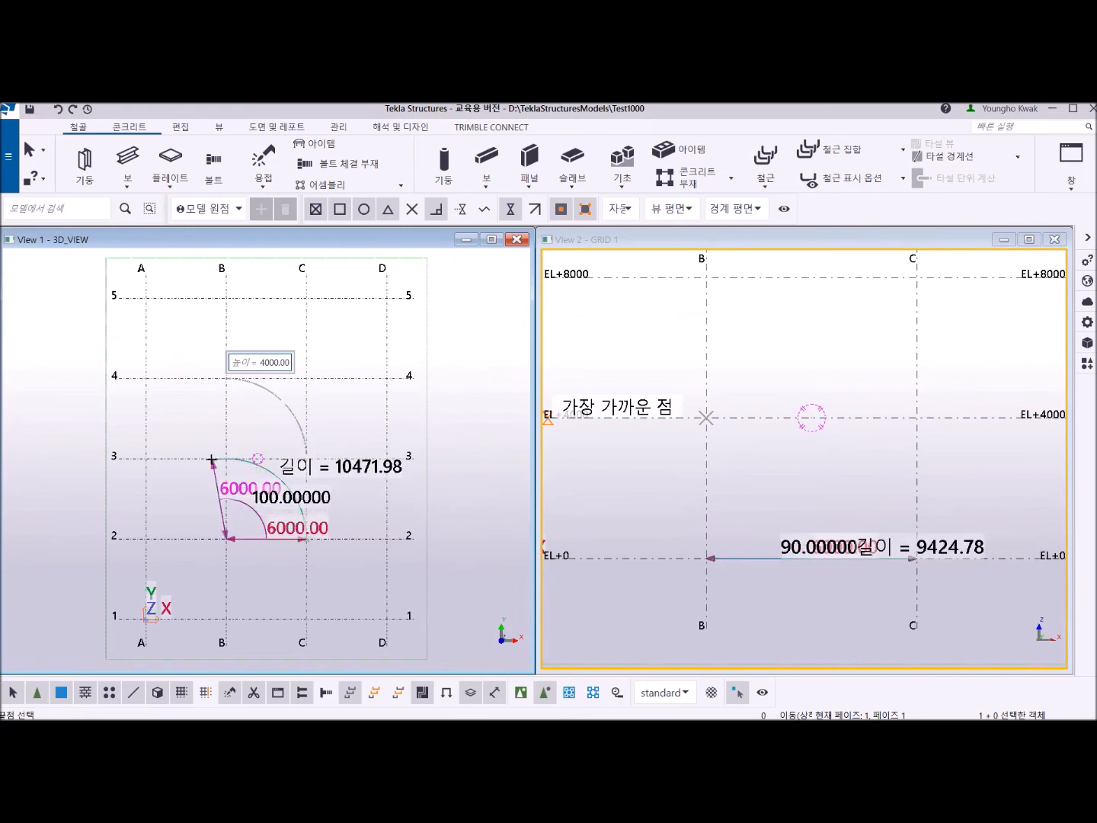
{"action": "left_click", "coordinate": [146, 538]}
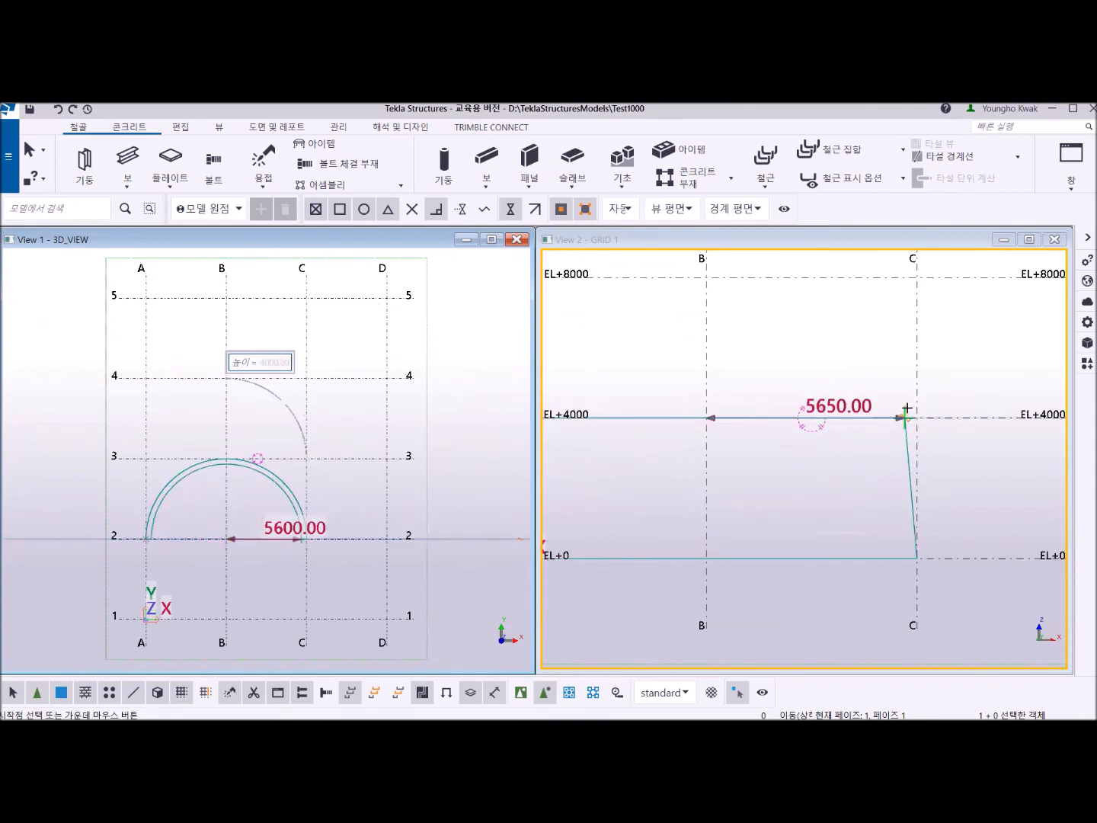
{"action": "middle_click_drag", "start_coordinate": [915, 283], "coordinate": [877, 366]}
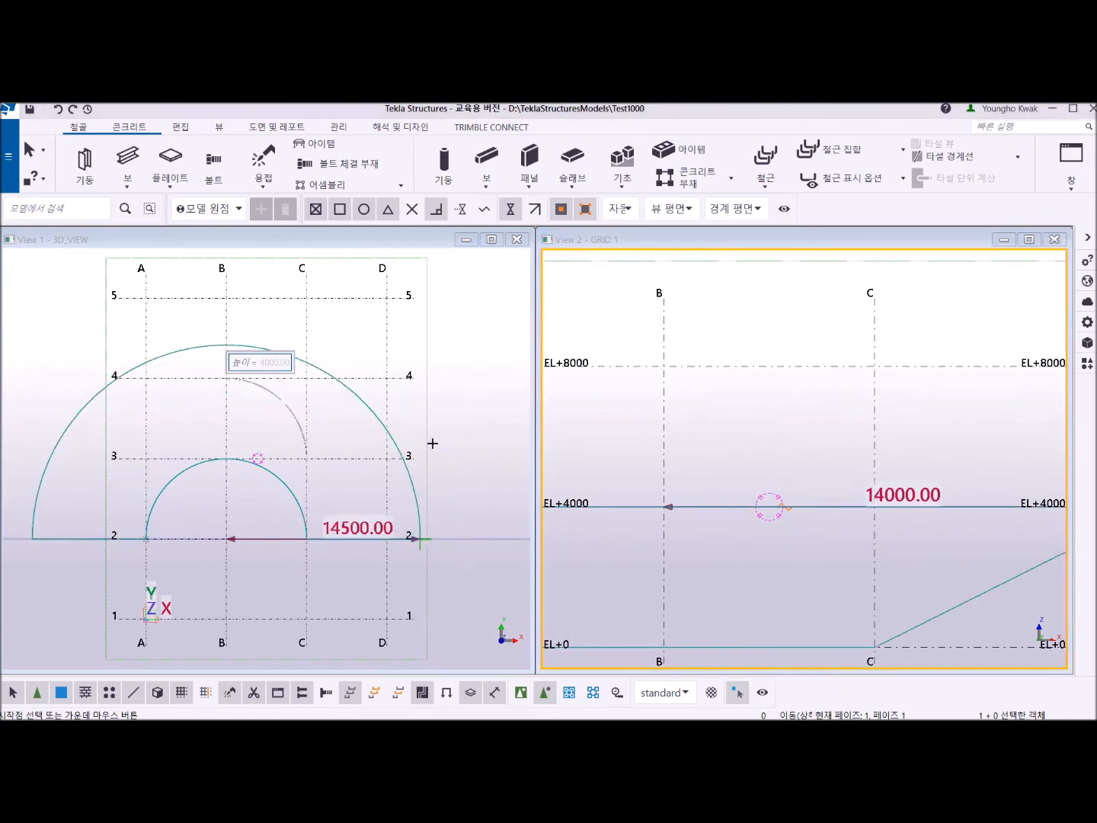
{"action": "middle_click", "coordinate": [263, 377]}
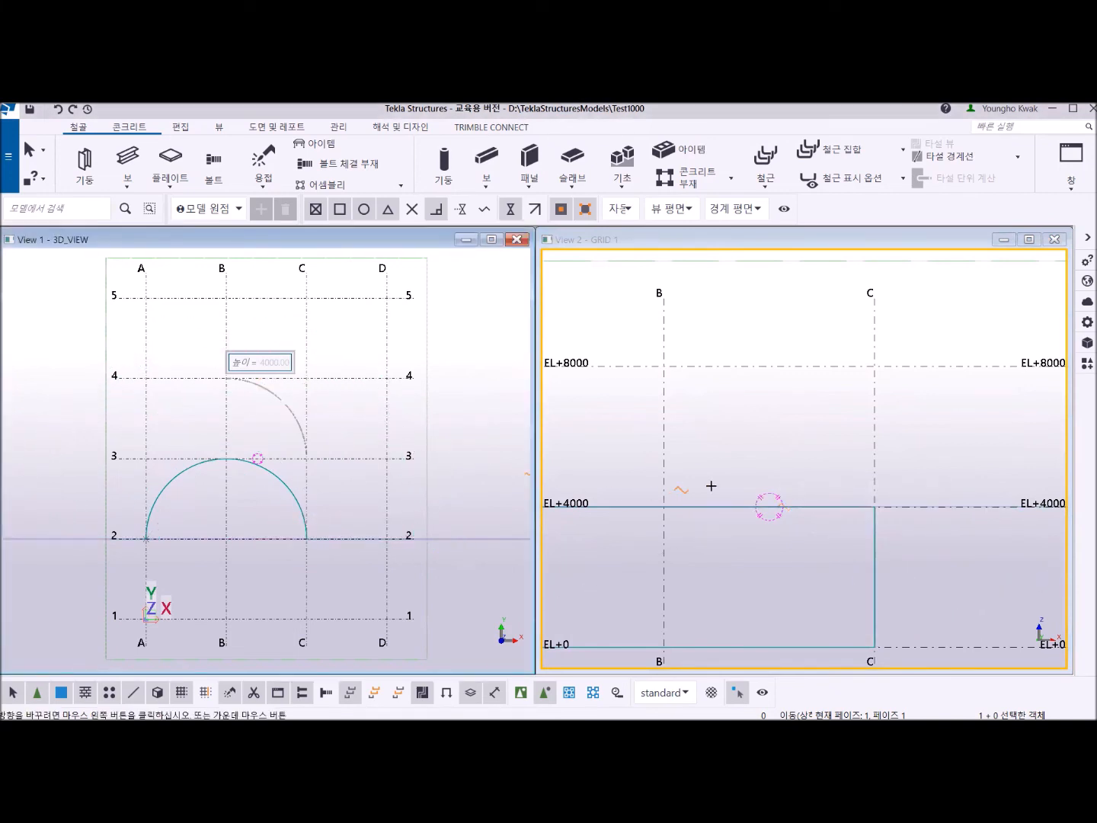
{"action": "scroll", "coordinate": [312, 406], "scroll_direction": "down", "scroll_amount": 2}
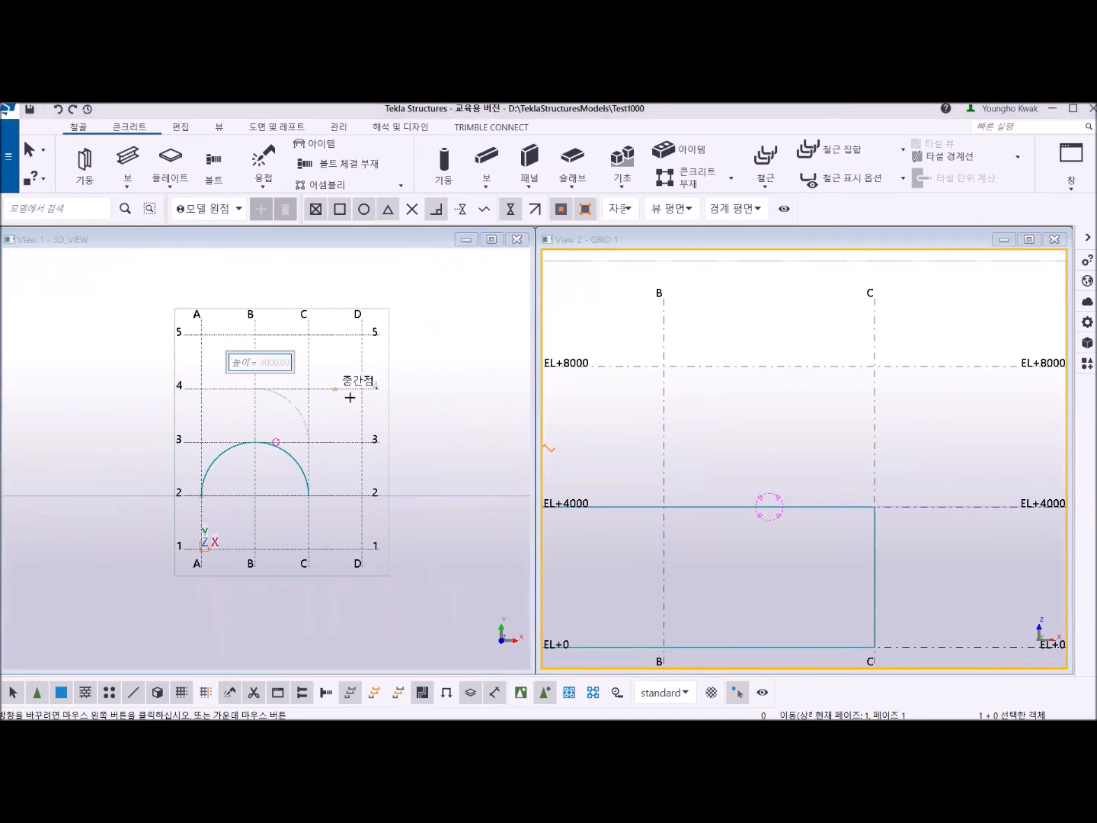
{"action": "right_click", "coordinate": [426, 391]}
{"action": "left_click", "coordinate": [468, 397]}
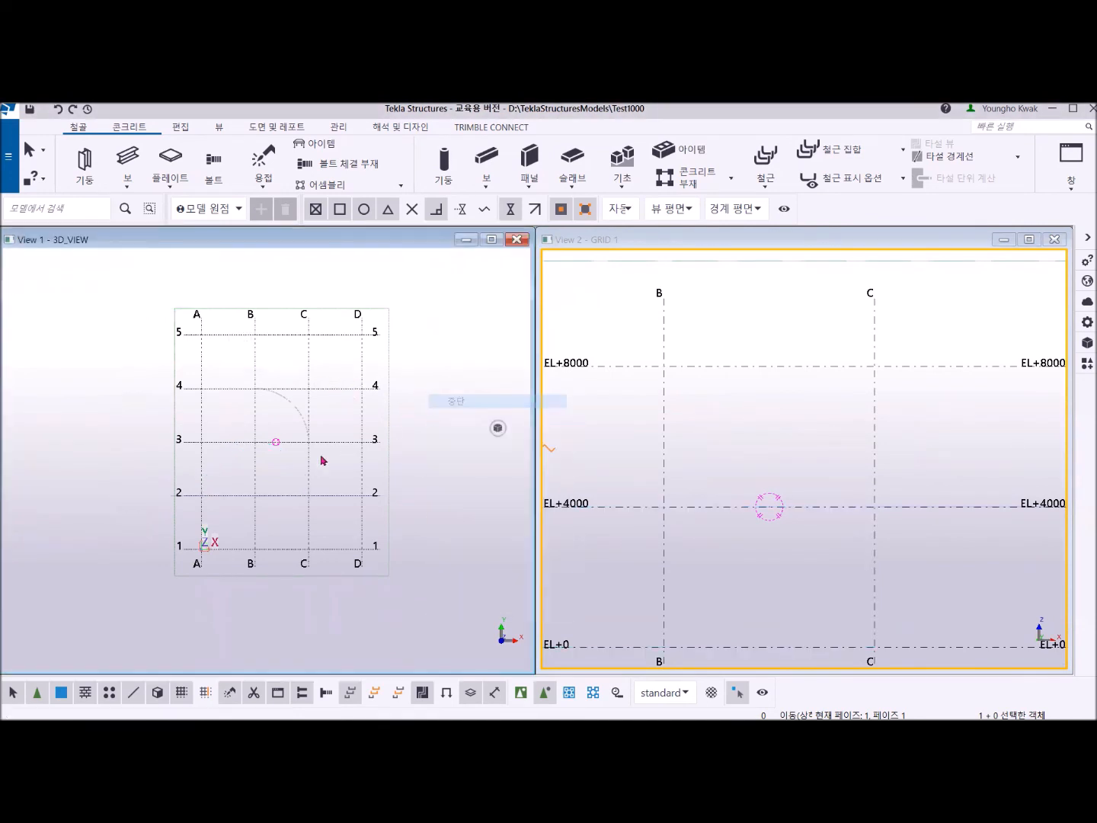
Start another standalone bent plate and draw its semicircular base centred on B/2, from C/2 to A/2 with a 6000 radius.
{"action": "middle_click_drag", "start_coordinate": [281, 482], "coordinate": [287, 387]}
{"action": "scroll", "coordinate": [278, 400], "scroll_direction": "up", "scroll_amount": 4}
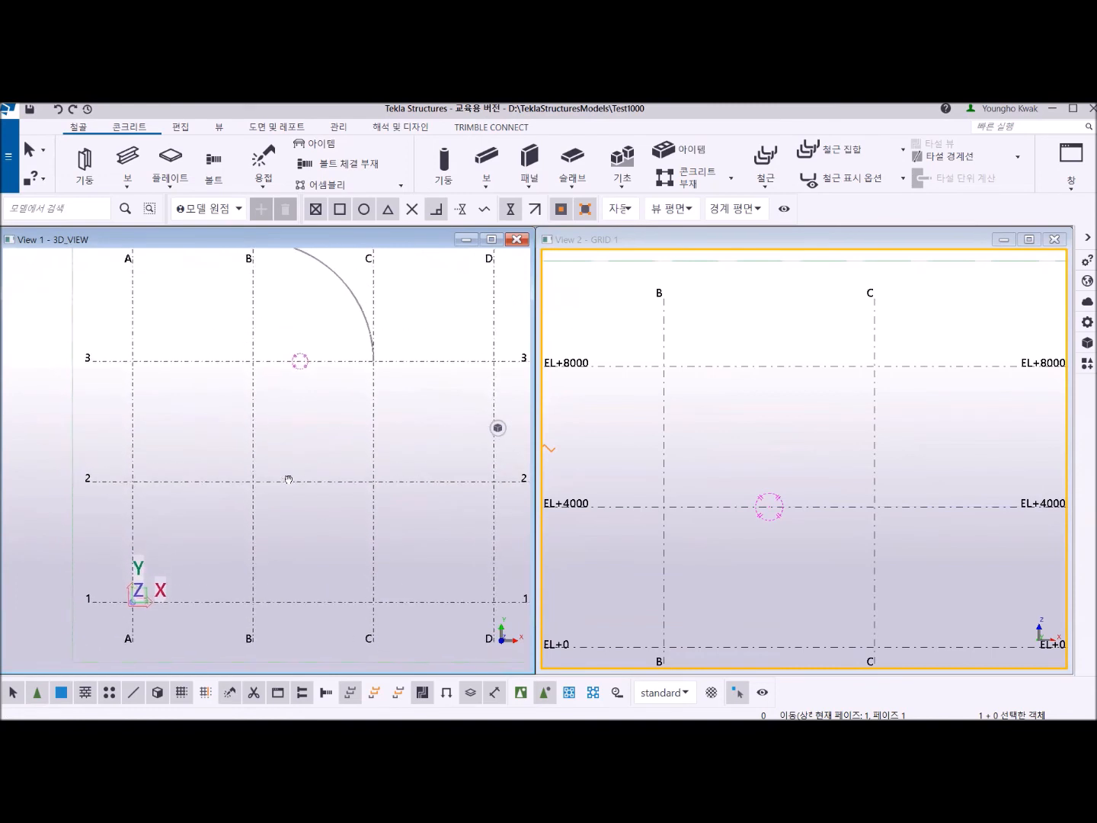
{"action": "left_click", "coordinate": [170, 184]}
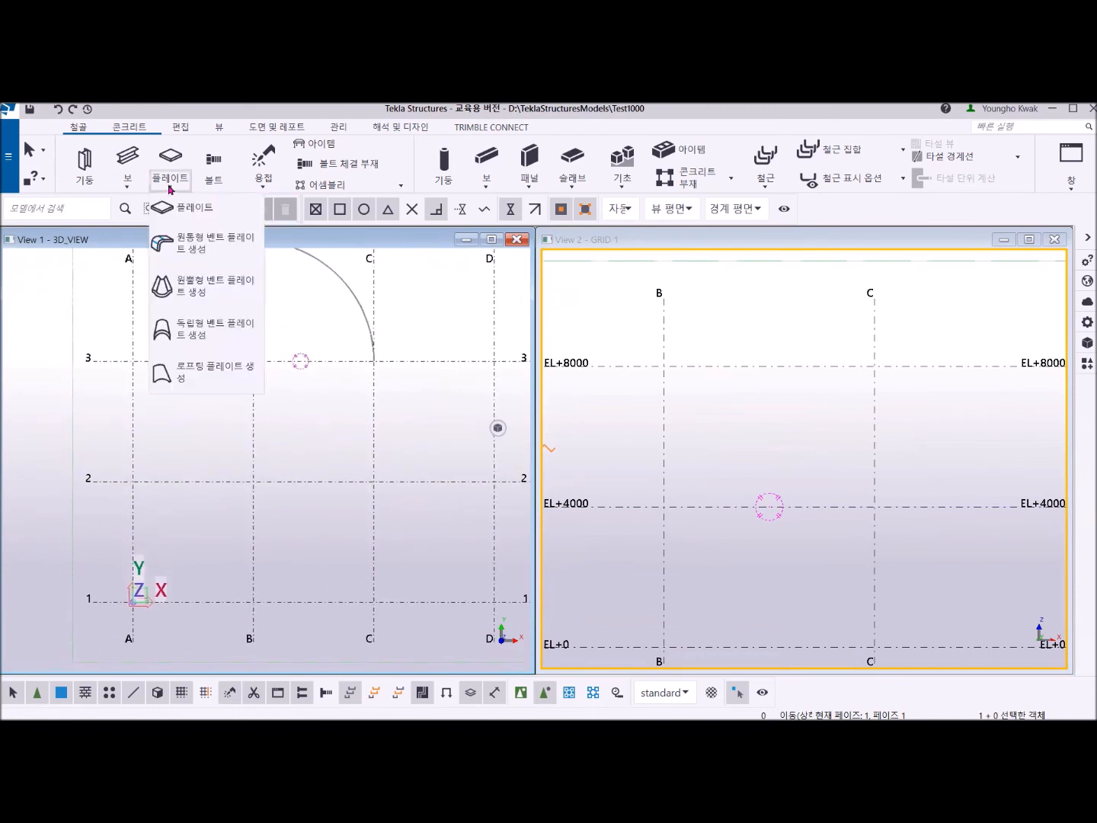
{"action": "left_click", "coordinate": [206, 329]}
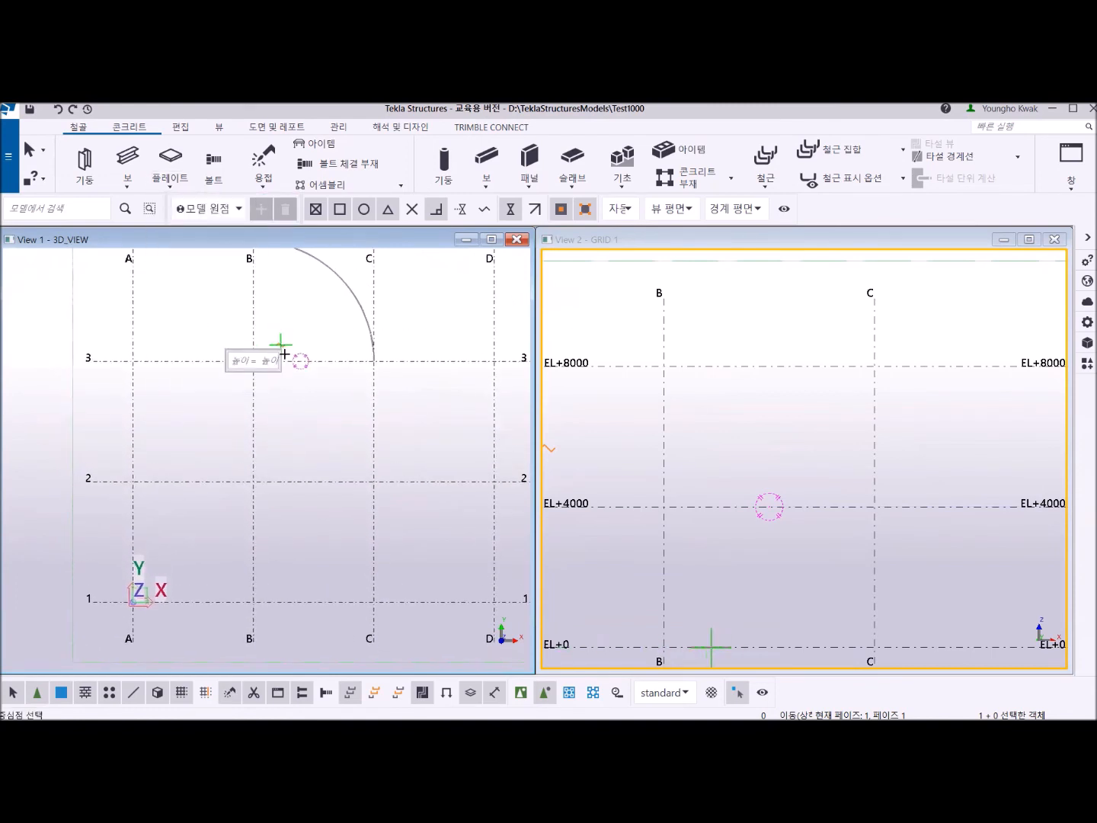
{"action": "left_click", "coordinate": [253, 480]}
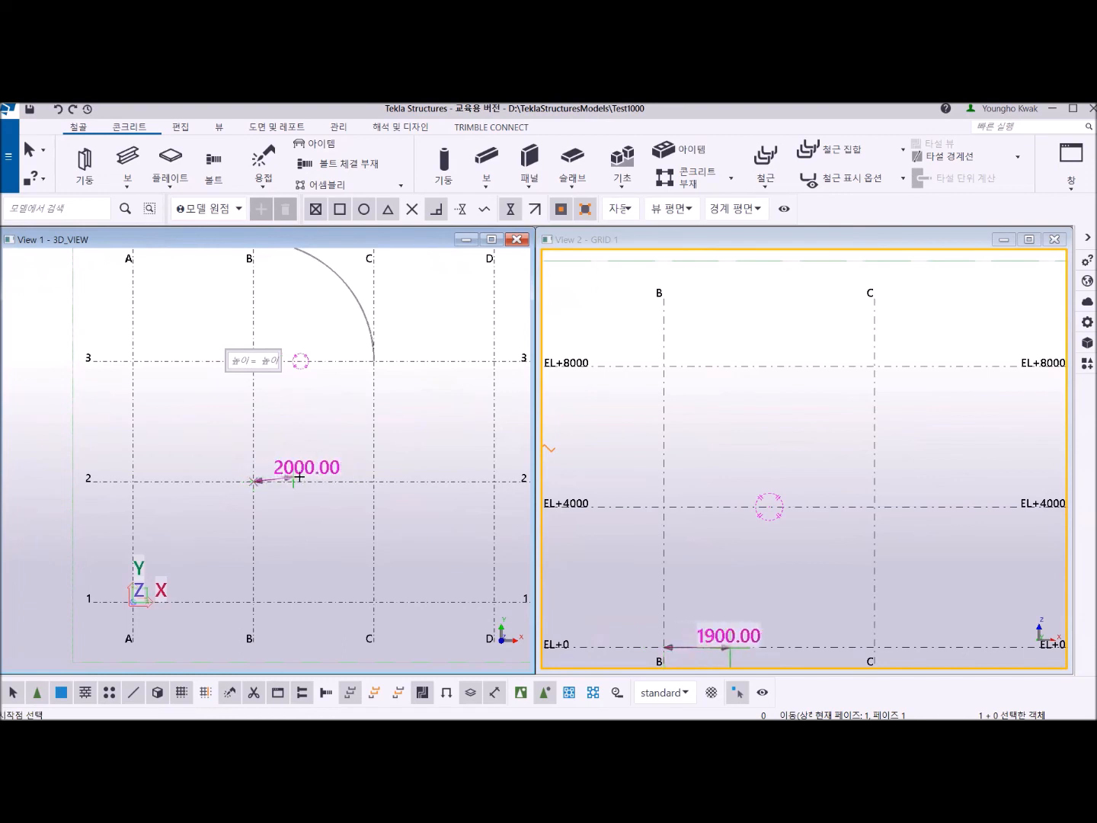
{"action": "left_click", "coordinate": [372, 481]}
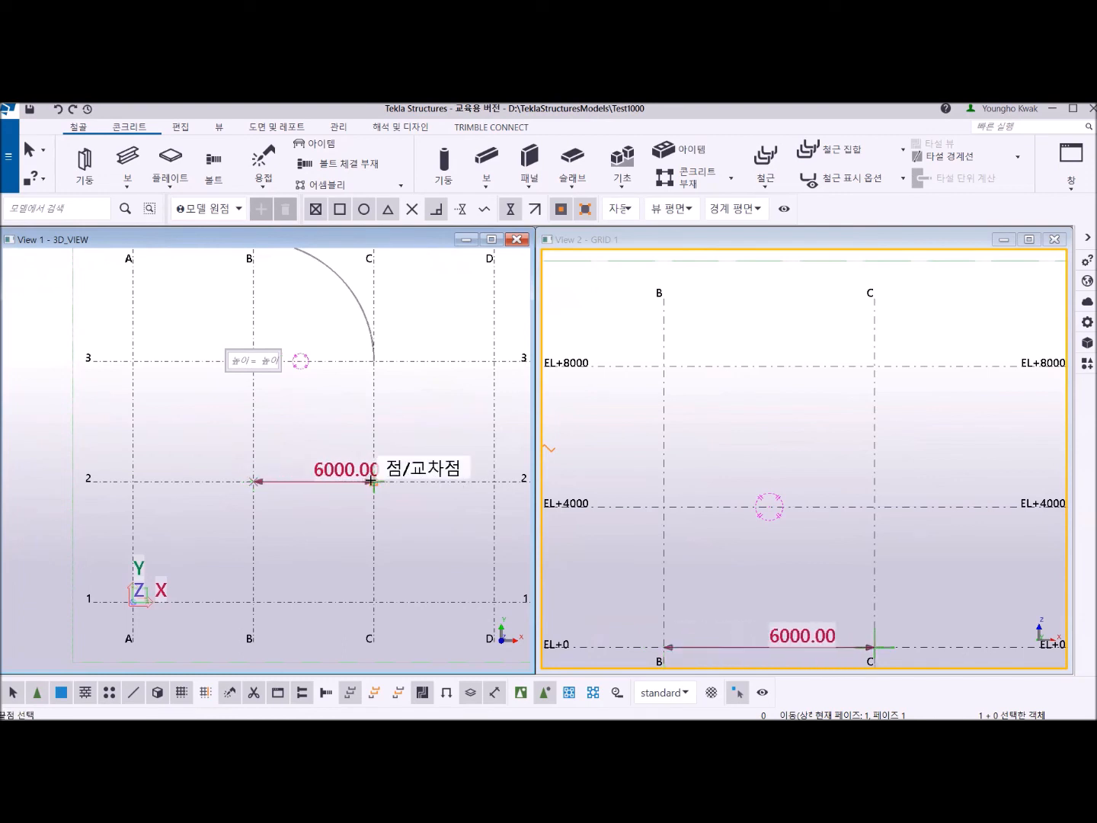
{"action": "left_click", "coordinate": [134, 481]}
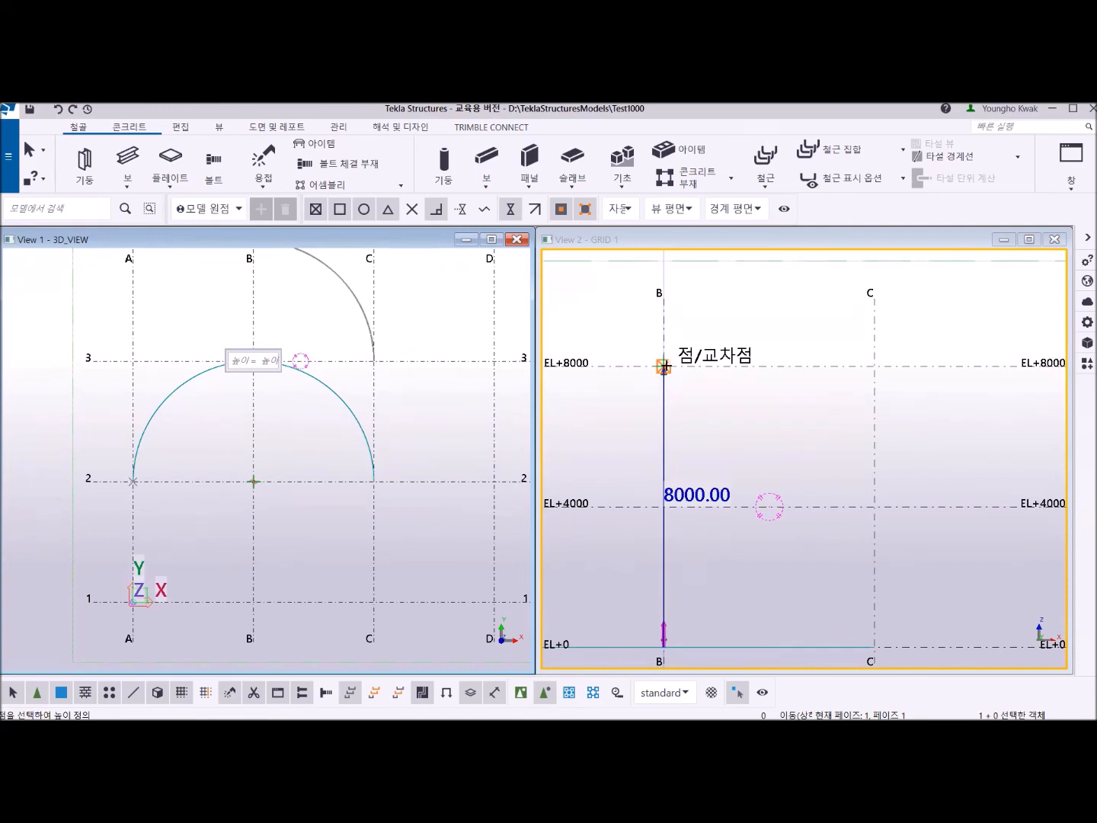
Set the plate's height to 8000 at grid B, EL+8000, with an upper radius of 3000, and create the half-cone plate.
{"action": "left_click", "coordinate": [664, 367]}
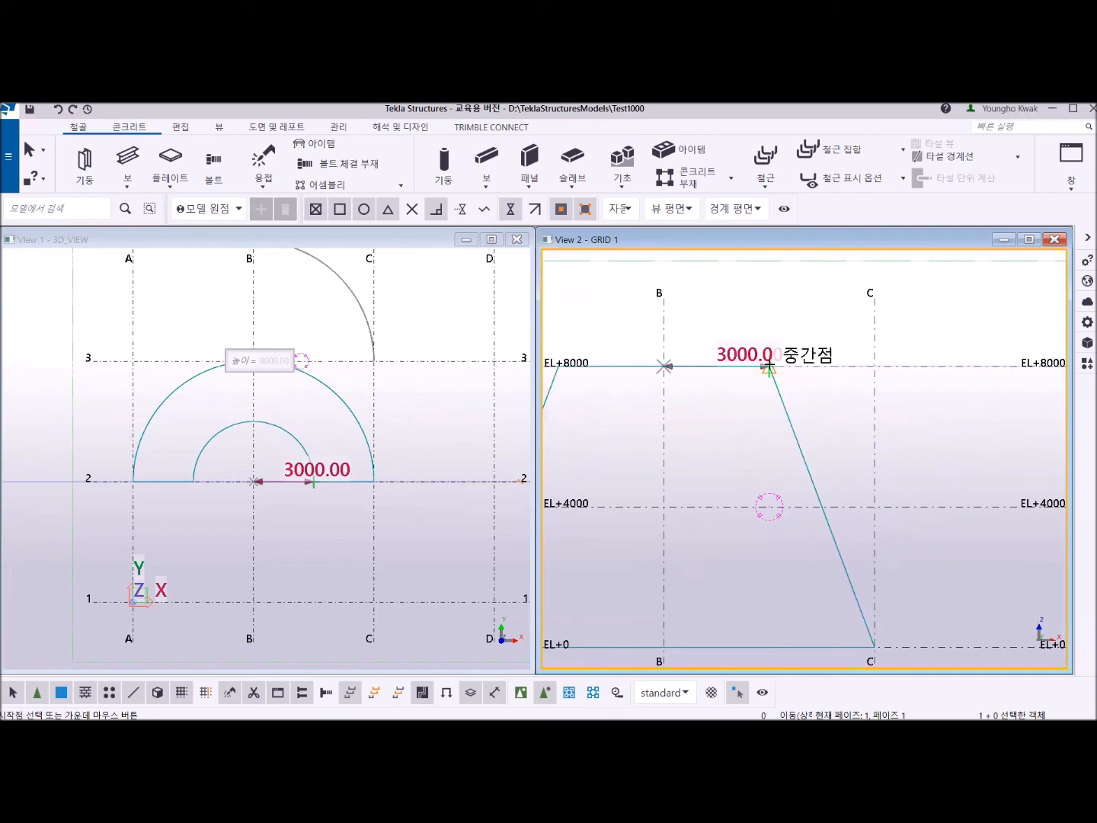
{"action": "left_click", "coordinate": [769, 367]}
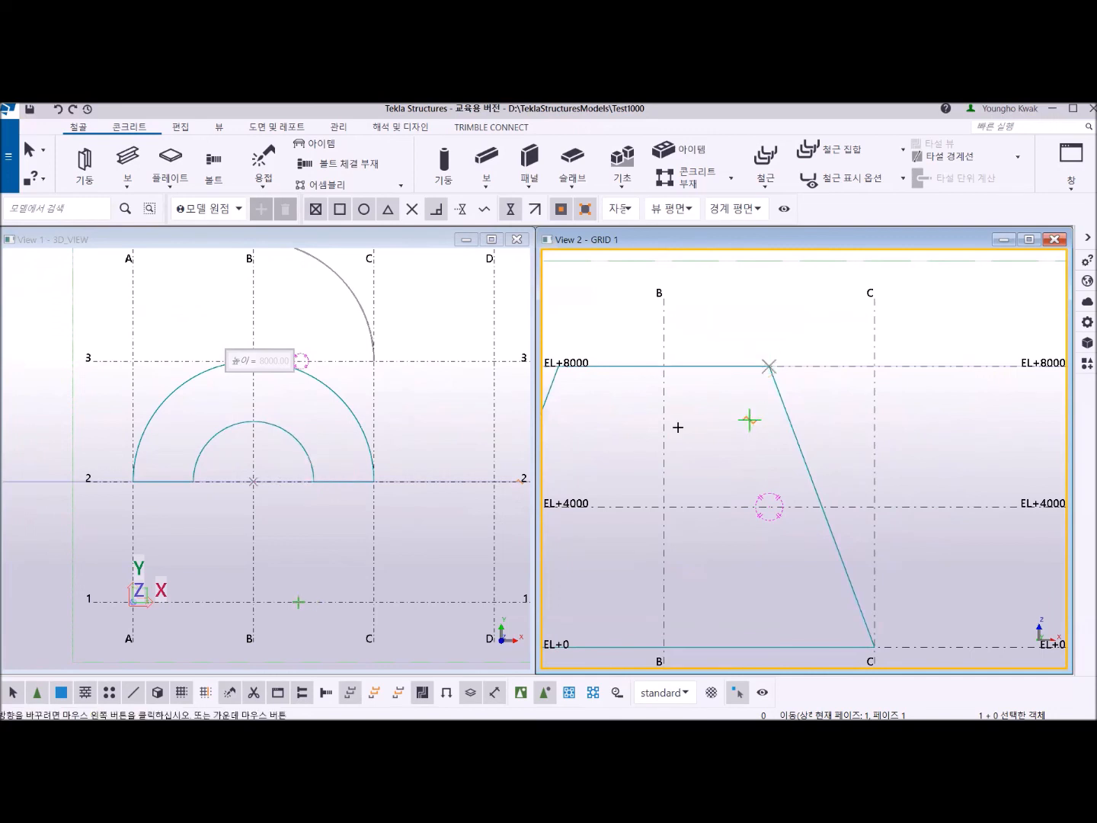
{"action": "left_click", "coordinate": [312, 480]}
{"action": "middle_click", "coordinate": [724, 392]}
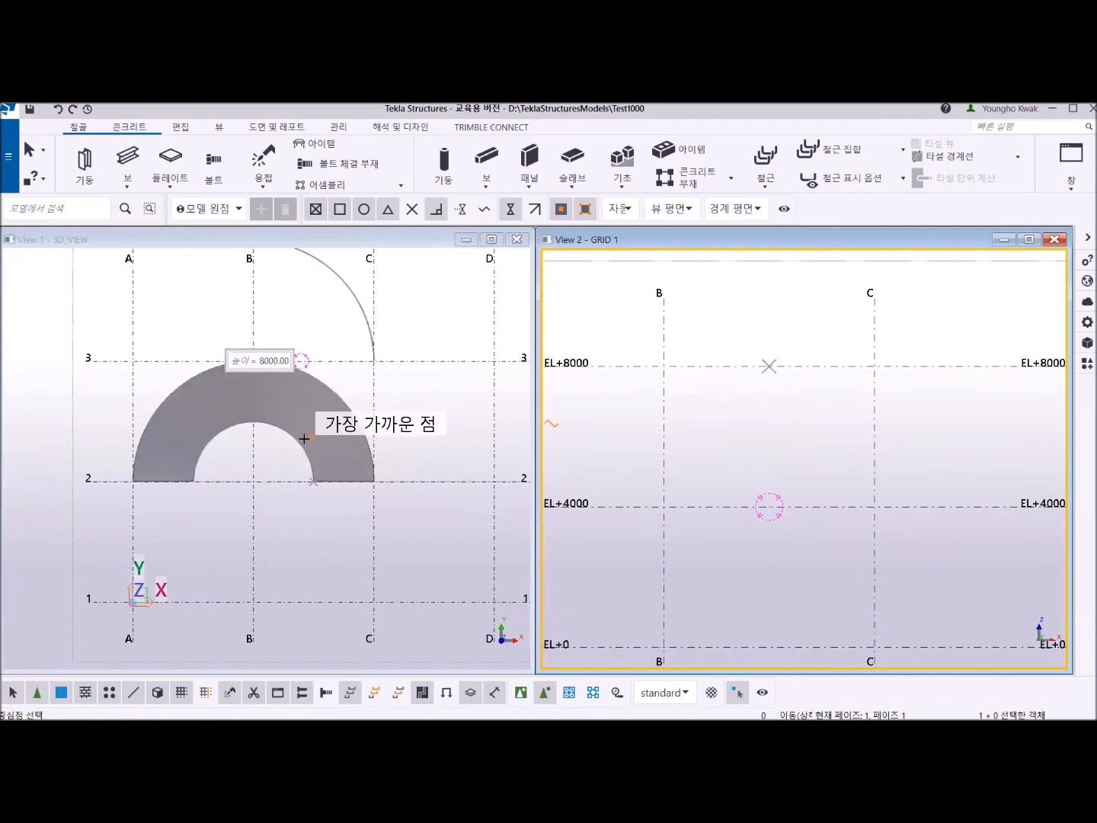
Switch both views back to 3D and end the standalone bent plate command.
{"action": "key", "text": "ctrl+p"}
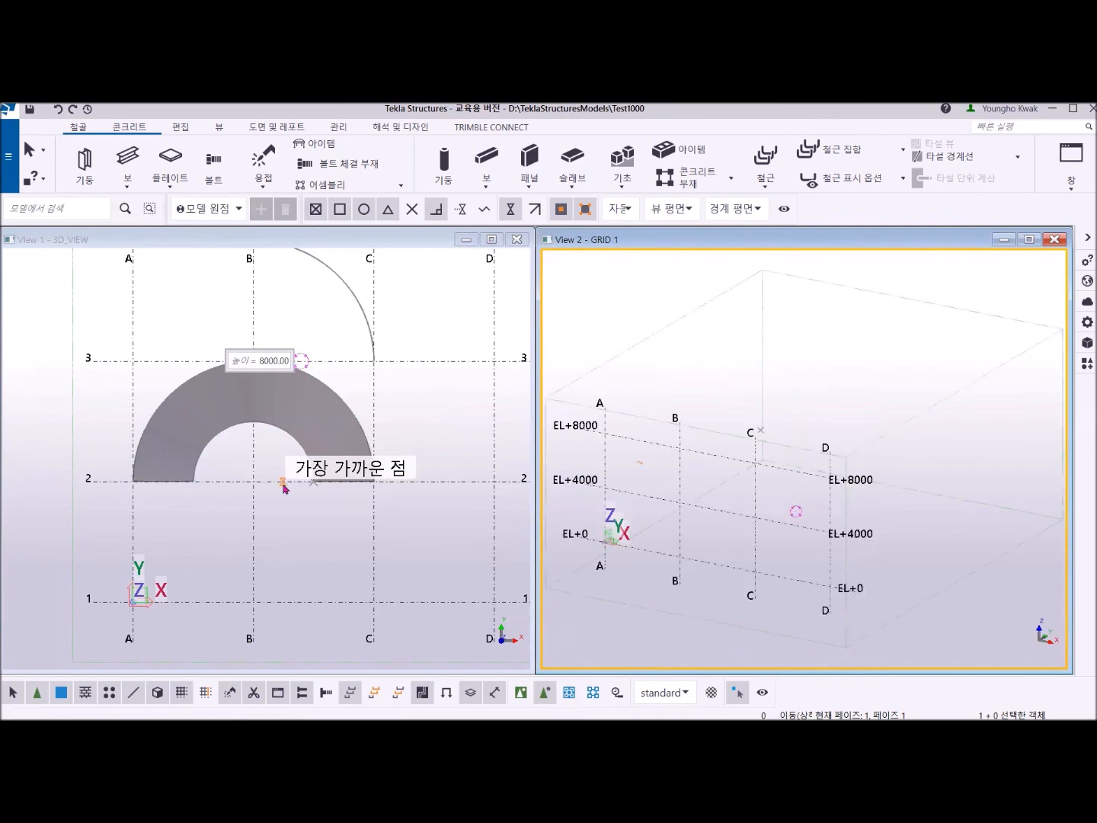
{"action": "left_click", "coordinate": [269, 516]}
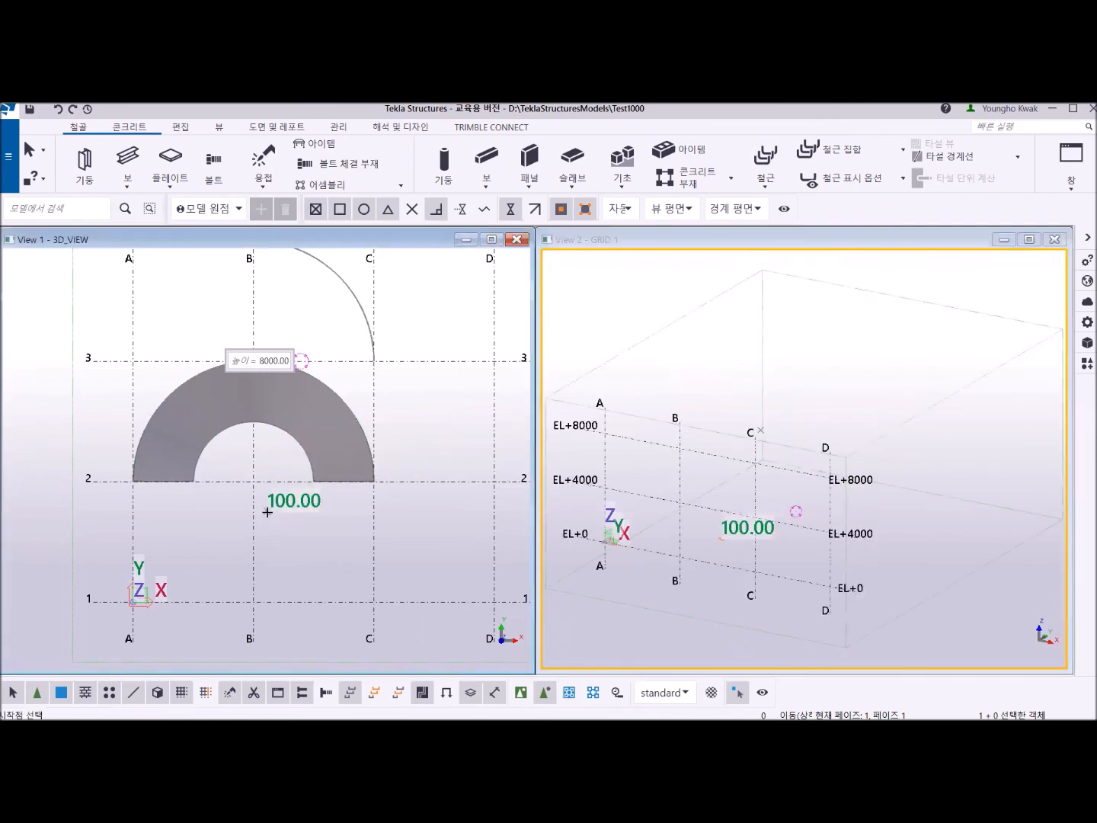
{"action": "key", "text": "ctrl+p"}
{"action": "scroll", "coordinate": [260, 519], "scroll_direction": "down", "scroll_amount": 2}
{"action": "middle_click_drag", "start_coordinate": [259, 520], "coordinate": [185, 563], "text": "ctrl"}
{"action": "scroll", "coordinate": [215, 496], "scroll_direction": "up", "scroll_amount": 2}
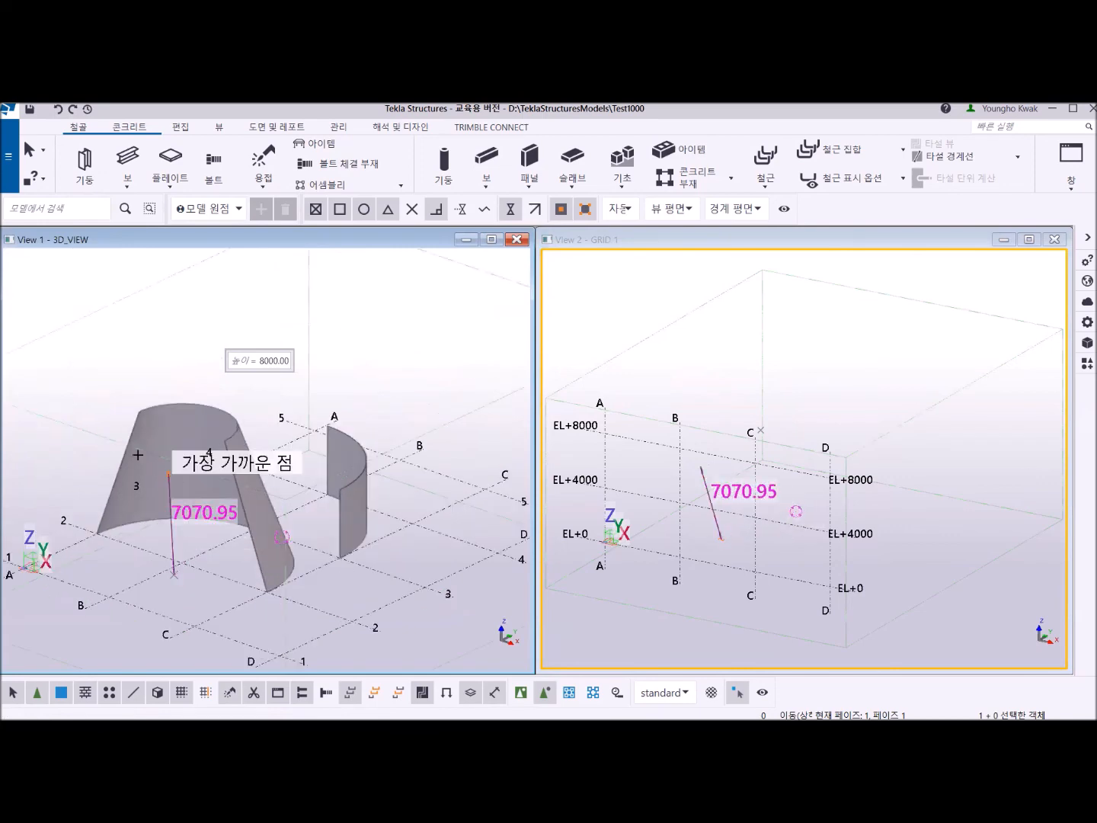
{"action": "right_click", "coordinate": [58, 401]}
{"action": "left_click", "coordinate": [86, 410]}
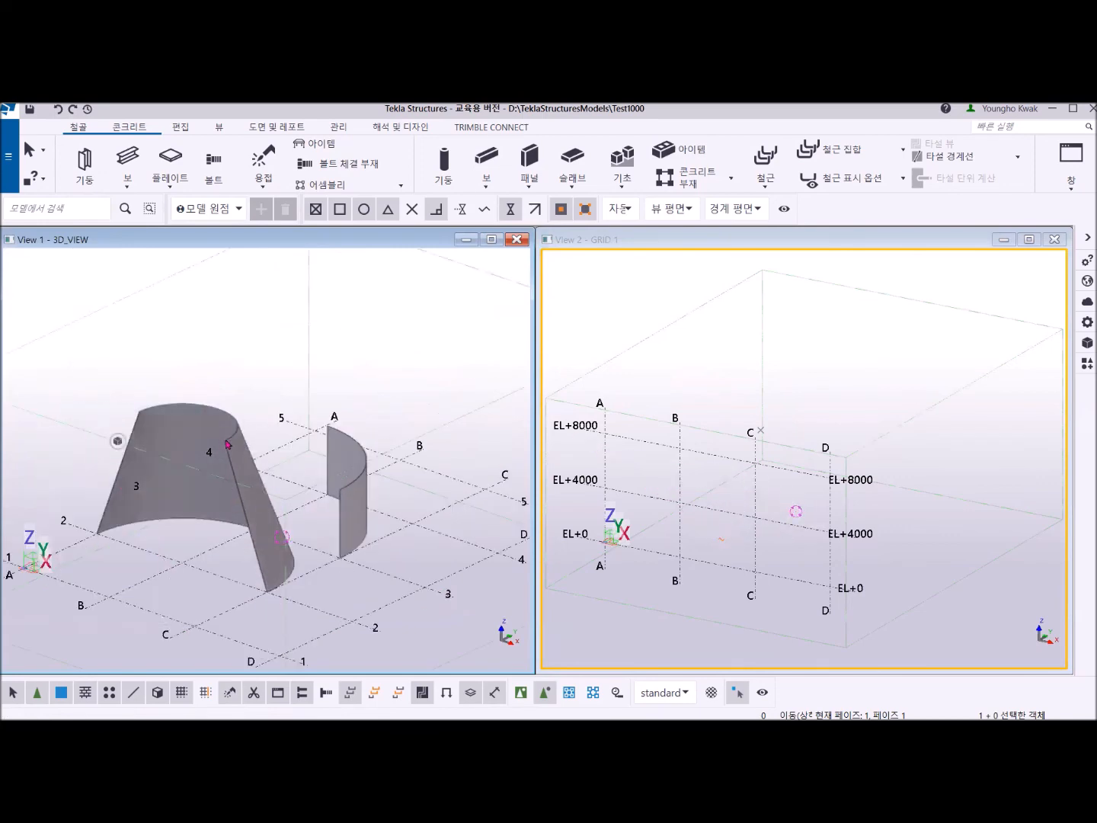
Inspect the half-cone plate's base radius and height dimensions with direct modification.
{"action": "left_click", "coordinate": [239, 455]}
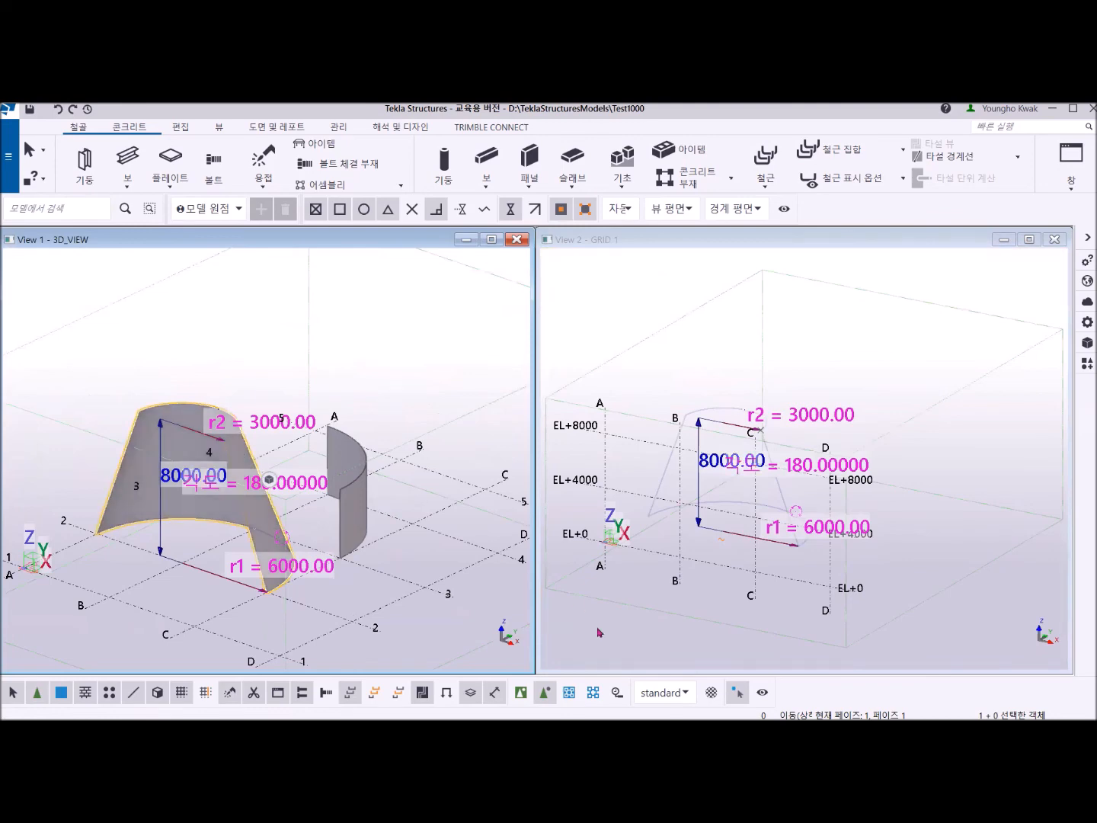
{"action": "left_click", "coordinate": [736, 696]}
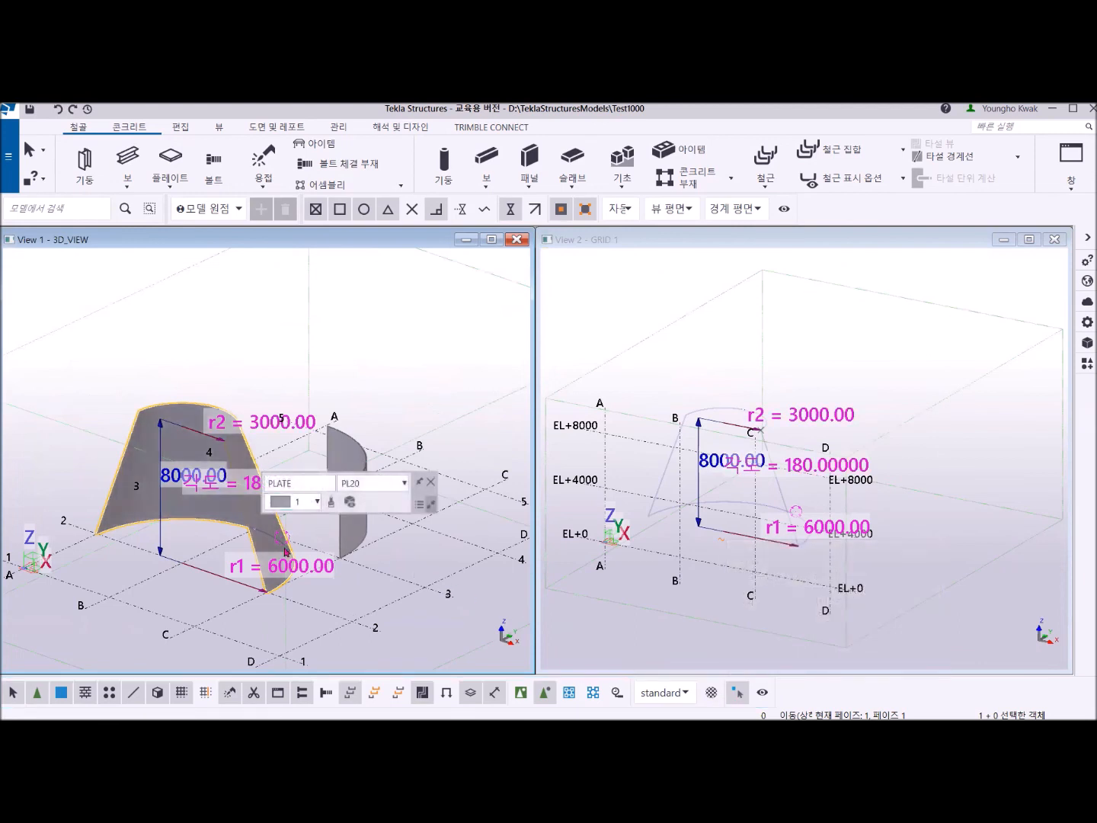
{"action": "left_click", "coordinate": [286, 570]}
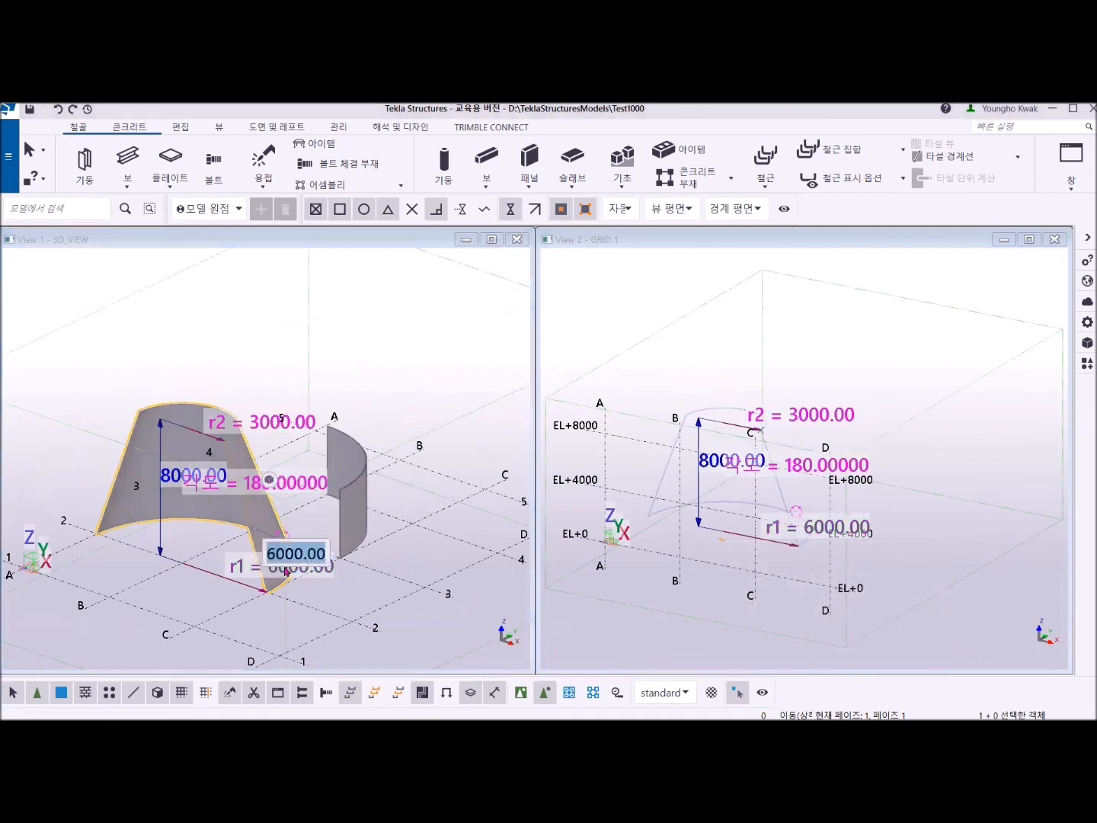
{"action": "left_click", "coordinate": [201, 478]}
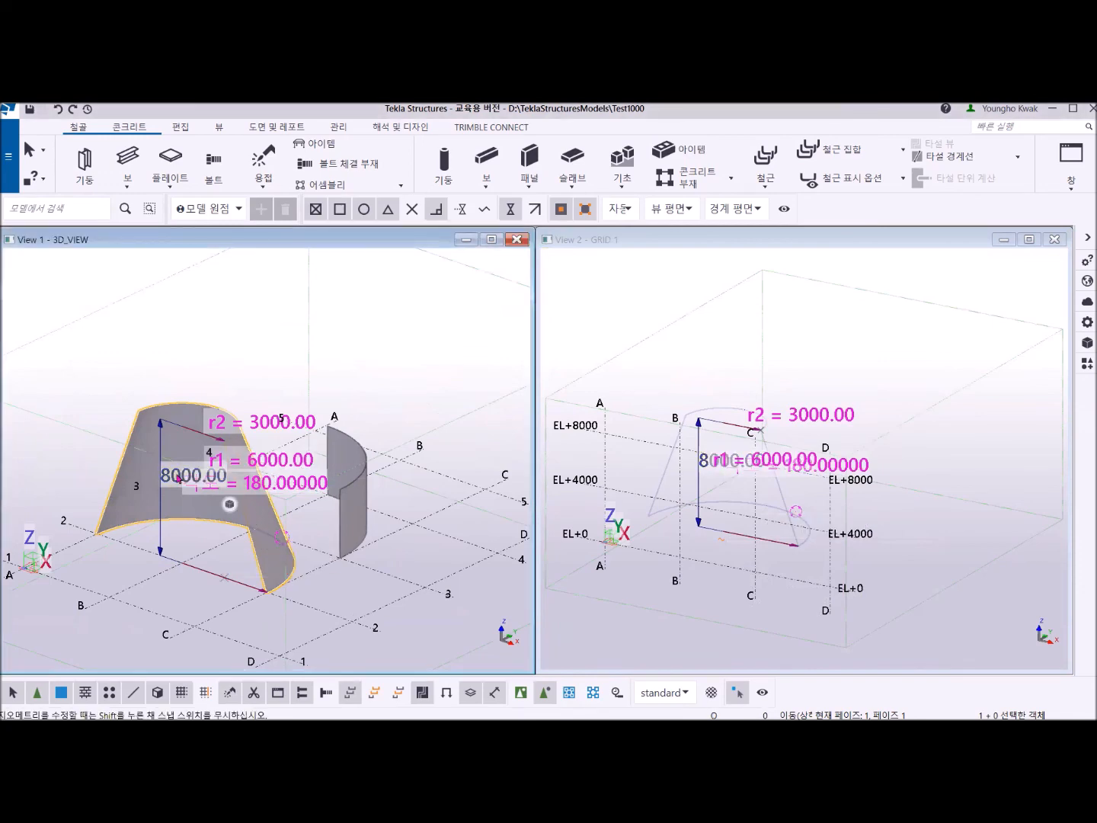
{"action": "left_click", "coordinate": [179, 477]}
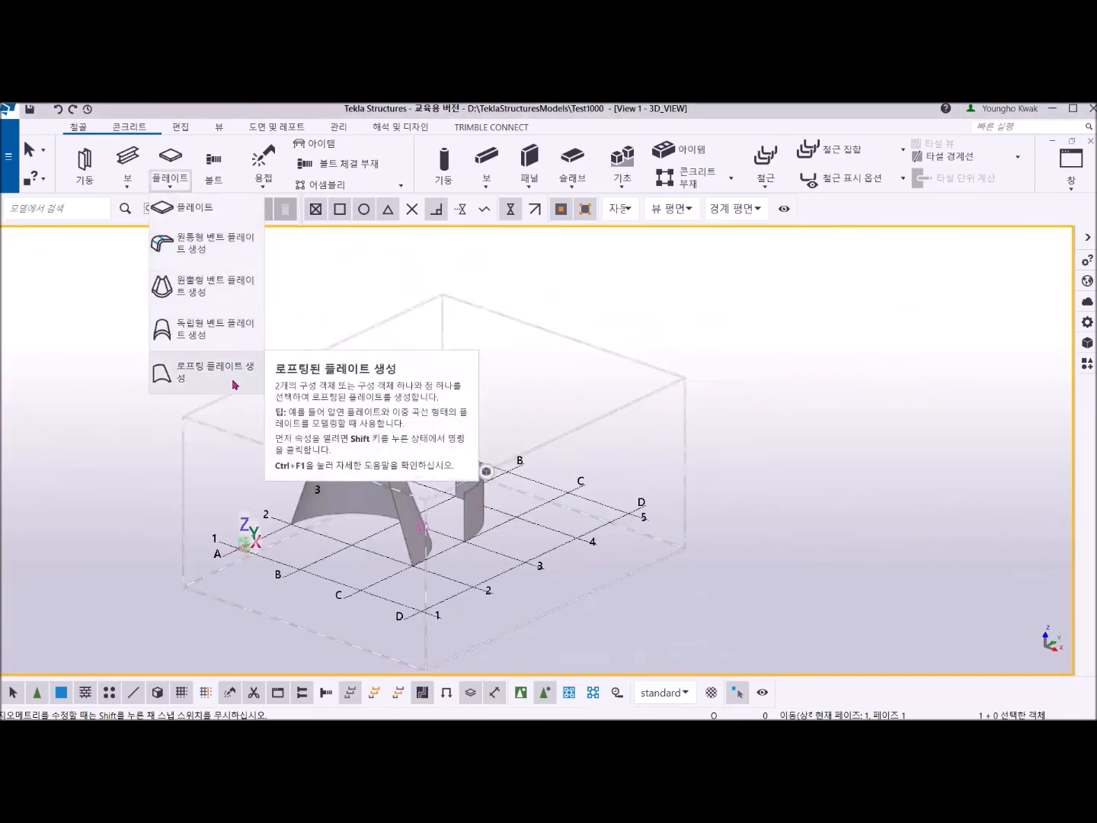
Delete the half-cone and quarter-cylinder plates from the 3D view.
{"action": "left_click", "coordinate": [325, 320]}
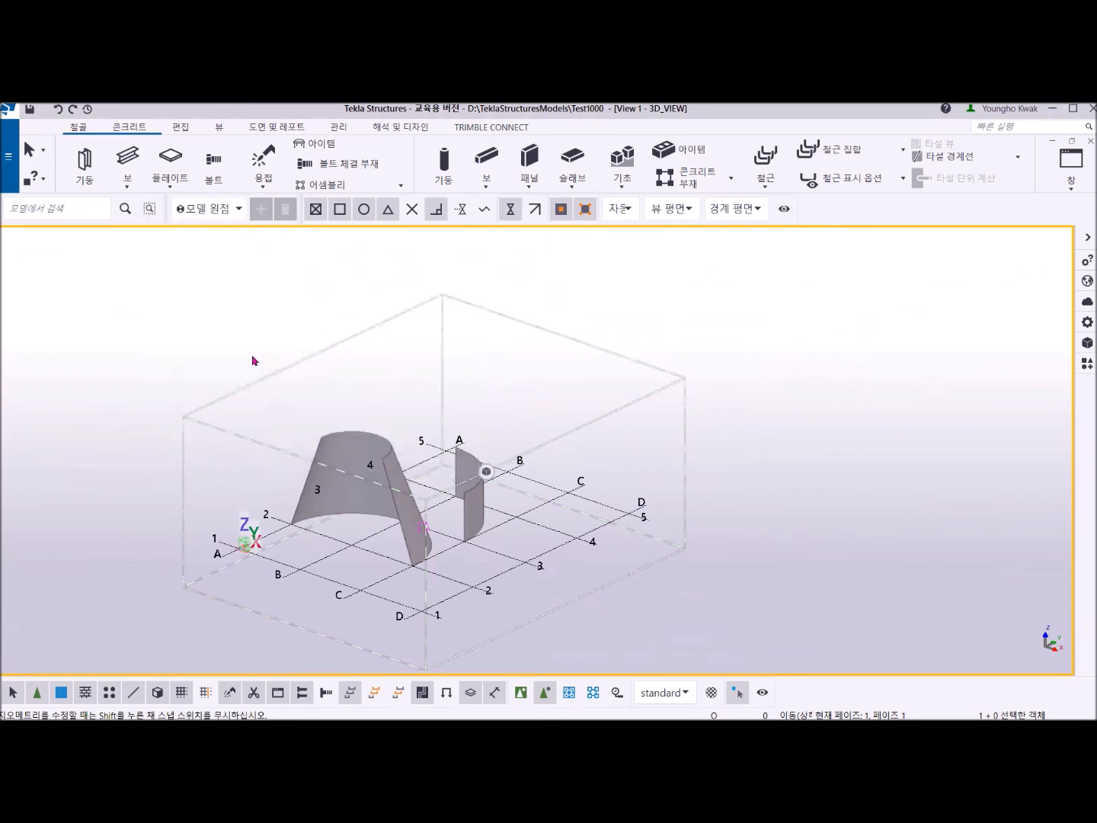
{"action": "left_click_drag", "start_coordinate": [230, 343], "coordinate": [531, 602]}
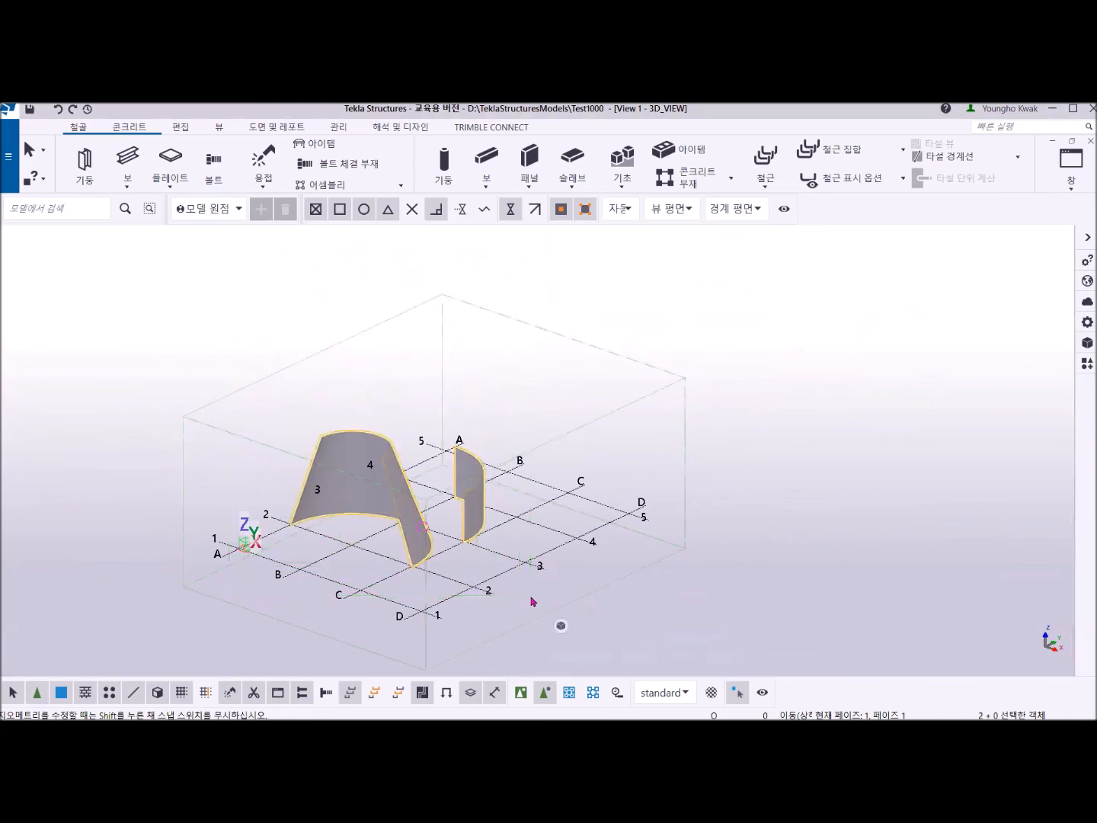
{"action": "key", "text": "Delete"}
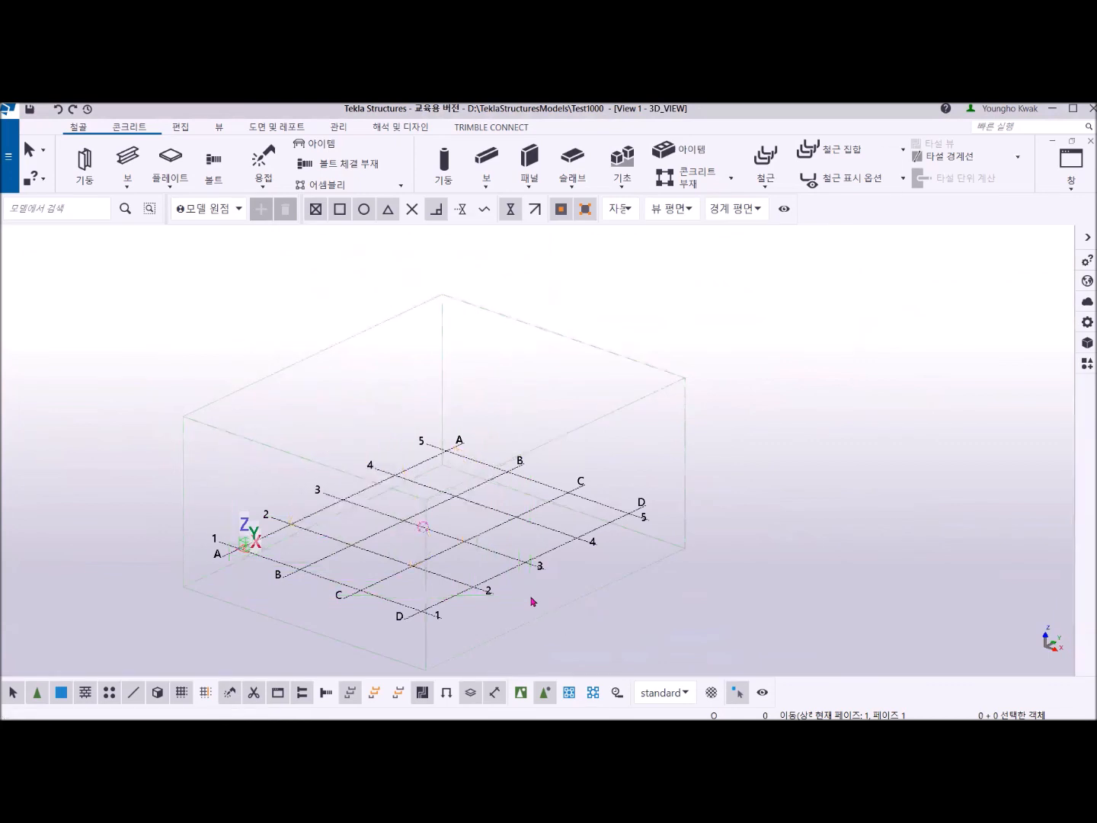
Draw a construction circle centred on grid intersection B/2 with a radius of about 2663, and end the circle command.
{"action": "left_click", "coordinate": [183, 128]}
{"action": "middle_click_drag", "start_coordinate": [624, 163], "coordinate": [280, 139]}
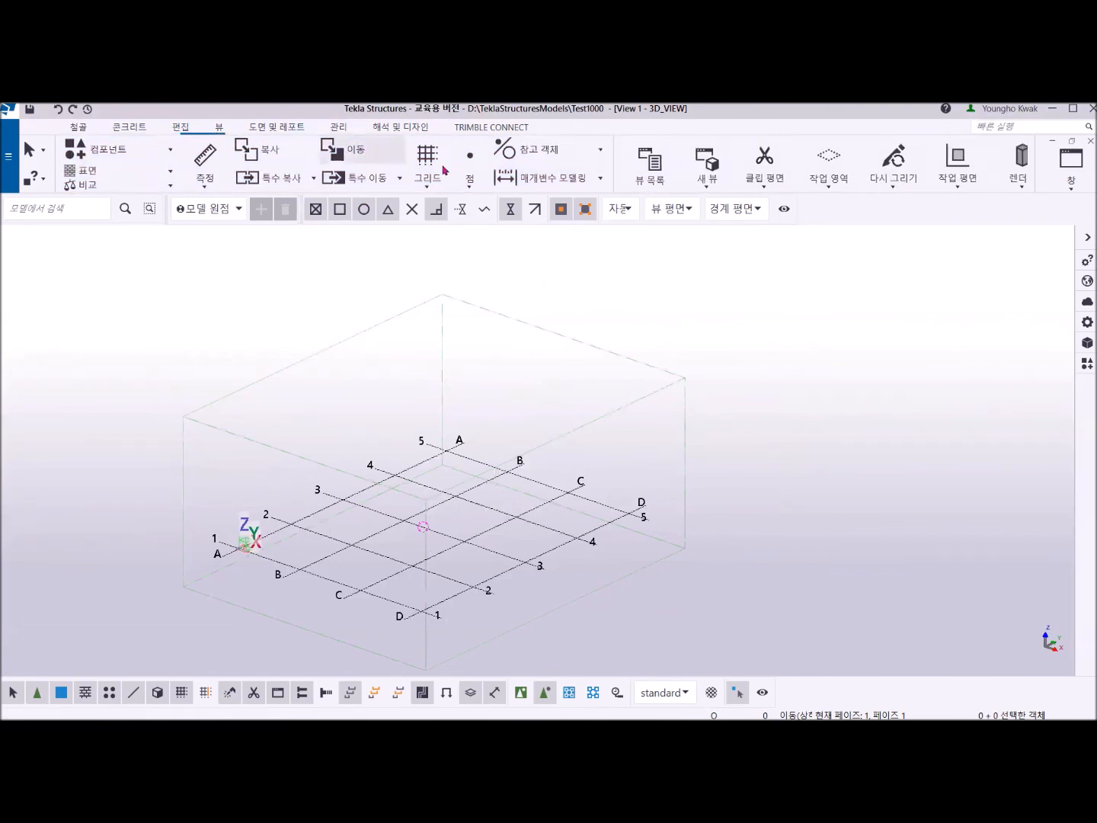
{"action": "left_click", "coordinate": [601, 152]}
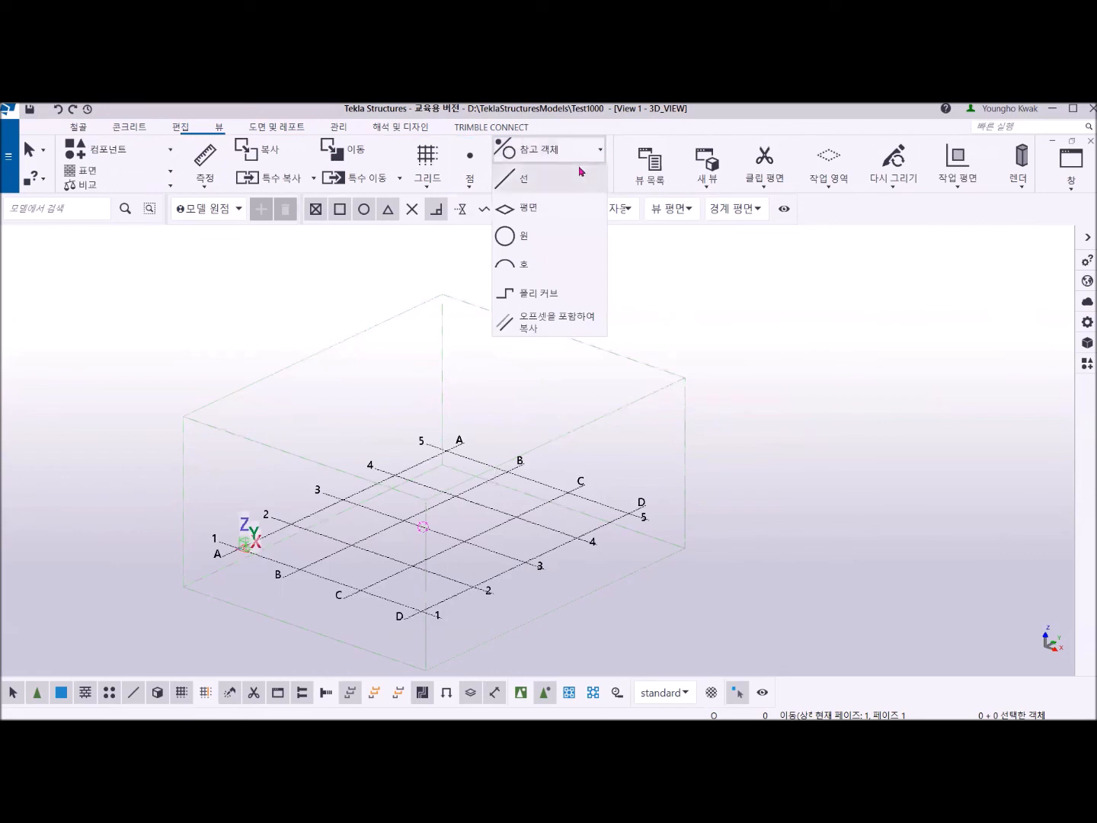
{"action": "left_click", "coordinate": [504, 237]}
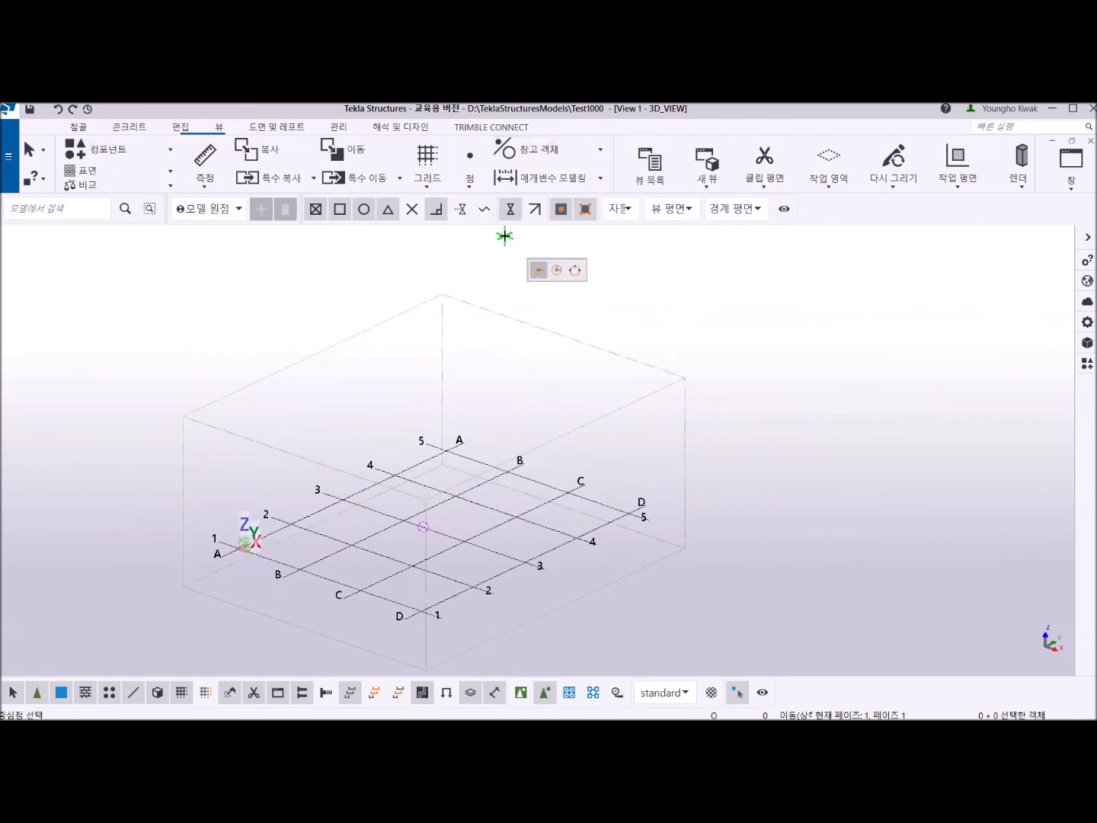
{"action": "scroll", "coordinate": [422, 427], "scroll_direction": "up", "scroll_amount": 3}
{"action": "left_click", "coordinate": [421, 432]}
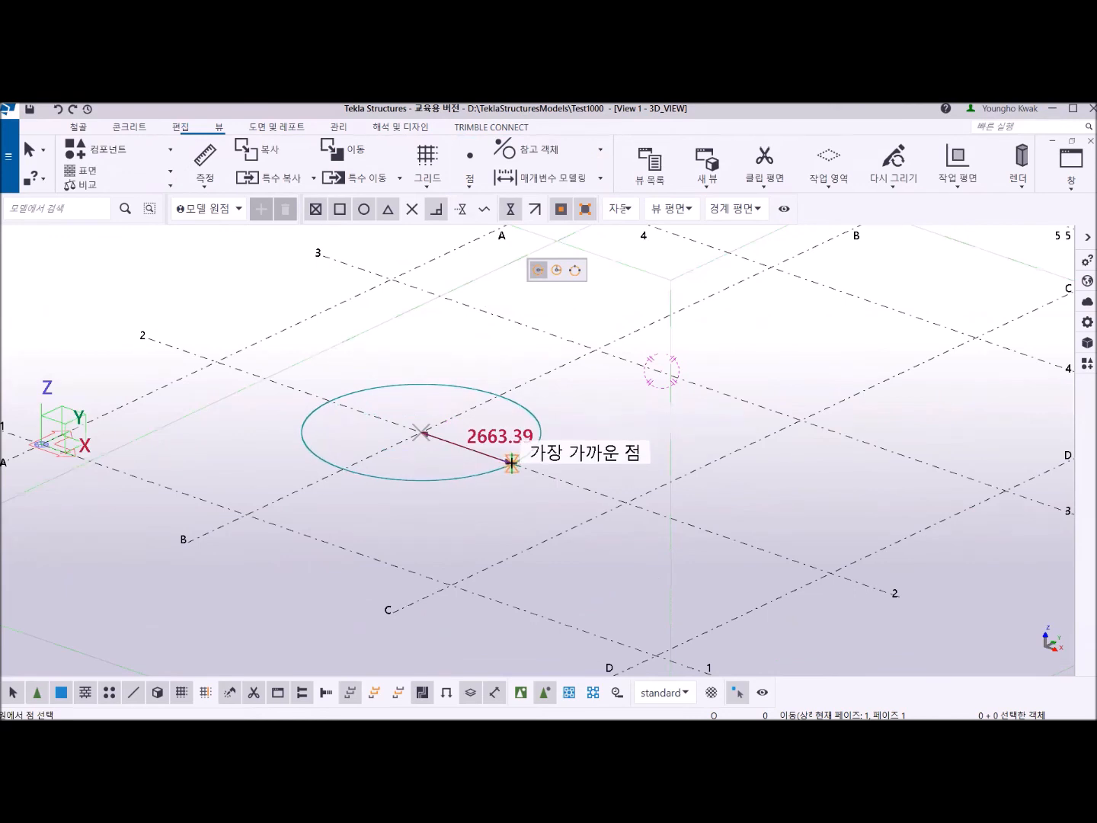
{"action": "left_click", "coordinate": [511, 463]}
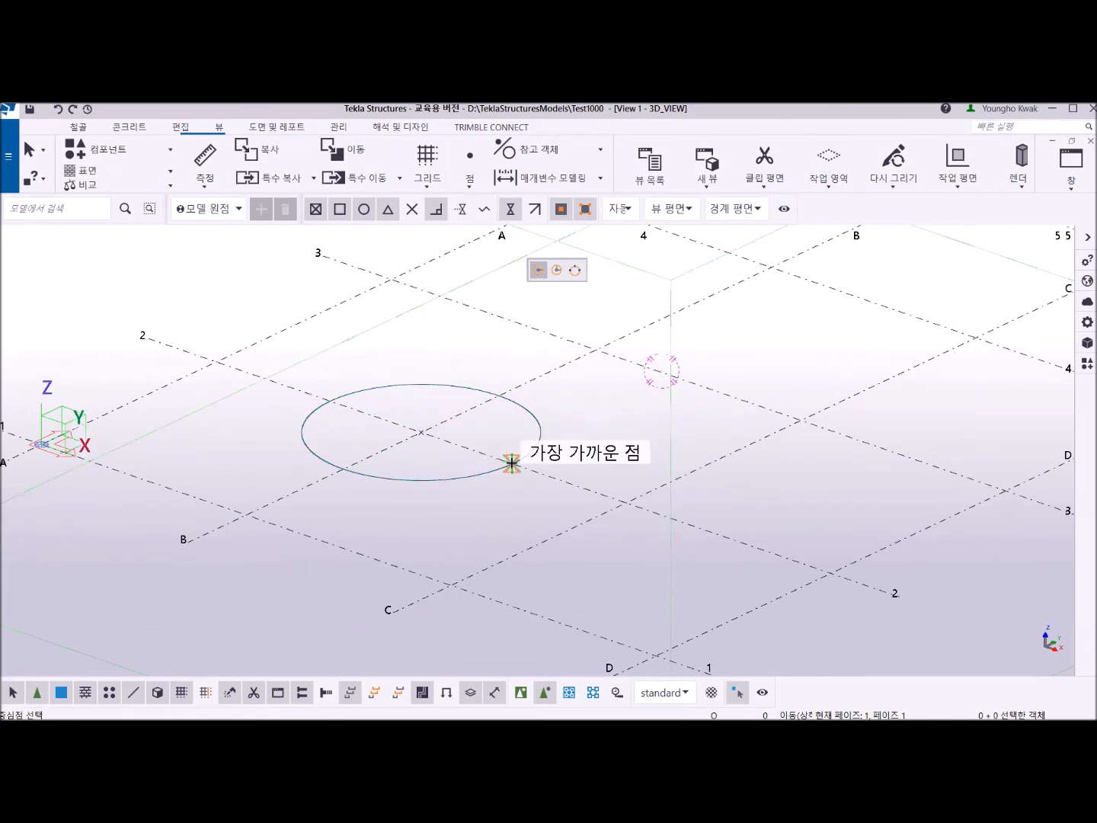
{"action": "right_click", "coordinate": [394, 345]}
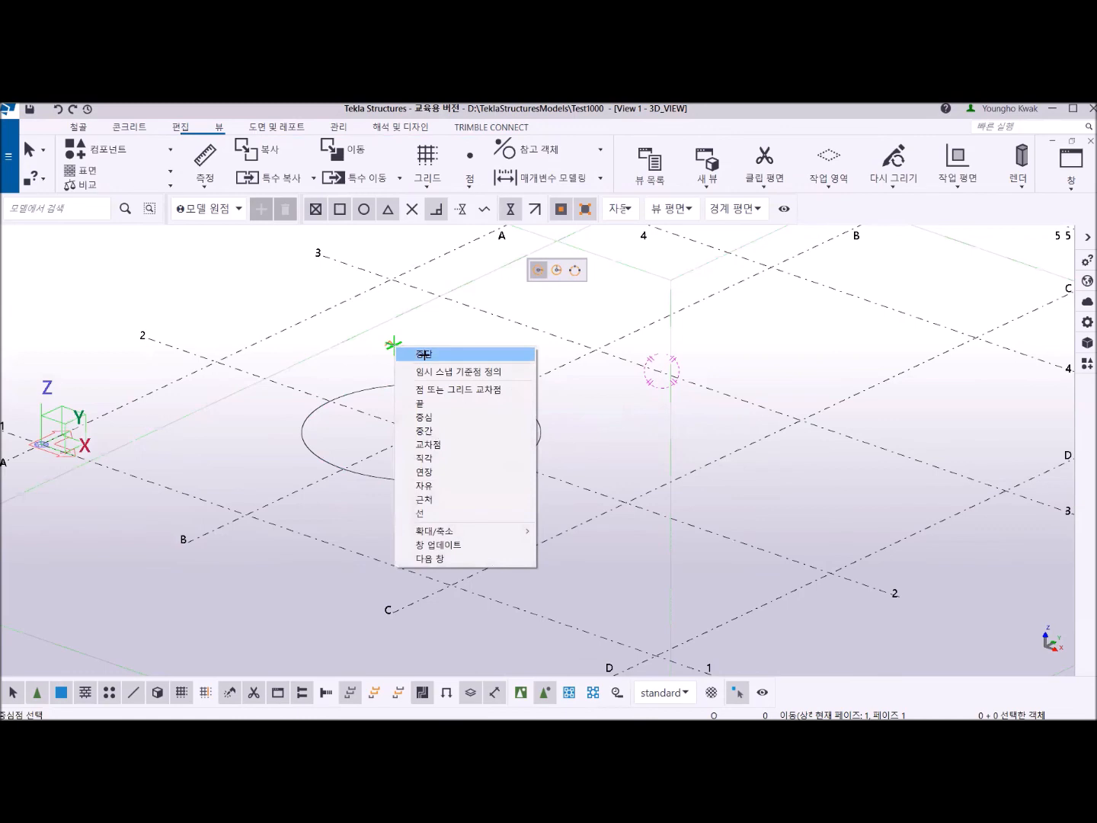
{"action": "left_click", "coordinate": [426, 356]}
Copy the construction circle straight up from its centre at B/2 using the relative offset @0,0,3000.
{"action": "scroll", "coordinate": [448, 461], "scroll_direction": "down", "scroll_amount": 3}
{"action": "scroll", "coordinate": [409, 492], "scroll_direction": "up", "scroll_amount": 2}
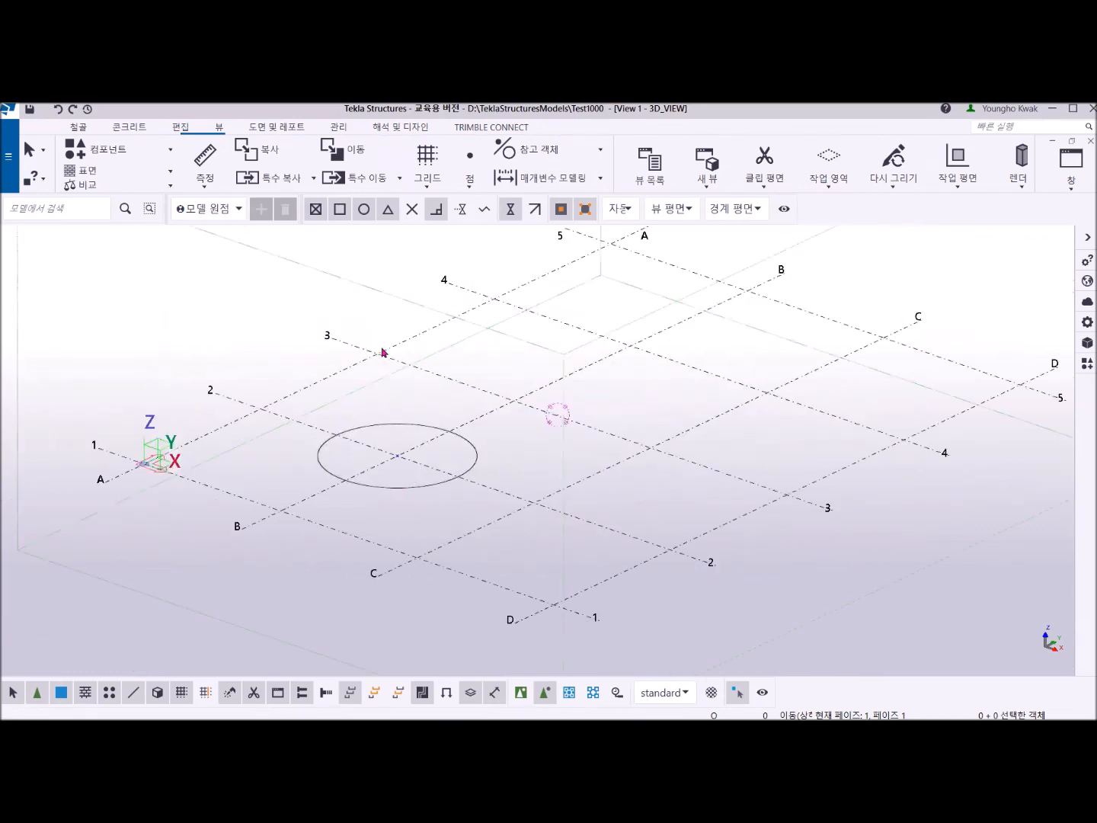
{"action": "left_click", "coordinate": [401, 428]}
{"action": "right_click", "coordinate": [364, 306]}
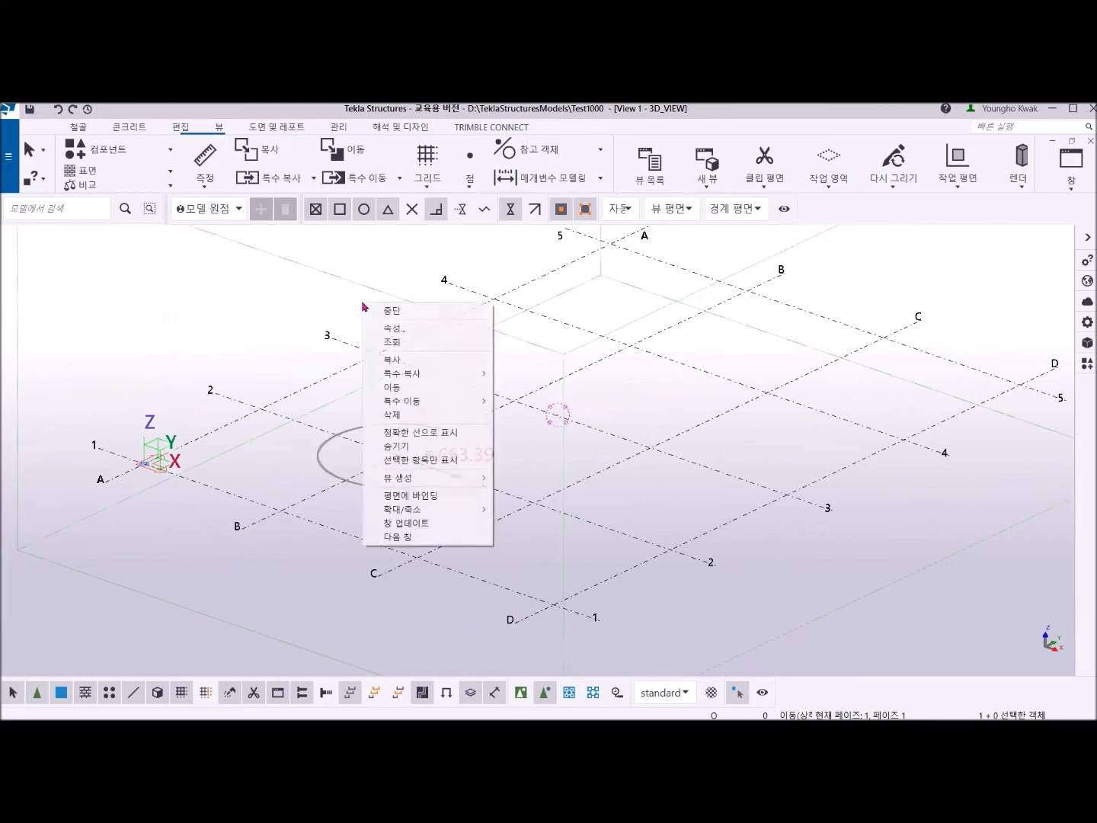
{"action": "left_click", "coordinate": [438, 361]}
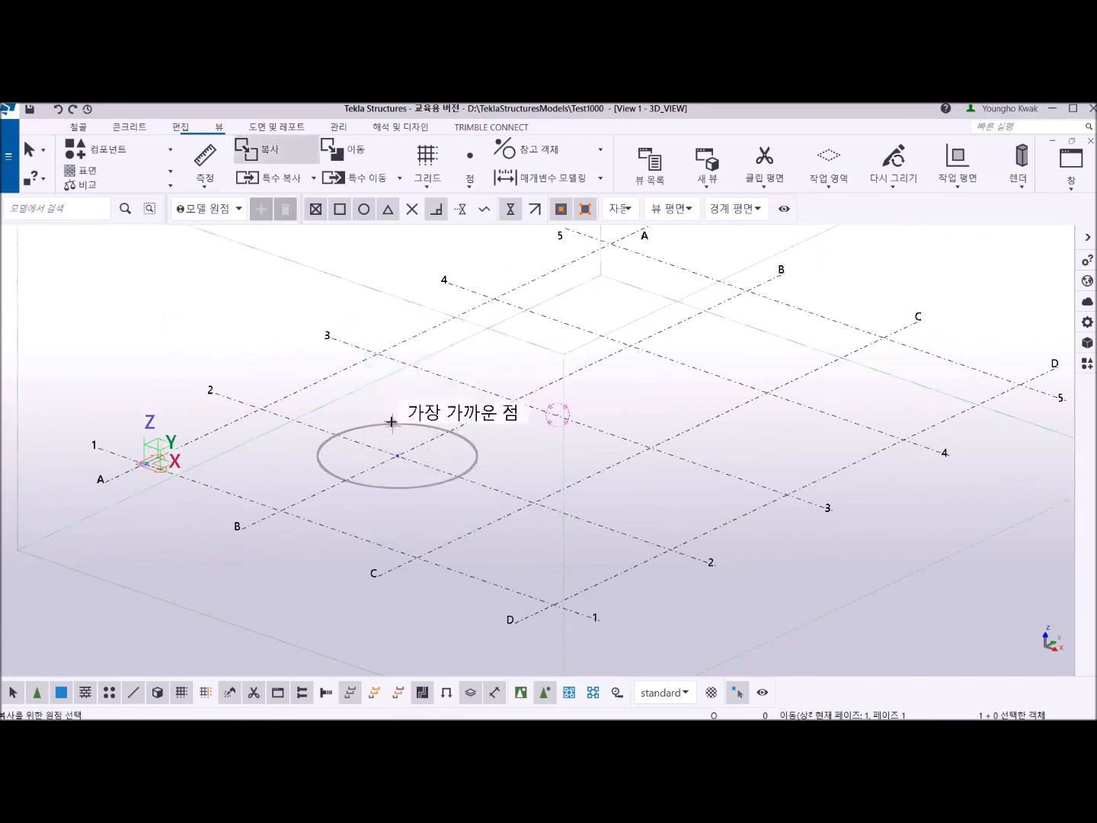
{"action": "left_click", "coordinate": [396, 455]}
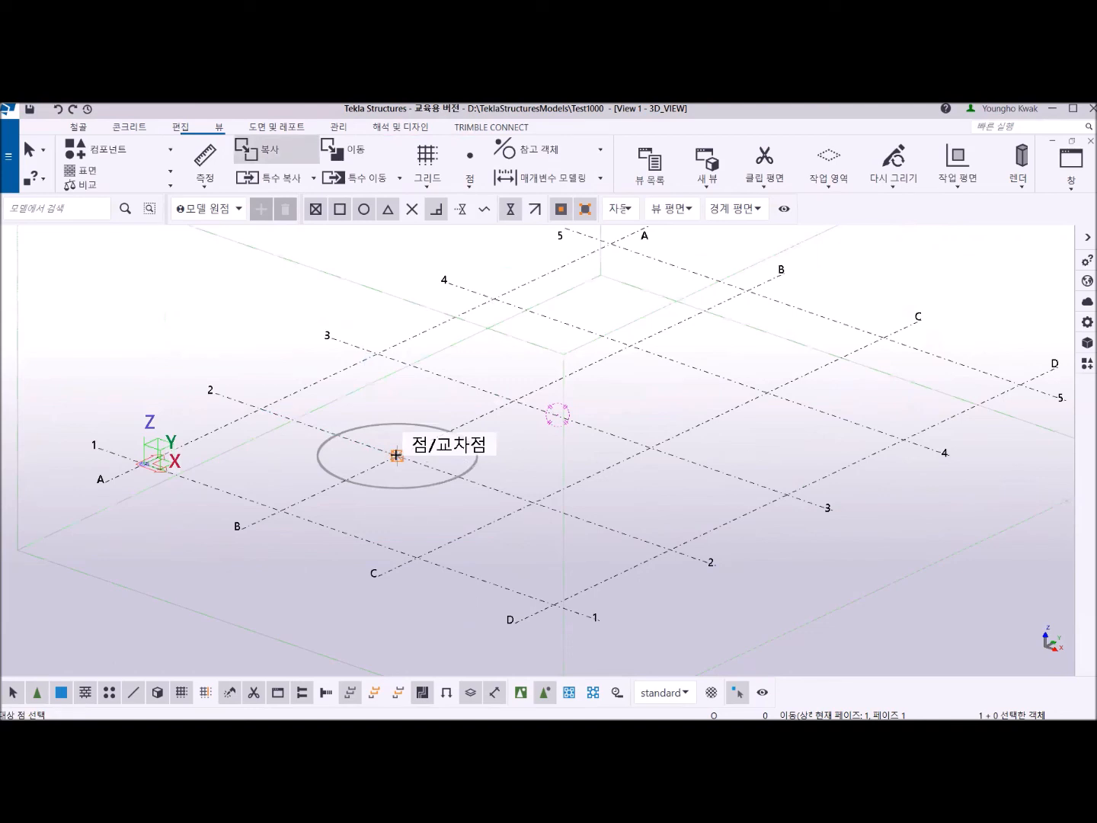
{"action": "type", "text": "@0"}
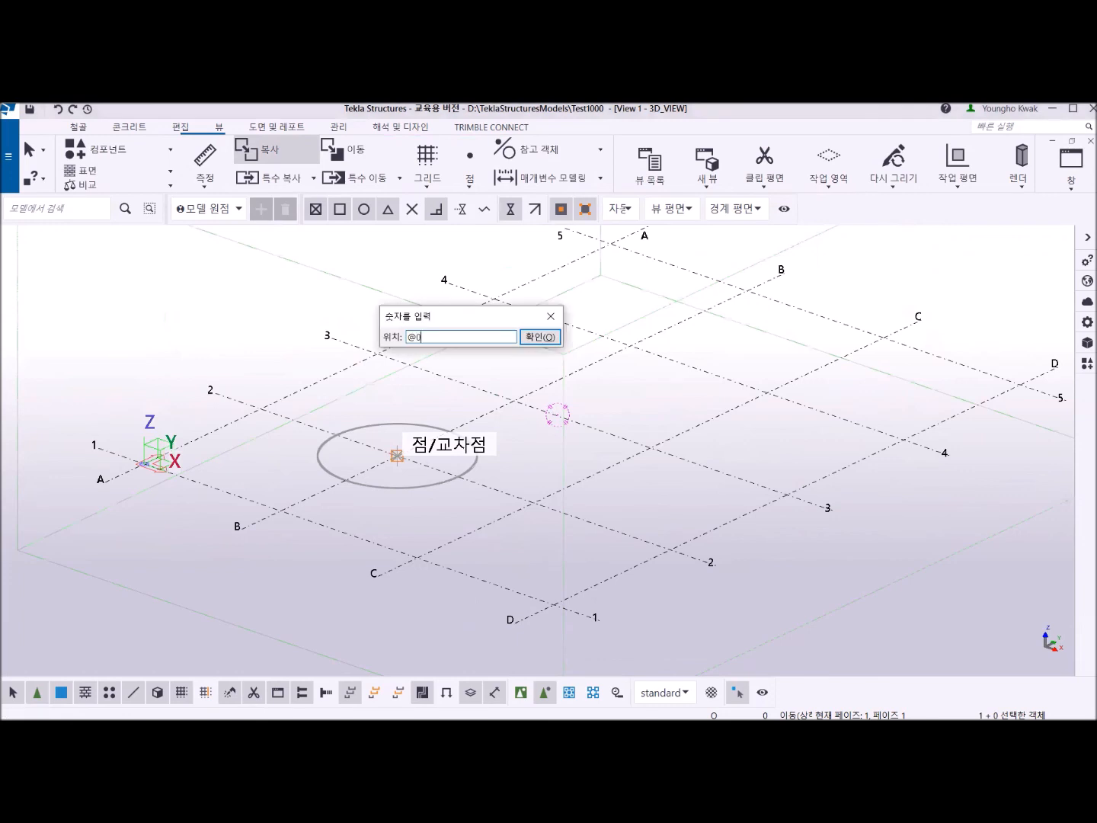
{"action": "type", "text": ",0,3000"}
{"action": "key", "text": "Return"}
{"action": "scroll", "coordinate": [467, 447], "scroll_direction": "up", "scroll_amount": 4}
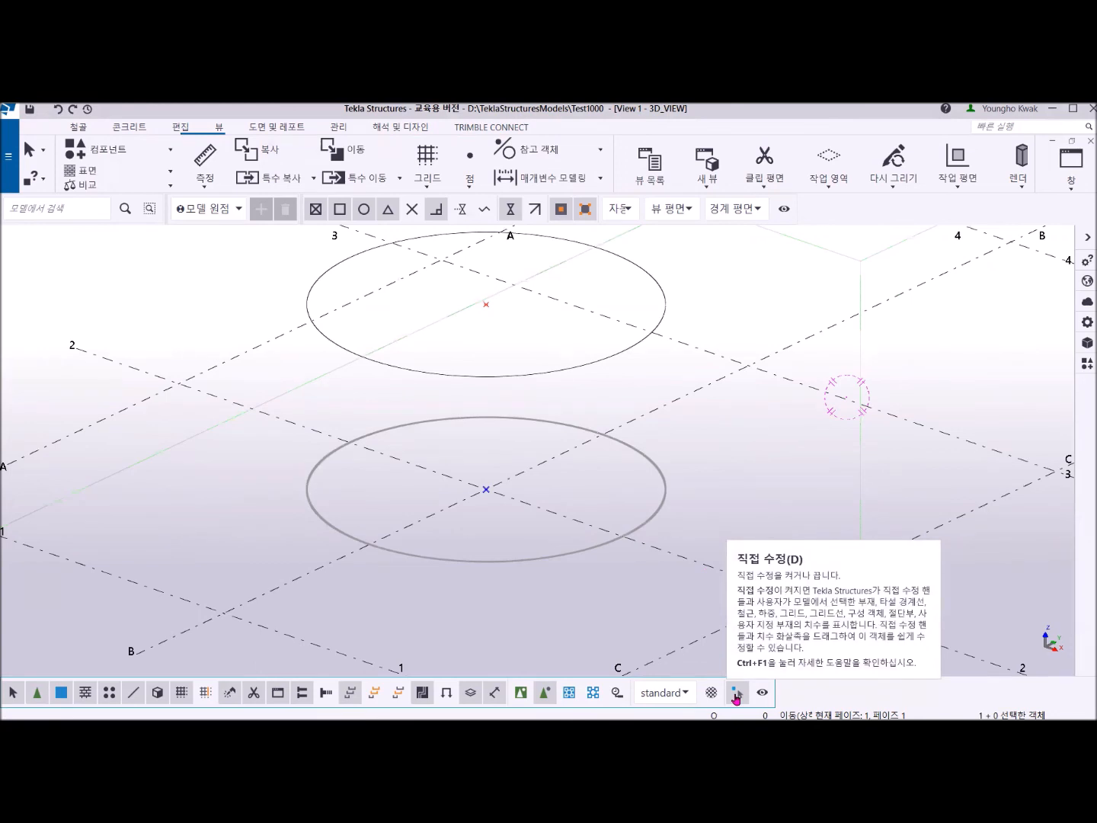
Set the upper construction circle's radius to 1500 with direct modification and deselect it.
{"action": "left_click", "coordinate": [736, 693]}
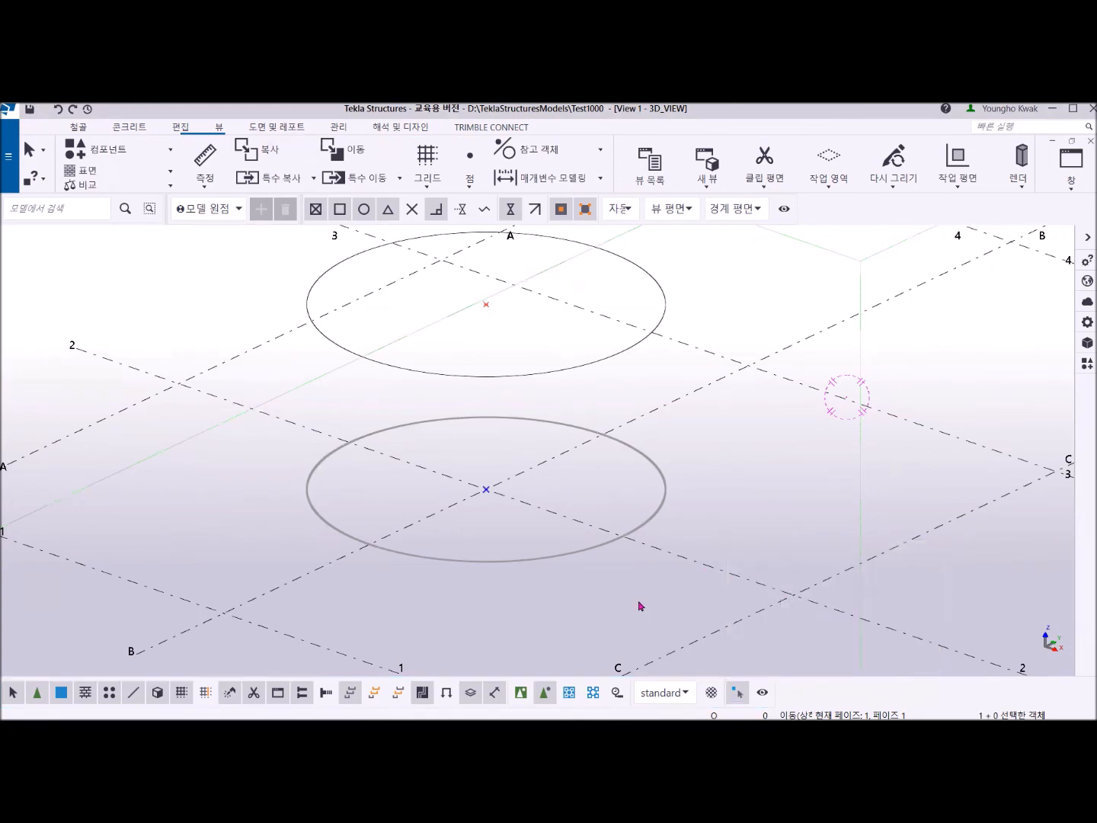
{"action": "left_click", "coordinate": [586, 367]}
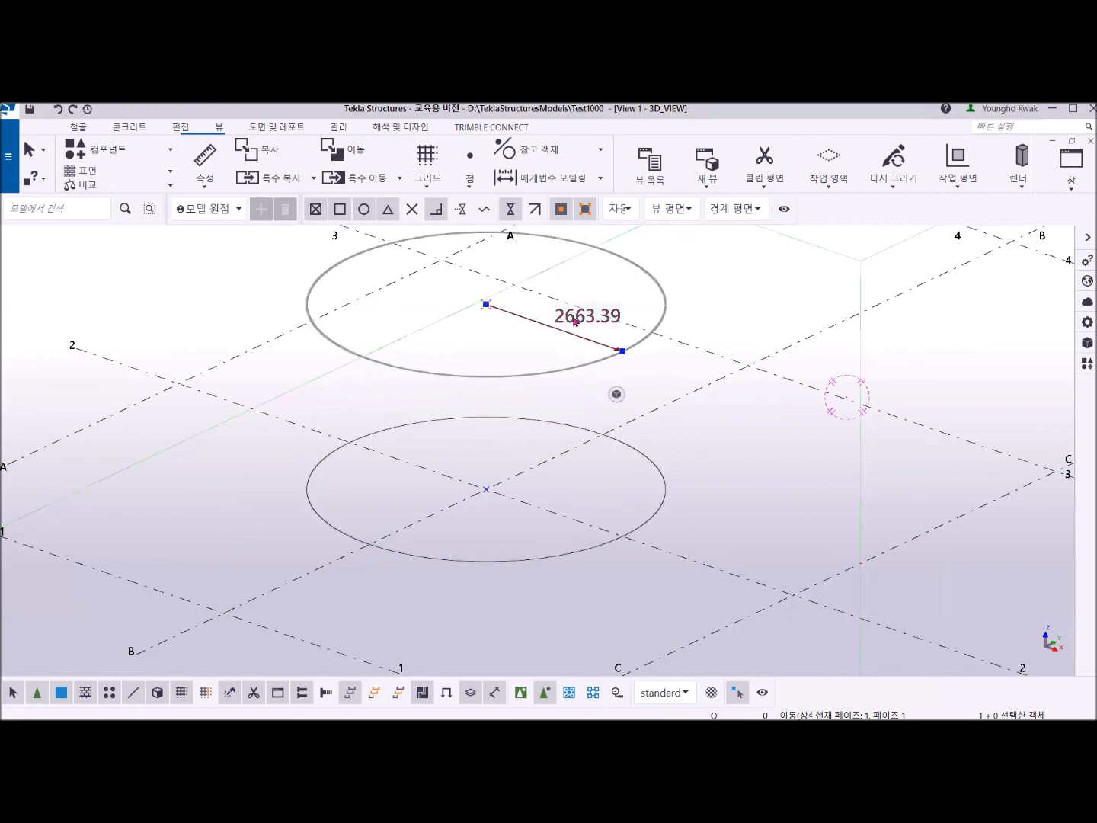
{"action": "left_click", "coordinate": [576, 321]}
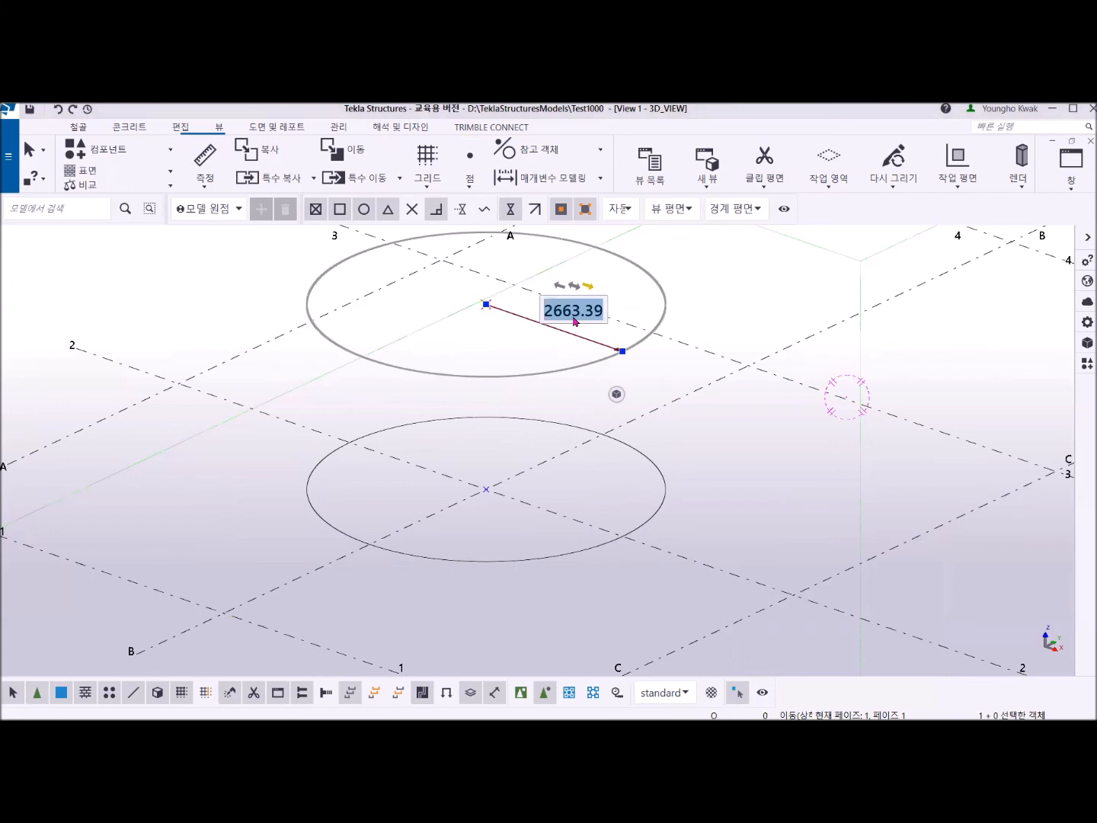
{"action": "type", "text": "1500"}
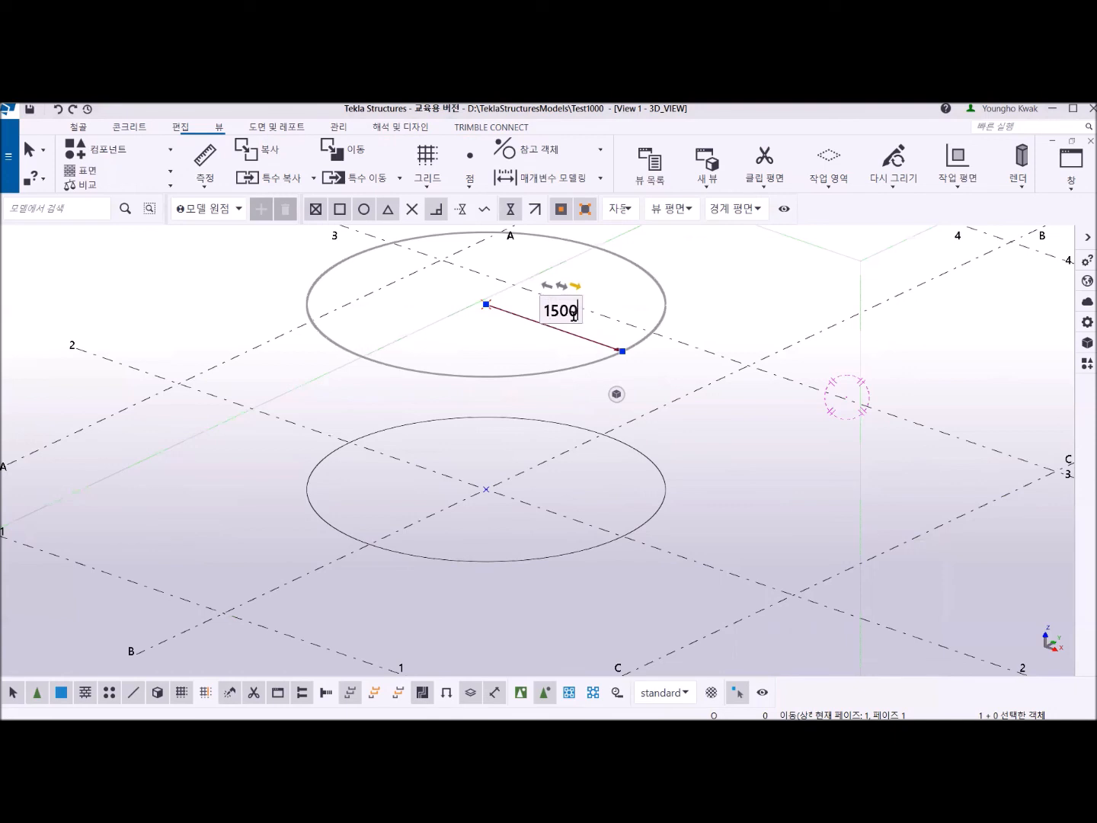
{"action": "key", "text": "Return"}
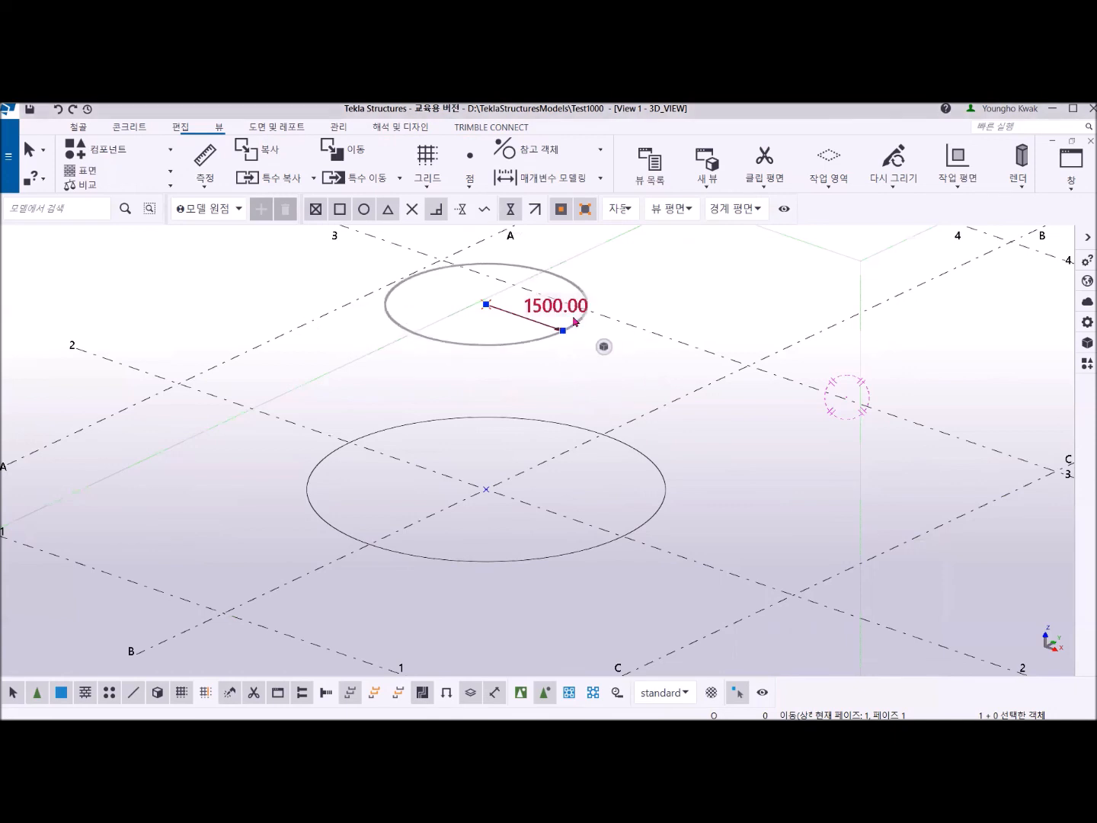
{"action": "left_click", "coordinate": [658, 374]}
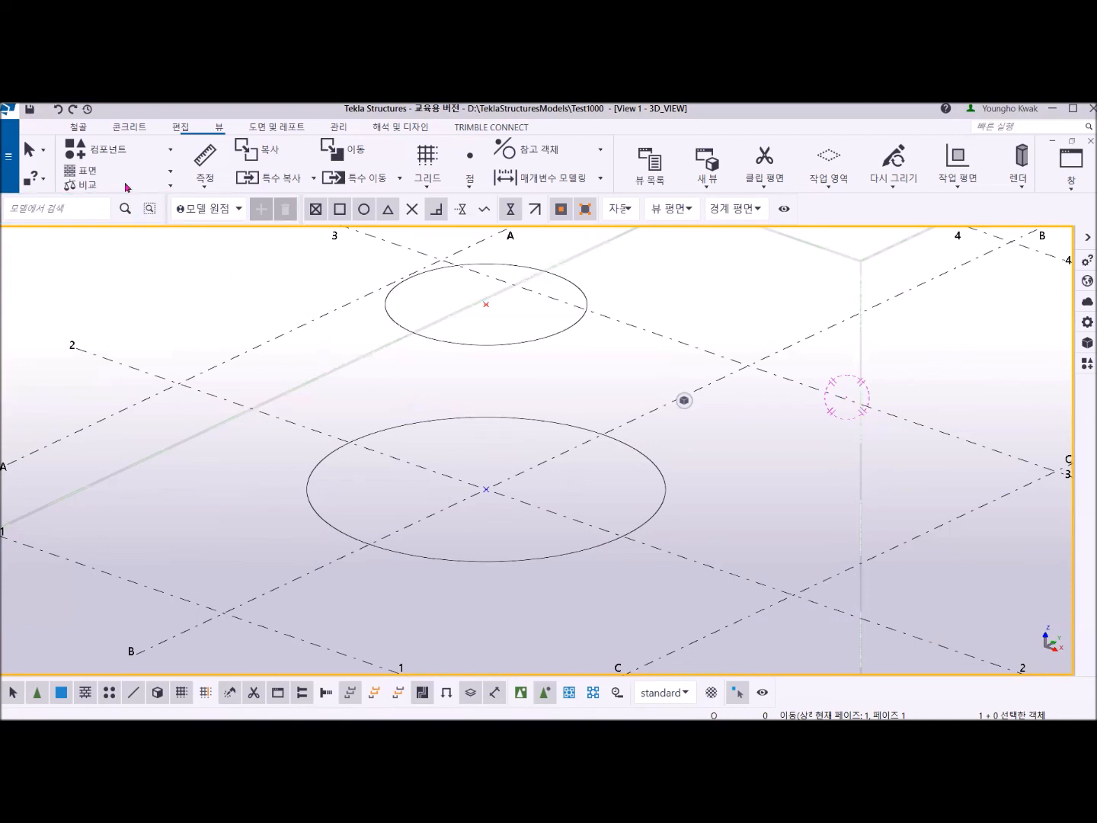
Create a lofted plate between the lower and upper construction circles, and end the command.
{"action": "left_click", "coordinate": [78, 127]}
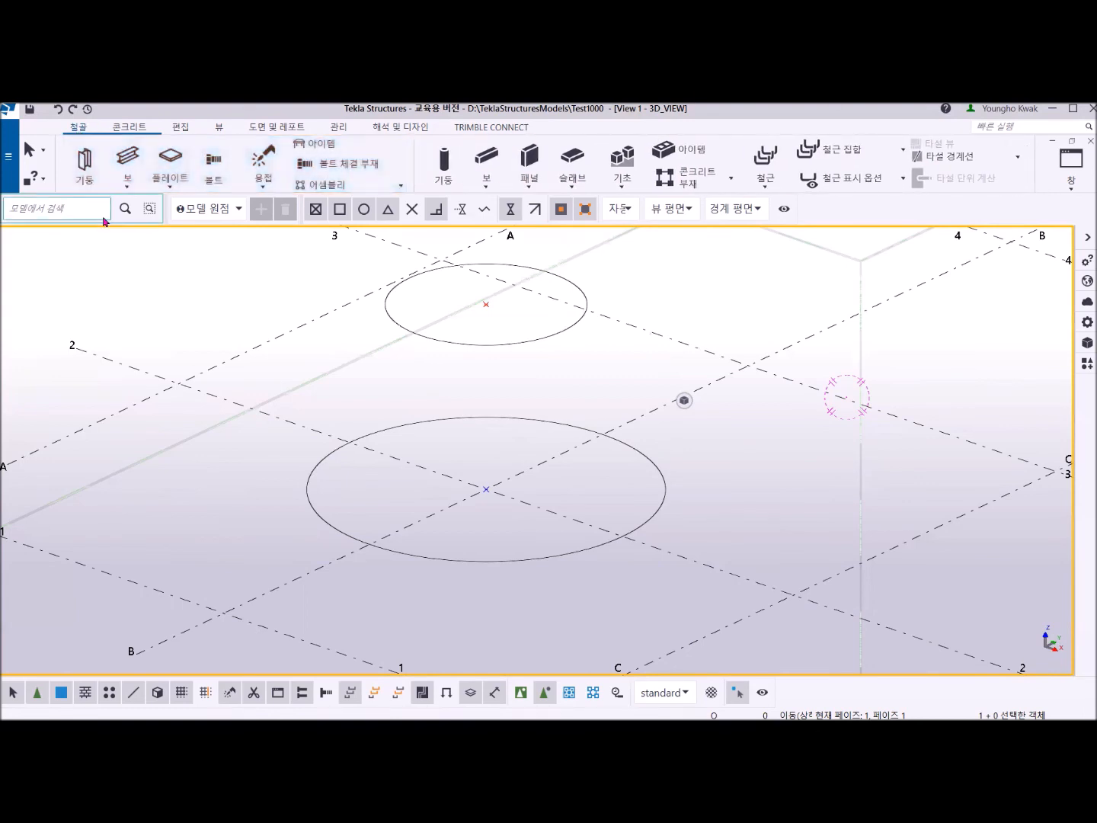
{"action": "left_click", "coordinate": [170, 185]}
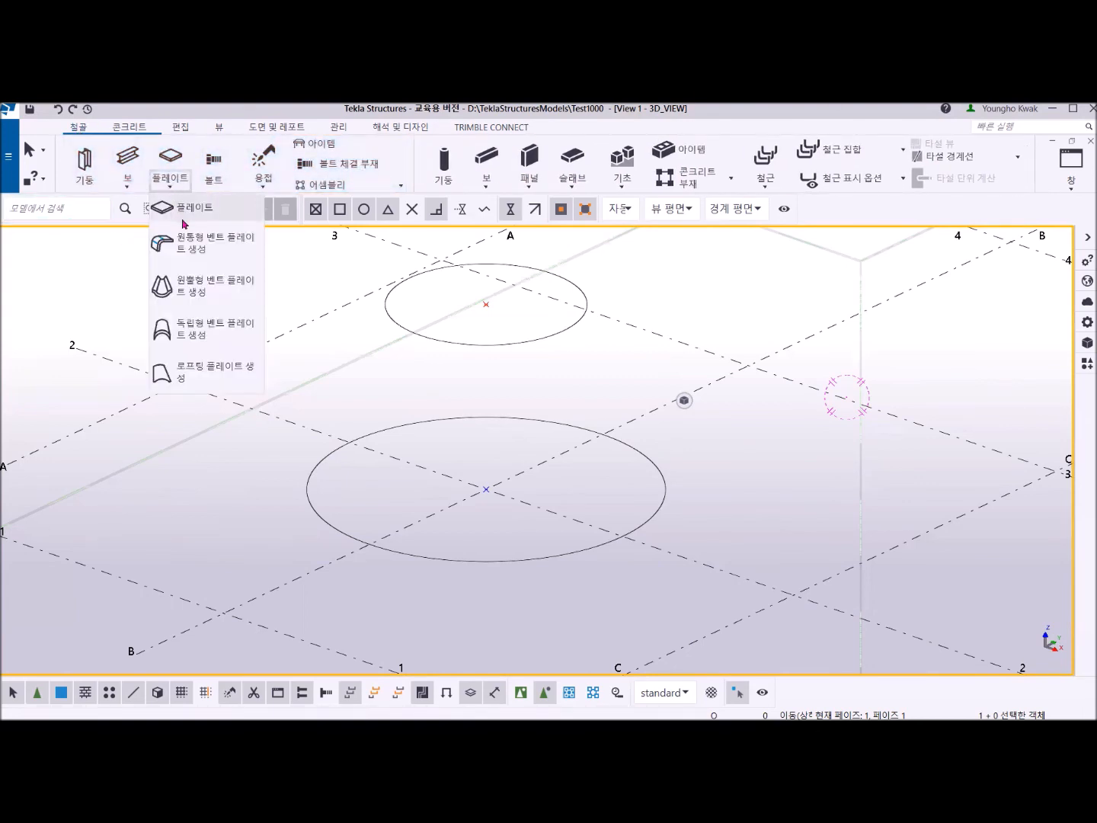
{"action": "left_click", "coordinate": [216, 367]}
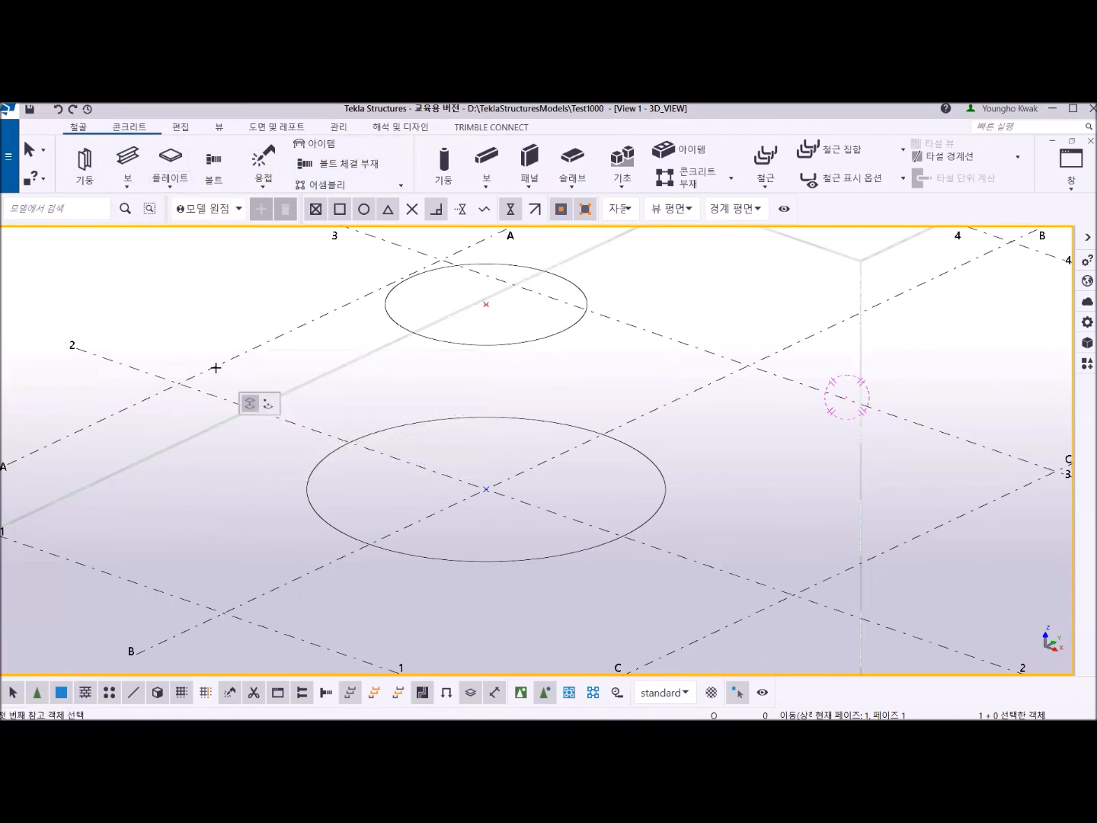
{"action": "left_click", "coordinate": [316, 460]}
{"action": "left_click", "coordinate": [386, 304]}
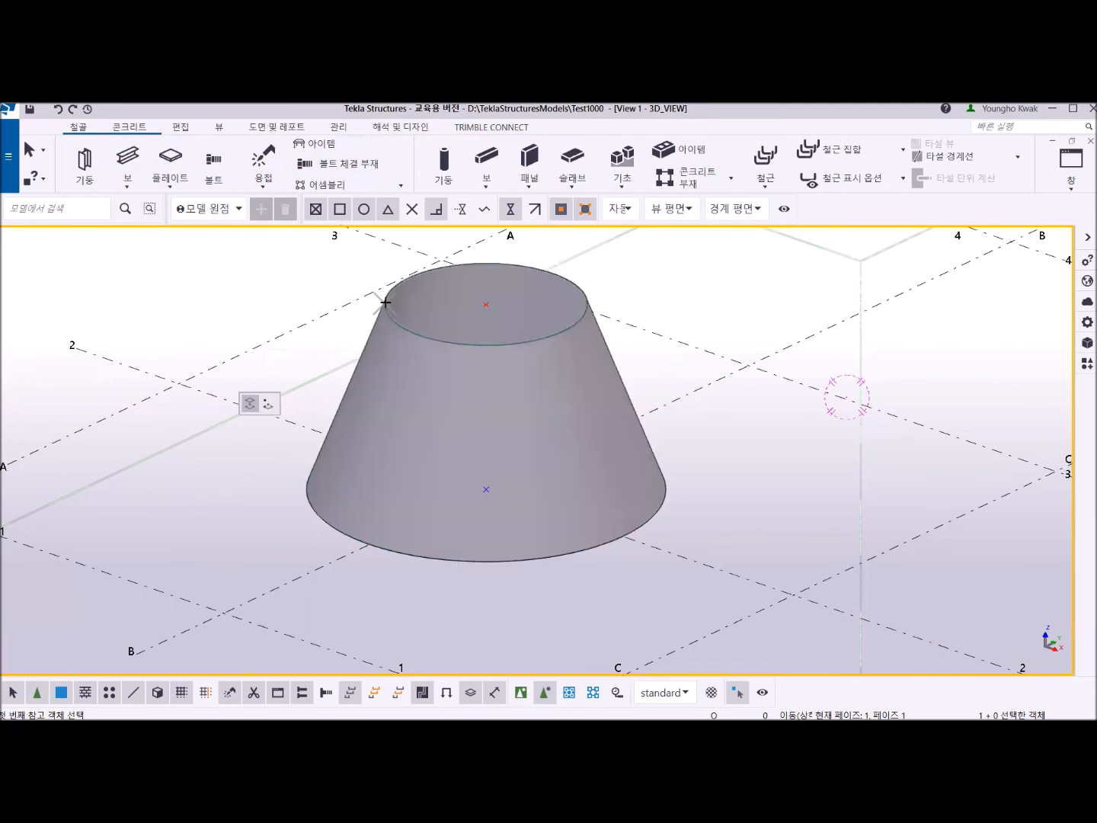
{"action": "key", "text": "Escape"}
{"action": "middle_click_drag", "start_coordinate": [568, 485], "coordinate": [567, 525]}
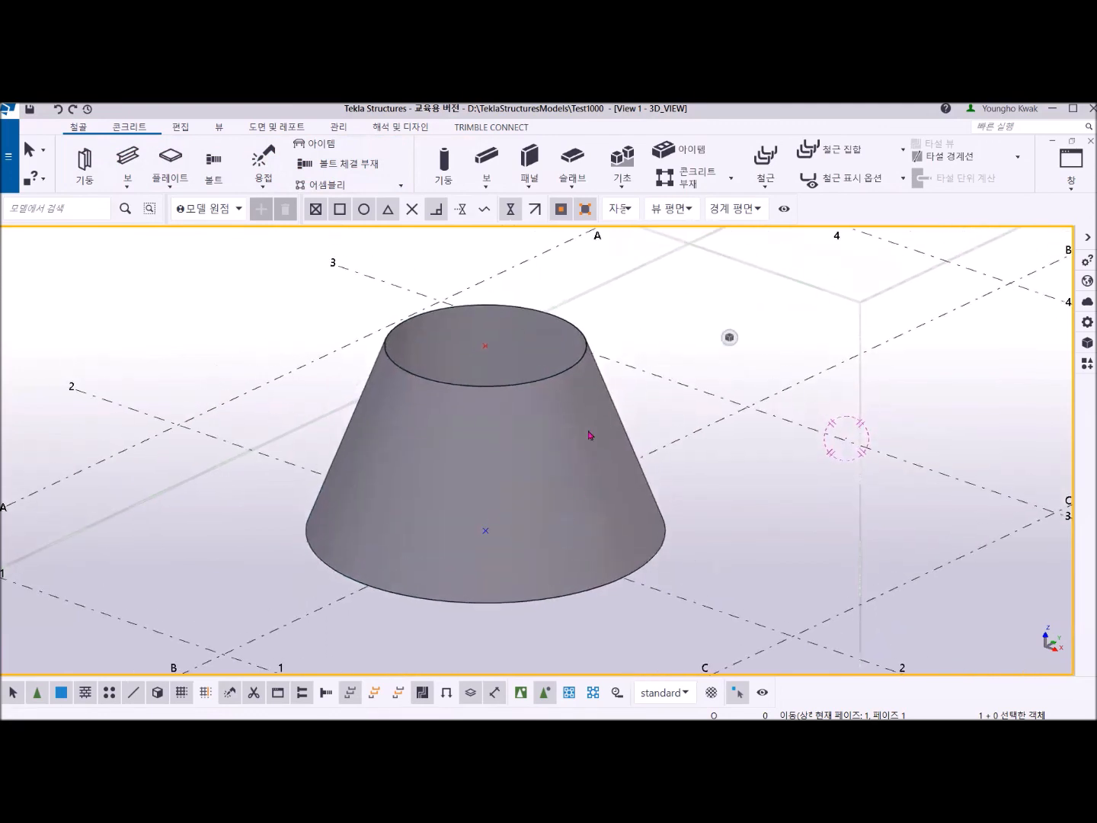